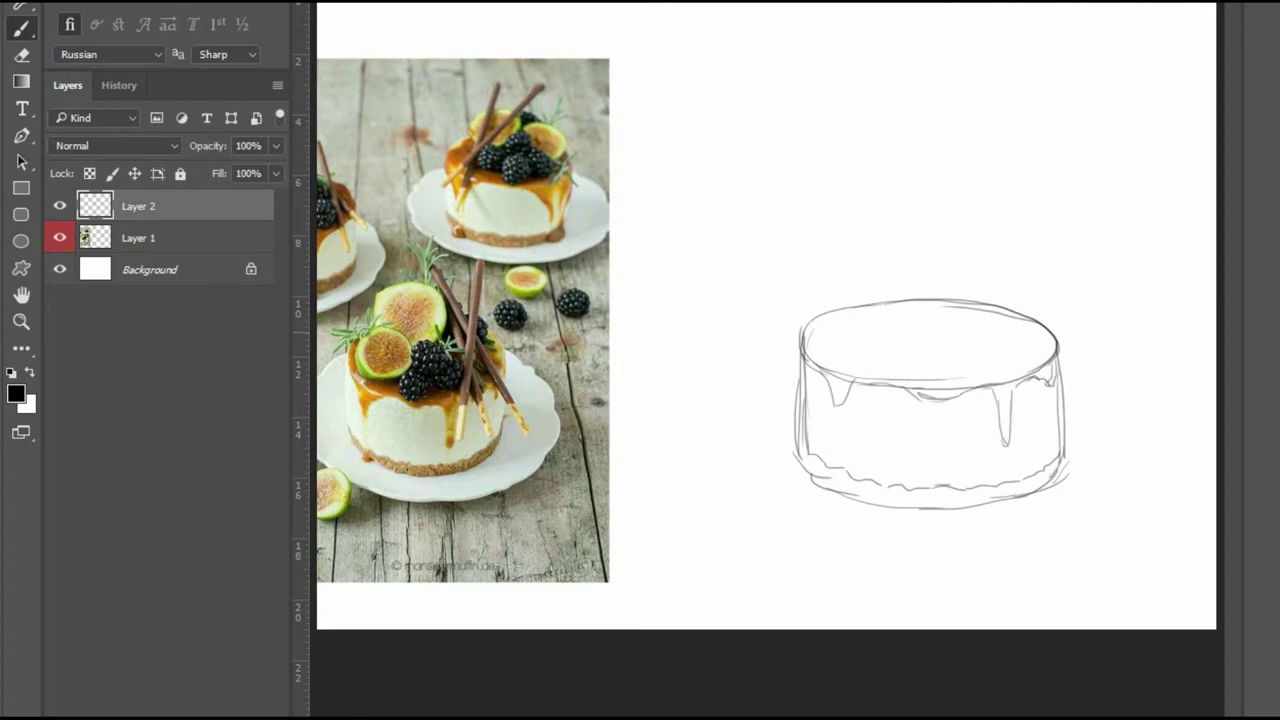
# Rough in two overlapping fig slices, three berries and the crossed chocolate sticks on top of the sketched cake.
pyautogui.moveTo(898, 302); pyautogui.dragTo(912, 340)
pyautogui.moveTo(861, 293)
pyautogui.mouseDown()
pyautogui.moveTo(962, 320)
pyautogui.moveTo(944, 368)
pyautogui.moveTo(960, 304)
pyautogui.moveTo(994, 370)
pyautogui.mouseUp()
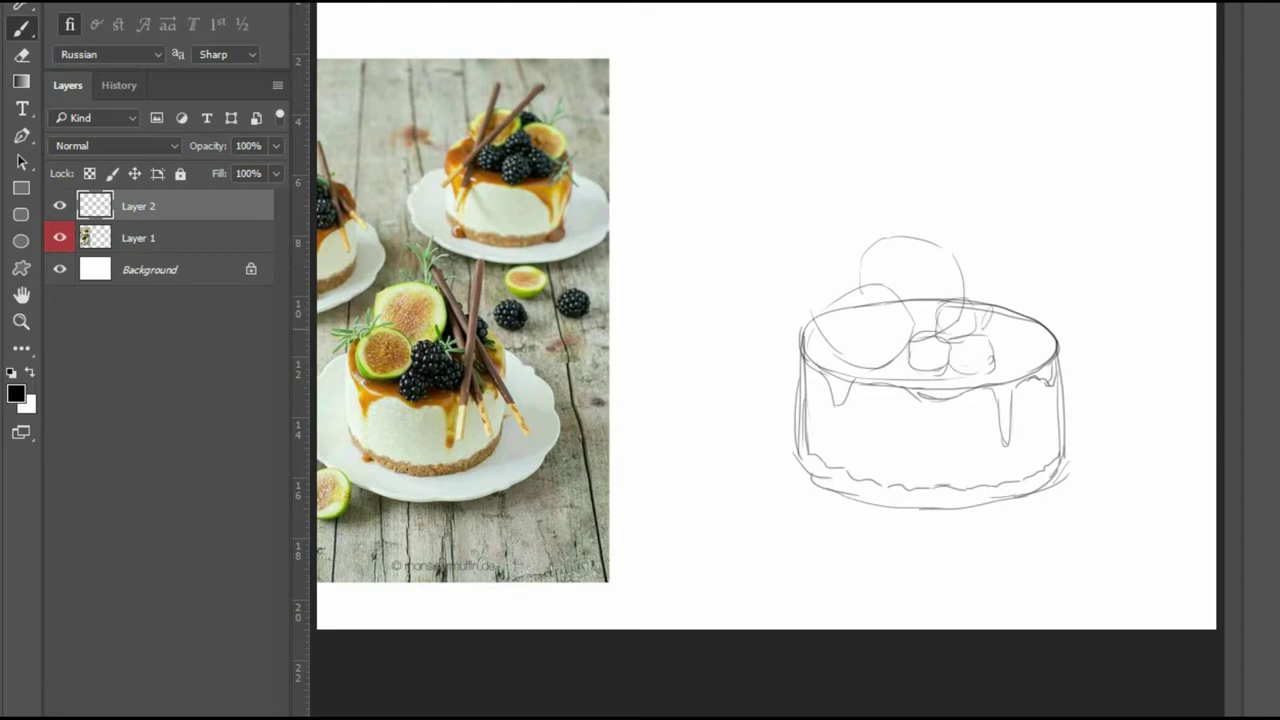
pyautogui.moveTo(975, 285); pyautogui.dragTo(1035, 415)
pyautogui.moveTo(1000, 342); pyautogui.dragTo(1035, 405)
pyautogui.moveTo(980, 290)
pyautogui.mouseDown()
pyautogui.moveTo(1075, 390)
pyautogui.moveTo(1065, 385)
pyautogui.mouseUp()
pyautogui.moveTo(1022, 242); pyautogui.dragTo(1000, 410)
pyautogui.moveTo(1028, 294); pyautogui.dragTo(996, 398)
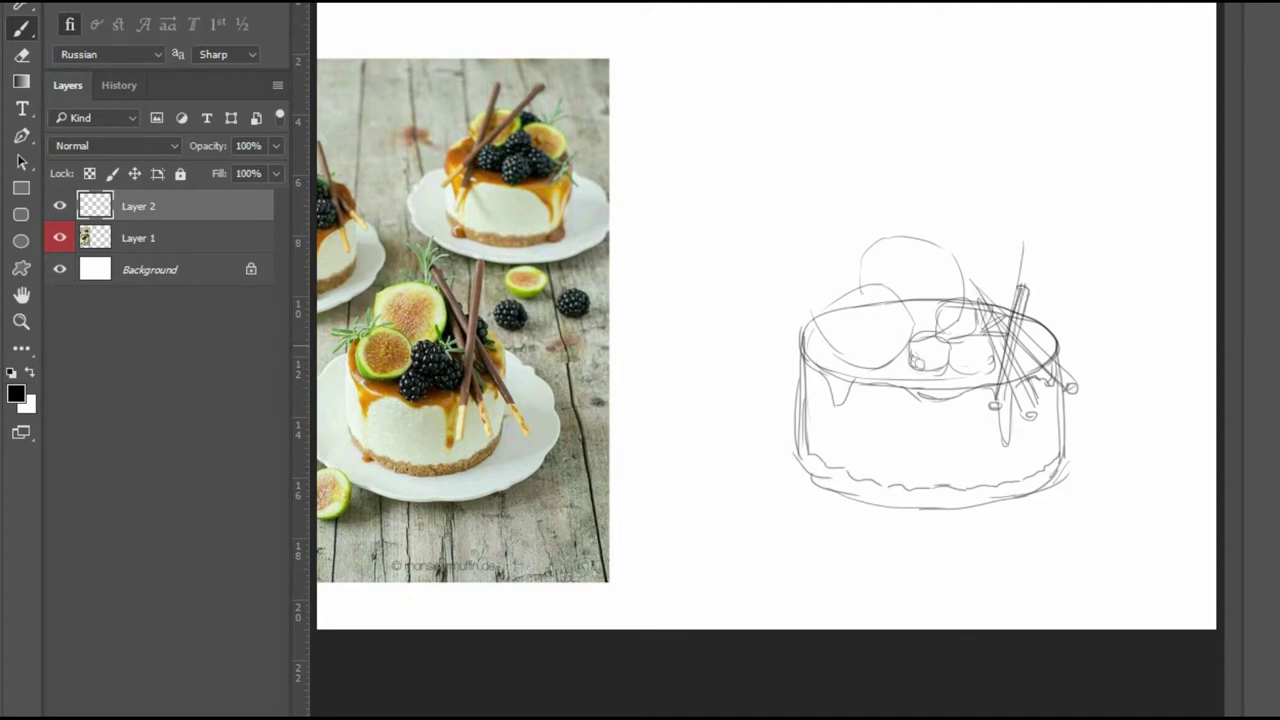
# Add drupelets to the three sketched blackberries and rinds with seed marks to both fig slices.
pyautogui.moveTo(944, 348); pyautogui.dragTo(938, 366)
pyautogui.moveTo(912, 342); pyautogui.dragTo(946, 334)
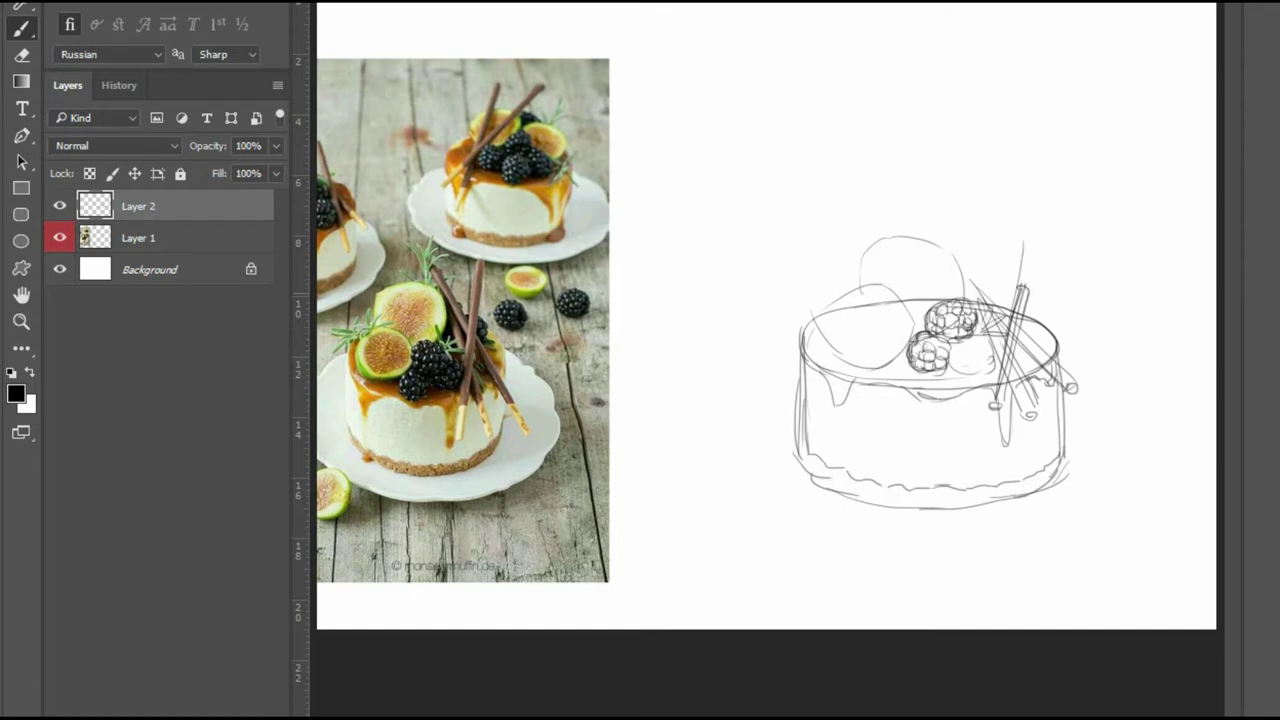
pyautogui.moveTo(955, 342); pyautogui.dragTo(958, 356)
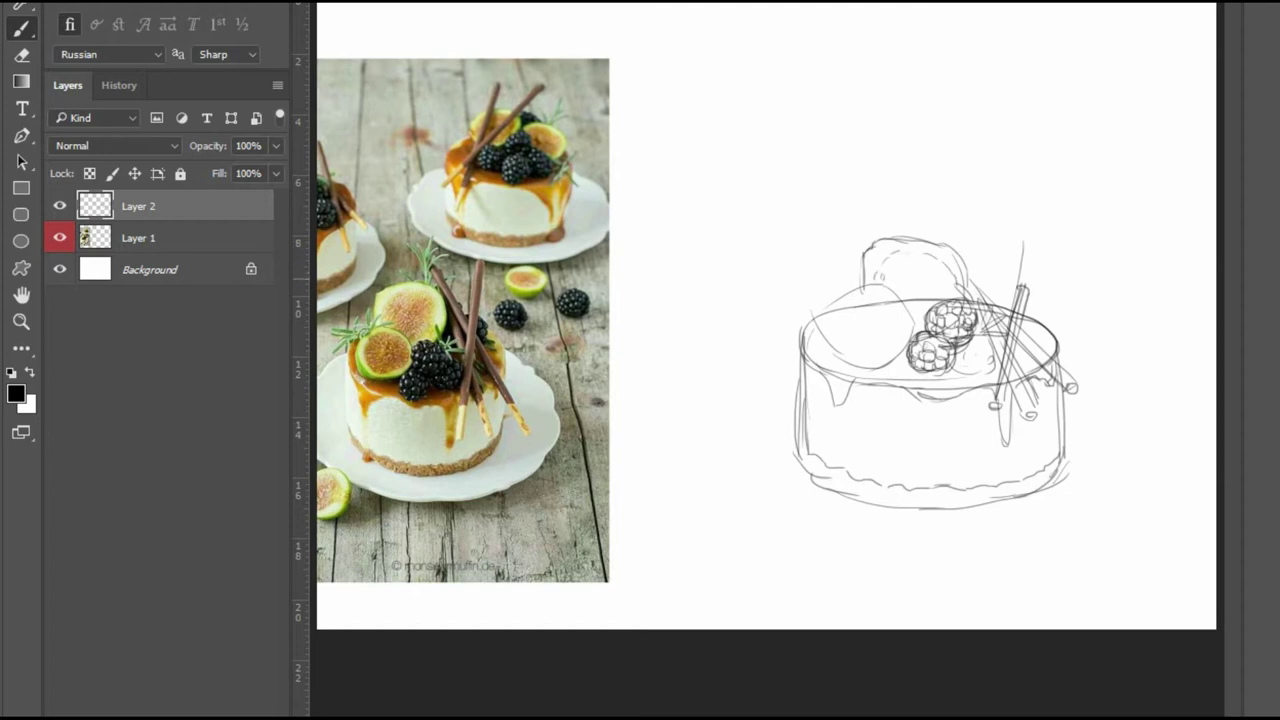
pyautogui.moveTo(842, 297); pyautogui.dragTo(868, 357)
pyautogui.moveTo(842, 292)
pyautogui.mouseDown()
pyautogui.moveTo(916, 336)
pyautogui.moveTo(854, 294)
pyautogui.mouseUp()
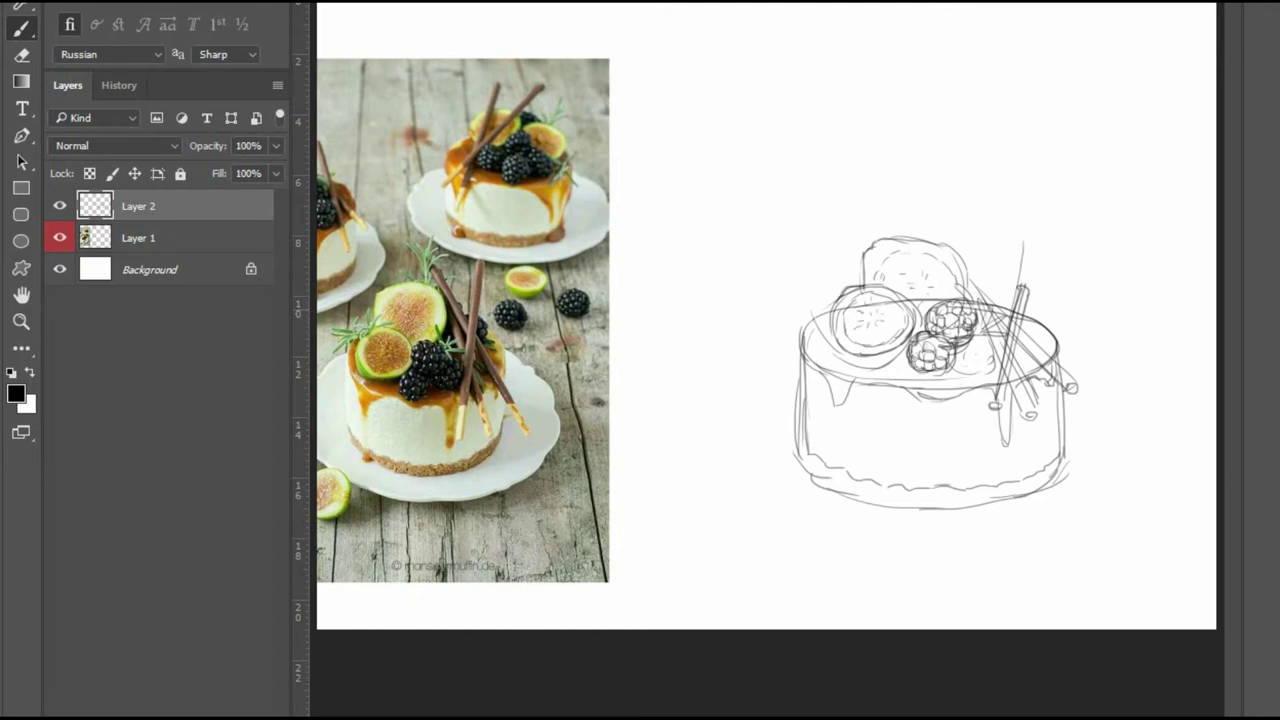
pyautogui.moveTo(866, 362); pyautogui.dragTo(910, 340)
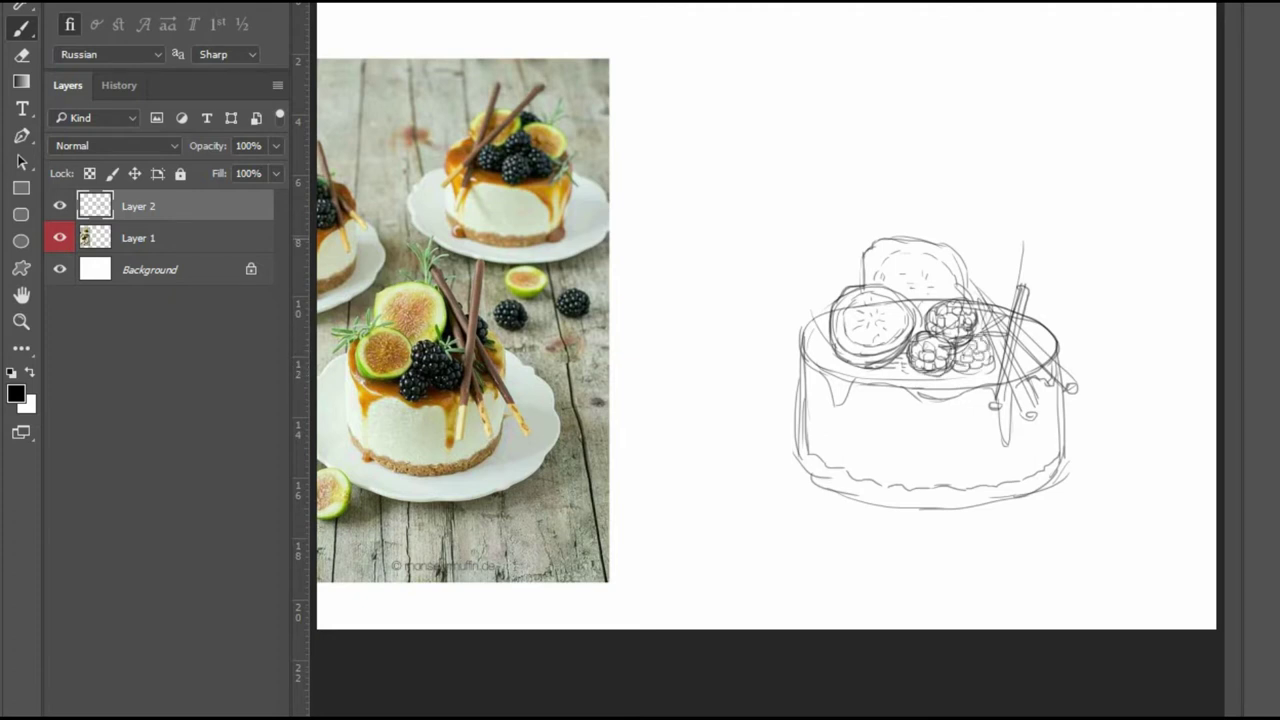
# Sketch one rosemary sprig beside the front fig slice and another rising above the back fig slice.
pyautogui.moveTo(850, 290)
pyautogui.mouseDown()
pyautogui.moveTo(840, 262)
pyautogui.moveTo(874, 268)
pyautogui.moveTo(794, 322)
pyautogui.moveTo(810, 276)
pyautogui.mouseUp()
pyautogui.moveTo(1000, 310); pyautogui.dragTo(945, 184)
pyautogui.moveTo(950, 228)
pyautogui.mouseDown()
pyautogui.moveTo(955, 196)
pyautogui.moveTo(972, 227)
pyautogui.mouseUp()
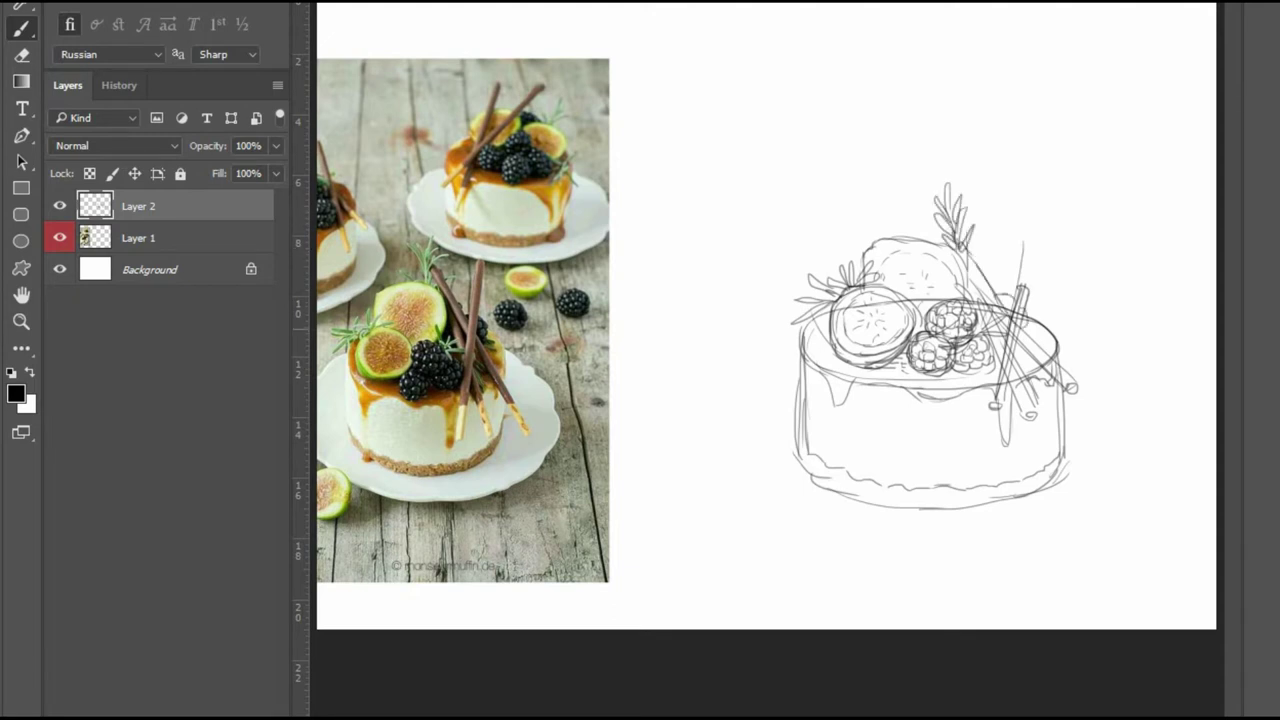
# Sketch small leaves behind the chocolate sticks and define the outlines of the two crossed sticks with darker lines.
pyautogui.moveTo(1022, 318); pyautogui.dragTo(1050, 332)
pyautogui.moveTo(1028, 308)
pyautogui.mouseDown()
pyautogui.moveTo(1042, 330)
pyautogui.moveTo(996, 424)
pyautogui.mouseUp()
pyautogui.moveTo(1026, 288); pyautogui.dragTo(996, 422)
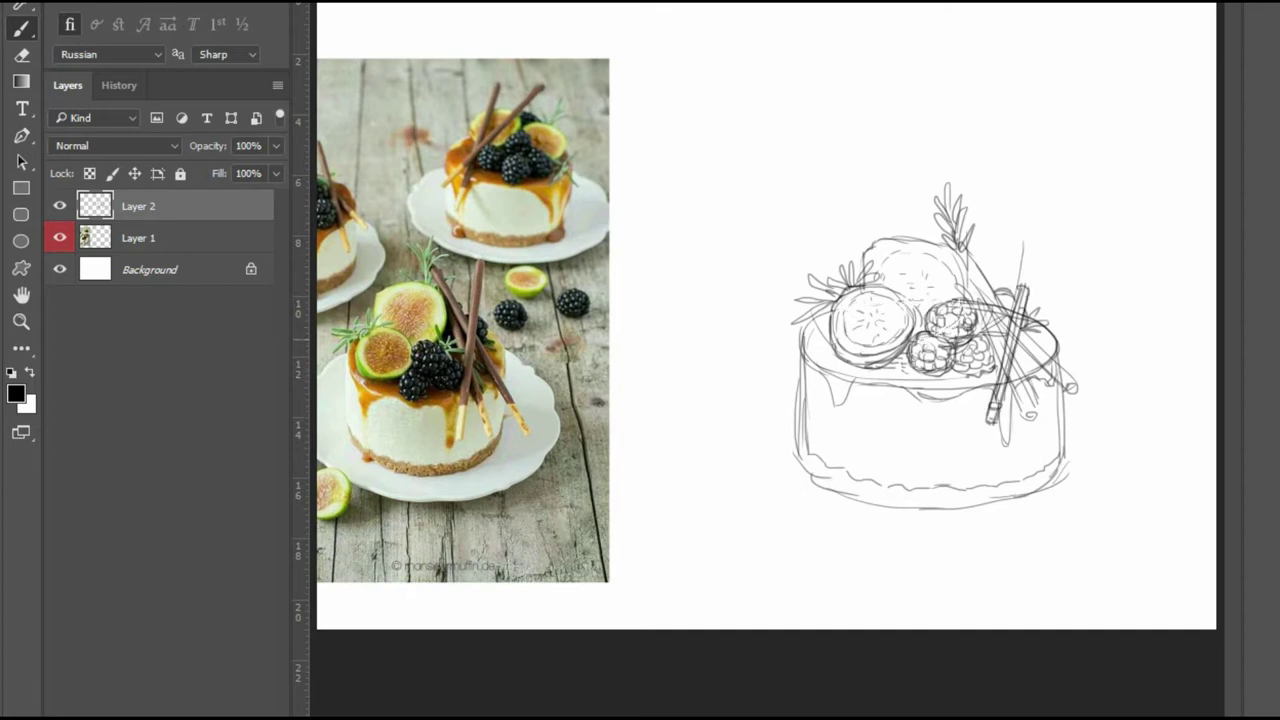
pyautogui.moveTo(962, 252)
pyautogui.mouseDown()
pyautogui.moveTo(1040, 352)
pyautogui.moveTo(1022, 330)
pyautogui.mouseUp()
pyautogui.moveTo(966, 284); pyautogui.dragTo(1078, 392)
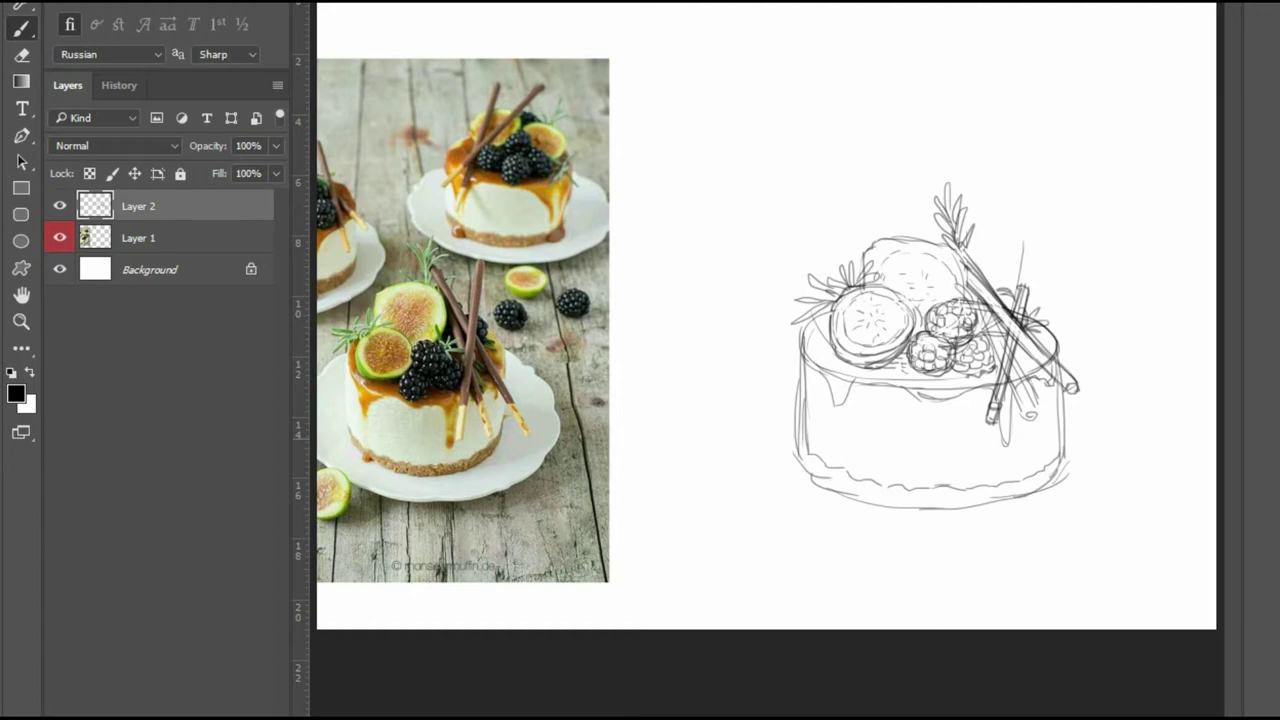
# Rename the sketch layer to "скетч" and lower its opacity to 45%.
pyautogui.doubleClick(138, 205)
pyautogui.write('скетч')
pyautogui.press('Return')
pyautogui.click(275, 145)
pyautogui.moveTo(284, 175); pyautogui.dragTo(222, 175)
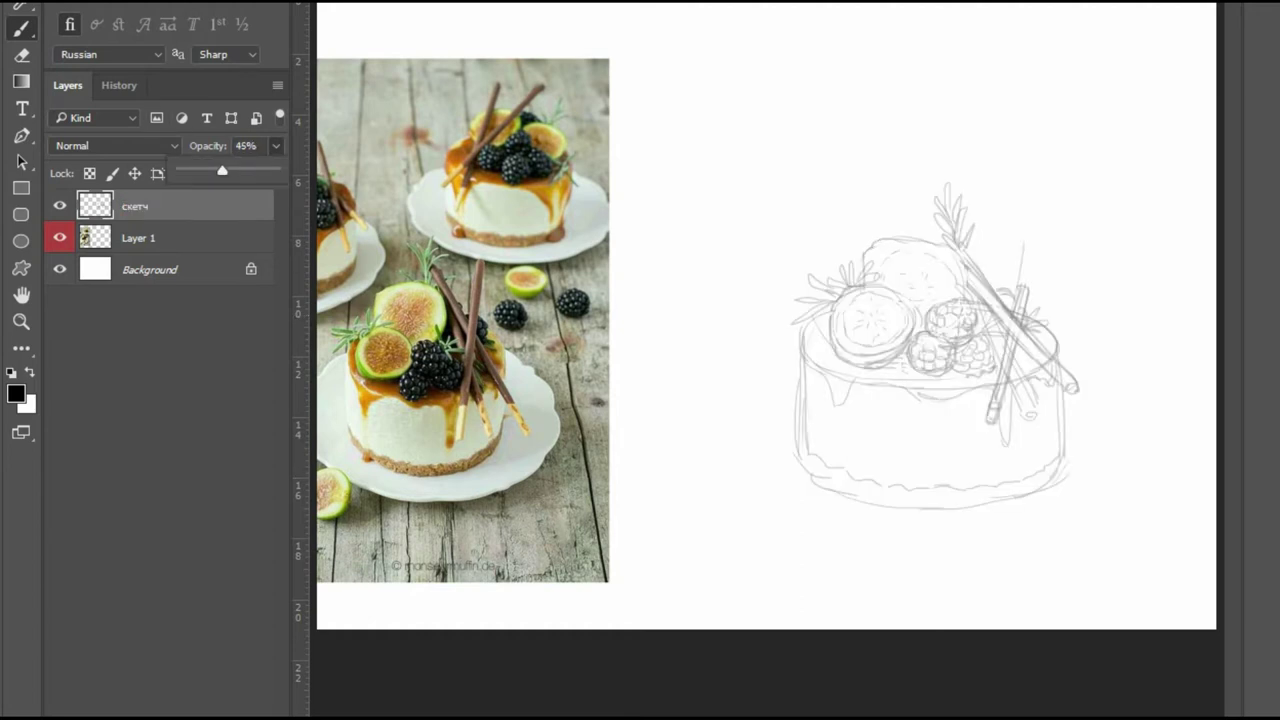
# Try to ink the front fig slice's outline on a new layer above the sketch and delete that layer.
pyautogui.hotkey('ctrl', 'shift', 'alt', 'n')
pyautogui.scroll(6, 959, 277)
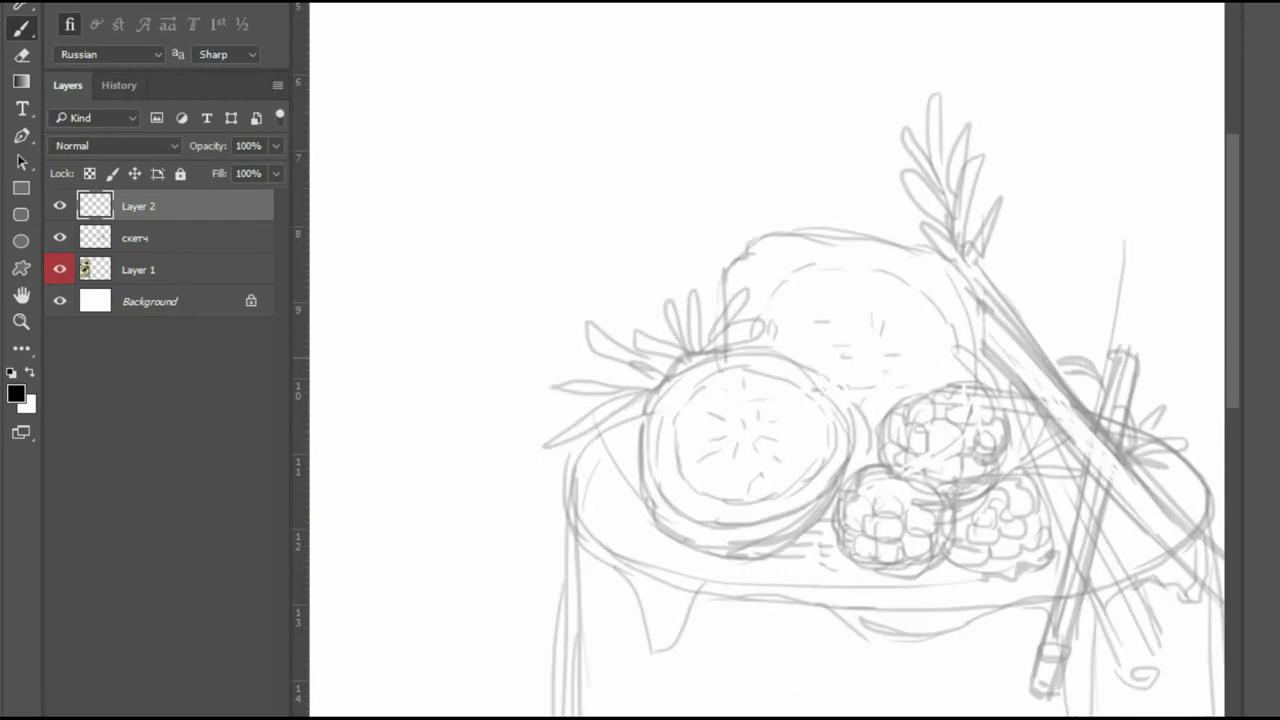
pyautogui.scroll(3, 690, 640)
pyautogui.moveTo(400, 597)
pyautogui.mouseDown()
pyautogui.moveTo(932, 10)
pyautogui.moveTo(938, 136)
pyautogui.moveTo(820, 370)
pyautogui.mouseUp()
pyautogui.moveTo(912, 148); pyautogui.dragTo(875, 270)
pyautogui.scroll(-4, 770, 360)
pyautogui.scroll(4, 730, 390)
pyautogui.moveTo(550, 98)
pyautogui.mouseDown()
pyautogui.moveTo(638, 487)
pyautogui.moveTo(760, 532)
pyautogui.mouseUp()
pyautogui.moveTo(600, 56)
pyautogui.mouseDown()
pyautogui.moveTo(548, 318)
pyautogui.moveTo(660, 438)
pyautogui.moveTo(871, 449)
pyautogui.moveTo(1070, 310)
pyautogui.mouseUp()
pyautogui.hotkey('ctrl', 'z')
pyautogui.moveTo(644, 432)
pyautogui.mouseDown()
pyautogui.moveTo(1040, 345)
pyautogui.moveTo(1078, 278)
pyautogui.moveTo(1094, 284)
pyautogui.moveTo(1048, 365)
pyautogui.mouseUp()
pyautogui.hotkey('ctrl', 'z')
pyautogui.hotkey('ctrl', 'z')
pyautogui.press('e')
pyautogui.moveTo(1060, 320); pyautogui.dragTo(1020, 405)
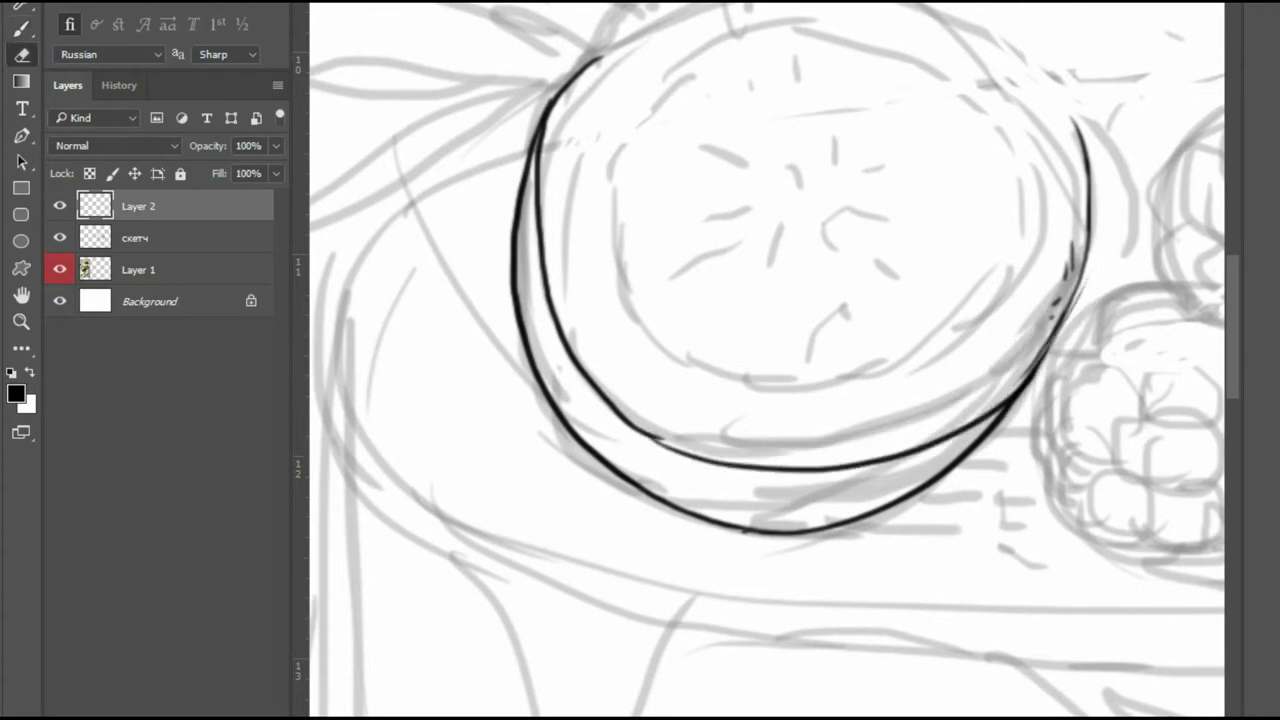
pyautogui.hotkey('ctrl', '-')
pyautogui.hotkey('ctrl', '-')
pyautogui.hotkey('ctrl', '+')
pyautogui.press('Delete')
# Create a new layer above the sketch and ink the first drupelets of the upper blackberry with the brush.
pyautogui.hotkey('ctrl', 'shift', 'alt', 'n')
pyautogui.press('b')
pyautogui.hotkey('ctrl', '-')
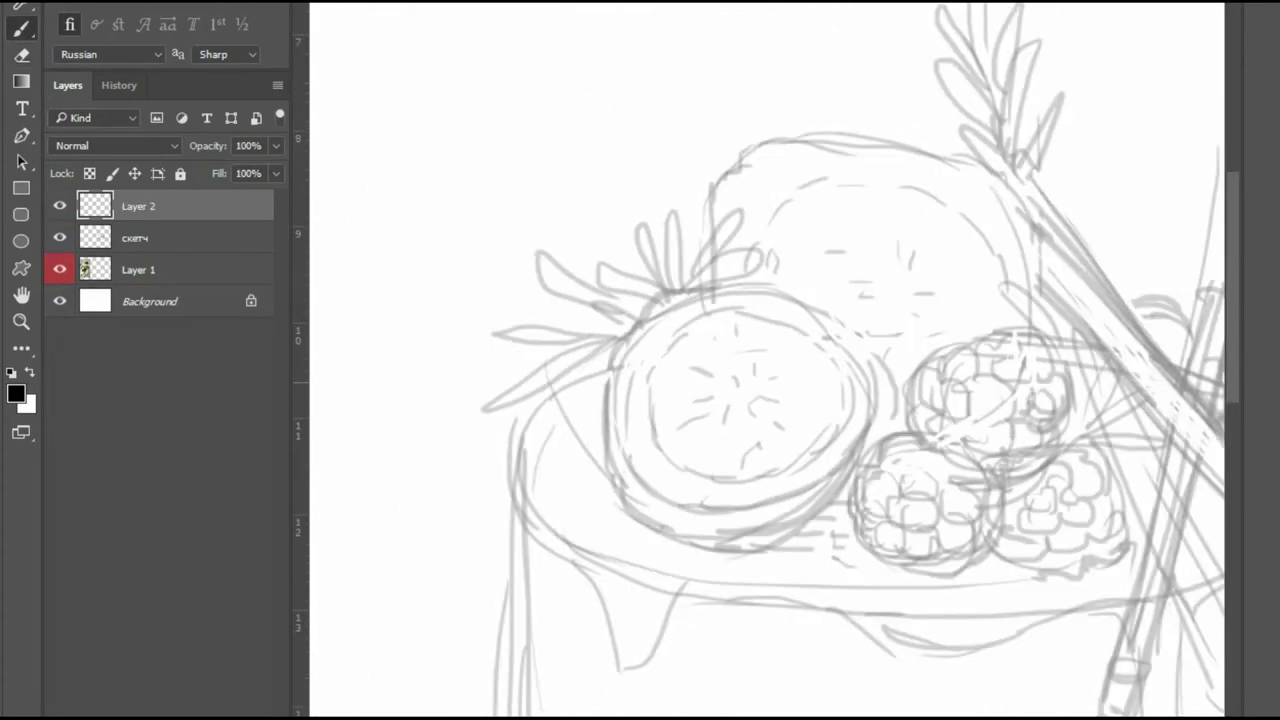
pyautogui.hotkey('ctrl', '+')
pyautogui.hotkey('ctrl', '+')
pyautogui.moveTo(1040, 312)
pyautogui.mouseDown()
pyautogui.moveTo(1118, 428)
pyautogui.moveTo(1018, 326)
pyautogui.mouseUp()
pyautogui.moveTo(1040, 305)
pyautogui.mouseDown()
pyautogui.moveTo(1044, 275)
pyautogui.moveTo(960, 438)
pyautogui.mouseUp()
pyautogui.moveTo(1000, 332)
pyautogui.mouseDown()
pyautogui.moveTo(915, 360)
pyautogui.moveTo(935, 432)
pyautogui.moveTo(1076, 496)
pyautogui.mouseUp()
pyautogui.moveTo(975, 438); pyautogui.dragTo(1076, 500)
pyautogui.moveTo(1074, 440)
pyautogui.mouseDown()
pyautogui.moveTo(1134, 452)
pyautogui.moveTo(1066, 530)
pyautogui.mouseUp()
# Ink the surrounding drupelets and the scalloped outer contour of the upper blackberry.
pyautogui.hotkey('ctrl', '-')
pyautogui.hotkey('ctrl', '-')
pyautogui.hotkey('ctrl', '-')
pyautogui.hotkey('ctrl', '+')
pyautogui.hotkey('ctrl', '+')
pyautogui.moveTo(928, 370); pyautogui.dragTo(926, 440)
pyautogui.moveTo(786, 276)
pyautogui.mouseDown()
pyautogui.moveTo(858, 243)
pyautogui.moveTo(929, 262)
pyautogui.moveTo(934, 229)
pyautogui.moveTo(993, 303)
pyautogui.mouseUp()
pyautogui.moveTo(908, 290)
pyautogui.mouseDown()
pyautogui.moveTo(962, 285)
pyautogui.moveTo(970, 328)
pyautogui.mouseUp()
pyautogui.moveTo(908, 278); pyautogui.dragTo(900, 298)
pyautogui.moveTo(1008, 300); pyautogui.dragTo(1000, 388)
pyautogui.moveTo(994, 260); pyautogui.dragTo(1016, 310)
pyautogui.moveTo(842, 454)
pyautogui.mouseDown()
pyautogui.moveTo(930, 462)
pyautogui.moveTo(955, 386)
pyautogui.moveTo(950, 406)
pyautogui.mouseUp()
pyautogui.moveTo(1012, 386)
pyautogui.mouseDown()
pyautogui.moveTo(998, 430)
pyautogui.moveTo(966, 446)
pyautogui.mouseUp()
pyautogui.hotkey('ctrl', '0')
pyautogui.hotkey('ctrl', '+')
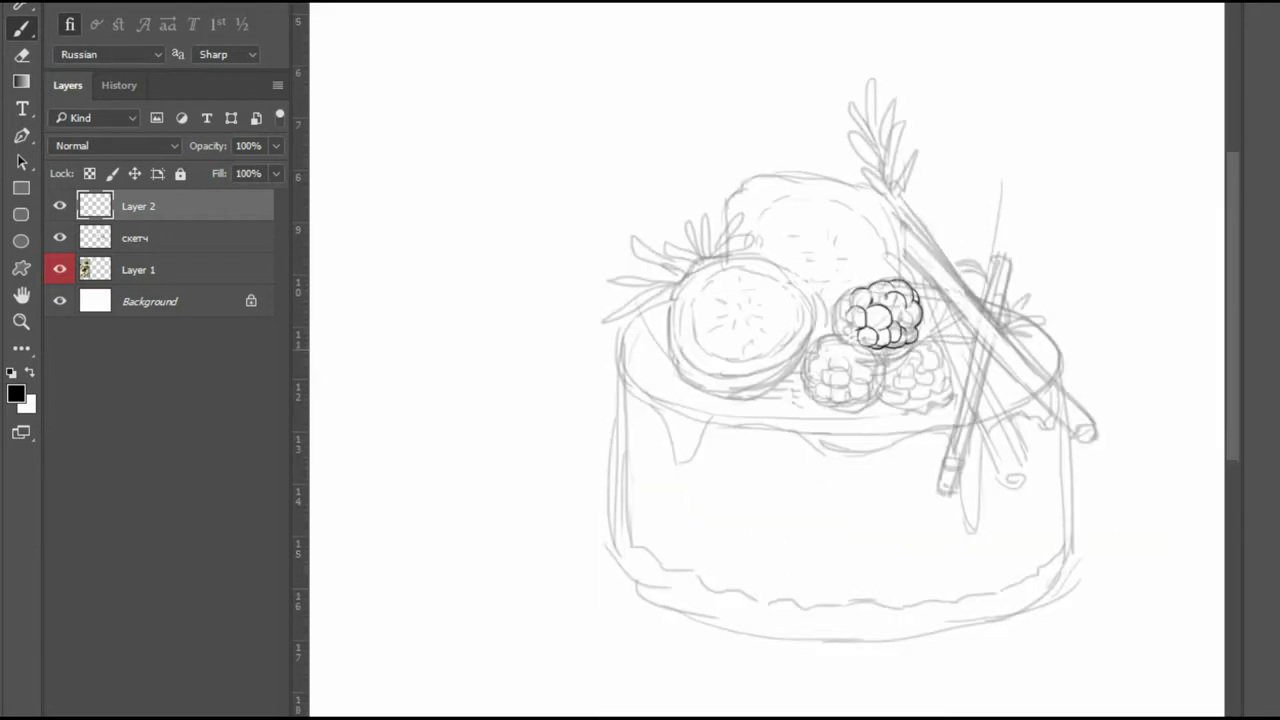
# Strengthen the upper blackberry's line art around its left and lower drupelets.
pyautogui.scroll(5, 880, 320)
pyautogui.moveTo(786, 198); pyautogui.dragTo(784, 220)
pyautogui.moveTo(762, 222)
pyautogui.mouseDown()
pyautogui.moveTo(736, 290)
pyautogui.moveTo(770, 296)
pyautogui.mouseUp()
pyautogui.moveTo(762, 318); pyautogui.dragTo(810, 384)
pyautogui.moveTo(842, 296); pyautogui.dragTo(916, 354)
pyautogui.moveTo(738, 286)
pyautogui.mouseDown()
pyautogui.moveTo(720, 342)
pyautogui.moveTo(768, 364)
pyautogui.mouseUp()
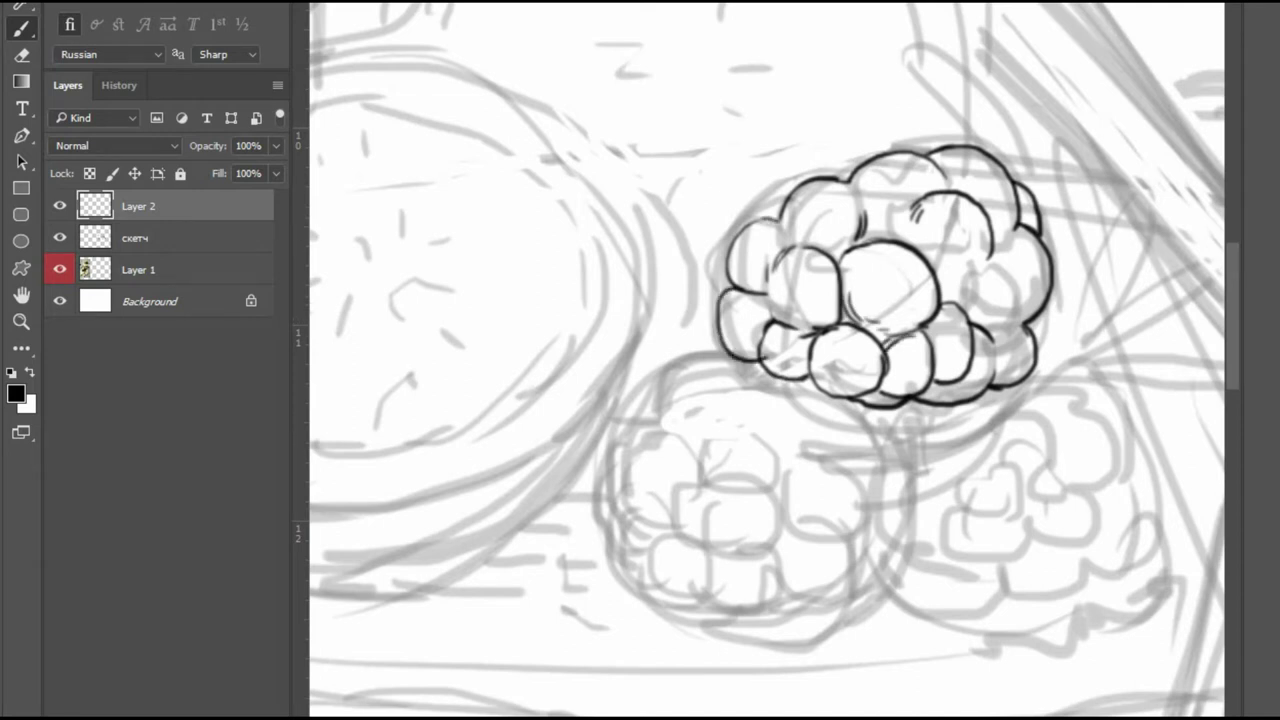
# Add a small rear drupelet and short shading strokes between the drupelets of the upper blackberry.
pyautogui.moveTo(730, 252); pyautogui.dragTo(714, 298)
pyautogui.moveTo(758, 220); pyautogui.dragTo(790, 192)
pyautogui.moveTo(848, 278); pyautogui.dragTo(852, 256)
pyautogui.moveTo(856, 266); pyautogui.dragTo(882, 226)
pyautogui.moveTo(898, 242); pyautogui.dragTo(912, 214)
pyautogui.moveTo(956, 292); pyautogui.dragTo(966, 280)
# Ink the central and upper drupelets of the lower-left blackberry.
pyautogui.moveTo(724, 488)
pyautogui.mouseDown()
pyautogui.moveTo(706, 440)
pyautogui.moveTo(766, 486)
pyautogui.moveTo(708, 548)
pyautogui.mouseUp()
pyautogui.moveTo(770, 512); pyautogui.dragTo(735, 550)
pyautogui.moveTo(700, 432)
pyautogui.mouseDown()
pyautogui.moveTo(640, 475)
pyautogui.moveTo(684, 515)
pyautogui.mouseUp()
pyautogui.moveTo(675, 398)
pyautogui.mouseDown()
pyautogui.moveTo(758, 420)
pyautogui.moveTo(690, 385)
pyautogui.moveTo(760, 418)
pyautogui.mouseUp()
pyautogui.moveTo(704, 372); pyautogui.dragTo(782, 390)
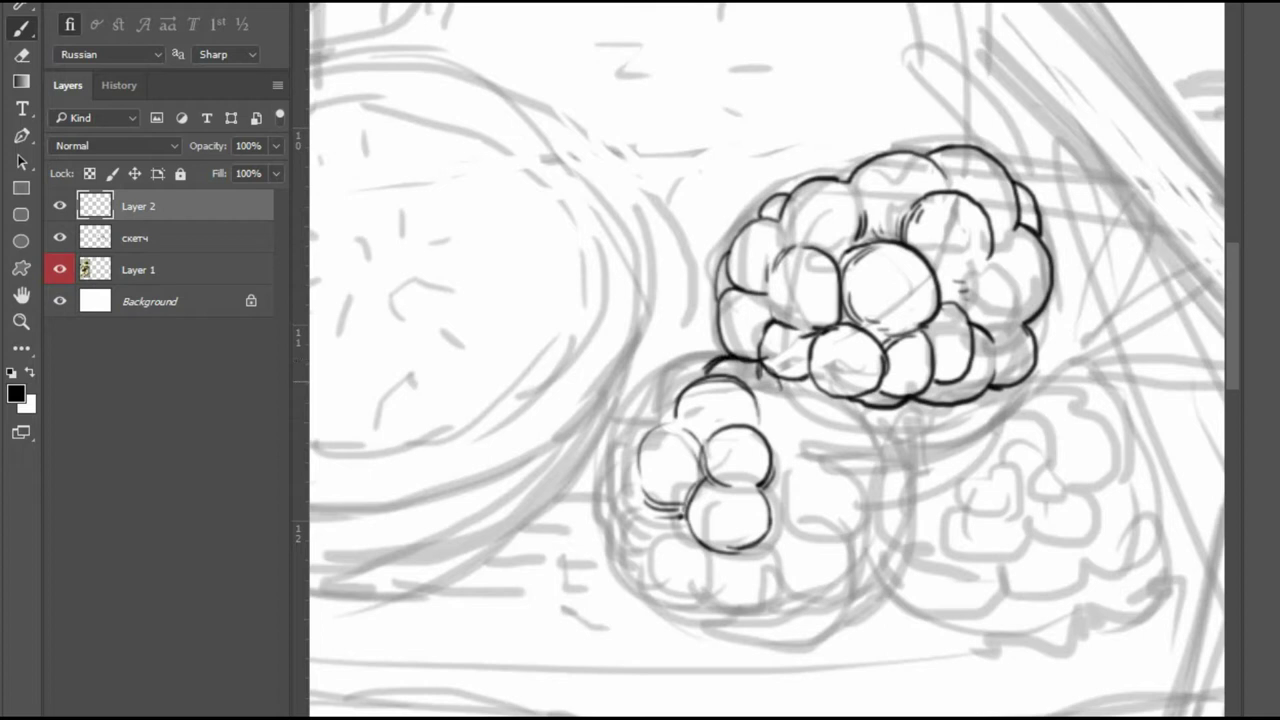
pyautogui.moveTo(648, 500)
pyautogui.mouseDown()
pyautogui.moveTo(640, 548)
pyautogui.moveTo(714, 566)
pyautogui.mouseUp()
# Ink the drupelets along the left side and bottom of the lower-left blackberry.
pyautogui.hotkey('ctrl', '0')
pyautogui.scroll(3, 849, 443)
pyautogui.scroll(2, 668, 440)
pyautogui.moveTo(614, 320)
pyautogui.mouseDown()
pyautogui.moveTo(722, 212)
pyautogui.moveTo(578, 432)
pyautogui.moveTo(618, 446)
pyautogui.mouseUp()
pyautogui.moveTo(690, 486)
pyautogui.mouseDown()
pyautogui.moveTo(806, 470)
pyautogui.moveTo(804, 540)
pyautogui.mouseUp()
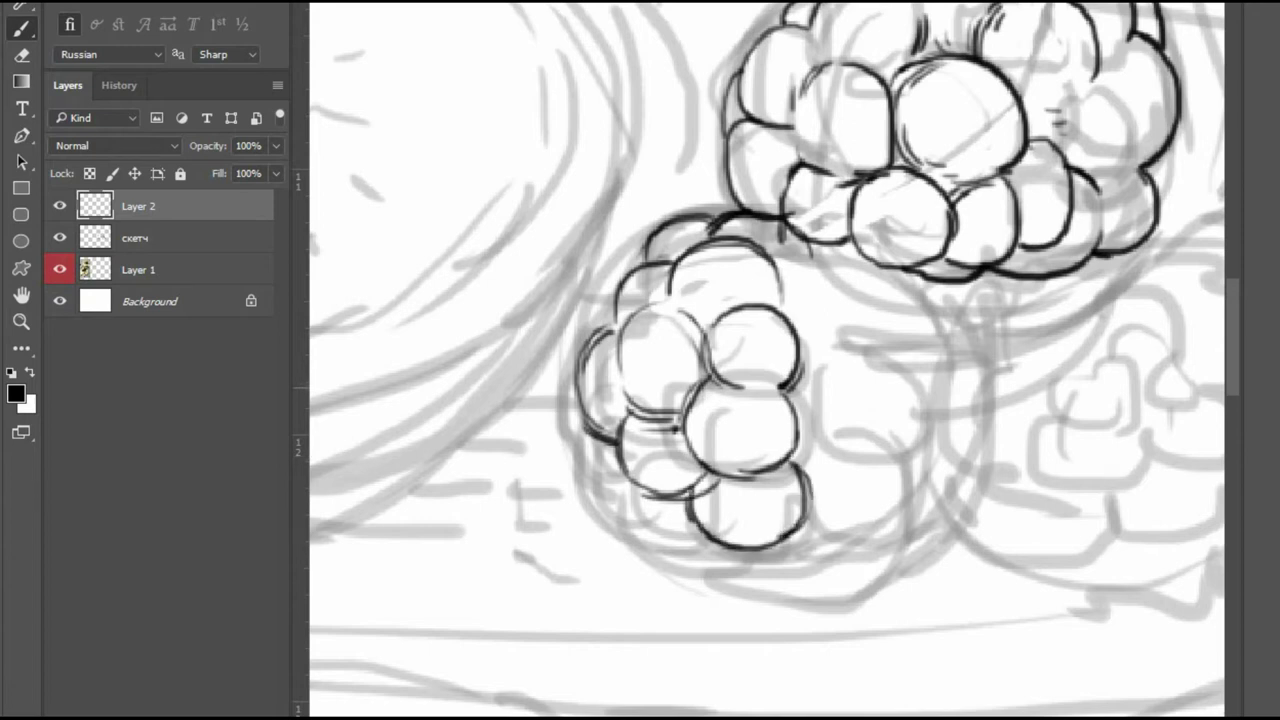
# Ink the right-hand drupelets and contour arcs of the lower-left blackberry.
pyautogui.moveTo(690, 402); pyautogui.dragTo(784, 390)
pyautogui.moveTo(915, 280); pyautogui.dragTo(952, 456)
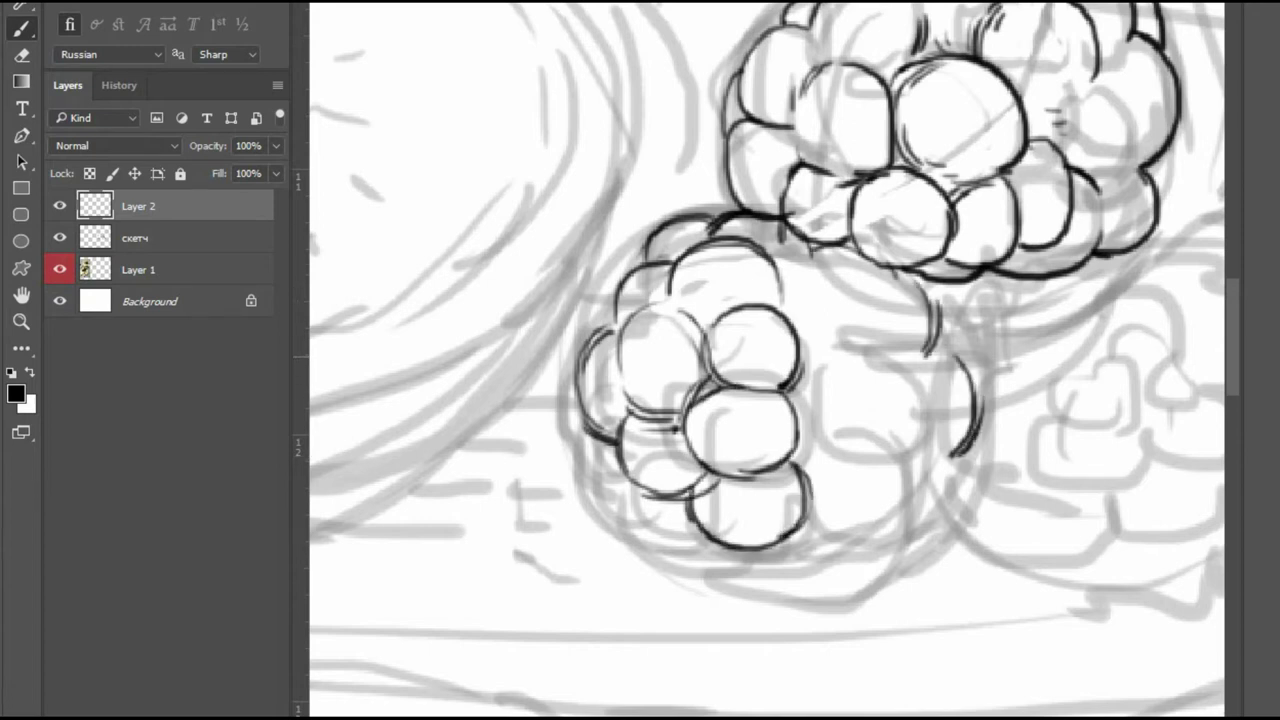
pyautogui.moveTo(816, 343); pyautogui.dragTo(826, 462)
pyautogui.moveTo(778, 274)
pyautogui.mouseDown()
pyautogui.moveTo(866, 302)
pyautogui.moveTo(870, 360)
pyautogui.mouseUp()
pyautogui.moveTo(786, 270); pyautogui.dragTo(770, 304)
pyautogui.hotkey('ctrl', '0')
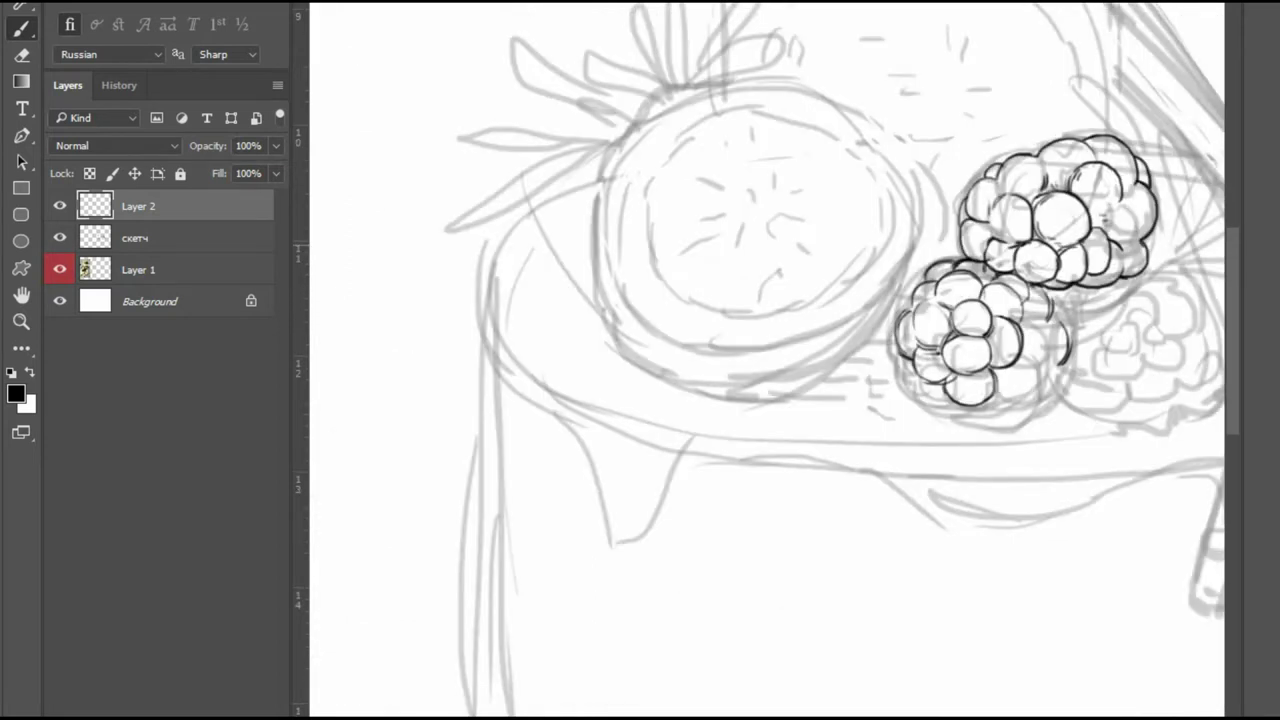
# Rename the line art layer to "лайн".
pyautogui.doubleClick(138, 206)
pyautogui.write('лайн')
pyautogui.press('Return')
# Rotate the canvas view and ink strokes for the caramel glaze's lower edge beneath the blackberries.
pyautogui.scroll(5, 985, 389)
pyautogui.moveTo(957, 366); pyautogui.dragTo(1168, 332)
pyautogui.press('space')
pyautogui.moveTo(1168, 332); pyautogui.dragTo(1010, 332)
pyautogui.press('r')
pyautogui.moveTo(900, 250); pyautogui.dragTo(820, 420)
pyautogui.moveTo(542, 180); pyautogui.dragTo(590, 240)
pyautogui.moveTo(560, 200)
pyautogui.mouseDown()
pyautogui.moveTo(740, 440)
pyautogui.moveTo(775, 460)
pyautogui.mouseUp()
pyautogui.scroll(-3, 570, 320)
# Erase the rough glaze strokes and redraw the wavy glaze edge as one smooth line extending toward the left drip.
pyautogui.press('e')
pyautogui.moveTo(580, 262); pyautogui.dragTo(652, 365)
pyautogui.moveTo(560, 235)
pyautogui.mouseDown()
pyautogui.moveTo(960, 514)
pyautogui.moveTo(978, 550)
pyautogui.mouseUp()
pyautogui.press('b')
pyautogui.scroll(3, 860, 440)
pyautogui.moveTo(355, 166); pyautogui.dragTo(855, 432)
pyautogui.scroll(-3, 977, 492)
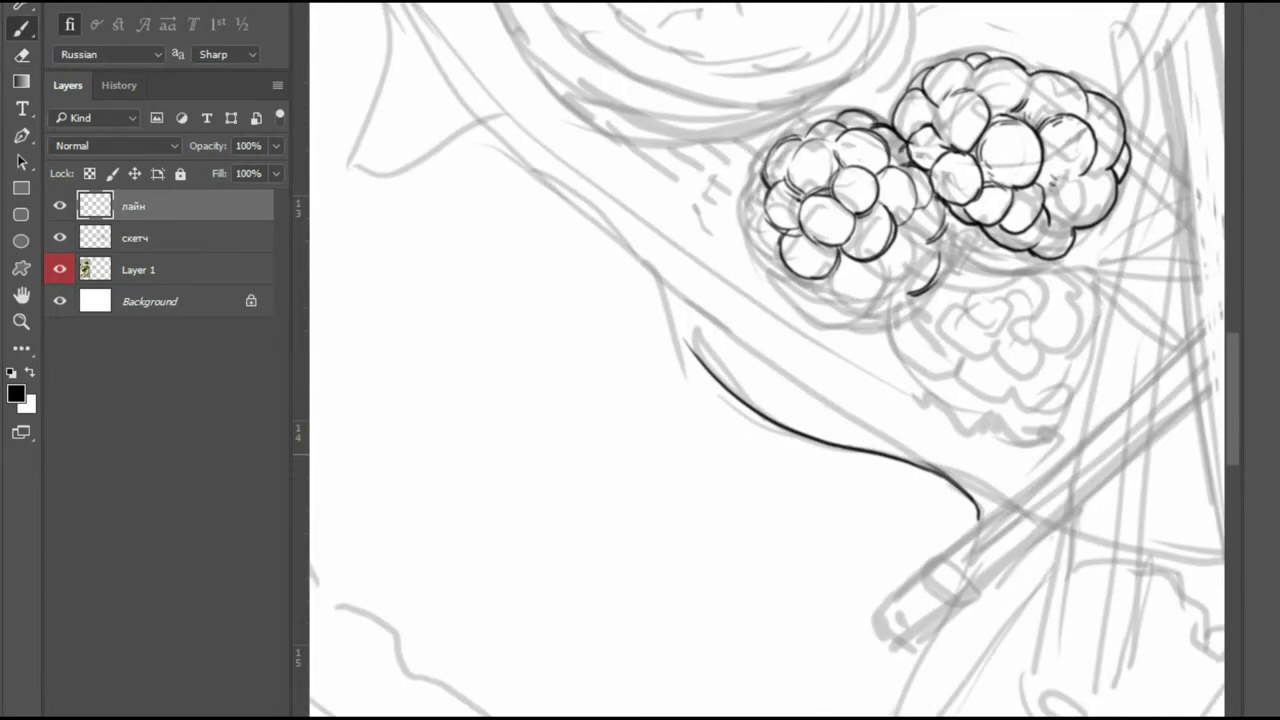
pyautogui.scroll(3, 690, 300)
pyautogui.moveTo(555, 186); pyautogui.dragTo(712, 430)
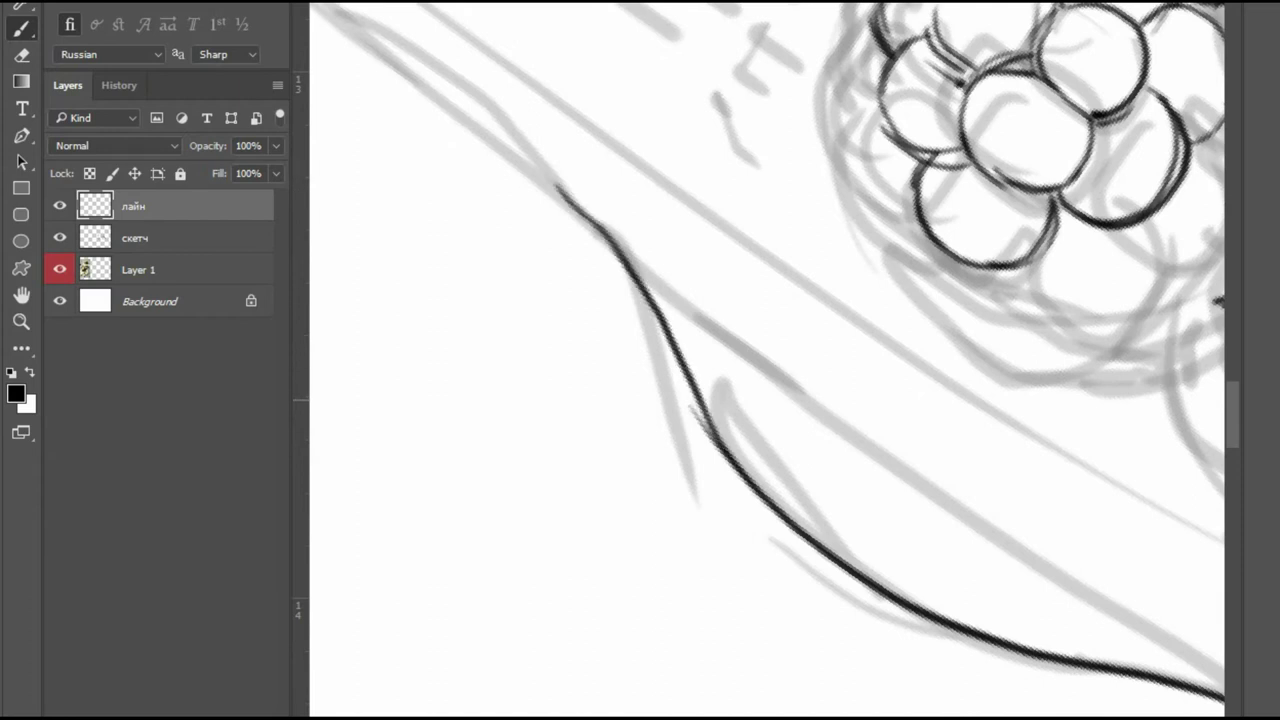
# Ink the front-left caramel drip and the glaze's curved left rim, with a highlight line inside the rim.
pyautogui.scroll(-3, 767, 360)
pyautogui.moveTo(617, 145)
pyautogui.mouseDown()
pyautogui.moveTo(692, 390)
pyautogui.moveTo(800, 360)
pyautogui.moveTo(1005, 530)
pyautogui.mouseUp()
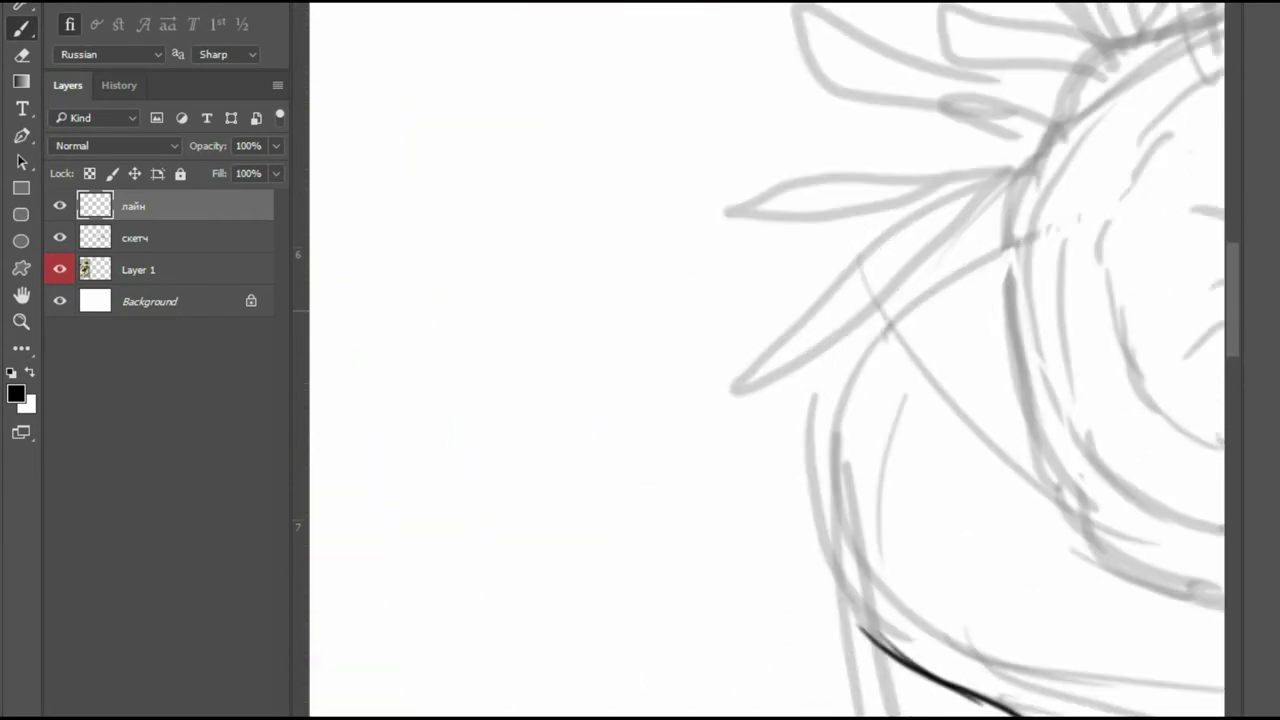
pyautogui.moveTo(1008, 258)
pyautogui.mouseDown()
pyautogui.moveTo(910, 312)
pyautogui.moveTo(880, 640)
pyautogui.mouseUp()
pyautogui.moveTo(830, 490)
pyautogui.mouseDown()
pyautogui.moveTo(900, 650)
pyautogui.moveTo(922, 622)
pyautogui.mouseUp()
pyautogui.moveTo(918, 640); pyautogui.dragTo(938, 655)
pyautogui.moveTo(938, 409); pyautogui.dragTo(952, 415)
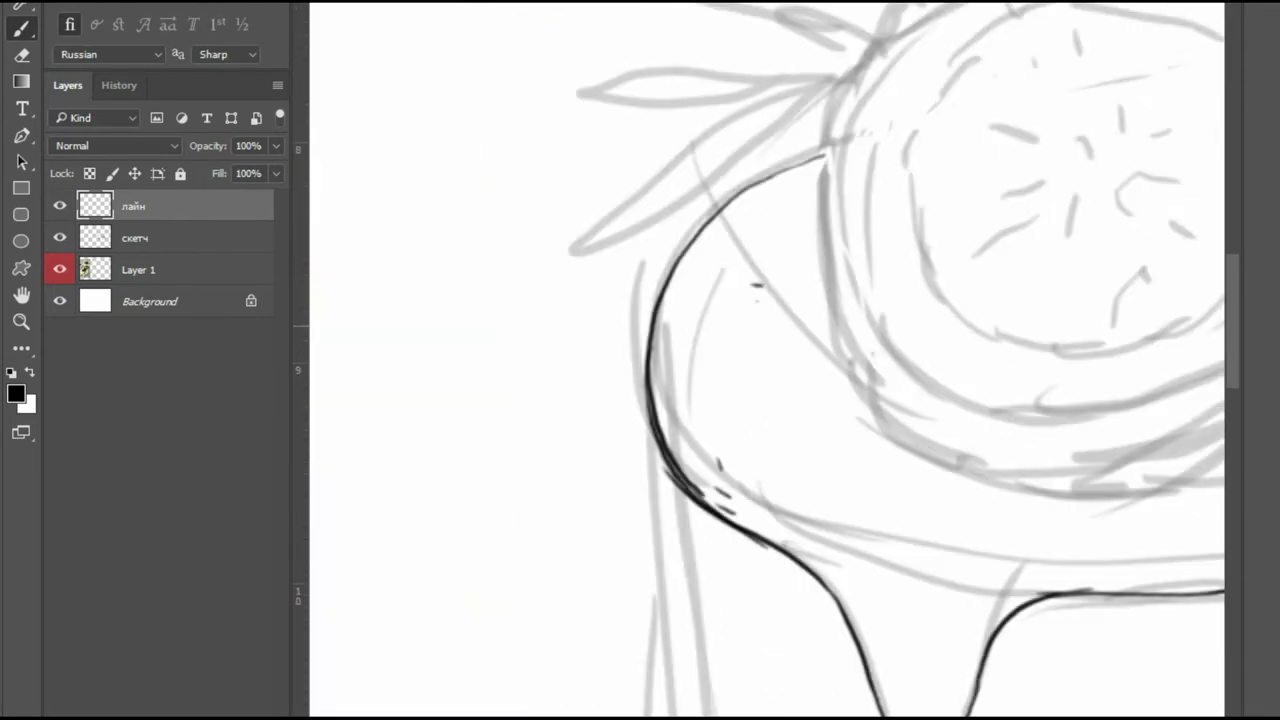
pyautogui.moveTo(680, 316)
pyautogui.mouseDown()
pyautogui.moveTo(818, 524)
pyautogui.moveTo(856, 536)
pyautogui.mouseUp()
pyautogui.moveTo(826, 526); pyautogui.dragTo(922, 542)
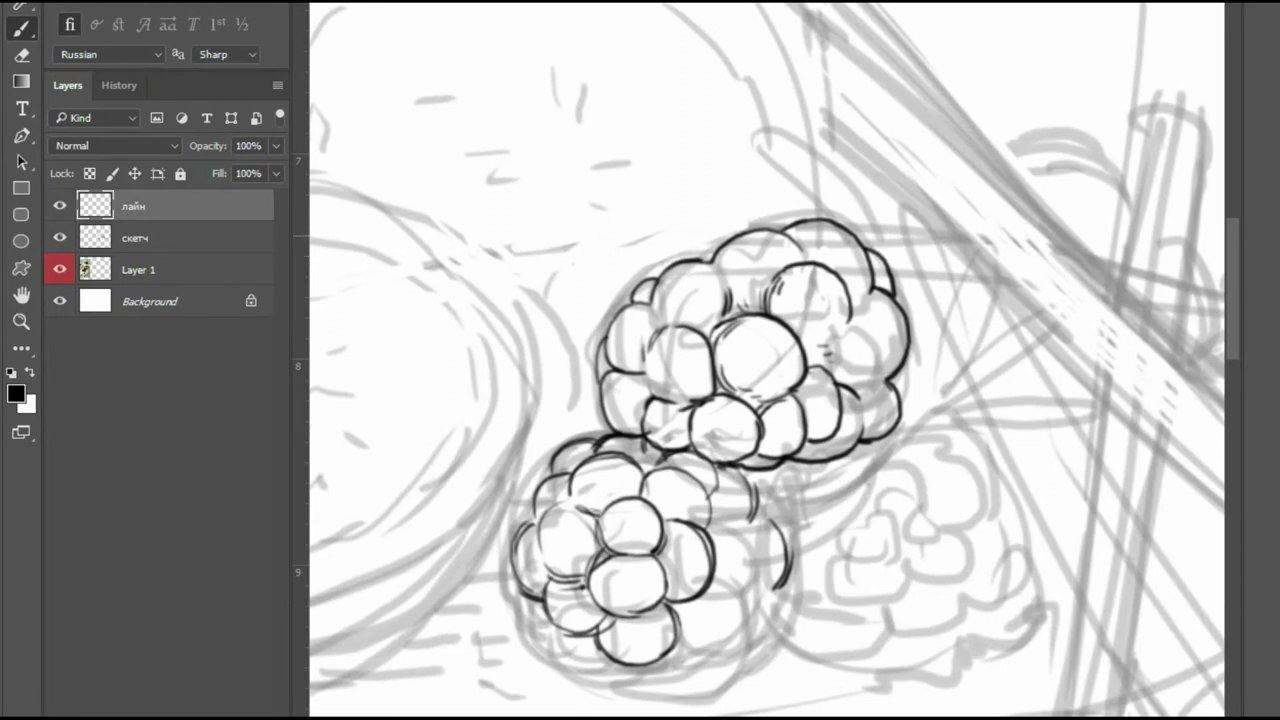
# Ink a fan of narrow rosemary leaves on the right side of the upper blackberry.
pyautogui.moveTo(910, 418)
pyautogui.mouseDown()
pyautogui.moveTo(985, 252)
pyautogui.moveTo(950, 392)
pyautogui.mouseUp()
pyautogui.moveTo(910, 220)
pyautogui.mouseDown()
pyautogui.moveTo(906, 410)
pyautogui.moveTo(945, 230)
pyautogui.mouseUp()
pyautogui.moveTo(912, 416); pyautogui.dragTo(1050, 322)
pyautogui.moveTo(914, 420)
pyautogui.mouseDown()
pyautogui.moveTo(956, 420)
pyautogui.moveTo(958, 398)
pyautogui.mouseUp()
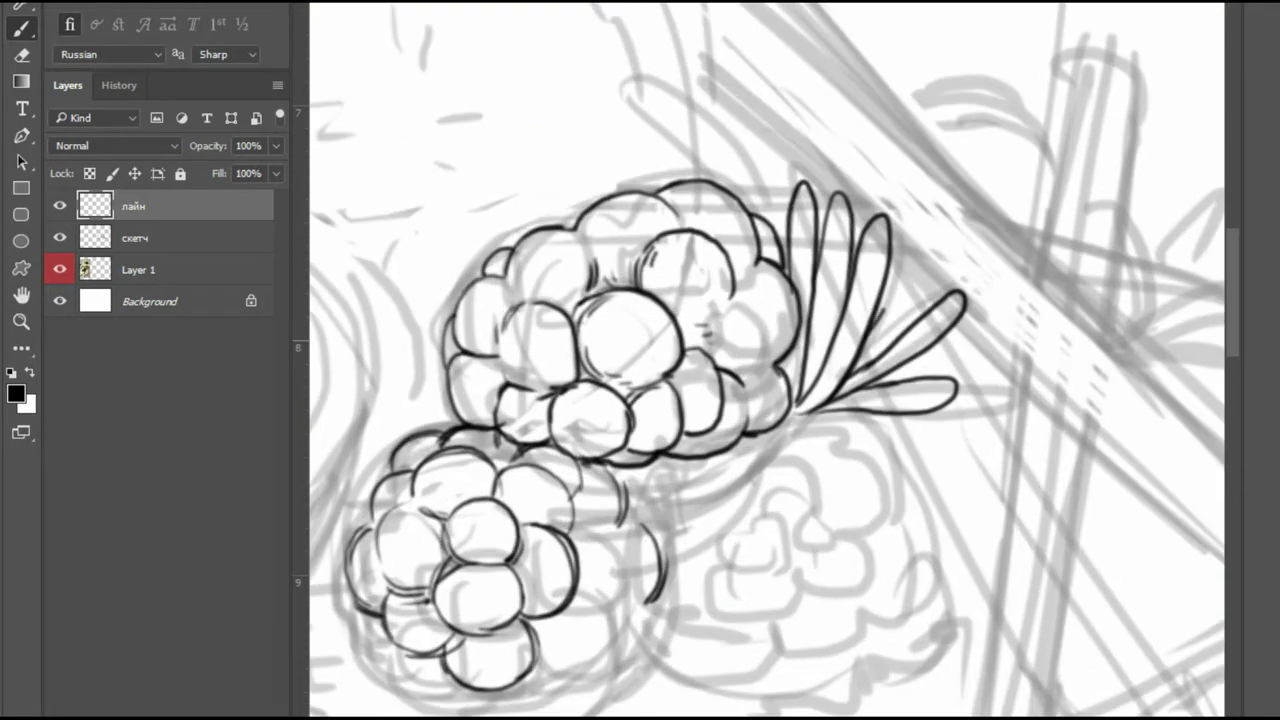
pyautogui.moveTo(898, 300); pyautogui.dragTo(912, 322)
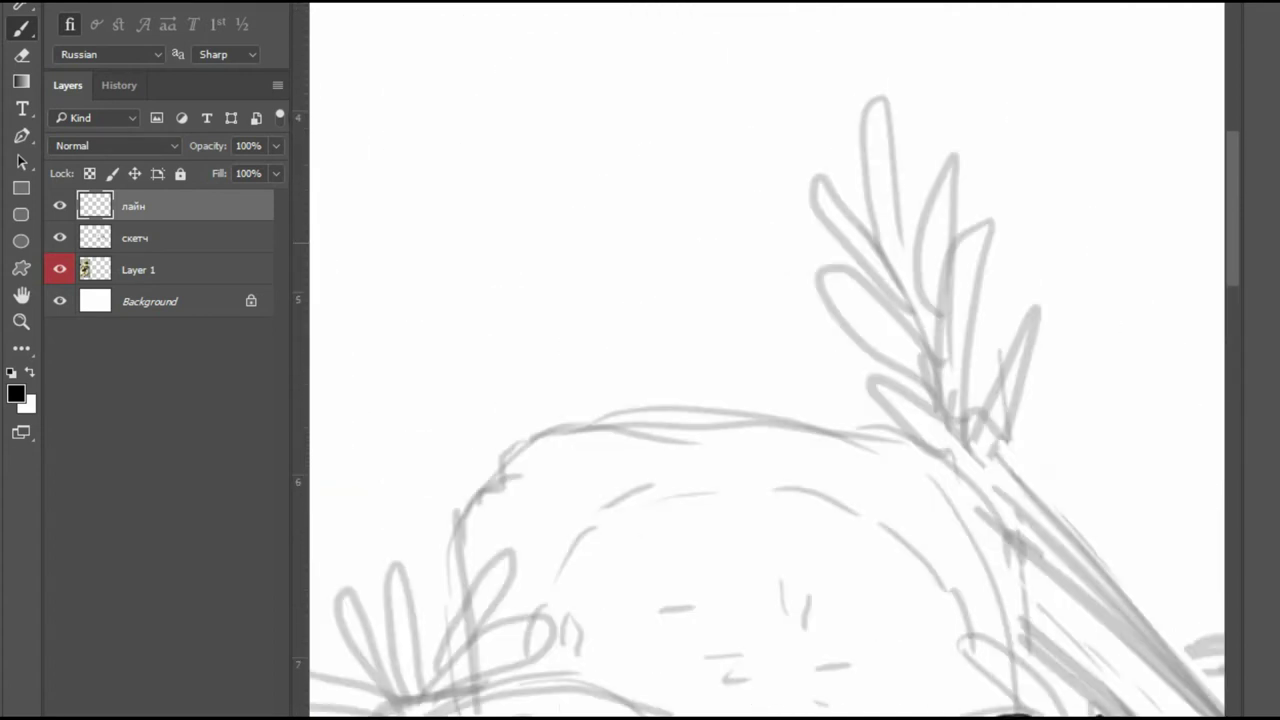
# Ink a first narrow leaf of the rosemary sprig above the back fig slice and erase the excess strokes.
pyautogui.moveTo(902, 250)
pyautogui.mouseDown()
pyautogui.moveTo(935, 140)
pyautogui.moveTo(957, 170)
pyautogui.moveTo(860, 150)
pyautogui.moveTo(900, 248)
pyautogui.mouseUp()
pyautogui.moveTo(908, 170); pyautogui.dragTo(956, 158)
pyautogui.press('e')
pyautogui.moveTo(900, 234)
pyautogui.mouseDown()
pyautogui.moveTo(926, 145)
pyautogui.moveTo(958, 168)
pyautogui.mouseUp()
pyautogui.moveTo(902, 170); pyautogui.dragTo(900, 255)
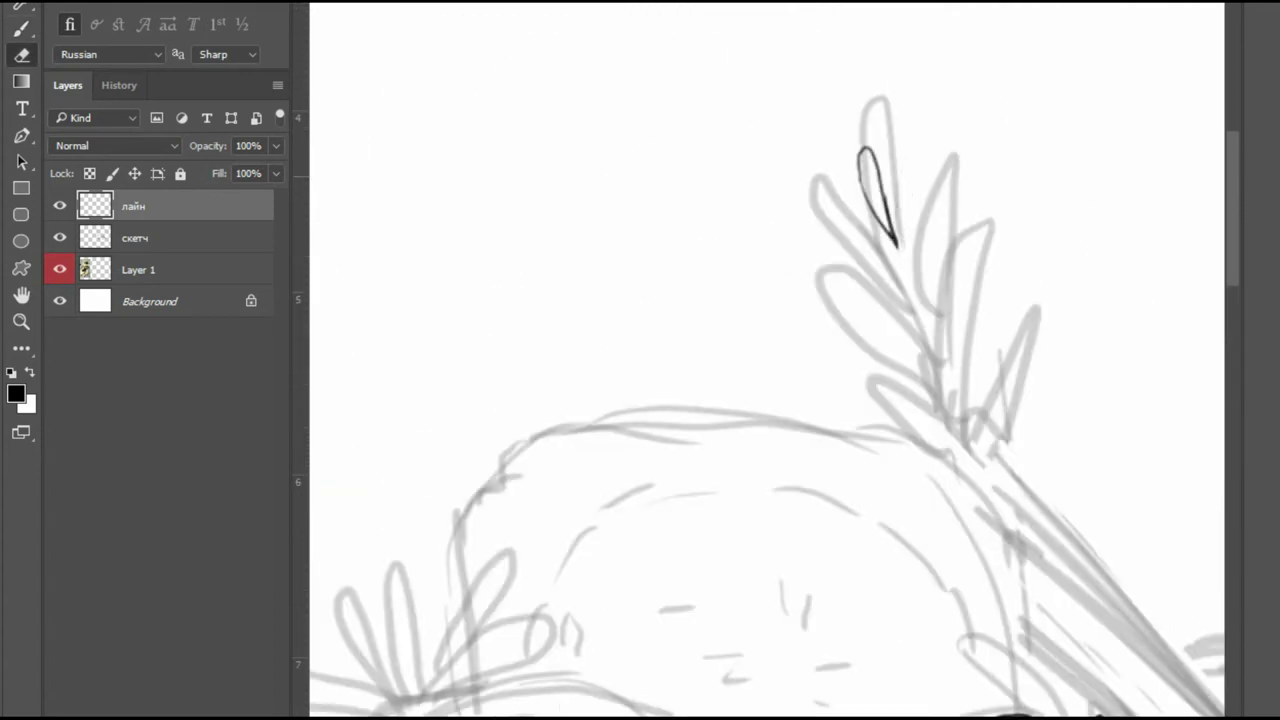
# Ink more upper leaves on the rosemary sprig above the back fig slice, erasing stray marks.
pyautogui.press('b')
pyautogui.moveTo(957, 148)
pyautogui.mouseDown()
pyautogui.moveTo(898, 247)
pyautogui.moveTo(952, 140)
pyautogui.mouseUp()
pyautogui.moveTo(900, 252)
pyautogui.mouseDown()
pyautogui.moveTo(940, 210)
pyautogui.moveTo(910, 286)
pyautogui.moveTo(858, 252)
pyautogui.moveTo(945, 340)
pyautogui.moveTo(978, 106)
pyautogui.moveTo(896, 208)
pyautogui.mouseUp()
pyautogui.press('h')
pyautogui.press('e')
pyautogui.moveTo(990, 112)
pyautogui.mouseDown()
pyautogui.moveTo(915, 128)
pyautogui.moveTo(944, 108)
pyautogui.moveTo(1000, 116)
pyautogui.mouseUp()
pyautogui.press('b')
pyautogui.moveTo(898, 84); pyautogui.dragTo(870, 222)
pyautogui.press('h')
pyautogui.moveTo(882, 178)
pyautogui.mouseDown()
pyautogui.moveTo(878, 222)
pyautogui.moveTo(890, 232)
pyautogui.mouseUp()
pyautogui.moveTo(705, 157)
pyautogui.mouseDown()
pyautogui.moveTo(888, 326)
pyautogui.moveTo(785, 155)
pyautogui.moveTo(892, 305)
pyautogui.moveTo(897, 337)
pyautogui.mouseUp()
pyautogui.hotkey('ctrl', 'z')
pyautogui.hotkey('ctrl', 'z')
# Ink curved side leaves and the central stem of the rosemary sprig above the back fig slice.
pyautogui.moveTo(694, 148); pyautogui.dragTo(810, 192)
pyautogui.moveTo(810, 130); pyautogui.dragTo(862, 230)
pyautogui.moveTo(880, 108); pyautogui.dragTo(874, 255)
pyautogui.scroll(-5, 942, 323)
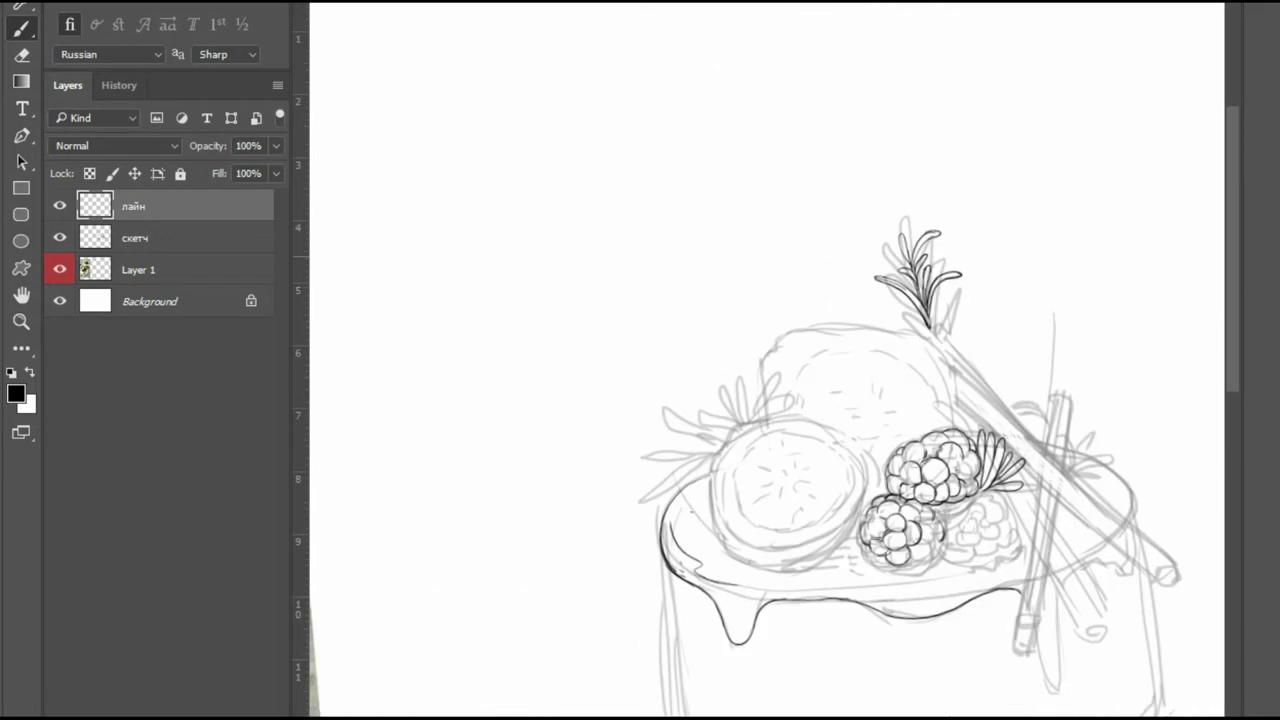
# Add further leaf strokes along the lower part of the upper rosemary sprig.
pyautogui.scroll(5, 912, 539)
pyautogui.moveTo(733, 412)
pyautogui.mouseDown()
pyautogui.moveTo(712, 505)
pyautogui.moveTo(730, 618)
pyautogui.moveTo(806, 612)
pyautogui.moveTo(855, 665)
pyautogui.moveTo(942, 680)
pyautogui.moveTo(1008, 606)
pyautogui.mouseUp()
pyautogui.moveTo(1000, 545)
pyautogui.mouseDown()
pyautogui.moveTo(958, 645)
pyautogui.moveTo(1018, 630)
pyautogui.moveTo(1046, 490)
pyautogui.mouseUp()
pyautogui.moveTo(1000, 640)
pyautogui.mouseDown()
pyautogui.moveTo(936, 670)
pyautogui.moveTo(1030, 620)
pyautogui.moveTo(1075, 565)
pyautogui.mouseUp()
pyautogui.scroll(-6, 766, 360)
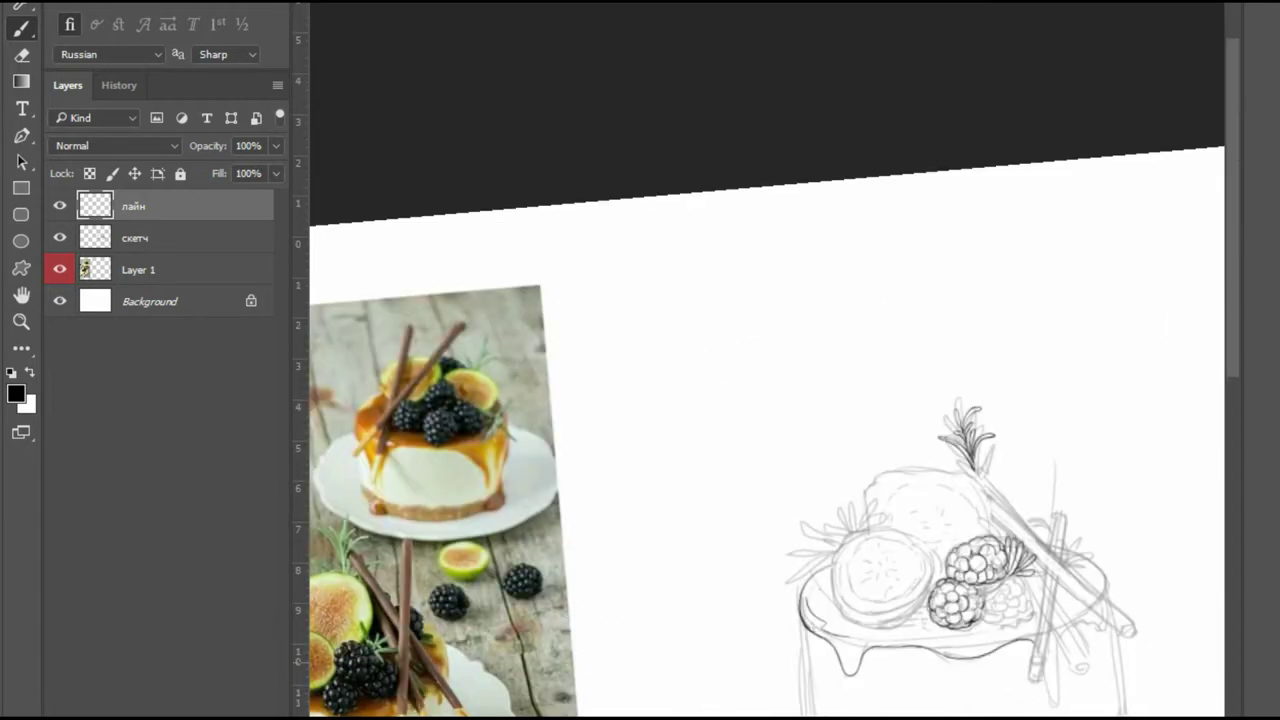
# Ink the lowest leaf of the small rosemary sprig beside the upper blackberry and touch up that berry's lower lobe.
pyautogui.scroll(3, 766, 450)
pyautogui.scroll(-4, 766, 450)
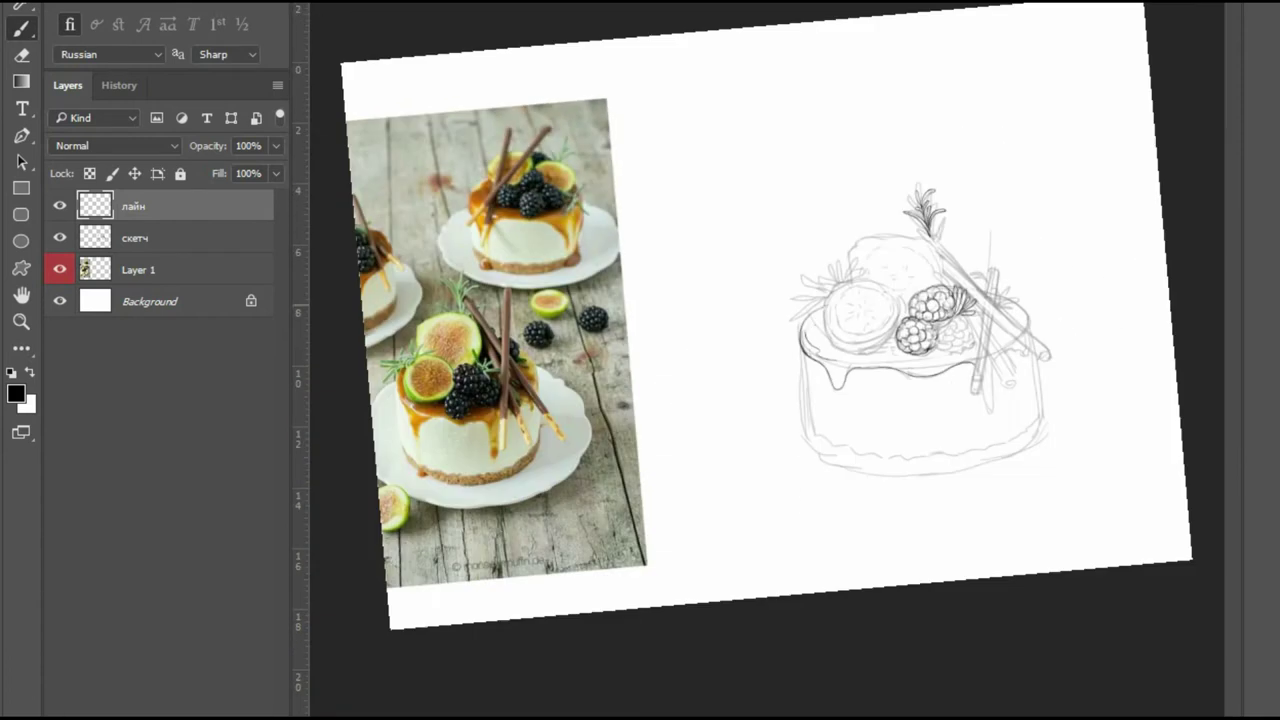
pyautogui.scroll(5, 920, 320)
pyautogui.moveTo(860, 328); pyautogui.dragTo(1040, 380)
pyautogui.press('e')
pyautogui.press('b')
pyautogui.moveTo(705, 378)
pyautogui.mouseDown()
pyautogui.moveTo(775, 372)
pyautogui.moveTo(745, 385)
pyautogui.mouseUp()
pyautogui.moveTo(700, 370); pyautogui.dragTo(714, 384)
# Ink the central lobes and part of the outer outline of the third blackberry, touching up the neighbouring berry's edge.
pyautogui.moveTo(840, 402)
pyautogui.mouseDown()
pyautogui.moveTo(850, 456)
pyautogui.moveTo(890, 405)
pyautogui.moveTo(856, 440)
pyautogui.moveTo(895, 440)
pyautogui.mouseUp()
pyautogui.moveTo(808, 442); pyautogui.dragTo(803, 470)
pyautogui.moveTo(726, 524); pyautogui.dragTo(832, 562)
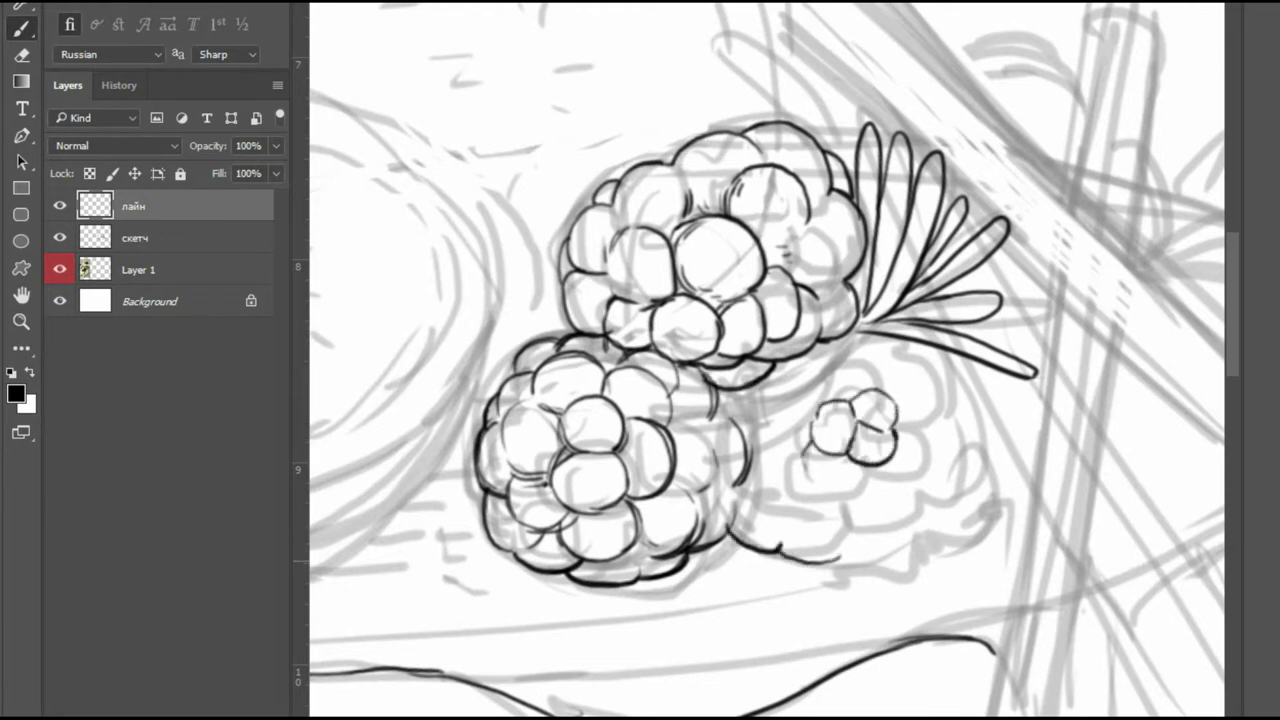
pyautogui.moveTo(938, 350); pyautogui.dragTo(978, 458)
pyautogui.moveTo(860, 466); pyautogui.dragTo(866, 504)
pyautogui.moveTo(716, 410)
pyautogui.mouseDown()
pyautogui.moveTo(734, 422)
pyautogui.moveTo(736, 506)
pyautogui.mouseUp()
pyautogui.hotkey('ctrl', '-')
pyautogui.hotkey('ctrl', '-')
pyautogui.hotkey('ctrl', '-')
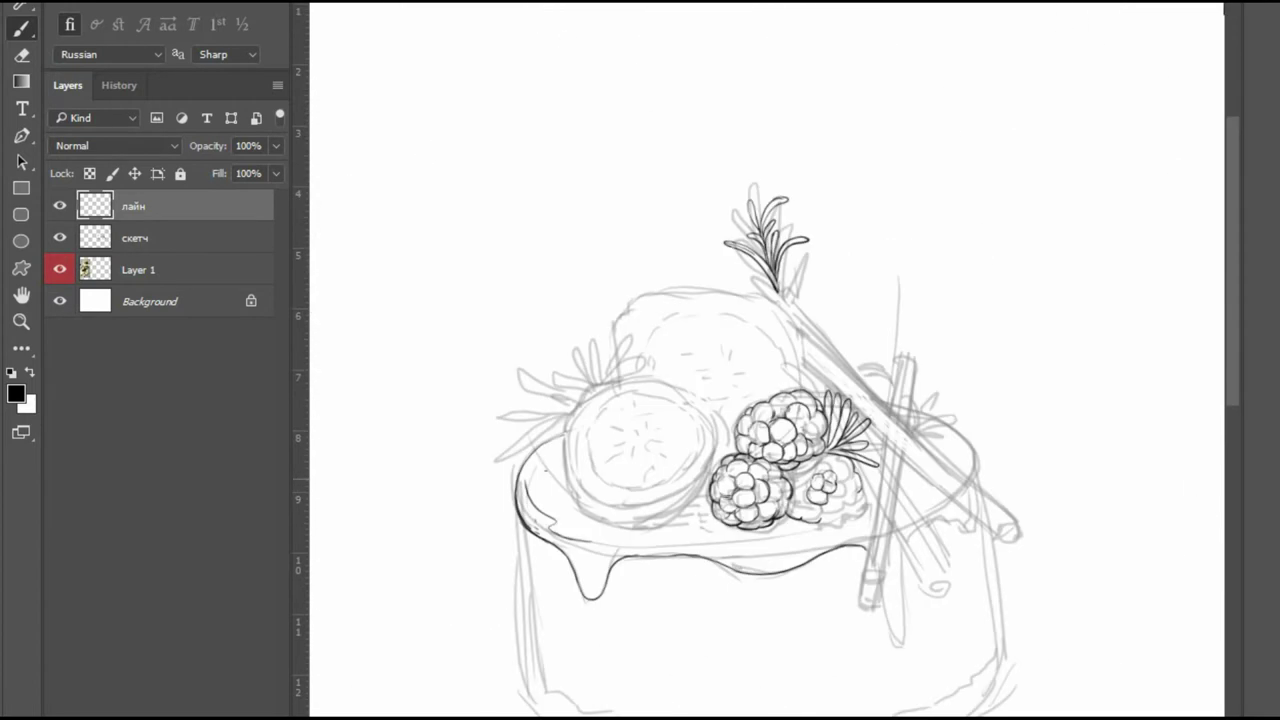
# Ink the left edge and the curved lower rim of the front fig slice.
pyautogui.hotkey('ctrl', '-')
pyautogui.hotkey('ctrl', '+')
pyautogui.hotkey('ctrl', '+')
pyautogui.hotkey('ctrl', '+')
pyautogui.moveTo(771, 138)
pyautogui.mouseDown()
pyautogui.moveTo(755, 285)
pyautogui.moveTo(860, 462)
pyautogui.mouseUp()
pyautogui.moveTo(790, 110)
pyautogui.mouseDown()
pyautogui.moveTo(850, 21)
pyautogui.moveTo(938, 11)
pyautogui.mouseUp()
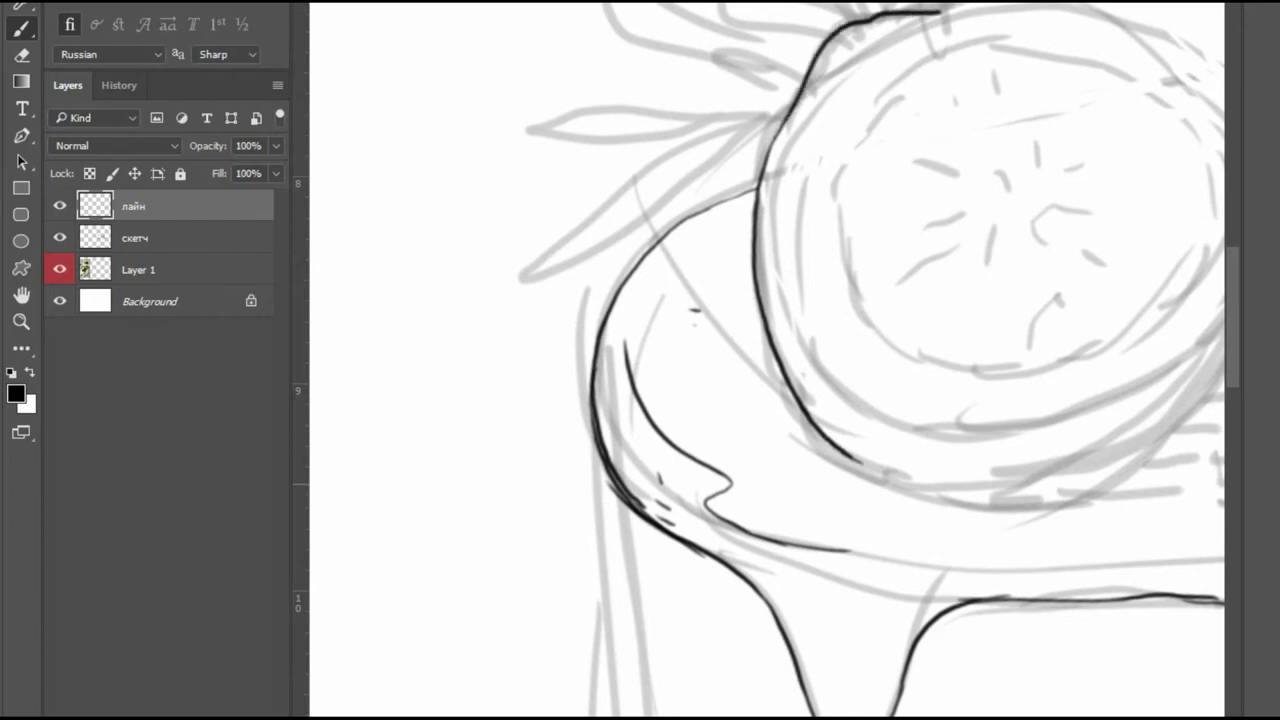
pyautogui.moveTo(1112, 22)
pyautogui.mouseDown()
pyautogui.moveTo(1092, 205)
pyautogui.moveTo(880, 350)
pyautogui.mouseUp()
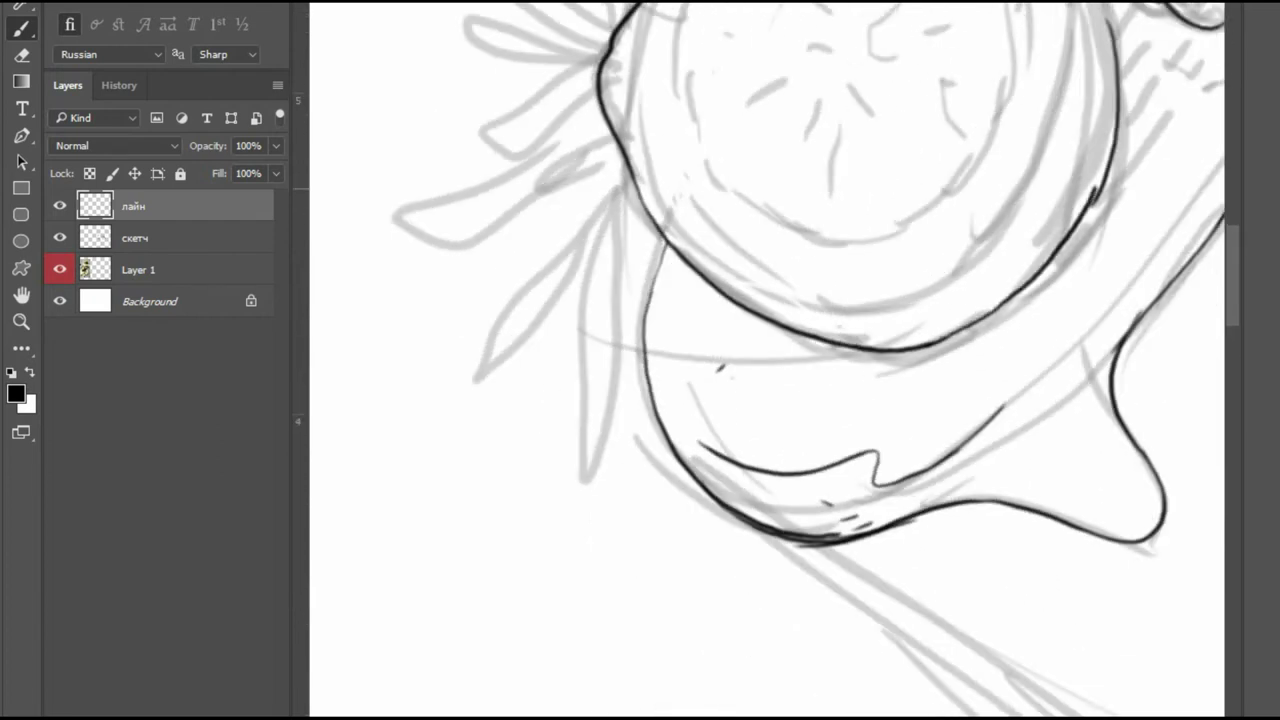
# Clean up the lower rim of the front fig slice and ink the rest of its outline across the top and right.
pyautogui.hotkey('ctrl', '-')
pyautogui.hotkey('ctrl', '+')
pyautogui.hotkey('ctrl', '+')
pyautogui.press('e')
pyautogui.moveTo(980, 540); pyautogui.dragTo(1095, 452)
pyautogui.press('b')
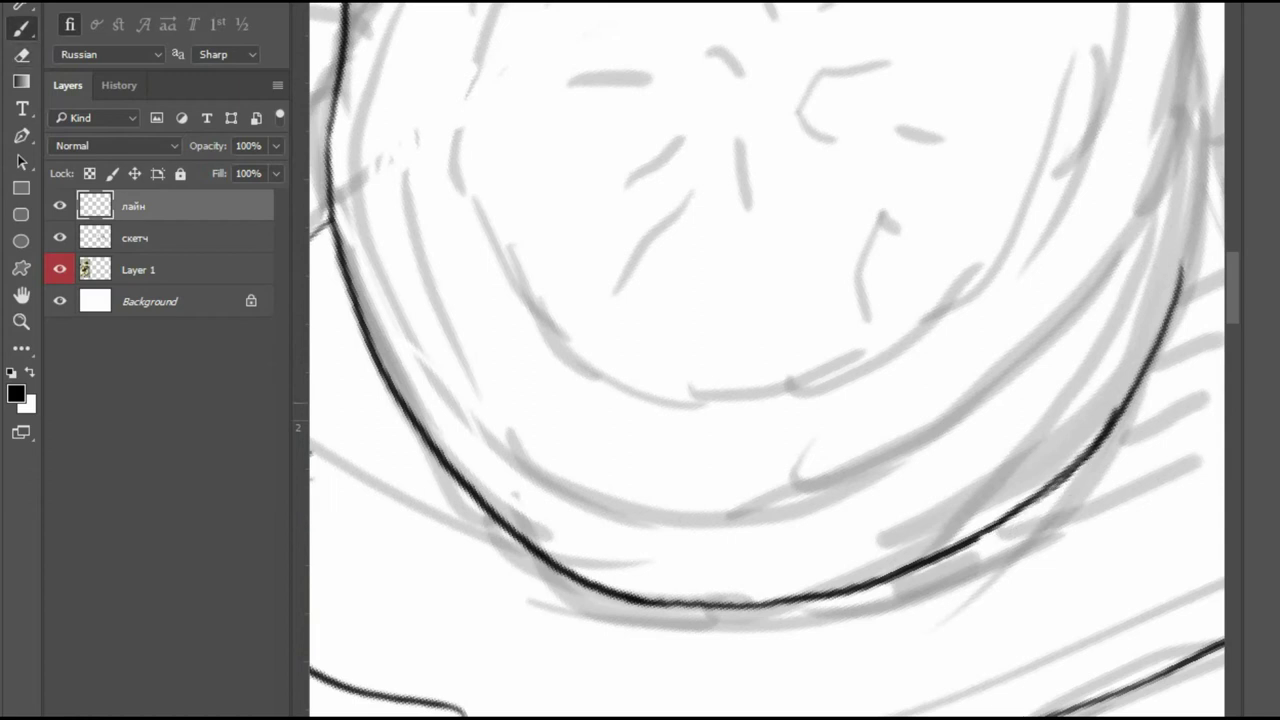
pyautogui.hotkey('ctrl', '-')
pyautogui.hotkey('ctrl', '-')
pyautogui.hotkey('ctrl', '+')
pyautogui.moveTo(735, 172)
pyautogui.mouseDown()
pyautogui.moveTo(1100, 160)
pyautogui.moveTo(1160, 360)
pyautogui.moveTo(1105, 545)
pyautogui.mouseUp()
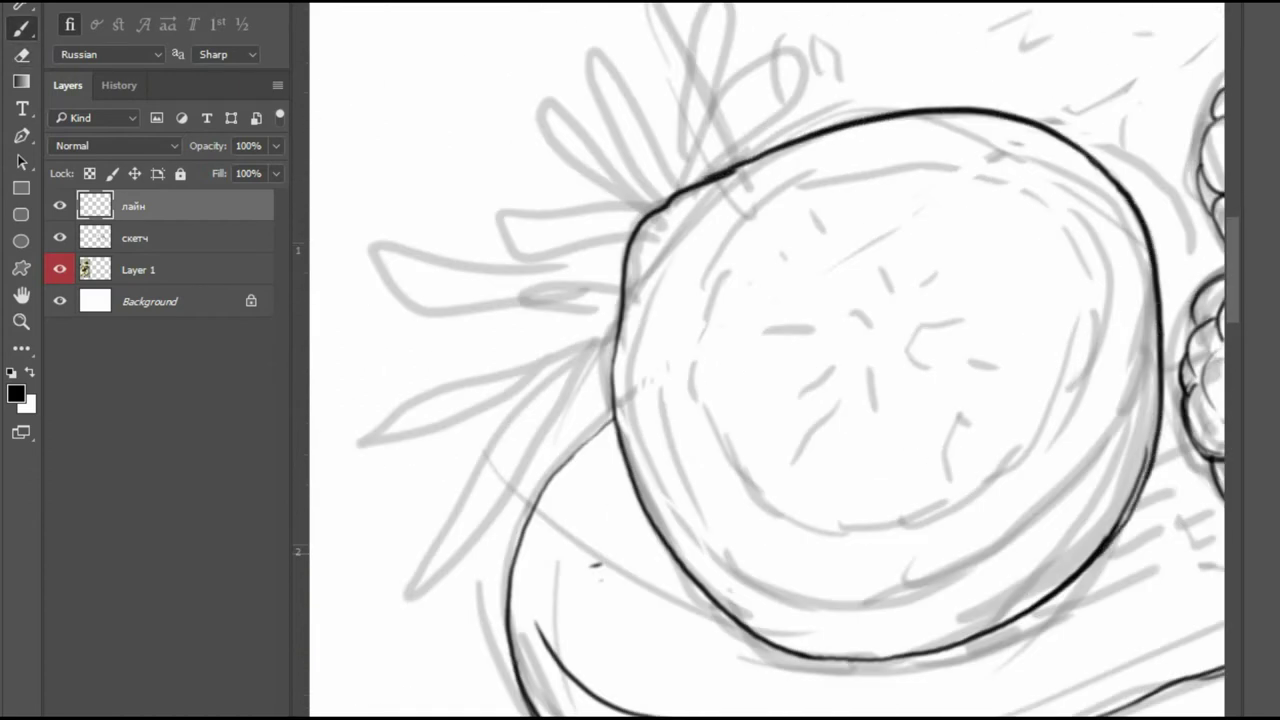
# Ink seed marks in the centre of the front fig slice and a jagged flesh edge along its upper left.
pyautogui.moveTo(756, 196)
pyautogui.mouseDown()
pyautogui.moveTo(826, 180)
pyautogui.moveTo(747, 217)
pyautogui.moveTo(697, 380)
pyautogui.mouseUp()
pyautogui.moveTo(818, 368); pyautogui.dragTo(878, 402)
pyautogui.moveTo(892, 290); pyautogui.dragTo(930, 354)
pyautogui.moveTo(886, 406); pyautogui.dragTo(912, 368)
pyautogui.moveTo(930, 362); pyautogui.dragTo(950, 368)
pyautogui.moveTo(824, 178); pyautogui.dragTo(915, 154)
pyautogui.moveTo(697, 384); pyautogui.dragTo(697, 396)
# Ink the inner rim line showing the front fig slice's thickness and erase its excess strokes.
pyautogui.moveTo(642, 236)
pyautogui.mouseDown()
pyautogui.moveTo(630, 310)
pyautogui.moveTo(740, 575)
pyautogui.moveTo(848, 605)
pyautogui.moveTo(998, 548)
pyautogui.moveTo(1150, 270)
pyautogui.mouseUp()
pyautogui.press('e')
pyautogui.moveTo(800, 605); pyautogui.dragTo(848, 605)
pyautogui.moveTo(1145, 450); pyautogui.dragTo(1072, 572)
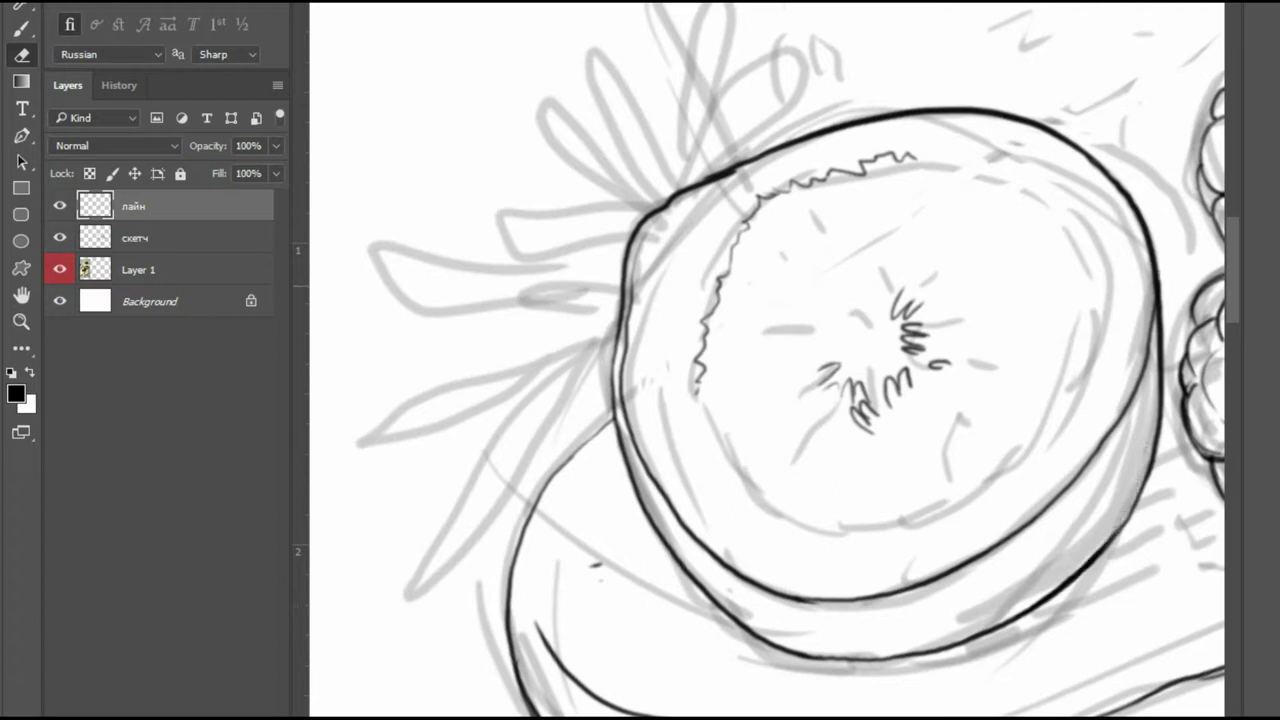
# Continue the jagged flesh edge around the lower and right parts of the front fig slice's interior.
pyautogui.press('b')
pyautogui.moveTo(695, 392)
pyautogui.mouseDown()
pyautogui.moveTo(765, 495)
pyautogui.moveTo(799, 522)
pyautogui.moveTo(840, 528)
pyautogui.mouseUp()
pyautogui.moveTo(1105, 335); pyautogui.dragTo(1015, 440)
pyautogui.moveTo(848, 528)
pyautogui.mouseDown()
pyautogui.moveTo(986, 482)
pyautogui.moveTo(1020, 440)
pyautogui.mouseUp()
pyautogui.moveTo(916, 156)
pyautogui.mouseDown()
pyautogui.moveTo(966, 162)
pyautogui.moveTo(1046, 214)
pyautogui.moveTo(1078, 250)
pyautogui.moveTo(1105, 338)
pyautogui.mouseUp()
# Erase the jagged flesh edge inside the front fig slice, keeping the seed marks.
pyautogui.hotkey('ctrl', '-')
pyautogui.hotkey('ctrl', '-')
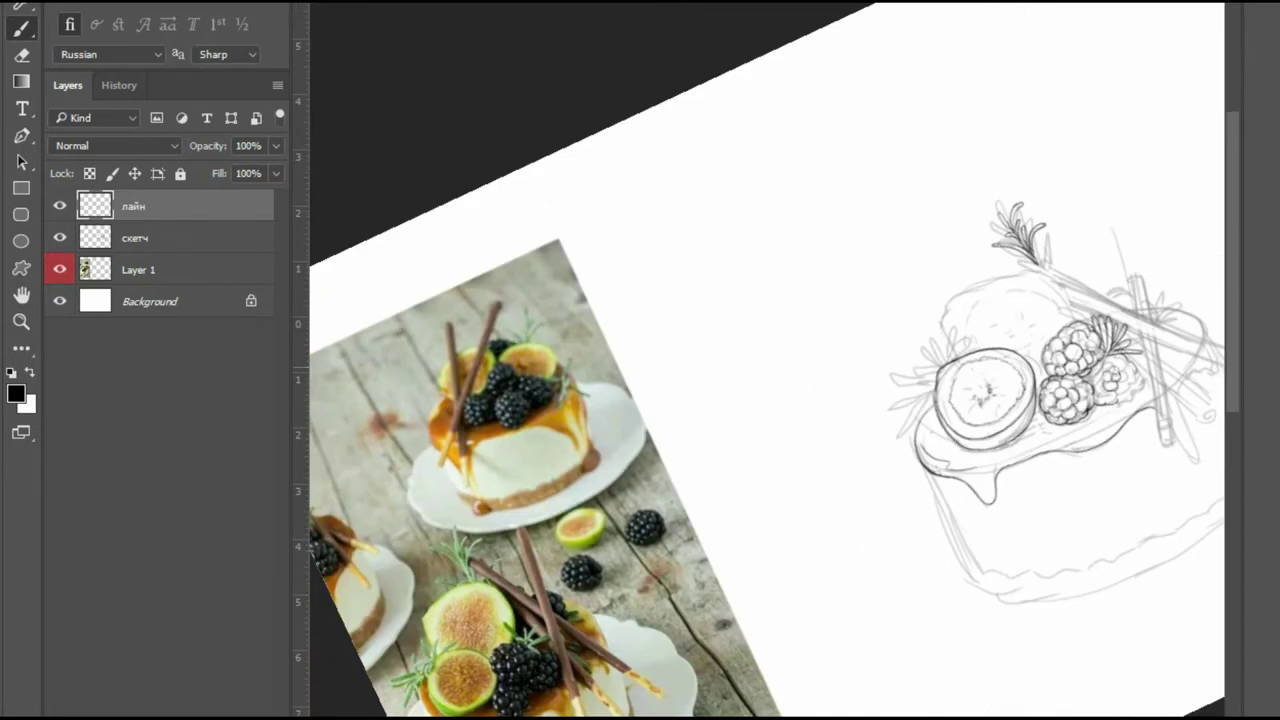
pyautogui.hotkey('ctrl', '+')
pyautogui.hotkey('ctrl', '+')
pyautogui.press('e')
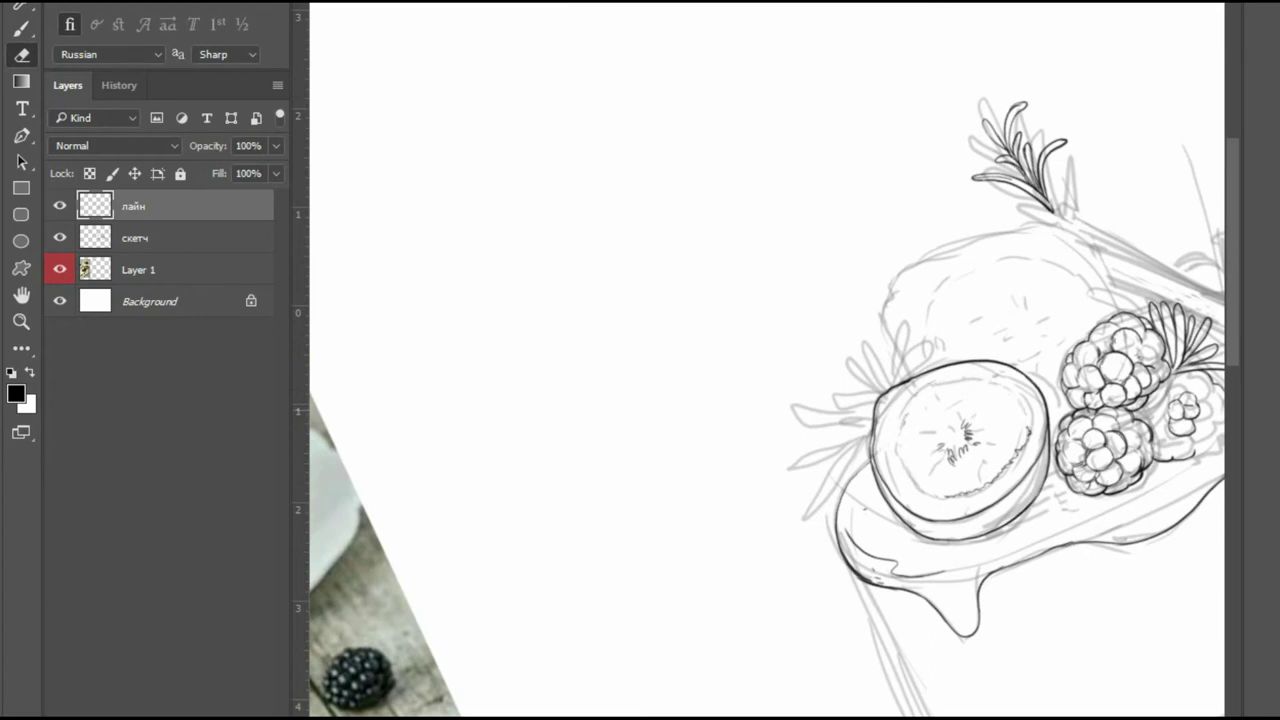
pyautogui.press('b')
# Ink the outline of the back fig slice from the front slice up over the top to the upper blackberry.
pyautogui.hotkey('ctrl', '-')
pyautogui.hotkey('ctrl', '+')
pyautogui.moveTo(897, 302)
pyautogui.mouseDown()
pyautogui.moveTo(876, 400)
pyautogui.moveTo(932, 505)
pyautogui.mouseUp()
pyautogui.hotkey('ctrl', '-')
pyautogui.hotkey('ctrl', '+')
pyautogui.hotkey('ctrl', '+')
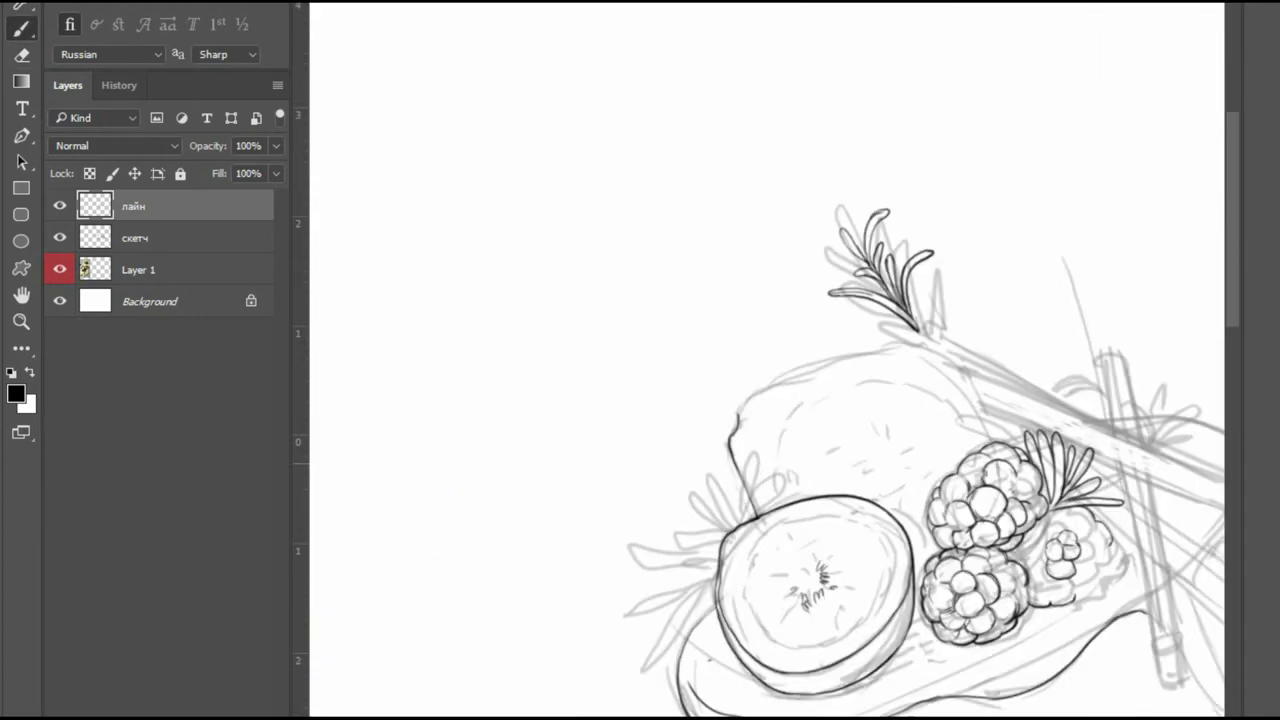
pyautogui.moveTo(628, 402)
pyautogui.mouseDown()
pyautogui.moveTo(854, 312)
pyautogui.moveTo(898, 322)
pyautogui.mouseUp()
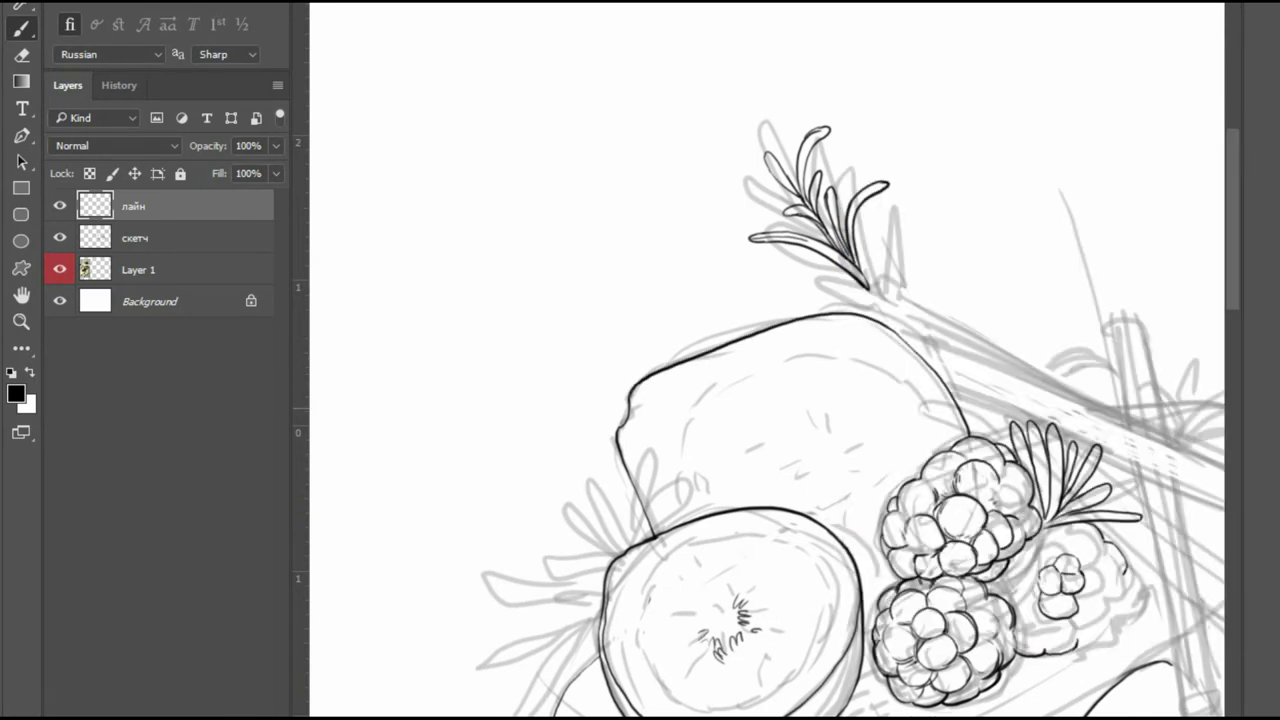
# Ink clusters of short zigzag seed marks inside the back fig slice.
pyautogui.moveTo(836, 470); pyautogui.dragTo(850, 466)
pyautogui.moveTo(838, 454)
pyautogui.mouseDown()
pyautogui.moveTo(811, 490)
pyautogui.moveTo(825, 487)
pyautogui.moveTo(858, 397)
pyautogui.mouseUp()
pyautogui.moveTo(861, 409); pyautogui.dragTo(866, 398)
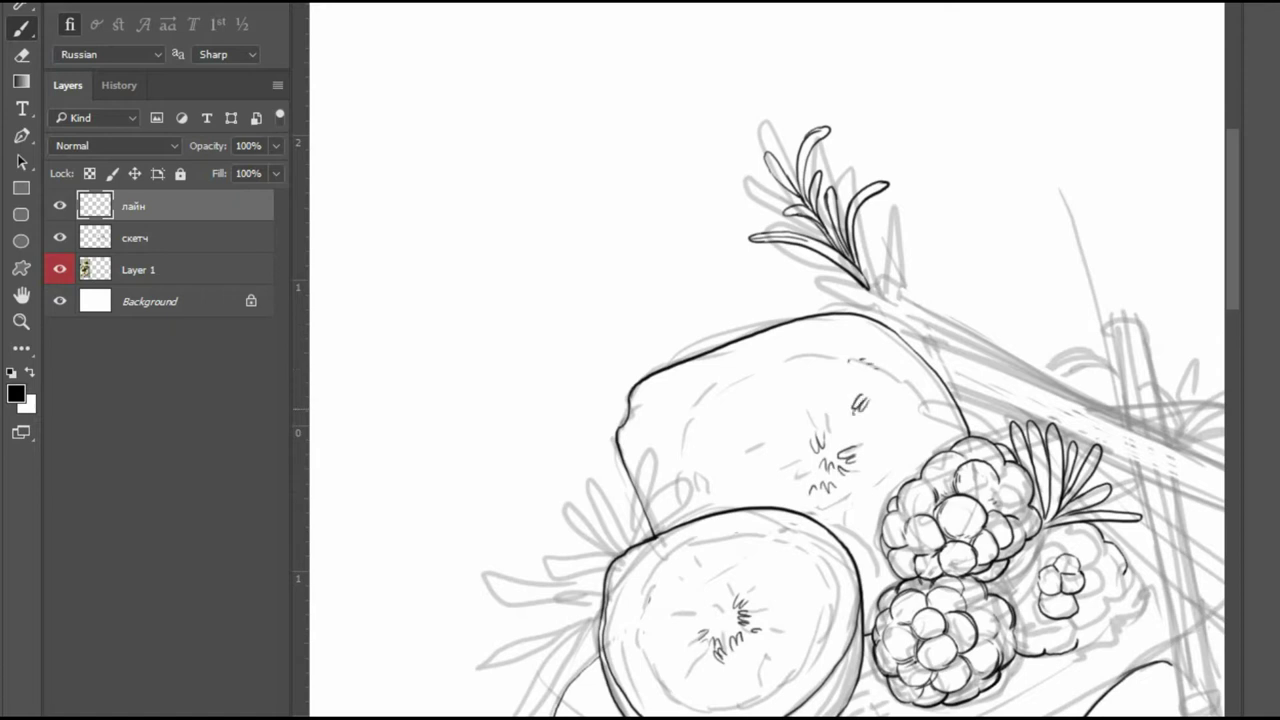
pyautogui.moveTo(900, 300)
pyautogui.mouseDown()
pyautogui.moveTo(960, 380)
pyautogui.moveTo(910, 305)
pyautogui.mouseUp()
pyautogui.moveTo(860, 420); pyautogui.dragTo(757, 428)
# Ink the left and right sides of the cheesecake, curving them in at the base.
pyautogui.moveTo(797, 12)
pyautogui.mouseDown()
pyautogui.moveTo(793, 268)
pyautogui.moveTo(840, 506)
pyautogui.mouseUp()
pyautogui.hotkey('ctrl', '0')
pyautogui.moveTo(900, 350); pyautogui.dragTo(1010, 354)
pyautogui.moveTo(1044, 286)
pyautogui.mouseDown()
pyautogui.moveTo(1034, 484)
pyautogui.moveTo(1010, 508)
pyautogui.mouseUp()
pyautogui.moveTo(950, 400)
pyautogui.mouseDown()
pyautogui.moveTo(930, 400)
pyautogui.moveTo(1010, 400)
pyautogui.mouseUp()
# Ink the jagged upper edge and the lower edge of the crust on the right, adding a few crumb marks.
pyautogui.moveTo(825, 538)
pyautogui.mouseDown()
pyautogui.moveTo(962, 506)
pyautogui.moveTo(1065, 438)
pyautogui.mouseUp()
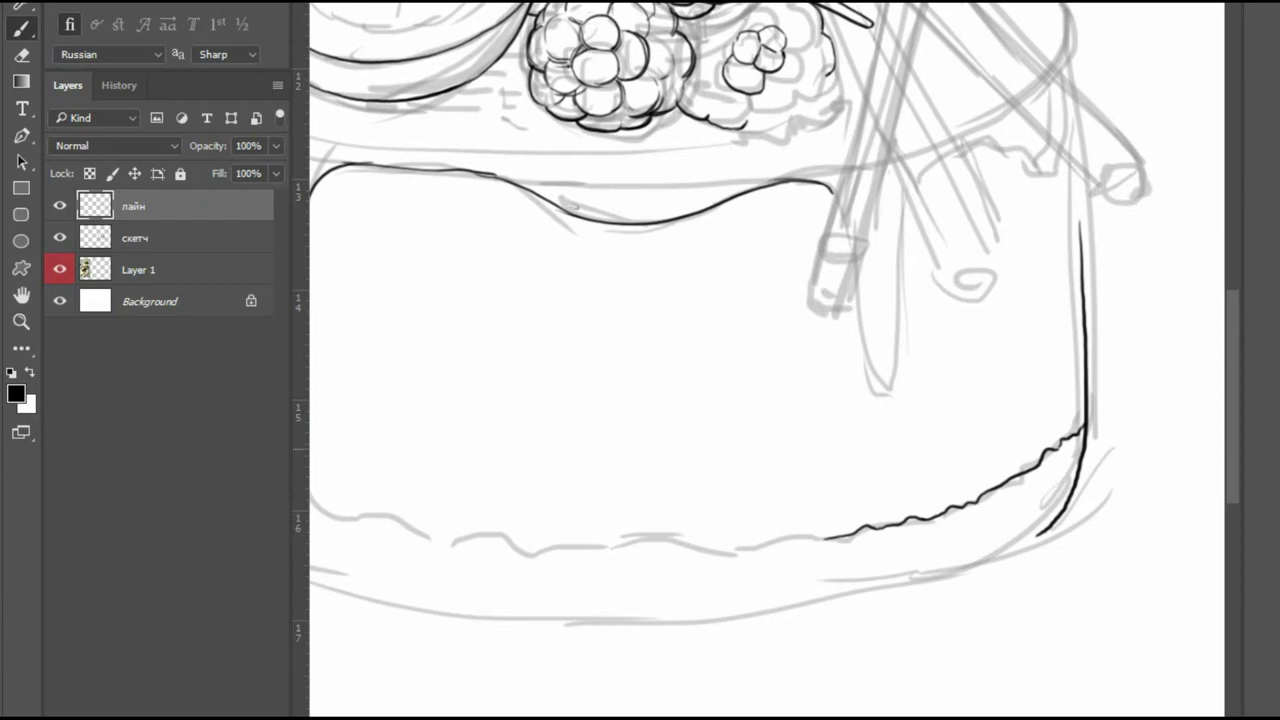
pyautogui.moveTo(764, 612)
pyautogui.mouseDown()
pyautogui.moveTo(868, 592)
pyautogui.moveTo(1050, 522)
pyautogui.mouseUp()
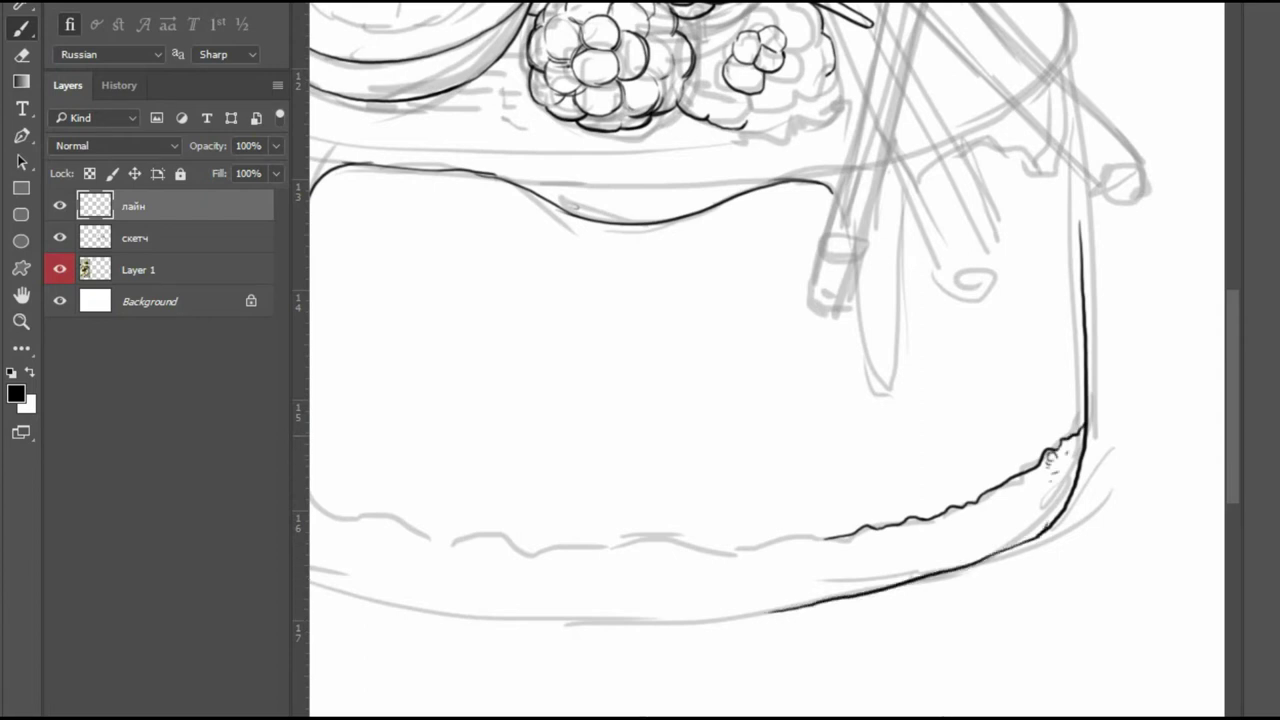
pyautogui.hotkey('ctrl', '0')
pyautogui.moveTo(900, 540); pyautogui.dragTo(960, 540)
# Extend the crust's upper and lower edges towards the middle of the cake and add short crumb strokes.
pyautogui.moveTo(866, 491)
pyautogui.mouseDown()
pyautogui.moveTo(966, 493)
pyautogui.moveTo(984, 456)
pyautogui.mouseUp()
pyautogui.moveTo(942, 390)
pyautogui.mouseDown()
pyautogui.moveTo(980, 426)
pyautogui.moveTo(1092, 442)
pyautogui.moveTo(1080, 442)
pyautogui.mouseUp()
pyautogui.moveTo(960, 430)
pyautogui.mouseDown()
pyautogui.moveTo(810, 425)
pyautogui.moveTo(1102, 370)
pyautogui.moveTo(1018, 390)
pyautogui.mouseUp()
pyautogui.moveTo(1092, 393); pyautogui.dragTo(1058, 396)
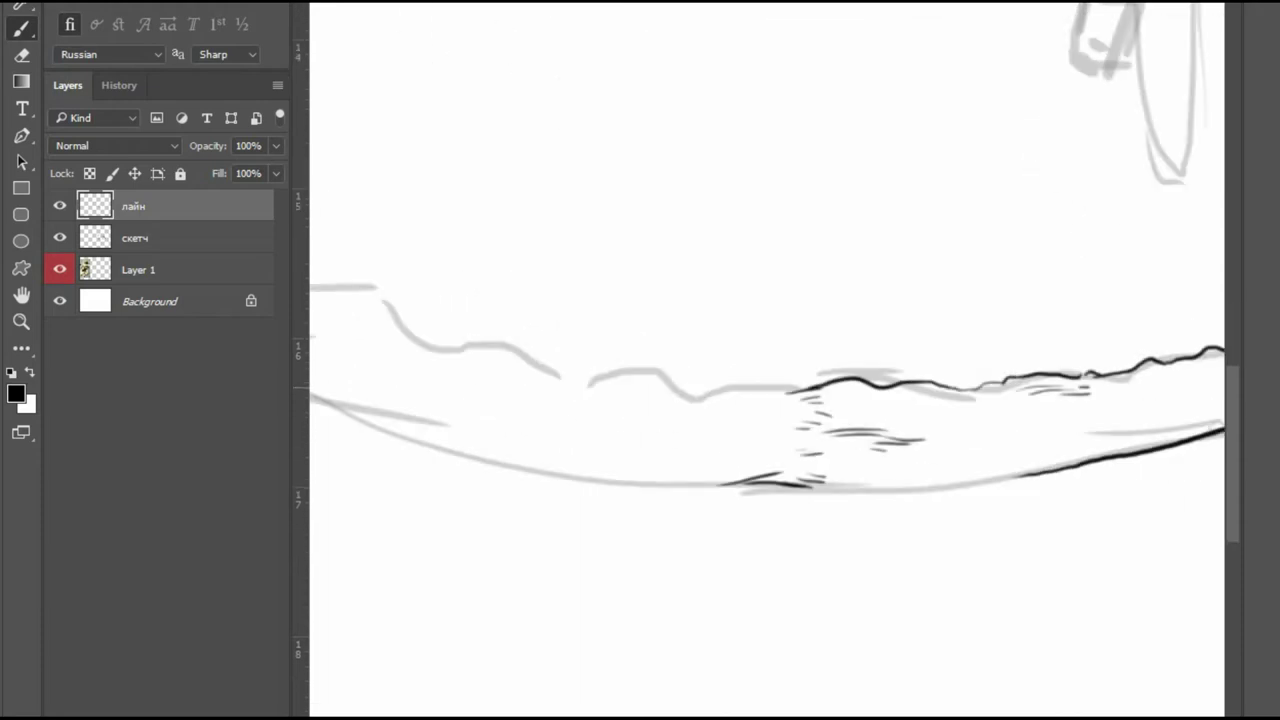
pyautogui.moveTo(964, 412); pyautogui.dragTo(1084, 422)
pyautogui.moveTo(802, 488); pyautogui.dragTo(1042, 470)
# Ink short crumb texture strokes across the right half of the crust and reinforce its lower edge.
pyautogui.hotkey('ctrl', '-')
pyautogui.hotkey('ctrl', '+')
pyautogui.hotkey('ctrl', '+')
pyautogui.moveTo(1034, 302); pyautogui.dragTo(980, 324)
pyautogui.moveTo(1050, 302); pyautogui.dragTo(1018, 314)
pyautogui.moveTo(1054, 288); pyautogui.dragTo(996, 342)
pyautogui.moveTo(1072, 288); pyautogui.dragTo(1058, 296)
pyautogui.moveTo(1038, 344); pyautogui.dragTo(1012, 350)
pyautogui.moveTo(968, 412); pyautogui.dragTo(920, 422)
pyautogui.moveTo(992, 402)
pyautogui.mouseDown()
pyautogui.moveTo(948, 414)
pyautogui.moveTo(926, 396)
pyautogui.mouseUp()
pyautogui.moveTo(912, 424); pyautogui.dragTo(768, 452)
pyautogui.moveTo(788, 459); pyautogui.dragTo(766, 462)
pyautogui.moveTo(838, 368); pyautogui.dragTo(808, 382)
pyautogui.moveTo(820, 432); pyautogui.dragTo(796, 437)
pyautogui.moveTo(888, 348)
pyautogui.mouseDown()
pyautogui.moveTo(840, 368)
pyautogui.moveTo(866, 364)
pyautogui.mouseUp()
pyautogui.moveTo(958, 337); pyautogui.dragTo(900, 349)
pyautogui.moveTo(1000, 321)
pyautogui.mouseDown()
pyautogui.moveTo(945, 340)
pyautogui.moveTo(984, 334)
pyautogui.mouseUp()
pyautogui.moveTo(1058, 305); pyautogui.dragTo(998, 330)
pyautogui.moveTo(1120, 256); pyautogui.dragTo(1102, 272)
pyautogui.moveTo(1082, 290); pyautogui.dragTo(1070, 304)
pyautogui.moveTo(1124, 248); pyautogui.dragTo(1096, 294)
pyautogui.moveTo(1102, 282)
pyautogui.mouseDown()
pyautogui.moveTo(1052, 318)
pyautogui.moveTo(1042, 366)
pyautogui.mouseUp()
# Add small oval crumbs and further texture strokes to the middle and right of the crust.
pyautogui.scroll(-5, 963, 551)
pyautogui.scroll(5, 581, 182)
pyautogui.scroll(-5, 640, 360)
pyautogui.scroll(6, 900, 450)
pyautogui.moveTo(834, 336)
pyautogui.mouseDown()
pyautogui.moveTo(860, 330)
pyautogui.moveTo(822, 326)
pyautogui.mouseUp()
pyautogui.moveTo(894, 332)
pyautogui.mouseDown()
pyautogui.moveTo(862, 338)
pyautogui.moveTo(906, 341)
pyautogui.mouseUp()
pyautogui.moveTo(1020, 314); pyautogui.dragTo(964, 334)
pyautogui.moveTo(1018, 372); pyautogui.dragTo(990, 376)
pyautogui.moveTo(1088, 362); pyautogui.dragTo(1028, 370)
pyautogui.moveTo(1140, 270); pyautogui.dragTo(1124, 282)
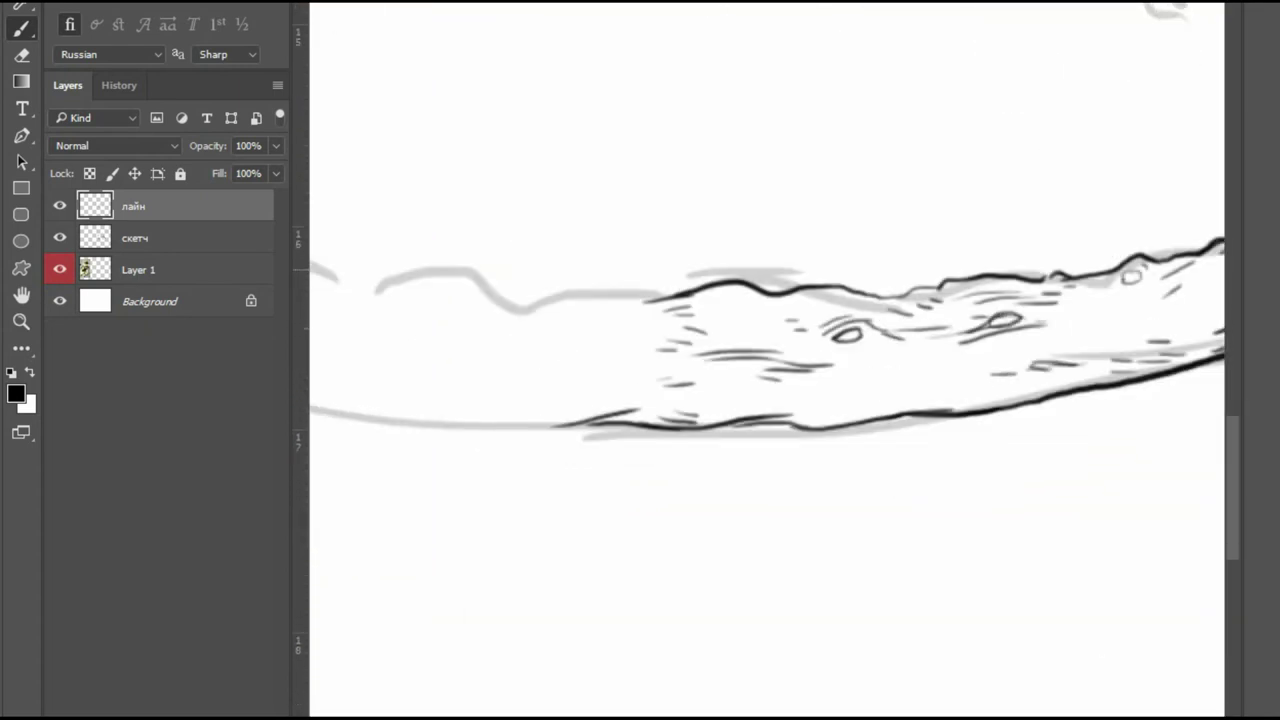
# Ink the crust's wavy upper edge from the middle across to the cake's left side.
pyautogui.moveTo(478, 292)
pyautogui.mouseDown()
pyautogui.moveTo(650, 298)
pyautogui.moveTo(668, 316)
pyautogui.mouseUp()
pyautogui.moveTo(748, 298); pyautogui.dragTo(714, 314)
pyautogui.scroll(-5, 900, 400)
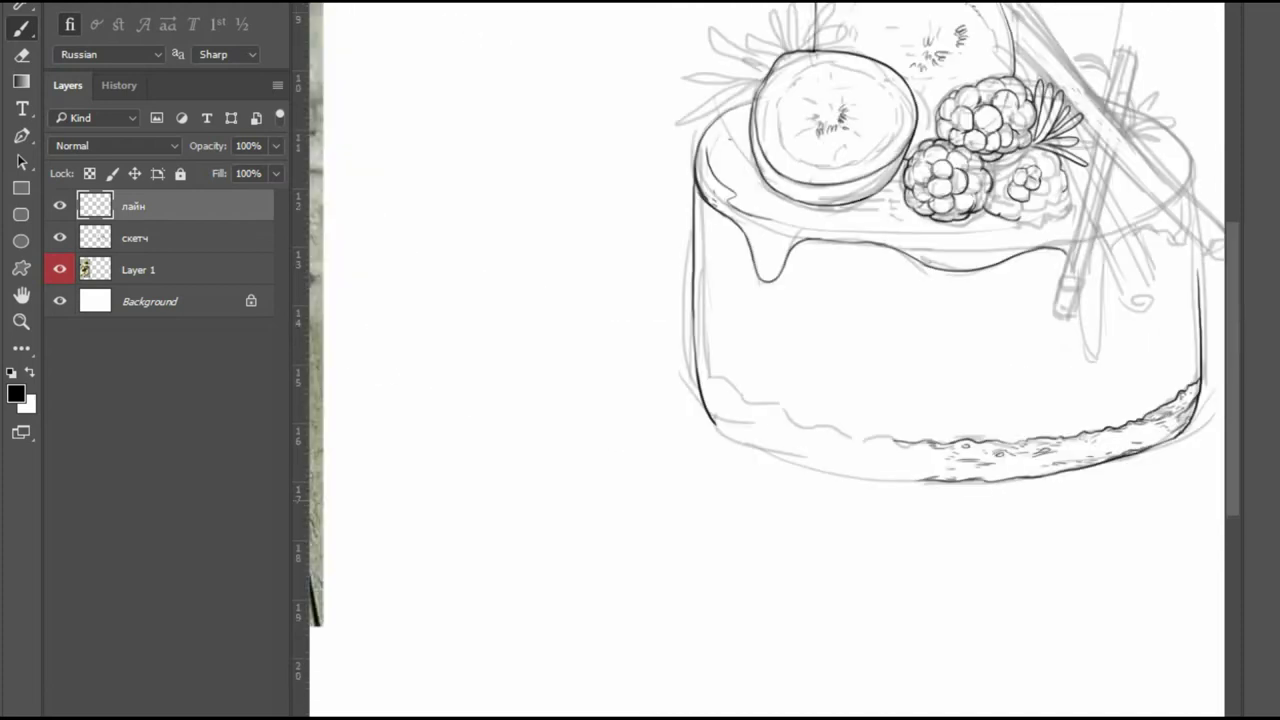
pyautogui.scroll(5, 880, 470)
pyautogui.moveTo(1036, 452); pyautogui.dragTo(1104, 460)
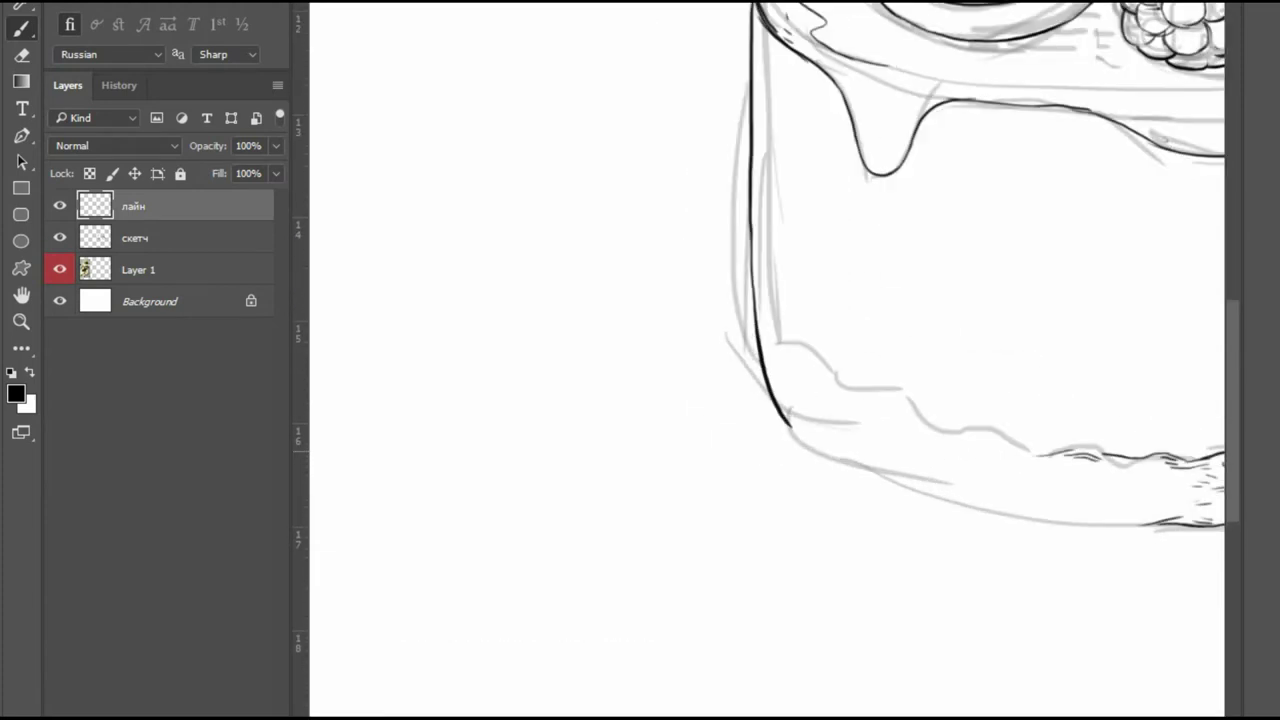
pyautogui.moveTo(760, 344)
pyautogui.mouseDown()
pyautogui.moveTo(1048, 455)
pyautogui.moveTo(1080, 448)
pyautogui.mouseUp()
pyautogui.scroll(-5, 1000, 440)
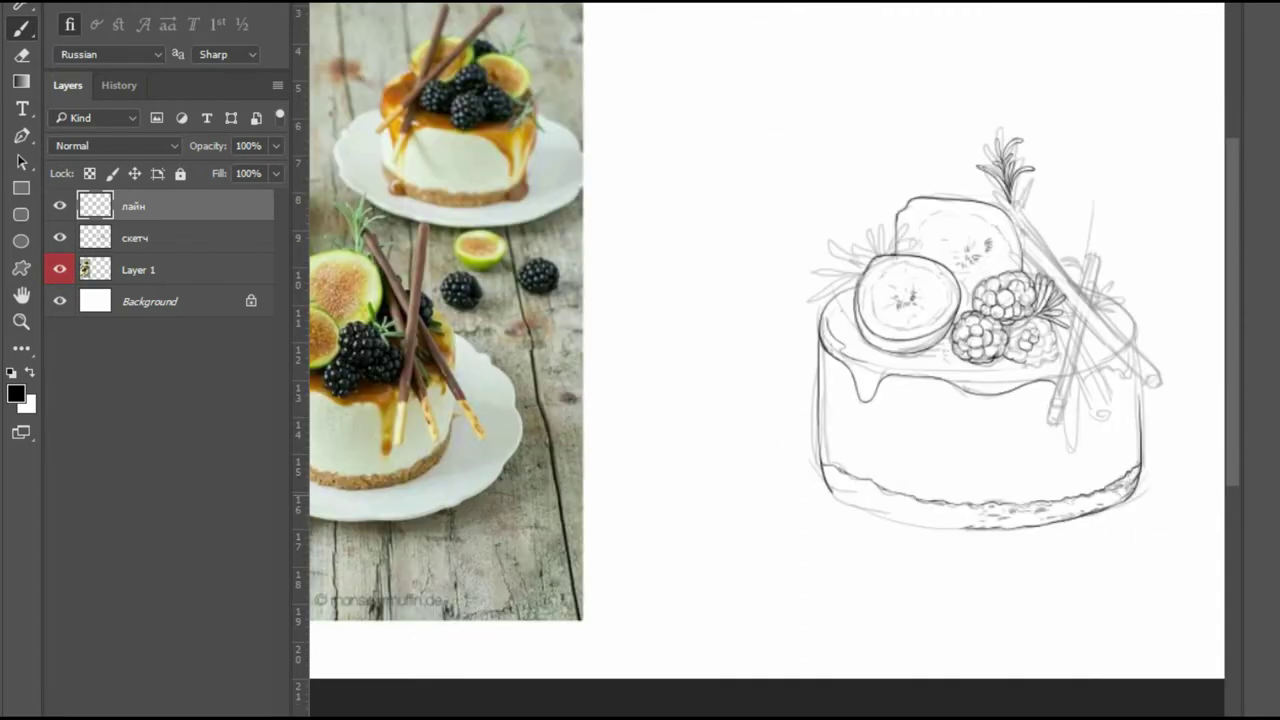
# Ink the upper and left leaves of the rosemary sprig behind the front fig slice.
pyautogui.scroll(5, 850, 370)
pyautogui.scroll(-5, 850, 400)
pyautogui.scroll(6, 850, 300)
pyautogui.moveTo(800, 248)
pyautogui.mouseDown()
pyautogui.moveTo(880, 226)
pyautogui.moveTo(845, 244)
pyautogui.moveTo(830, 222)
pyautogui.moveTo(782, 70)
pyautogui.moveTo(805, 145)
pyautogui.moveTo(790, 248)
pyautogui.moveTo(768, 252)
pyautogui.mouseUp()
pyautogui.moveTo(718, 128)
pyautogui.mouseDown()
pyautogui.moveTo(765, 250)
pyautogui.moveTo(590, 218)
pyautogui.moveTo(735, 265)
pyautogui.mouseUp()
pyautogui.moveTo(510, 176)
pyautogui.mouseDown()
pyautogui.moveTo(575, 214)
pyautogui.moveTo(628, 276)
pyautogui.moveTo(716, 285)
pyautogui.mouseUp()
pyautogui.moveTo(628, 155); pyautogui.dragTo(750, 240)
pyautogui.moveTo(630, 153); pyautogui.dragTo(740, 224)
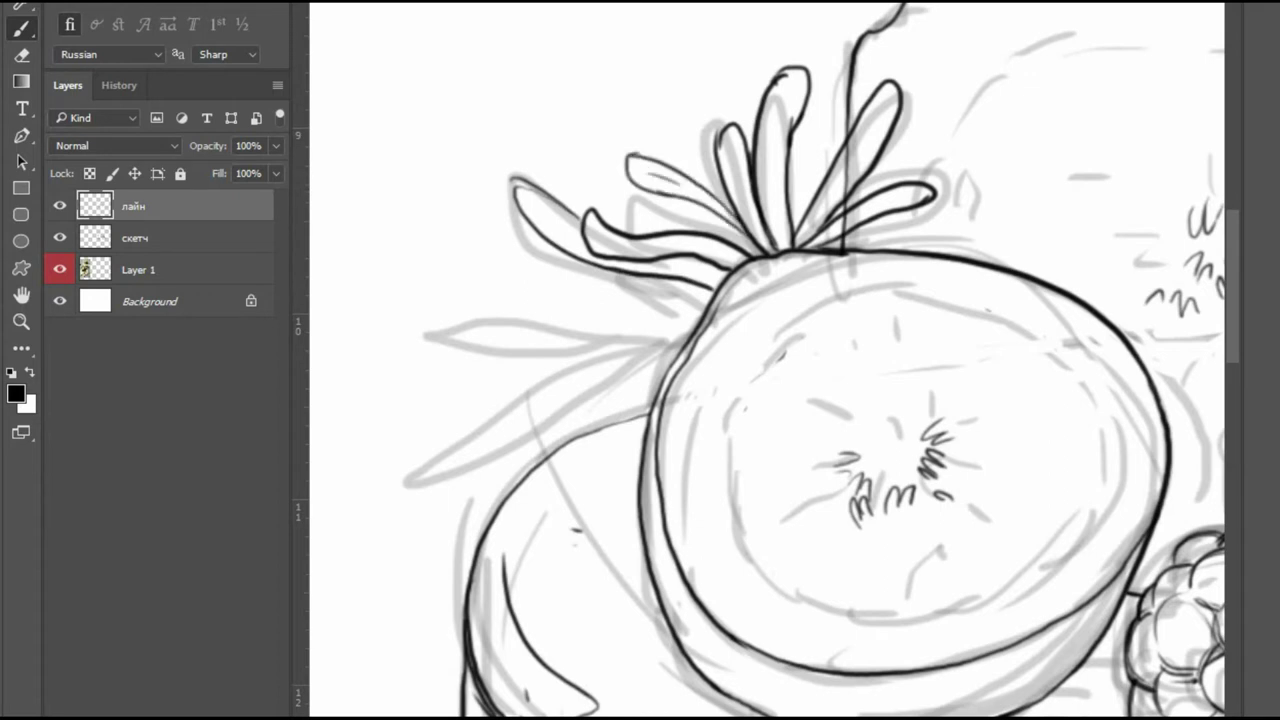
# Erase the fig outline crossing the left rosemary sprig and ink two long leaves lower down beside the front fig slice.
pyautogui.press('e')
pyautogui.moveTo(843, 222); pyautogui.dragTo(846, 238)
pyautogui.press('b')
pyautogui.moveTo(690, 343)
pyautogui.mouseDown()
pyautogui.moveTo(418, 456)
pyautogui.moveTo(648, 365)
pyautogui.mouseUp()
pyautogui.hotkey('ctrl', 'z')
pyautogui.moveTo(410, 478); pyautogui.dragTo(688, 356)
pyautogui.press('e')
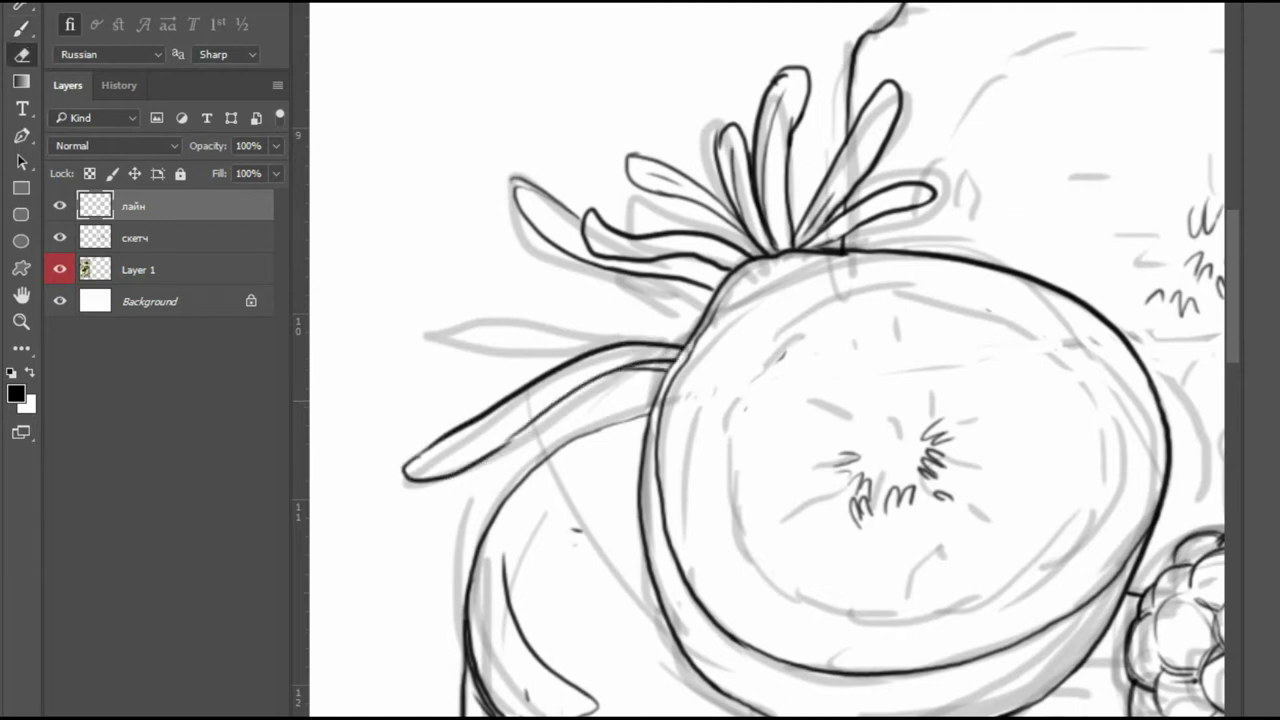
pyautogui.press('b')
pyautogui.moveTo(632, 305)
pyautogui.mouseDown()
pyautogui.moveTo(555, 313)
pyautogui.moveTo(680, 338)
pyautogui.mouseUp()
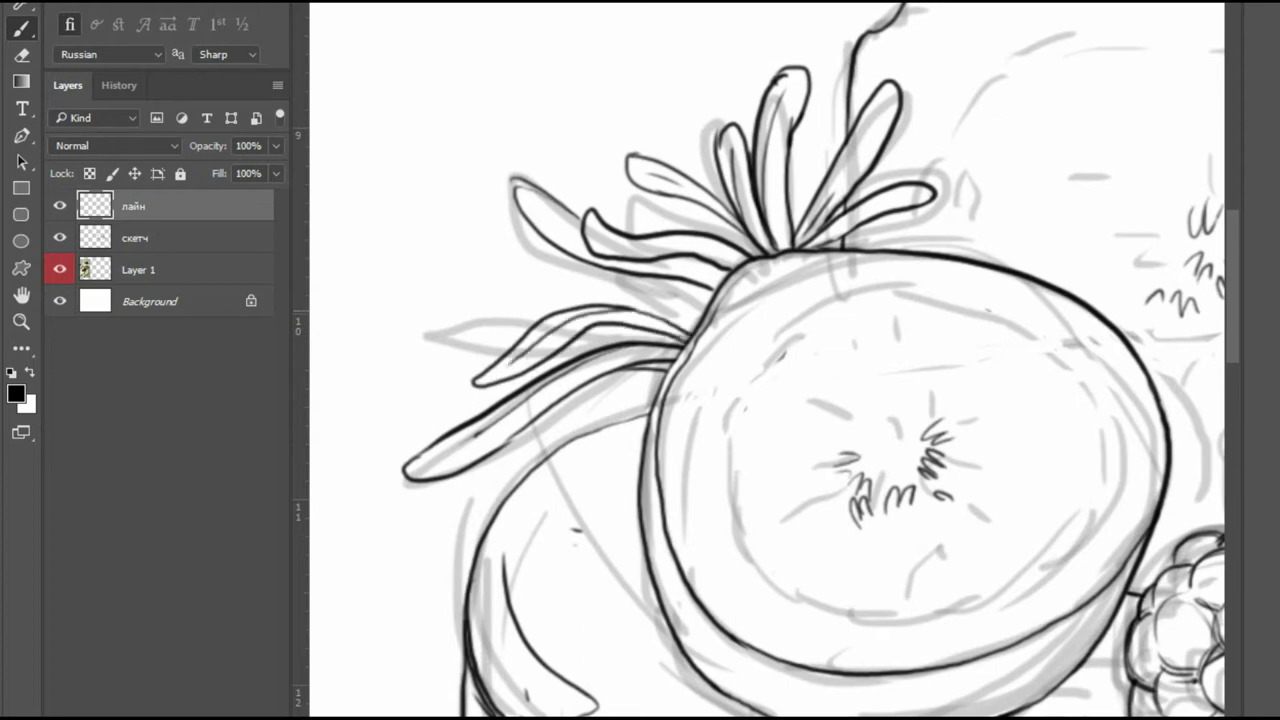
# Ink a small leaf tucked beneath the lower leaves of the left rosemary sprig and rework a curved leaf's edge above.
pyautogui.hotkey('ctrl', '-')
pyautogui.hotkey('ctrl', '-')
pyautogui.hotkey('ctrl', '-')
pyautogui.hotkey('ctrl', '-')
pyautogui.hotkey('ctrl', '-')
pyautogui.hotkey('ctrl', '-')
pyautogui.hotkey('ctrl', '-')
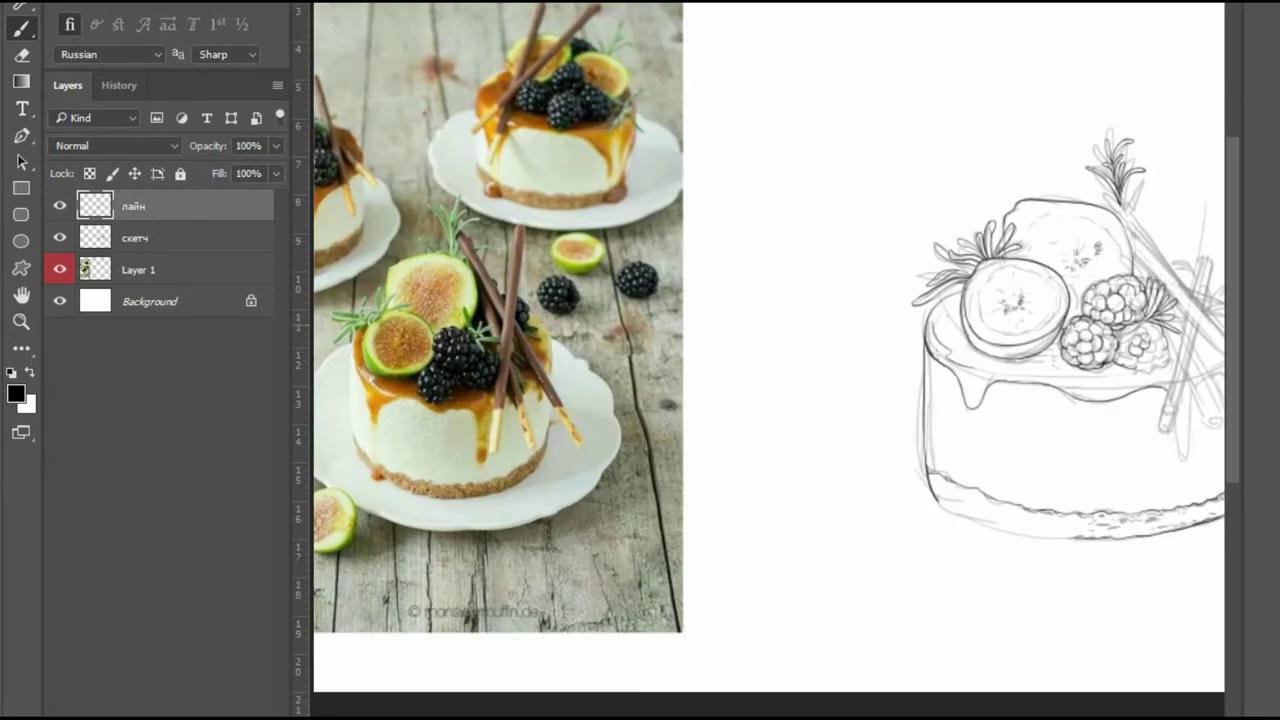
pyautogui.hotkey('ctrl', '+')
pyautogui.hotkey('ctrl', '+')
pyautogui.hotkey('ctrl', '+')
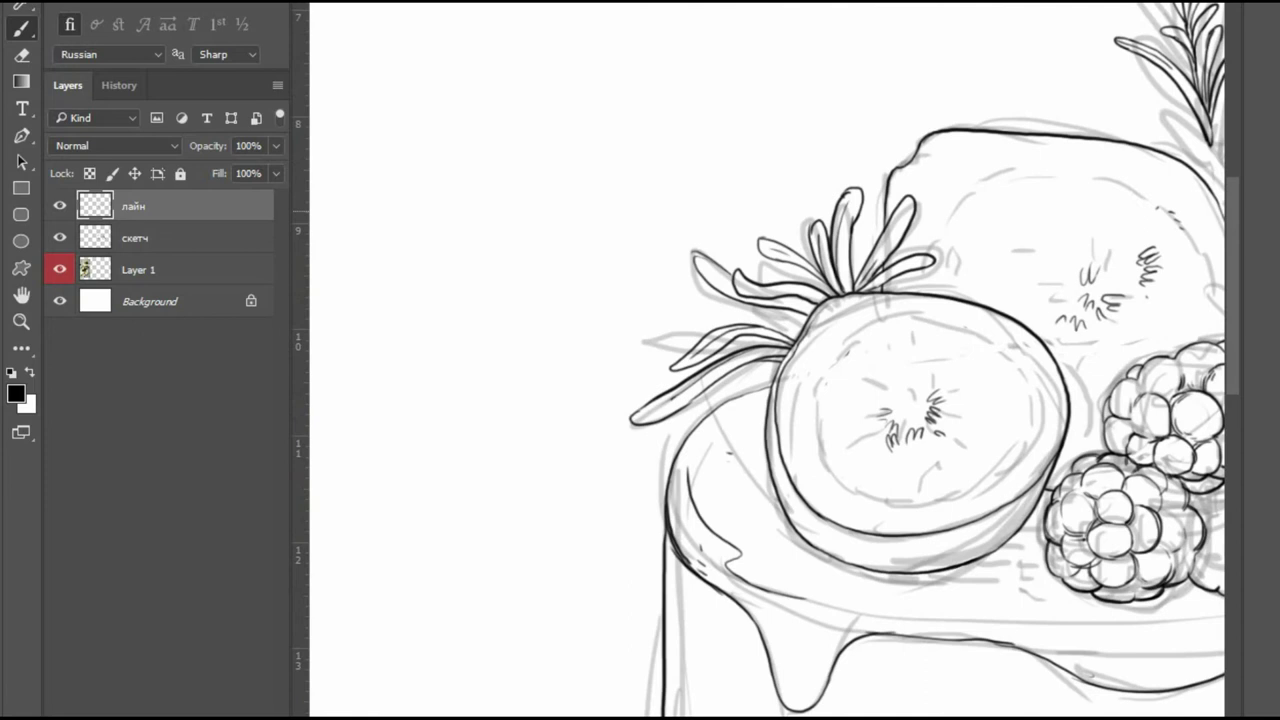
pyautogui.hotkey('ctrl', '+')
pyautogui.moveTo(810, 414)
pyautogui.mouseDown()
pyautogui.moveTo(608, 448)
pyautogui.moveTo(600, 474)
pyautogui.moveTo(708, 430)
pyautogui.moveTo(672, 478)
pyautogui.mouseUp()
pyautogui.hotkey('ctrl', 'z')
pyautogui.moveTo(672, 508)
pyautogui.mouseDown()
pyautogui.moveTo(665, 535)
pyautogui.moveTo(716, 448)
pyautogui.moveTo(808, 424)
pyautogui.mouseUp()
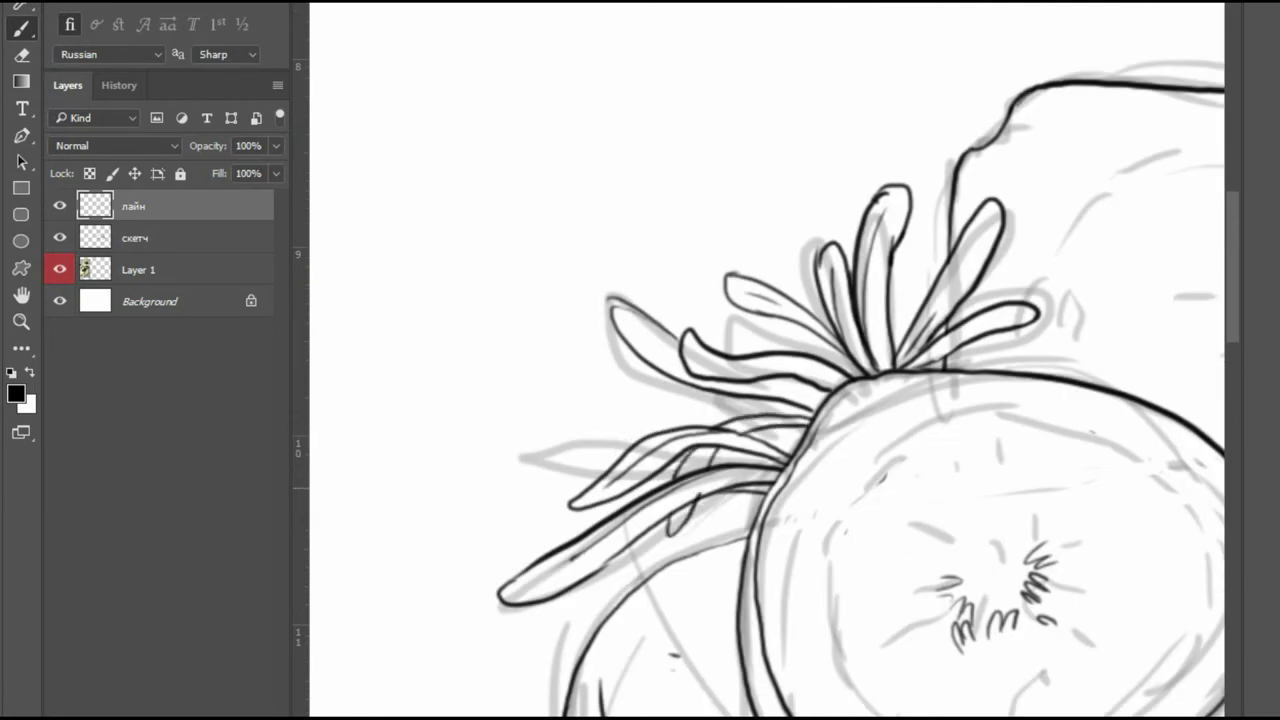
pyautogui.press('e')
pyautogui.press('b')
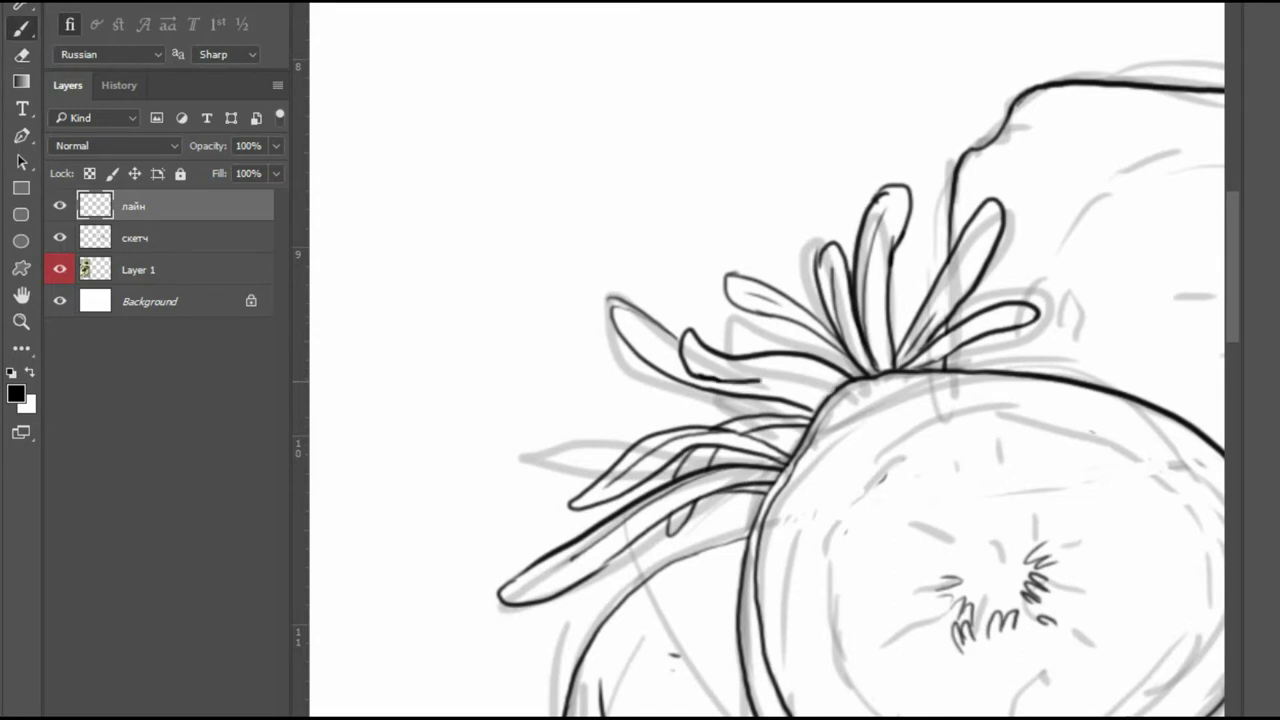
# Ink additional narrow leaves filling the gap between the upper and lower groups of the left rosemary sprig.
pyautogui.hotkey('ctrl', '0')
pyautogui.scroll(6, 825, 280)
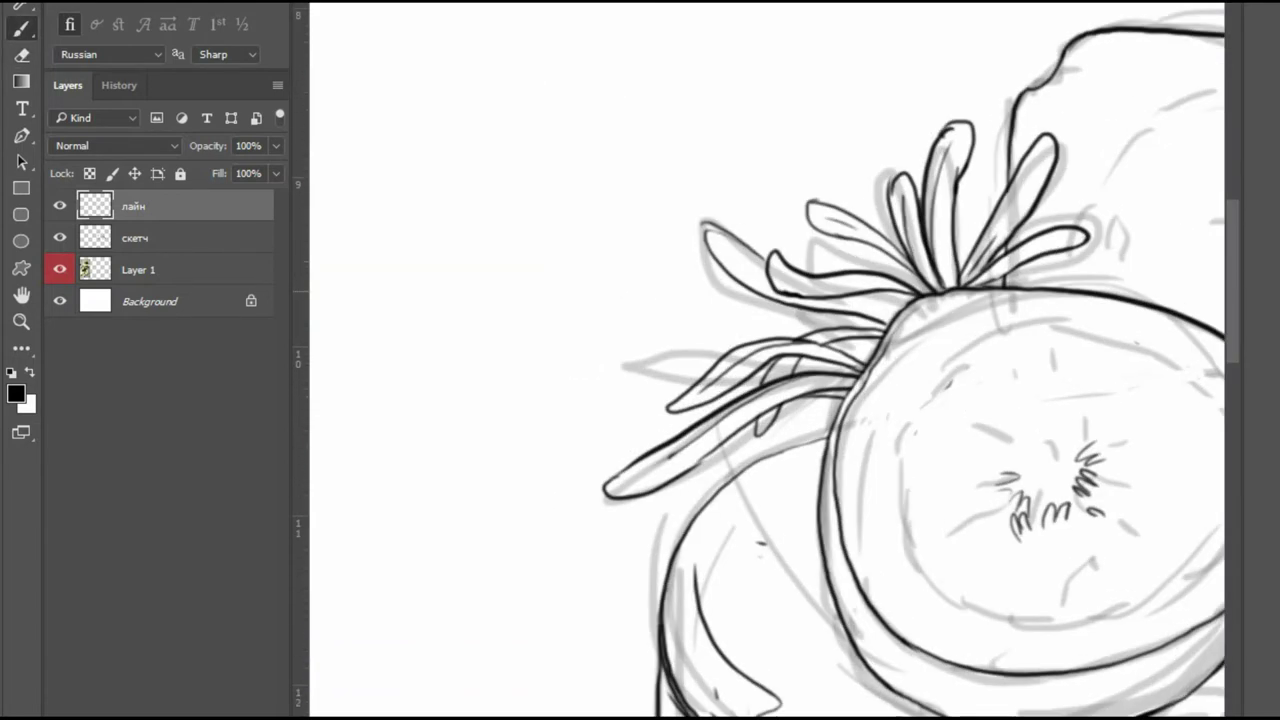
pyautogui.moveTo(768, 334)
pyautogui.mouseDown()
pyautogui.moveTo(668, 342)
pyautogui.moveTo(744, 352)
pyautogui.mouseUp()
pyautogui.moveTo(886, 212)
pyautogui.mouseDown()
pyautogui.moveTo(846, 172)
pyautogui.moveTo(880, 205)
pyautogui.moveTo(892, 186)
pyautogui.moveTo(856, 124)
pyautogui.mouseUp()
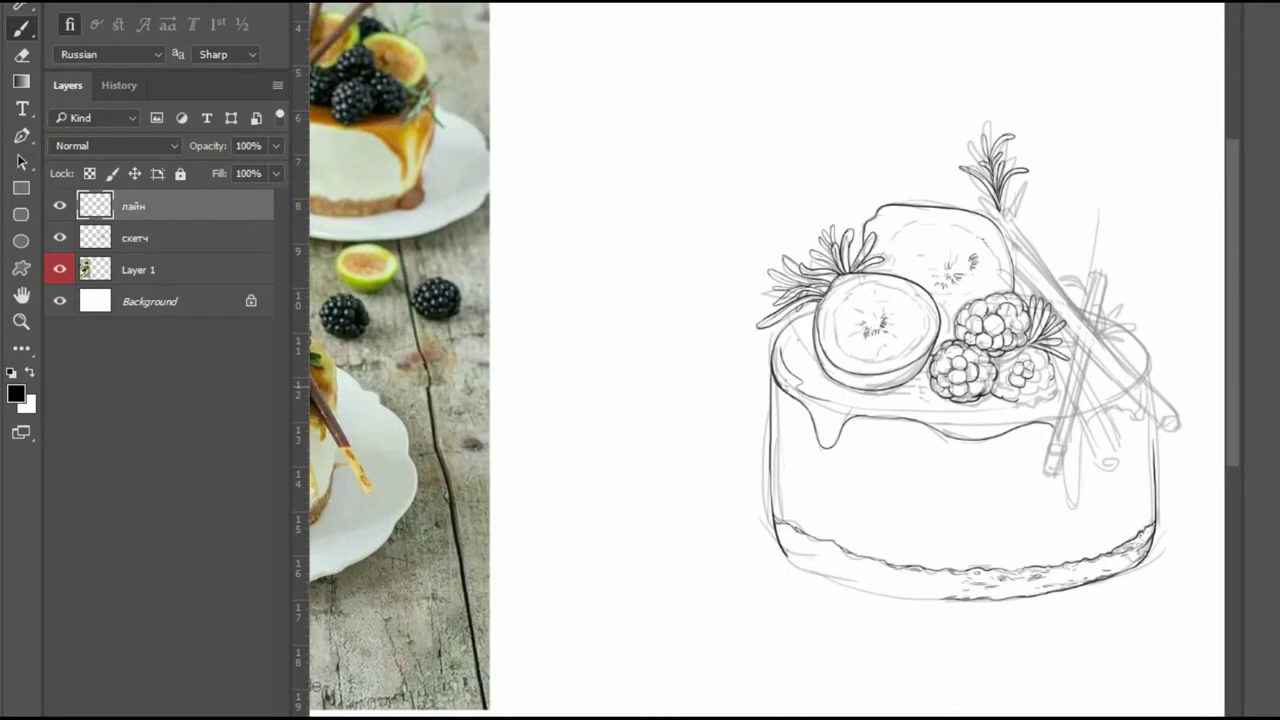
pyautogui.hotkey('ctrl', '-')
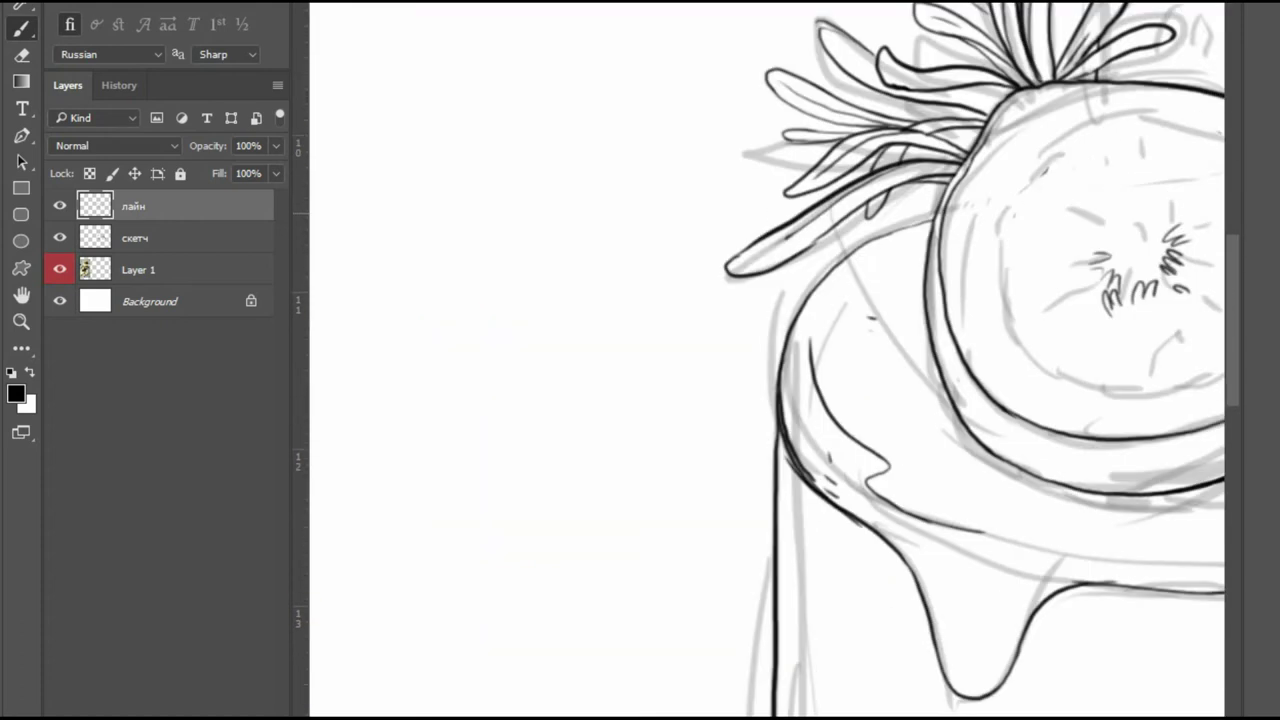
# Ink the lowest narrow leaves of the left rosemary sprig where they hang over the cake's rim.
pyautogui.moveTo(934, 236)
pyautogui.mouseDown()
pyautogui.moveTo(856, 252)
pyautogui.moveTo(846, 280)
pyautogui.moveTo(876, 236)
pyautogui.moveTo(846, 258)
pyautogui.mouseUp()
pyautogui.press('e')
pyautogui.press('b')
pyautogui.moveTo(934, 186); pyautogui.dragTo(898, 206)
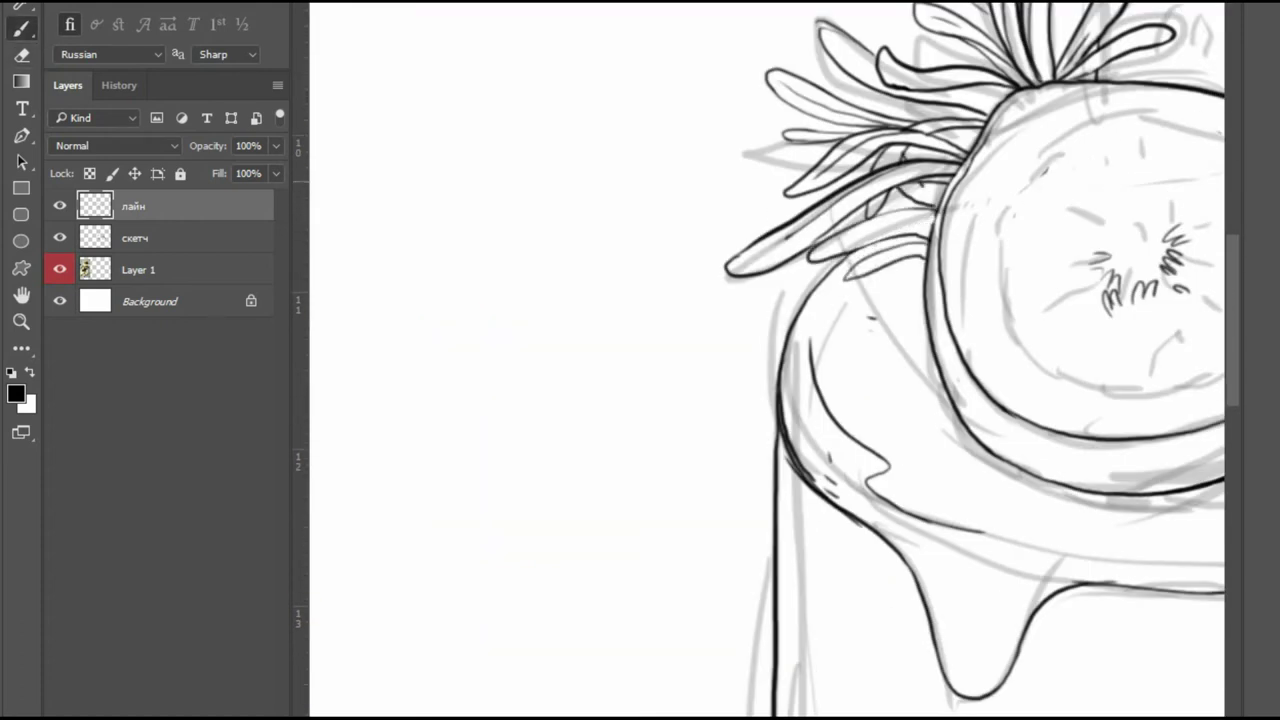
# Ink the wavy caramel line beneath the front fig slice and stipple short dashes on the right part of its rind.
pyautogui.hotkey('ctrl', '-')
pyautogui.hotkey('ctrl', '-')
pyautogui.hotkey('ctrl', '-')
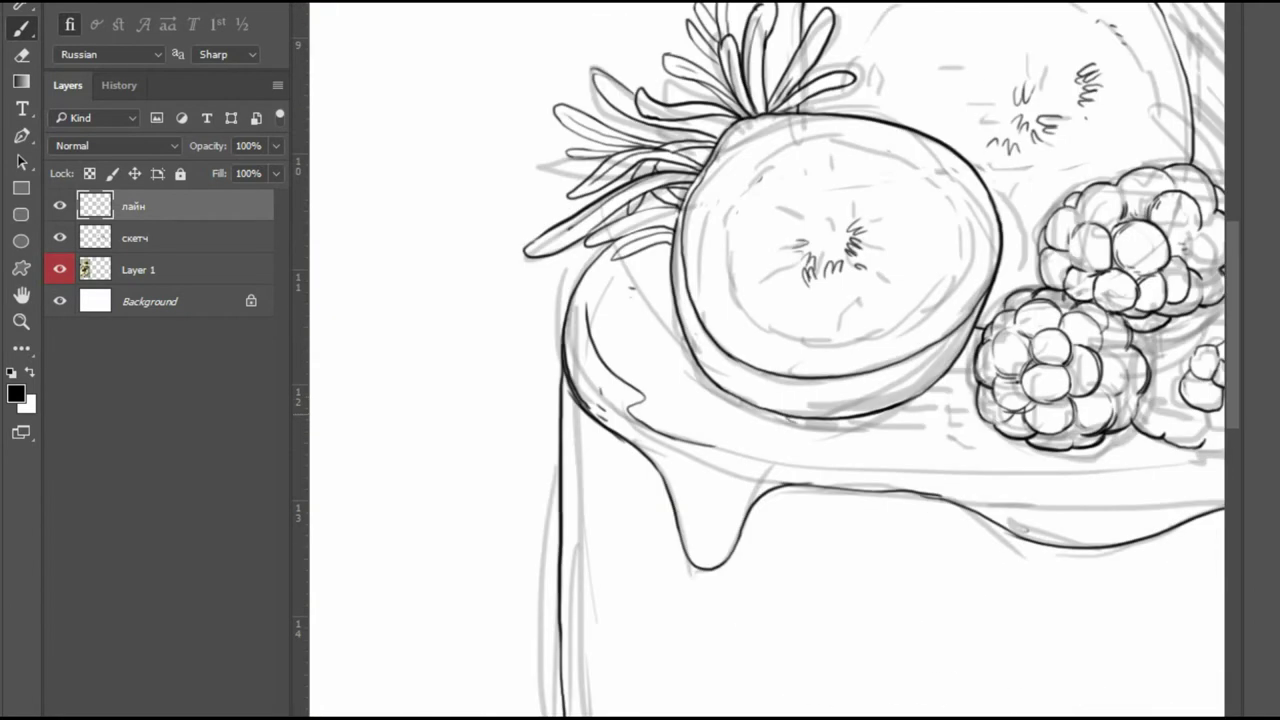
pyautogui.moveTo(790, 430); pyautogui.dragTo(998, 420)
pyautogui.moveTo(916, 364); pyautogui.dragTo(876, 398)
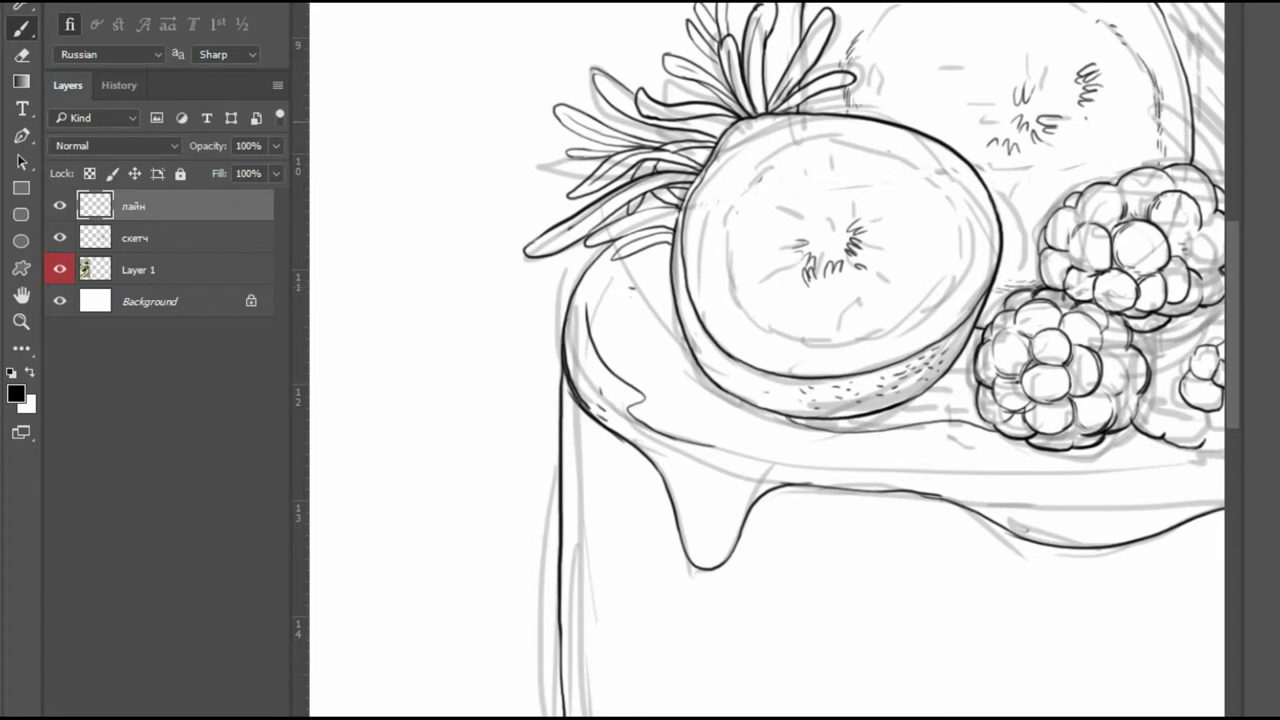
# Hatch the inner ring of the rear fig slice and ink radiating seed strokes around its centre.
pyautogui.moveTo(879, 9); pyautogui.dragTo(861, 33)
pyautogui.moveTo(1036, 156); pyautogui.dragTo(1022, 143)
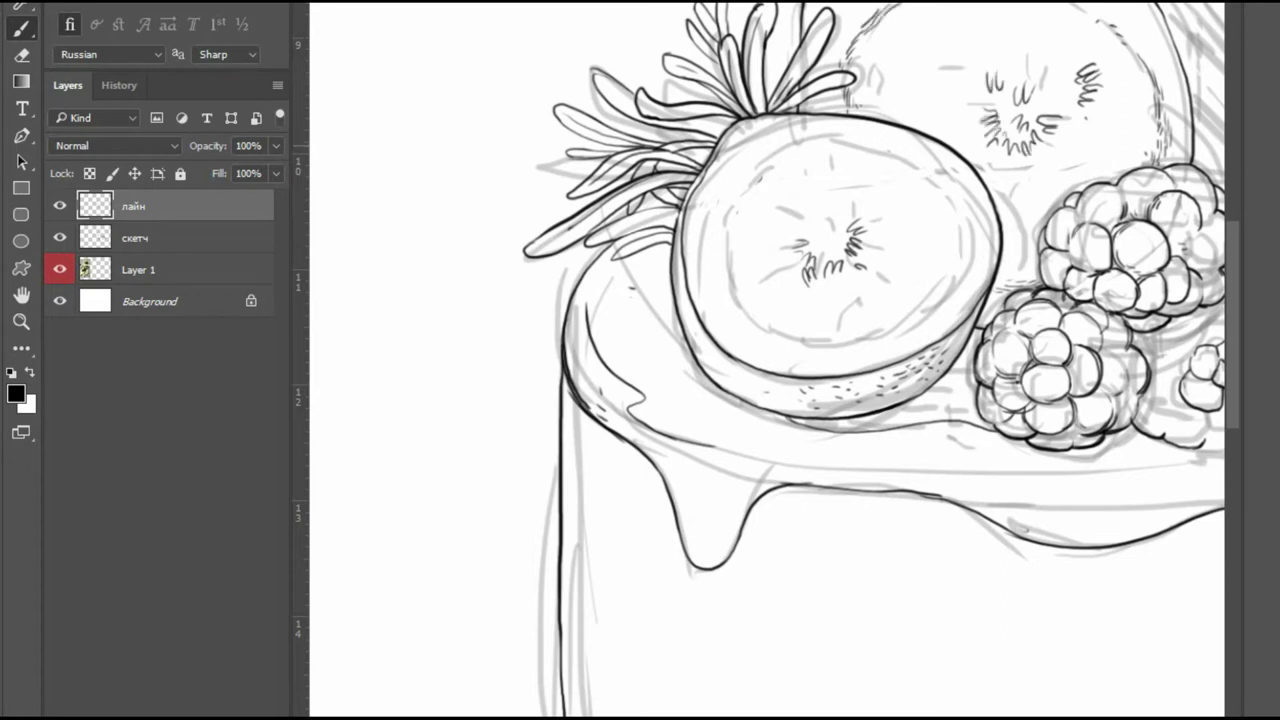
pyautogui.moveTo(1012, 90); pyautogui.dragTo(1005, 68)
pyautogui.moveTo(1019, 85); pyautogui.dragTo(1026, 69)
pyautogui.moveTo(1008, 140); pyautogui.dragTo(1005, 122)
pyautogui.moveTo(1015, 176); pyautogui.dragTo(1018, 164)
# Extend the seed strokes at the front fig's centre and hatch short lines all around its inner flesh ring.
pyautogui.moveTo(822, 238); pyautogui.dragTo(820, 222)
pyautogui.moveTo(830, 238); pyautogui.dragTo(834, 213)
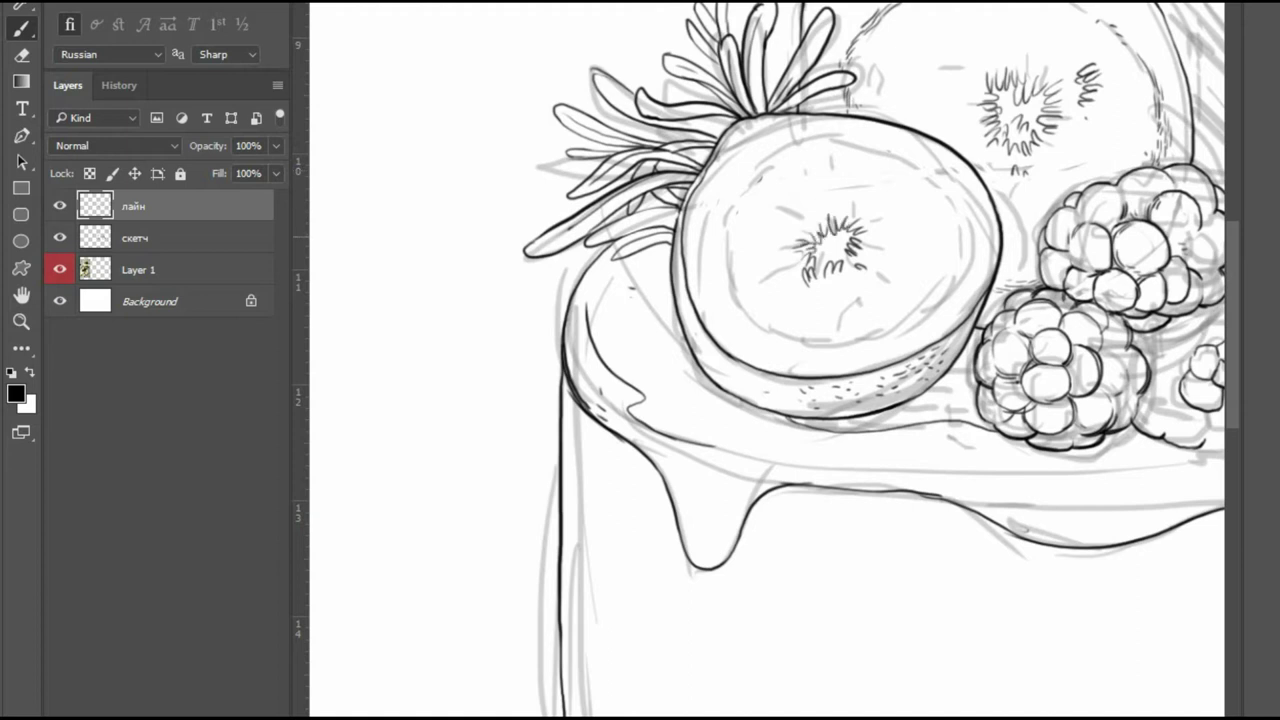
pyautogui.moveTo(766, 158); pyautogui.dragTo(716, 246)
pyautogui.moveTo(792, 346)
pyautogui.mouseDown()
pyautogui.moveTo(860, 348)
pyautogui.moveTo(928, 322)
pyautogui.mouseUp()
pyautogui.moveTo(977, 237); pyautogui.dragTo(964, 273)
pyautogui.moveTo(962, 249); pyautogui.dragTo(955, 271)
pyautogui.moveTo(777, 152); pyautogui.dragTo(871, 142)
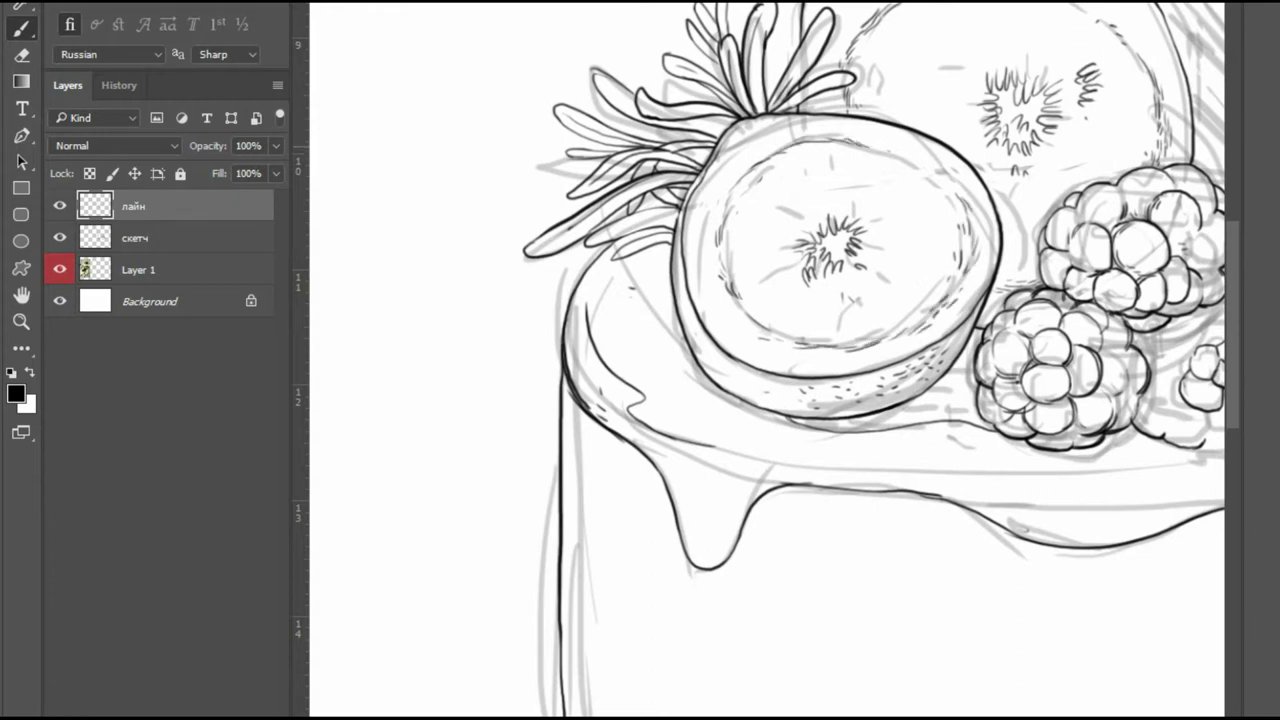
# Hide the sketch layer, scatter clusters of seed strokes across the front fig's flesh and continue the stippling along its rind.
pyautogui.click(60, 237)
pyautogui.scroll(-3, 870, 300)
pyautogui.scroll(3, 870, 300)
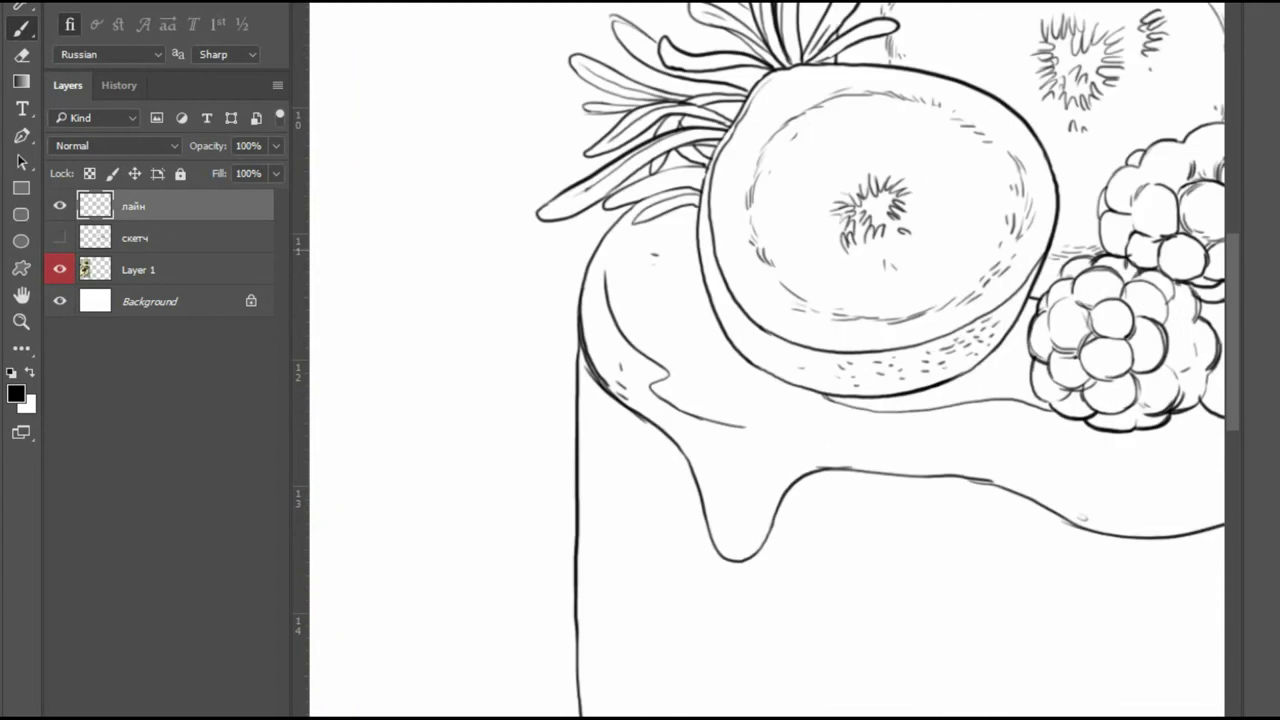
pyautogui.moveTo(946, 204); pyautogui.dragTo(956, 230)
pyautogui.moveTo(866, 288); pyautogui.dragTo(886, 276)
pyautogui.moveTo(904, 270); pyautogui.dragTo(918, 278)
pyautogui.moveTo(808, 166); pyautogui.dragTo(822, 148)
pyautogui.moveTo(814, 158)
pyautogui.mouseDown()
pyautogui.moveTo(830, 140)
pyautogui.moveTo(812, 170)
pyautogui.mouseUp()
pyautogui.moveTo(818, 180); pyautogui.dragTo(828, 172)
pyautogui.moveTo(814, 230); pyautogui.dragTo(830, 214)
pyautogui.moveTo(903, 157); pyautogui.dragTo(912, 145)
pyautogui.moveTo(918, 160); pyautogui.dragTo(929, 148)
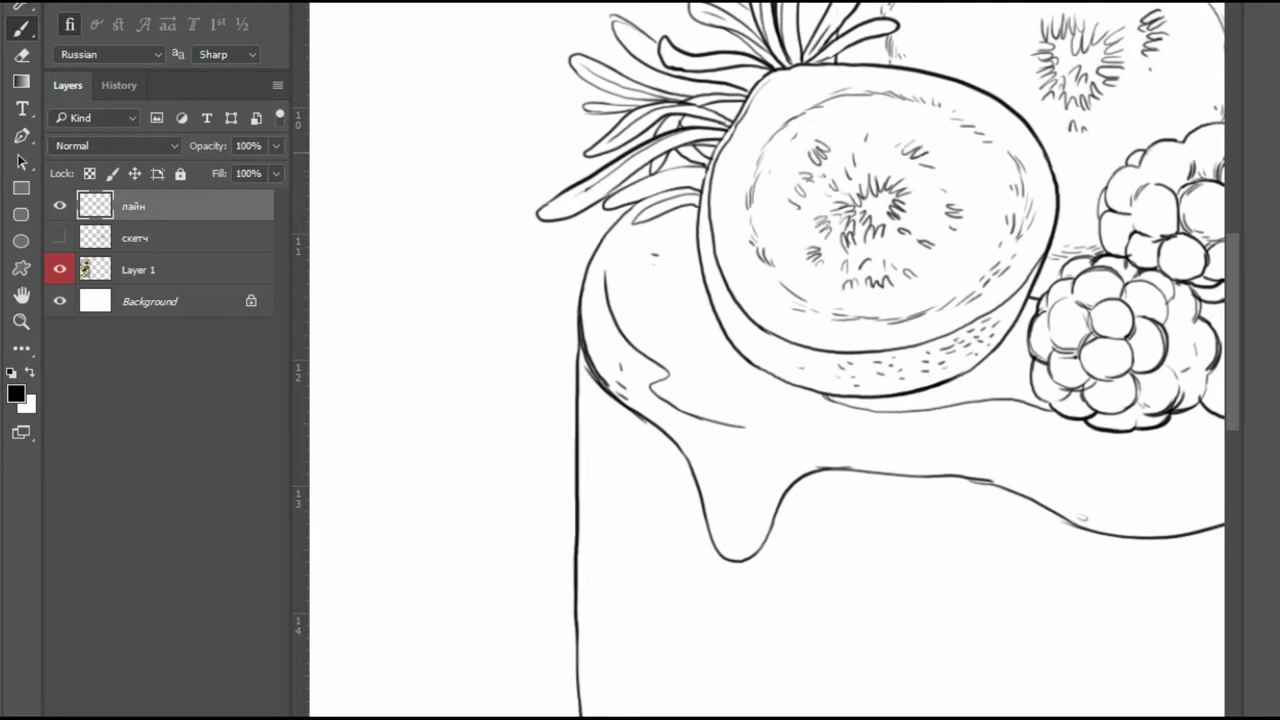
pyautogui.moveTo(854, 124); pyautogui.dragTo(860, 112)
pyautogui.moveTo(976, 180); pyautogui.dragTo(990, 170)
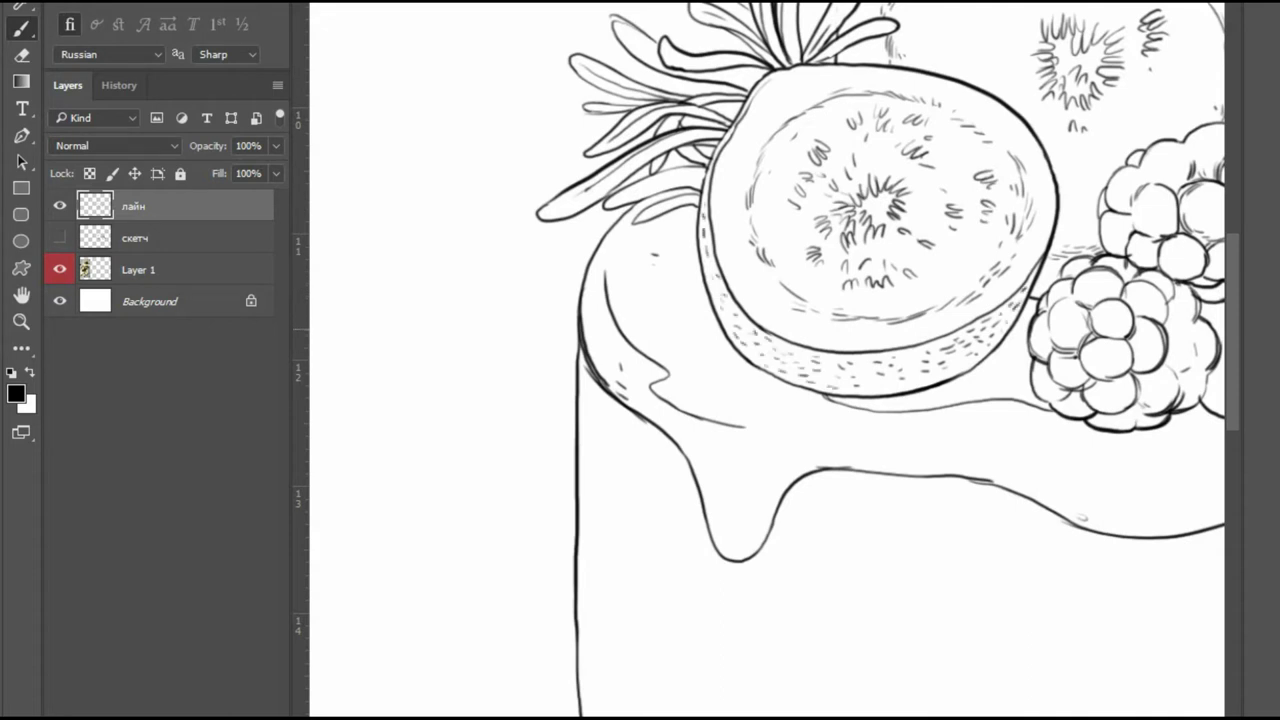
# Check the fig in the reference photo and add more small seed marks across the front fig's flesh.
pyautogui.scroll(-5, 760, 360)
pyautogui.scroll(8, 430, 340)
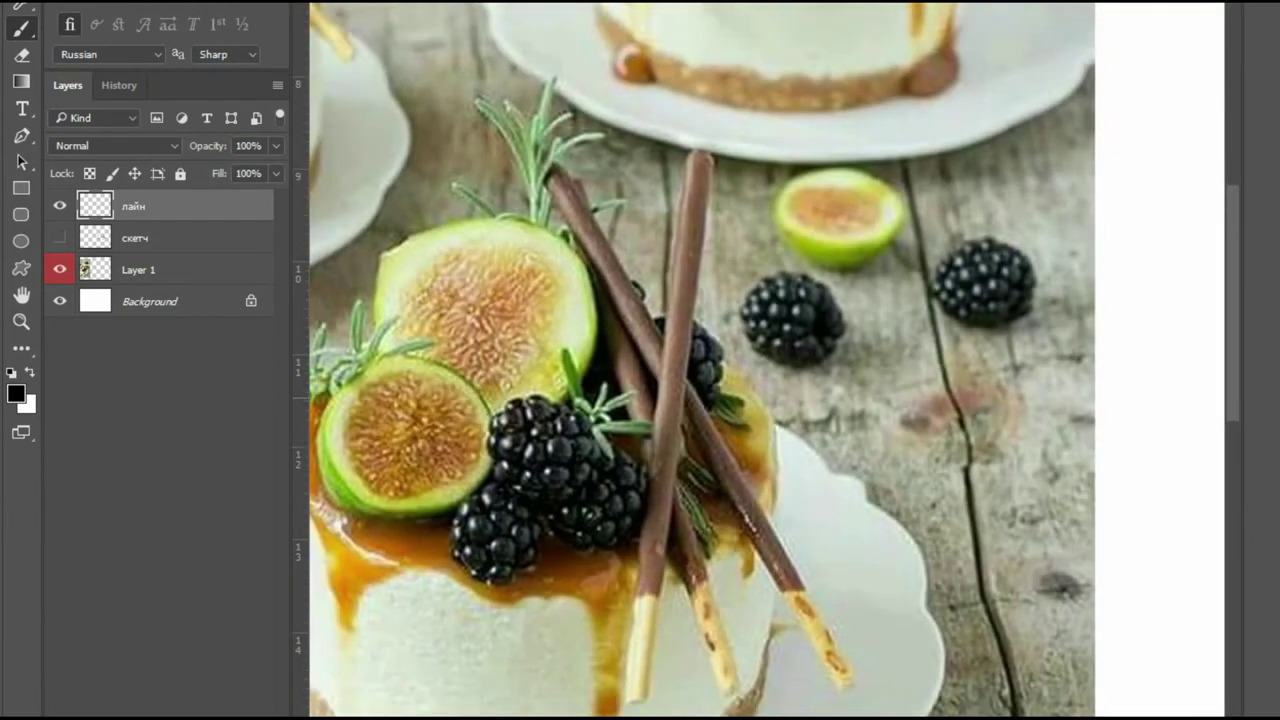
pyautogui.scroll(-5, 760, 360)
pyautogui.scroll(8, 900, 300)
pyautogui.moveTo(920, 348); pyautogui.dragTo(946, 356)
pyautogui.moveTo(930, 362)
pyautogui.mouseDown()
pyautogui.moveTo(954, 370)
pyautogui.moveTo(930, 384)
pyautogui.mouseUp()
pyautogui.moveTo(937, 369); pyautogui.dragTo(949, 373)
pyautogui.moveTo(960, 310); pyautogui.dragTo(980, 318)
pyautogui.moveTo(970, 366); pyautogui.dragTo(986, 374)
pyautogui.moveTo(970, 426)
pyautogui.mouseDown()
pyautogui.moveTo(986, 436)
pyautogui.moveTo(964, 472)
pyautogui.mouseUp()
pyautogui.moveTo(936, 456)
pyautogui.mouseDown()
pyautogui.moveTo(956, 474)
pyautogui.moveTo(942, 482)
pyautogui.mouseUp()
pyautogui.moveTo(916, 482); pyautogui.dragTo(932, 492)
pyautogui.moveTo(914, 450); pyautogui.dragTo(926, 462)
pyautogui.moveTo(754, 462); pyautogui.dragTo(792, 482)
pyautogui.moveTo(848, 414)
pyautogui.mouseDown()
pyautogui.moveTo(864, 436)
pyautogui.moveTo(890, 432)
pyautogui.mouseUp()
pyautogui.moveTo(866, 398)
pyautogui.mouseDown()
pyautogui.moveTo(888, 420)
pyautogui.moveTo(856, 396)
pyautogui.mouseUp()
pyautogui.moveTo(850, 364); pyautogui.dragTo(870, 380)
# Show the sketch layer again and ink the cake's right rim and side and the missing lower edge of the crust.
pyautogui.scroll(-4, 870, 322)
pyautogui.scroll(-2, 745, 300)
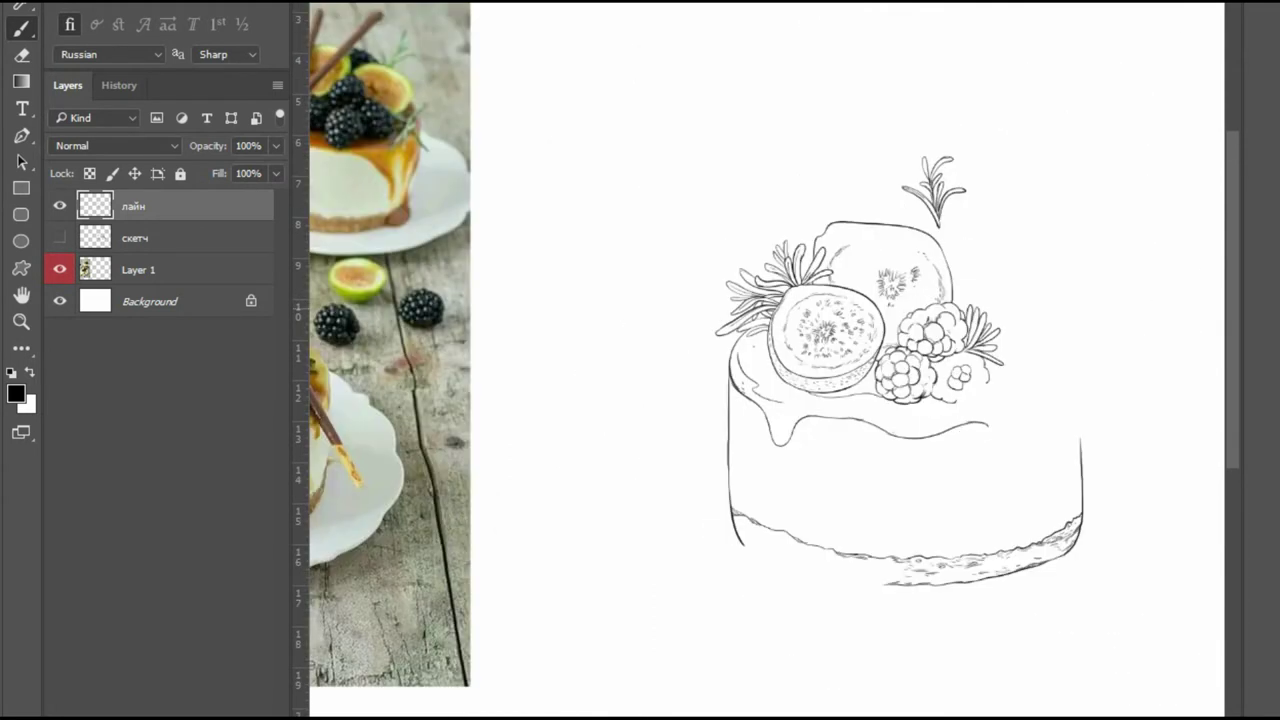
pyautogui.scroll(-2, 1015, 287)
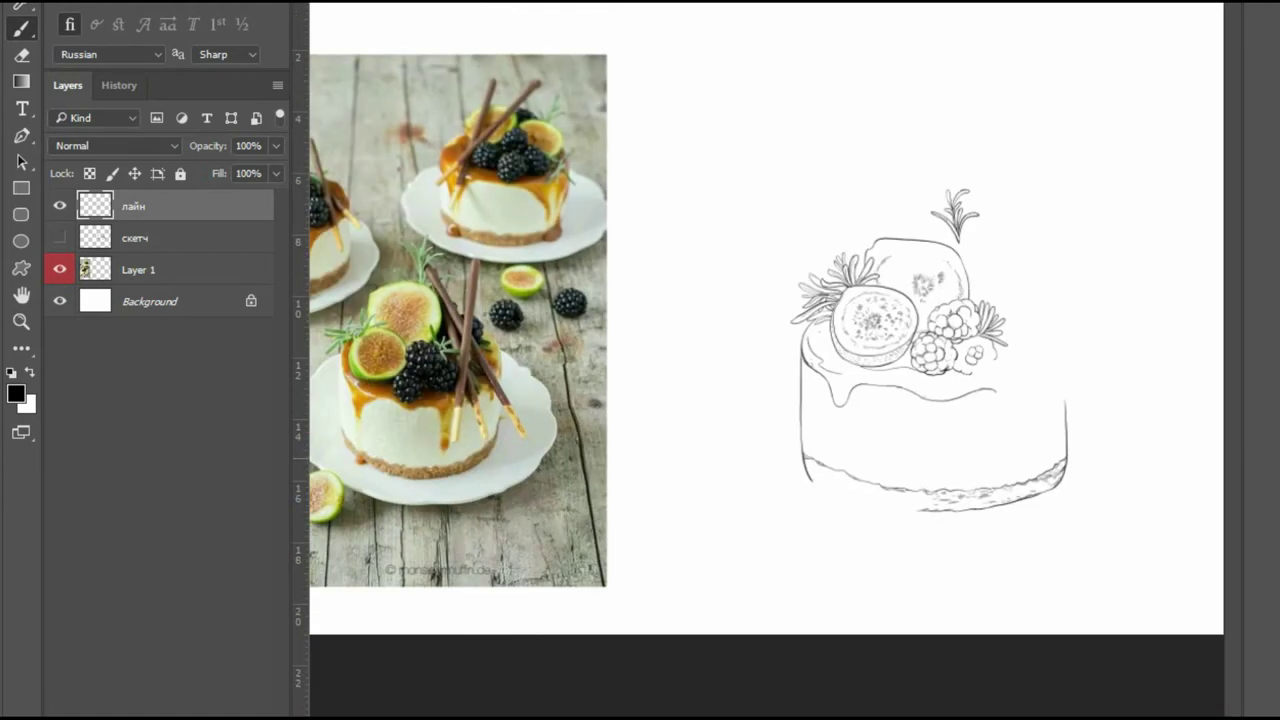
pyautogui.scroll(4, 852, 384)
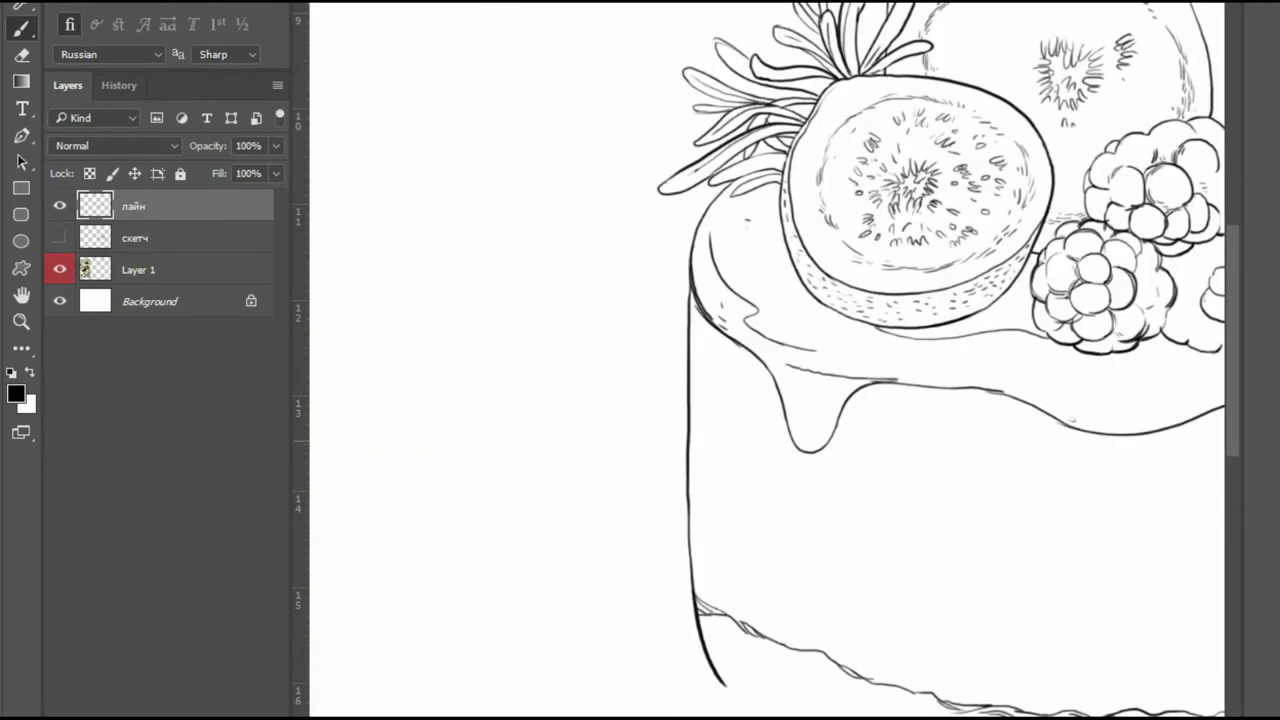
pyautogui.click(60, 237)
pyautogui.scroll(-2, 1125, 395)
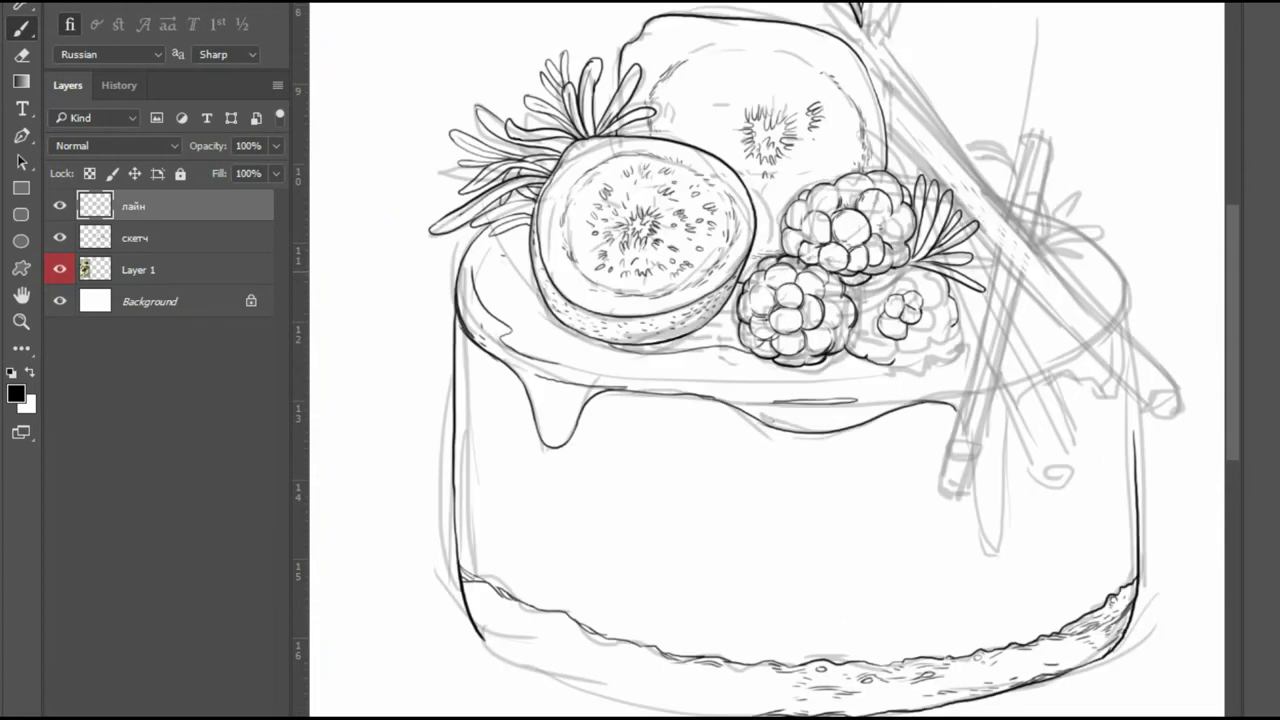
pyautogui.scroll(2, 1086, 248)
pyautogui.moveTo(1135, 245)
pyautogui.mouseDown()
pyautogui.moveTo(1175, 330)
pyautogui.moveTo(1188, 401)
pyautogui.mouseUp()
pyautogui.moveTo(1189, 502); pyautogui.dragTo(1192, 602)
pyautogui.scroll(-3, 927, 317)
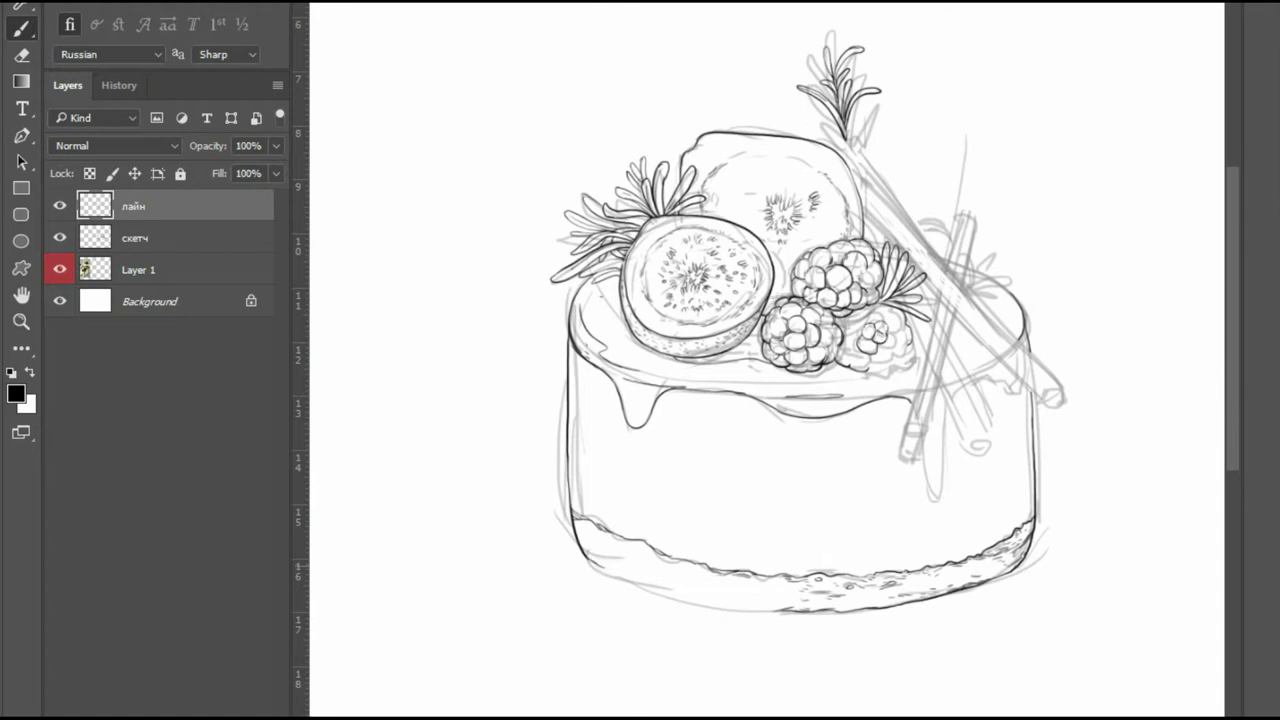
pyautogui.moveTo(626, 580); pyautogui.dragTo(774, 610)
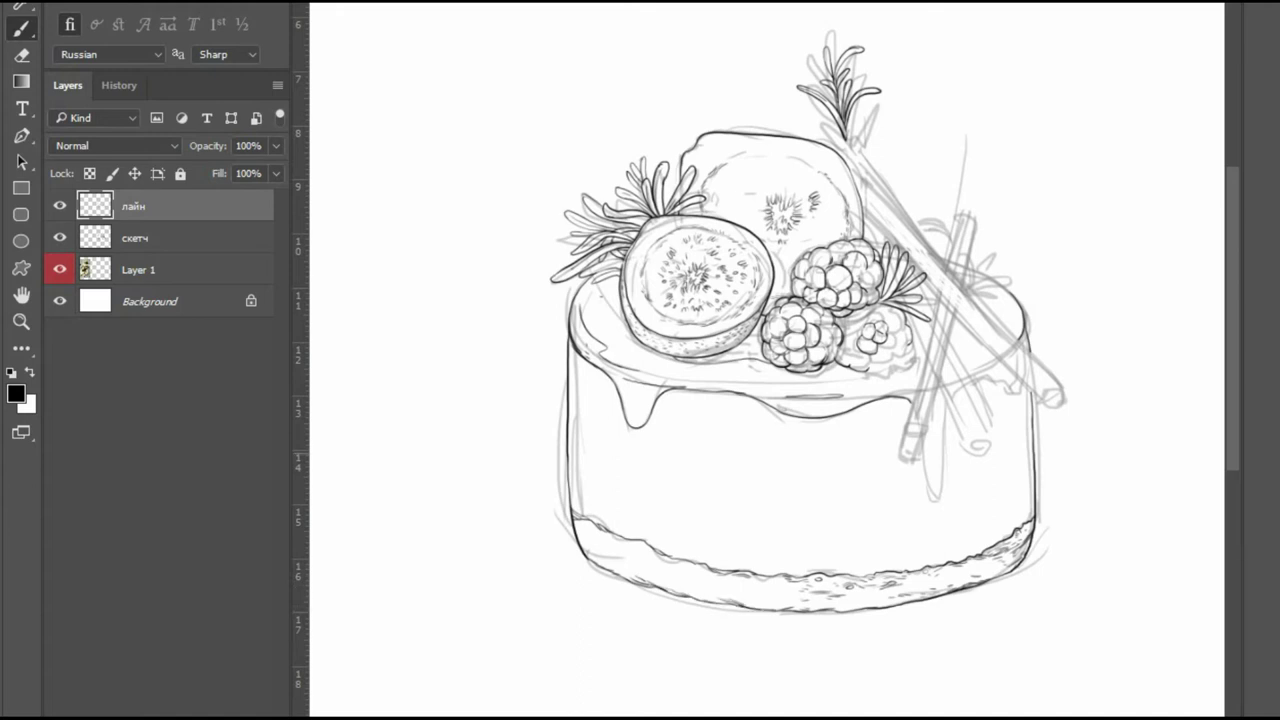
# Ink the round drupelets filling the third blackberry, working outward from its centre.
pyautogui.scroll(3, 907, 348)
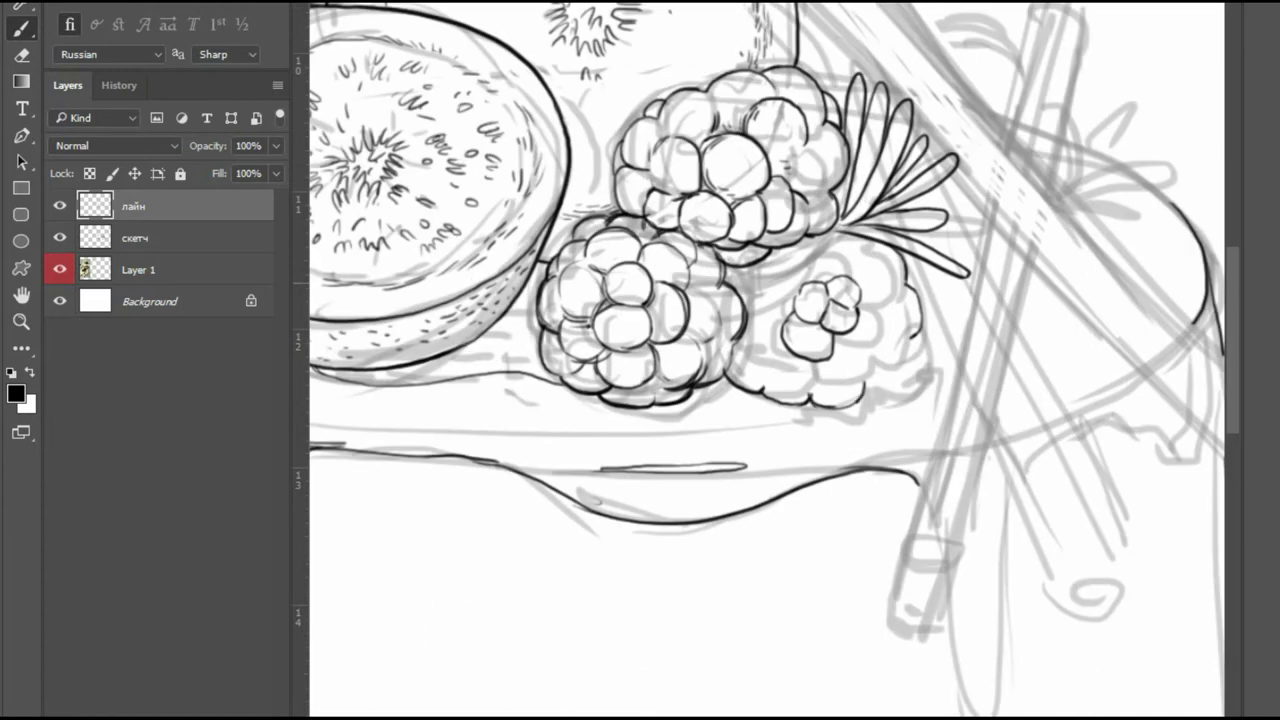
pyautogui.moveTo(796, 271)
pyautogui.mouseDown()
pyautogui.moveTo(844, 262)
pyautogui.moveTo(846, 276)
pyautogui.mouseUp()
pyautogui.moveTo(806, 266)
pyautogui.mouseDown()
pyautogui.moveTo(816, 280)
pyautogui.moveTo(806, 243)
pyautogui.moveTo(737, 302)
pyautogui.moveTo(754, 339)
pyautogui.moveTo(787, 352)
pyautogui.mouseUp()
pyautogui.moveTo(754, 306)
pyautogui.mouseDown()
pyautogui.moveTo(750, 350)
pyautogui.moveTo(786, 356)
pyautogui.moveTo(806, 390)
pyautogui.mouseUp()
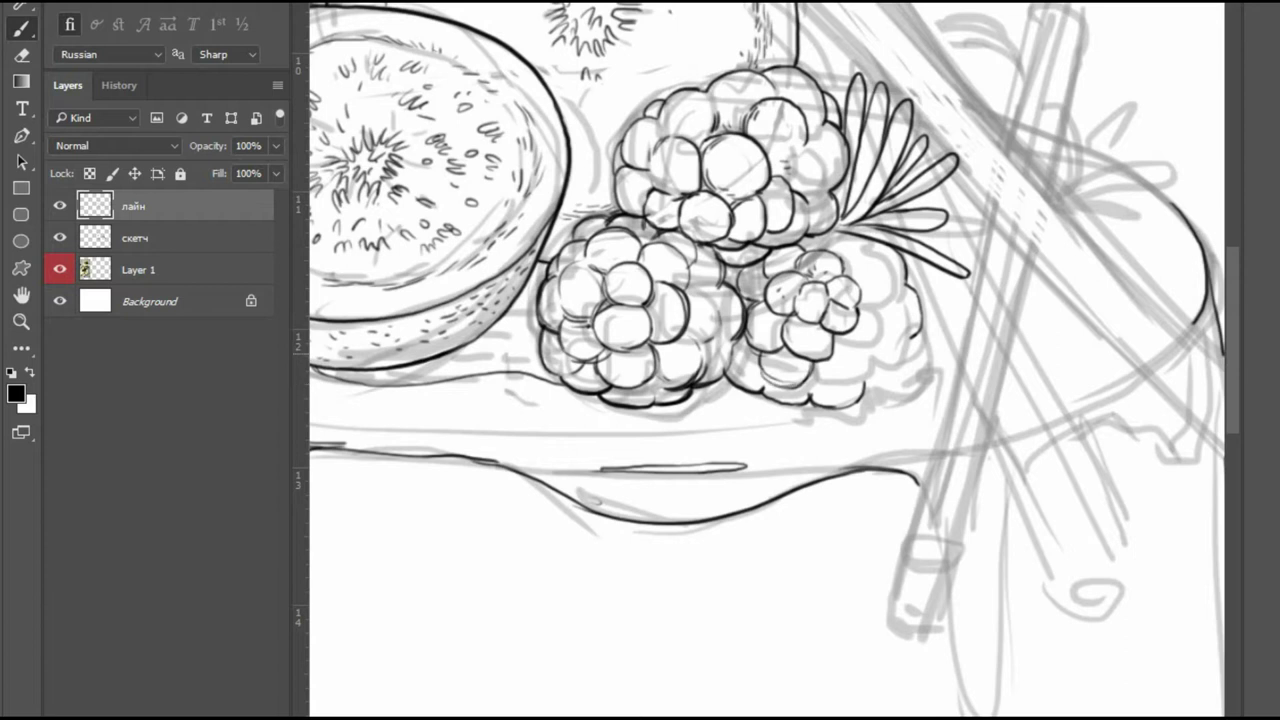
pyautogui.moveTo(824, 303)
pyautogui.mouseDown()
pyautogui.moveTo(854, 316)
pyautogui.moveTo(840, 282)
pyautogui.moveTo(846, 231)
pyautogui.moveTo(878, 290)
pyautogui.moveTo(870, 240)
pyautogui.mouseUp()
pyautogui.moveTo(862, 250)
pyautogui.mouseDown()
pyautogui.moveTo(886, 330)
pyautogui.moveTo(900, 270)
pyautogui.moveTo(900, 308)
pyautogui.moveTo(904, 296)
pyautogui.mouseUp()
pyautogui.moveTo(830, 362); pyautogui.dragTo(876, 330)
pyautogui.moveTo(838, 366); pyautogui.dragTo(874, 344)
pyautogui.moveTo(808, 390); pyautogui.dragTo(854, 378)
pyautogui.moveTo(838, 386); pyautogui.dragTo(858, 364)
# Erase and redraw the third blackberry's lower outline, then add small shadow strokes beneath the berries.
pyautogui.press('e')
pyautogui.moveTo(780, 404); pyautogui.dragTo(864, 392)
pyautogui.press('b')
pyautogui.moveTo(770, 406)
pyautogui.mouseDown()
pyautogui.moveTo(888, 386)
pyautogui.moveTo(902, 312)
pyautogui.mouseUp()
pyautogui.moveTo(852, 384)
pyautogui.mouseDown()
pyautogui.moveTo(916, 338)
pyautogui.moveTo(906, 368)
pyautogui.mouseUp()
pyautogui.moveTo(700, 391); pyautogui.dragTo(718, 387)
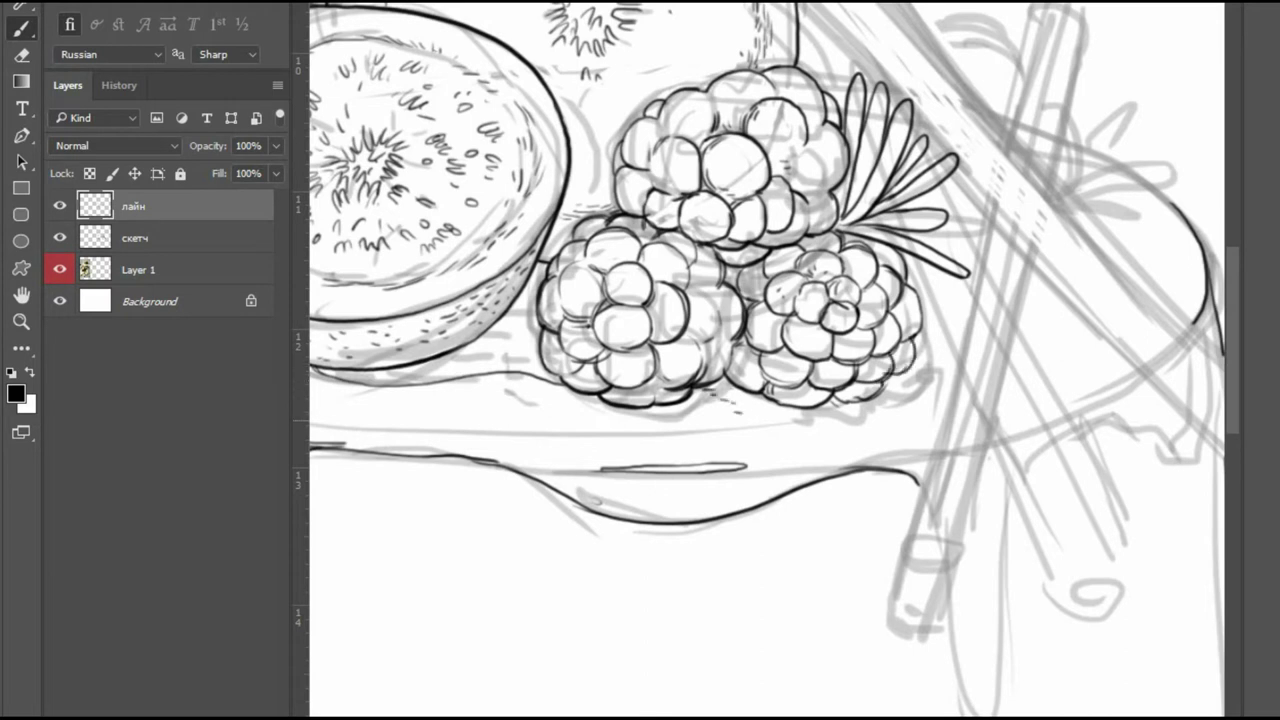
pyautogui.moveTo(804, 412)
pyautogui.mouseDown()
pyautogui.moveTo(930, 388)
pyautogui.moveTo(942, 344)
pyautogui.mouseUp()
pyautogui.hotkey('ctrl', '-')
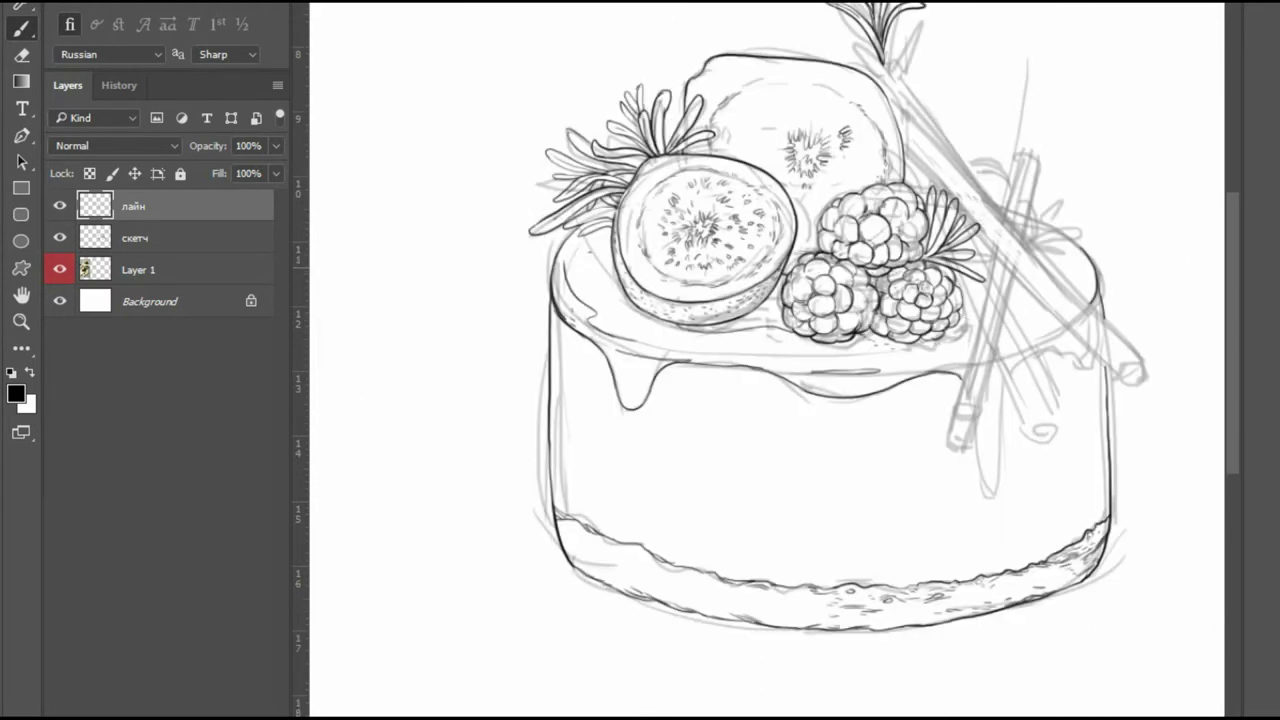
pyautogui.scroll(3, 930, 410)
pyautogui.scroll(-3, 930, 410)
pyautogui.scroll(3, 930, 410)
pyautogui.moveTo(926, 408)
pyautogui.mouseDown()
pyautogui.moveTo(950, 407)
pyautogui.moveTo(912, 412)
pyautogui.moveTo(1058, 2)
pyautogui.mouseUp()
pyautogui.moveTo(912, 414); pyautogui.dragTo(1018, 2)
pyautogui.scroll(-5, 1040, 510)
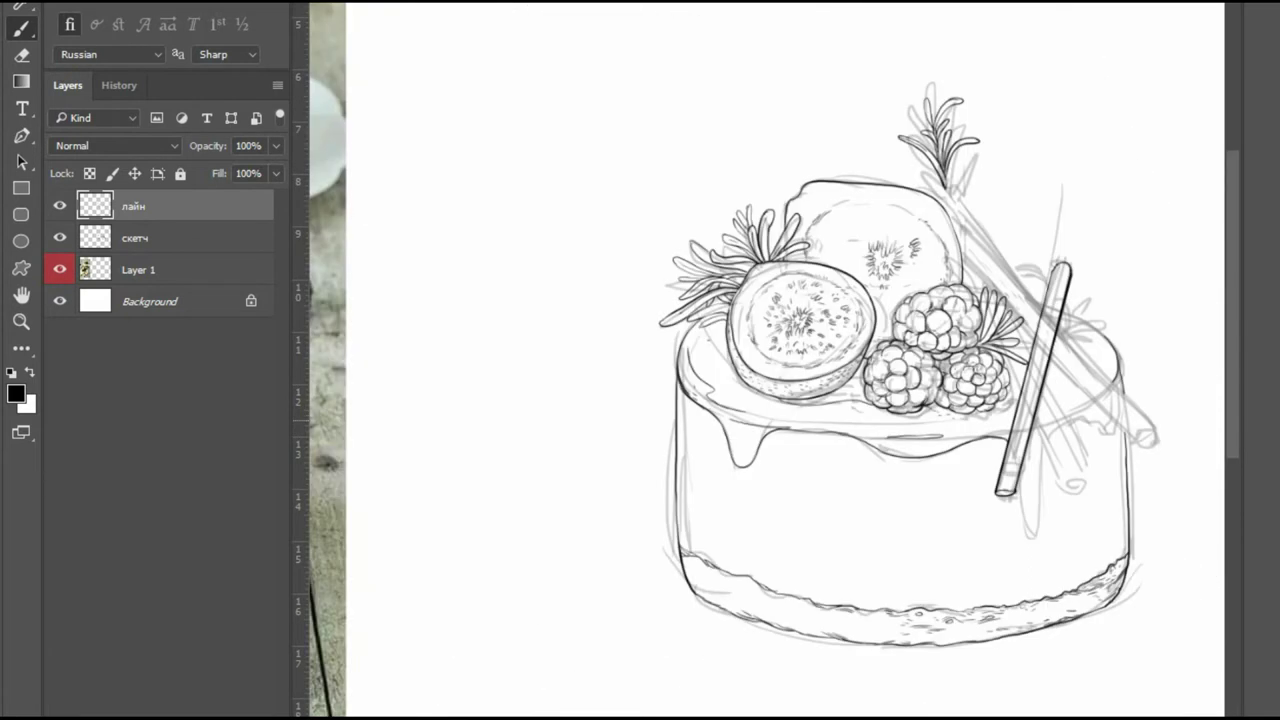
pyautogui.press('l')
pyautogui.moveTo(1088, 255)
pyautogui.mouseDown()
pyautogui.moveTo(1044, 282)
pyautogui.moveTo(1012, 420)
pyautogui.moveTo(1038, 505)
pyautogui.mouseUp()
pyautogui.press('Delete')
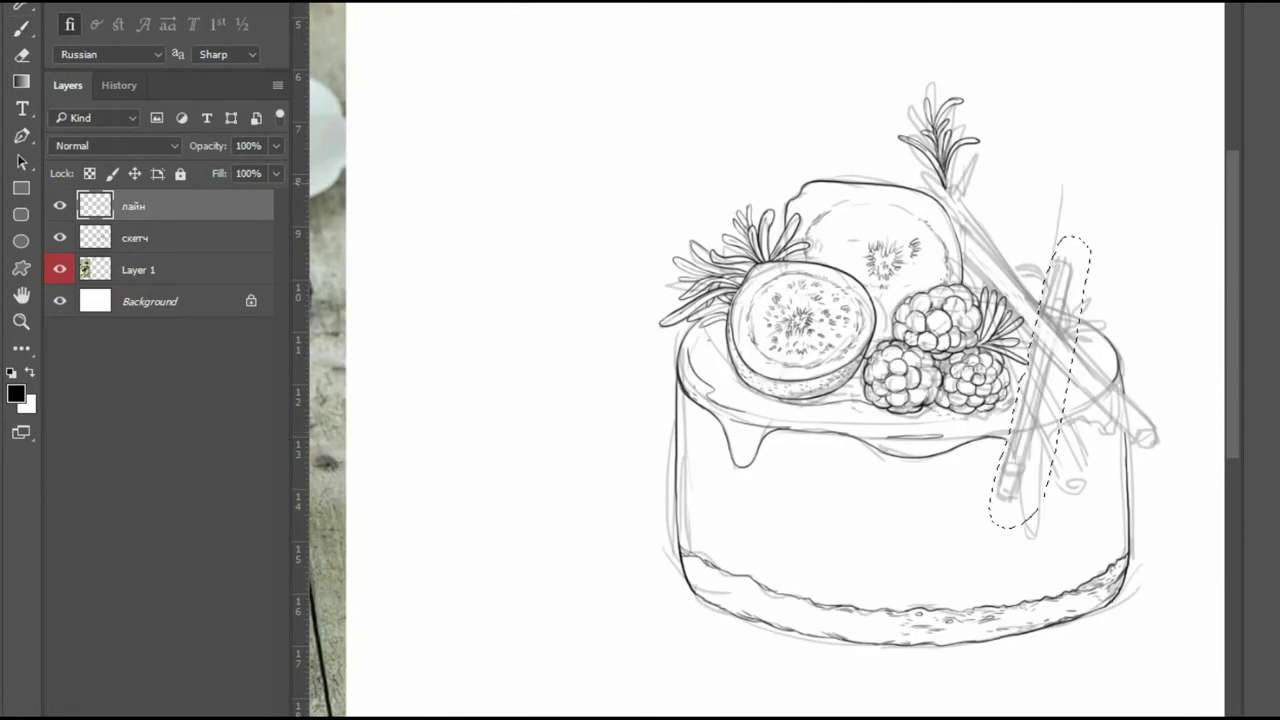
pyautogui.hotkey('ctrl', 'd')
# Ink the long diagonal chocolate stick running from the rear fig past the cake's right rim, with an oval at its lower end.
pyautogui.press('b')
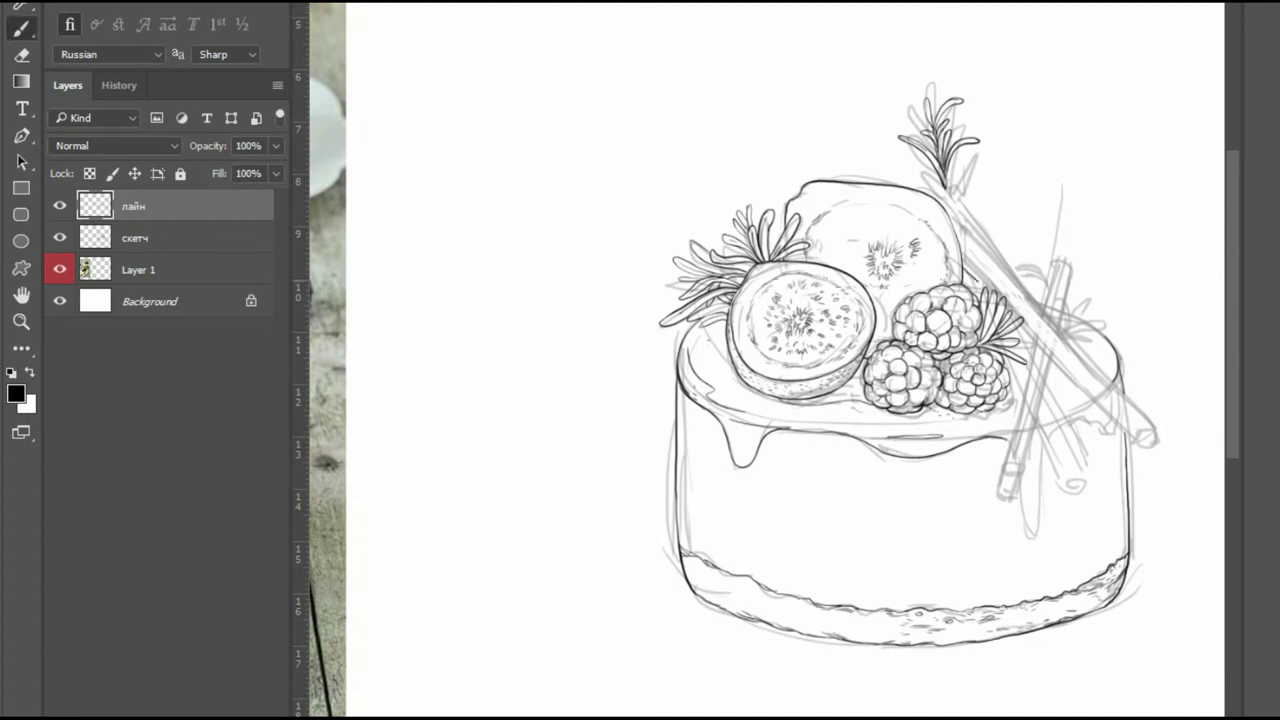
pyautogui.moveTo(1036, 344); pyautogui.dragTo(1150, 448)
pyautogui.moveTo(955, 228); pyautogui.dragTo(1004, 278)
pyautogui.moveTo(1128, 400); pyautogui.dragTo(1158, 438)
pyautogui.scroll(3, 1188, 416)
pyautogui.moveTo(1082, 478)
pyautogui.mouseDown()
pyautogui.moveTo(1075, 520)
pyautogui.moveTo(1086, 482)
pyautogui.mouseUp()
pyautogui.press('e')
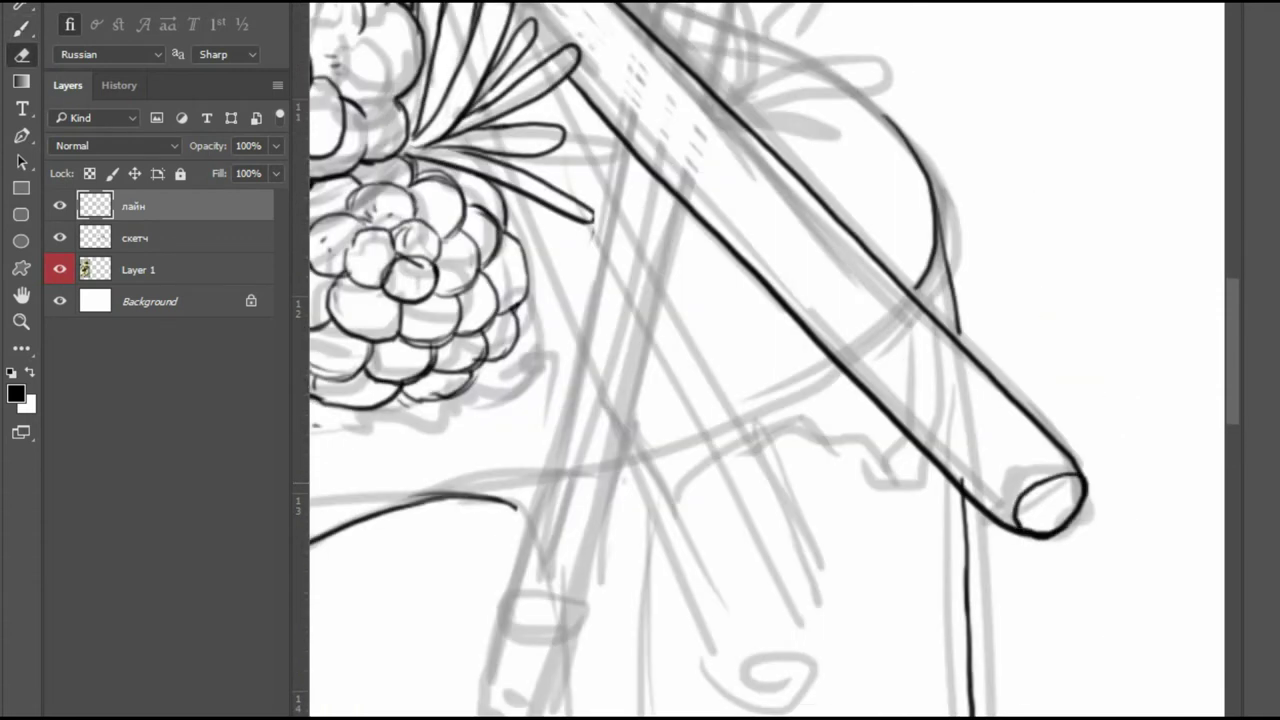
pyautogui.hotkey('ctrl', '0')
pyautogui.scroll(3, 743, 400)
pyautogui.press('b')
pyautogui.moveTo(758, 262); pyautogui.dragTo(709, 209)
# Ink a second, steeper chocolate stick beside the blackberries and detail its rounded lower end with a double ring.
pyautogui.scroll(-5, 841, 346)
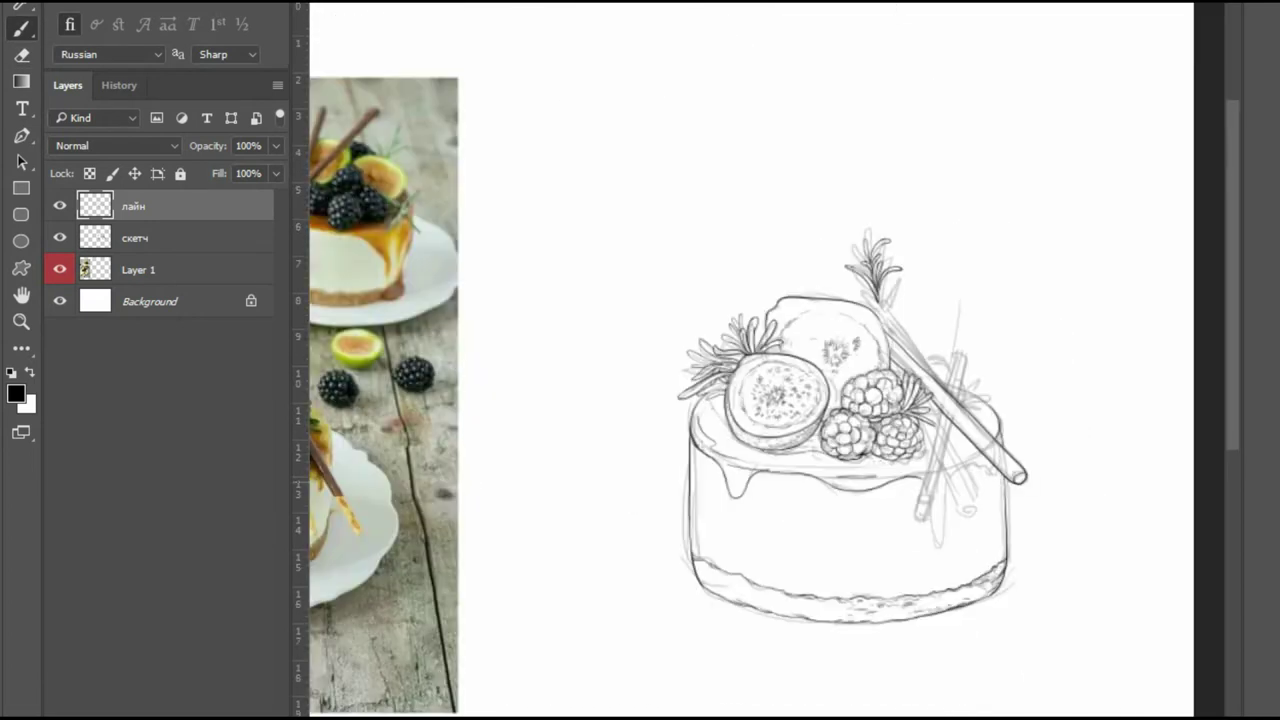
pyautogui.scroll(3, 1030, 470)
pyautogui.moveTo(828, 366)
pyautogui.mouseDown()
pyautogui.moveTo(878, 472)
pyautogui.moveTo(934, 546)
pyautogui.mouseUp()
pyautogui.moveTo(846, 332)
pyautogui.mouseDown()
pyautogui.moveTo(938, 508)
pyautogui.moveTo(920, 544)
pyautogui.moveTo(930, 620)
pyautogui.mouseUp()
pyautogui.scroll(3, 929, 507)
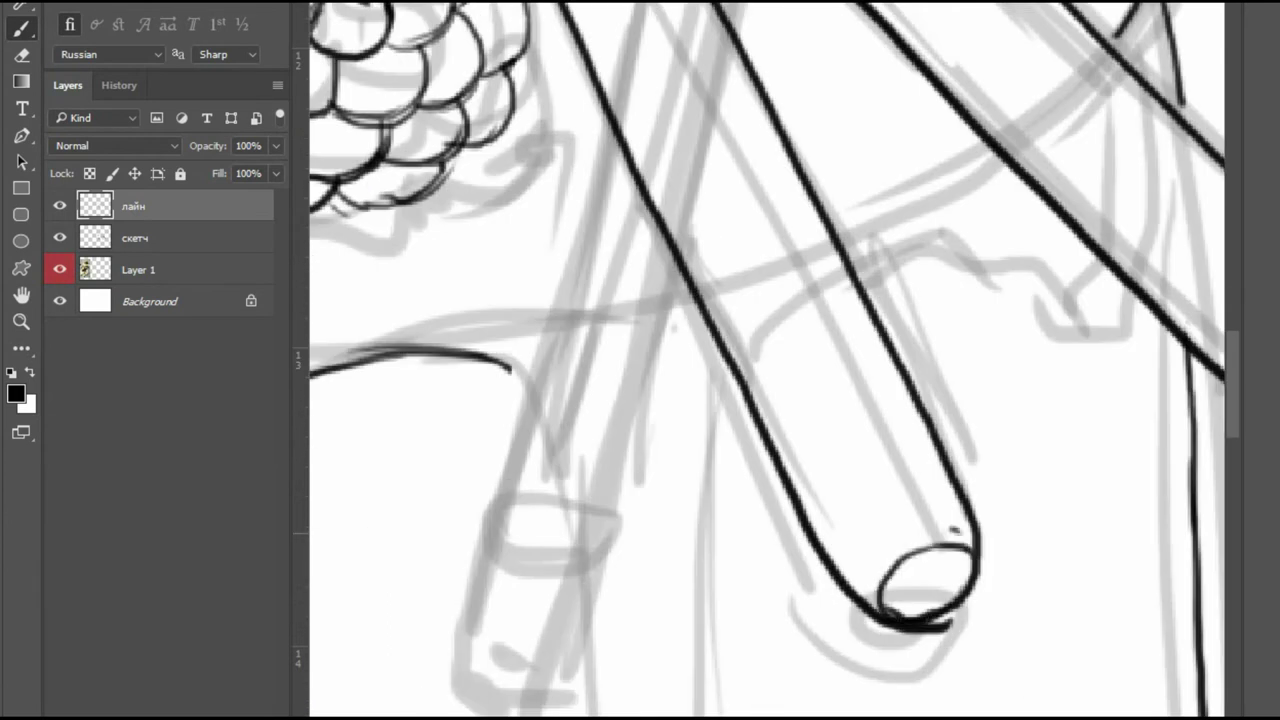
pyautogui.moveTo(950, 528); pyautogui.dragTo(890, 615)
pyautogui.press('e')
pyautogui.press('b')
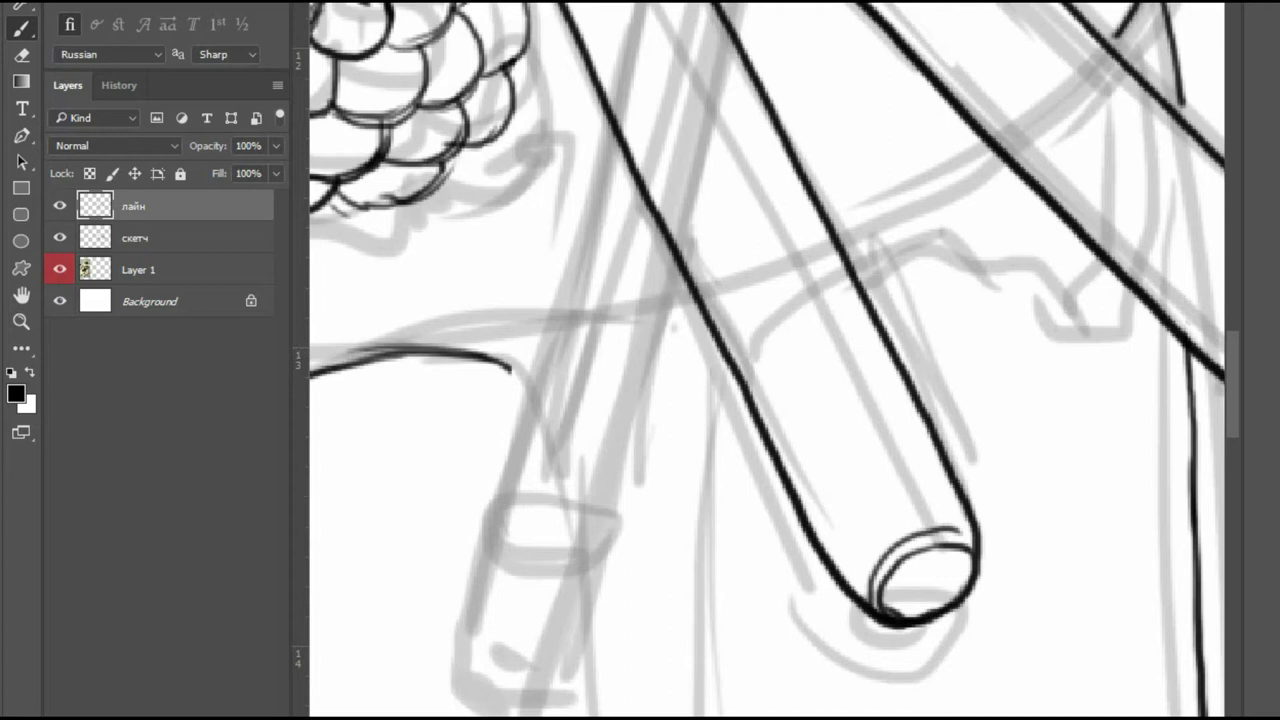
pyautogui.moveTo(894, 550)
pyautogui.mouseDown()
pyautogui.moveTo(934, 582)
pyautogui.moveTo(948, 552)
pyautogui.mouseUp()
# Hide the sketch layer and clean up the chocolate stick edges where they pass behind the rear fig, blackberry and rosemary leaves.
pyautogui.hotkey('ctrl', '0')
pyautogui.hotkey('ctrl', '-')
pyautogui.click(60, 237)
pyautogui.press('e')
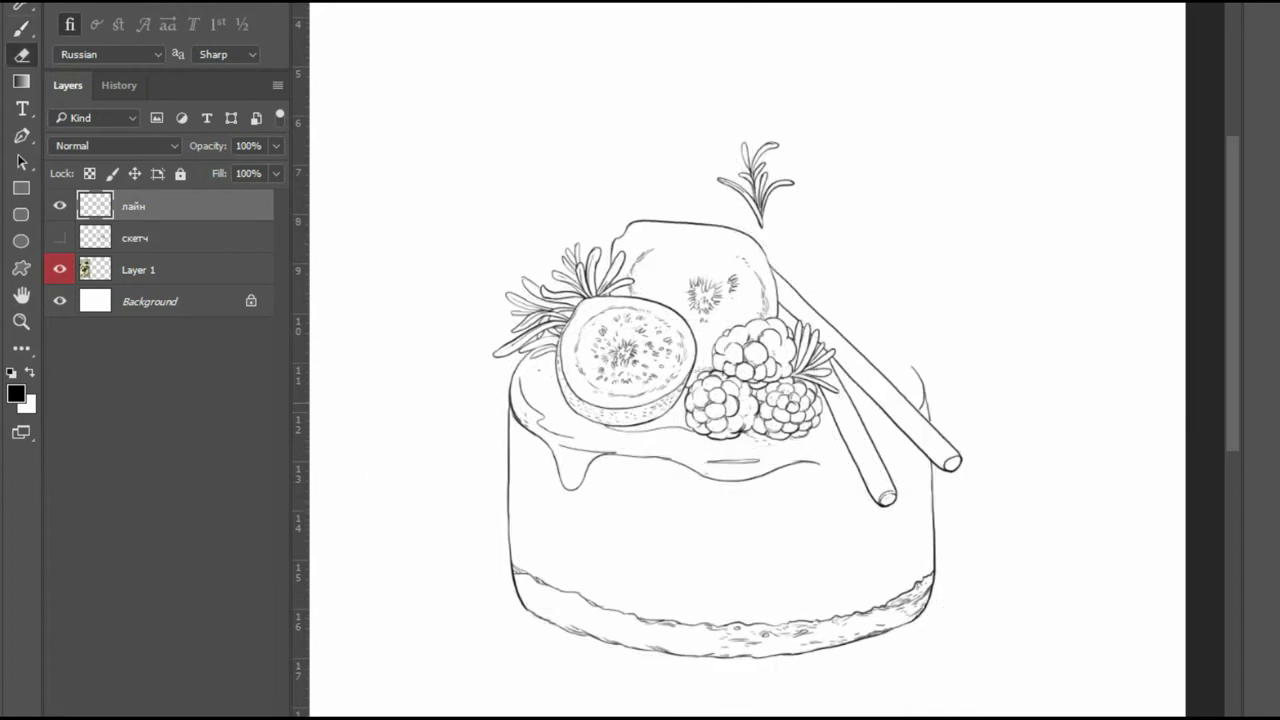
pyautogui.hotkey('ctrl', '+')
pyautogui.press('b')
pyautogui.moveTo(782, 370)
pyautogui.mouseDown()
pyautogui.moveTo(804, 314)
pyautogui.moveTo(780, 310)
pyautogui.mouseUp()
pyautogui.moveTo(906, 474)
pyautogui.mouseDown()
pyautogui.moveTo(882, 420)
pyautogui.moveTo(914, 492)
pyautogui.mouseUp()
pyautogui.press('e')
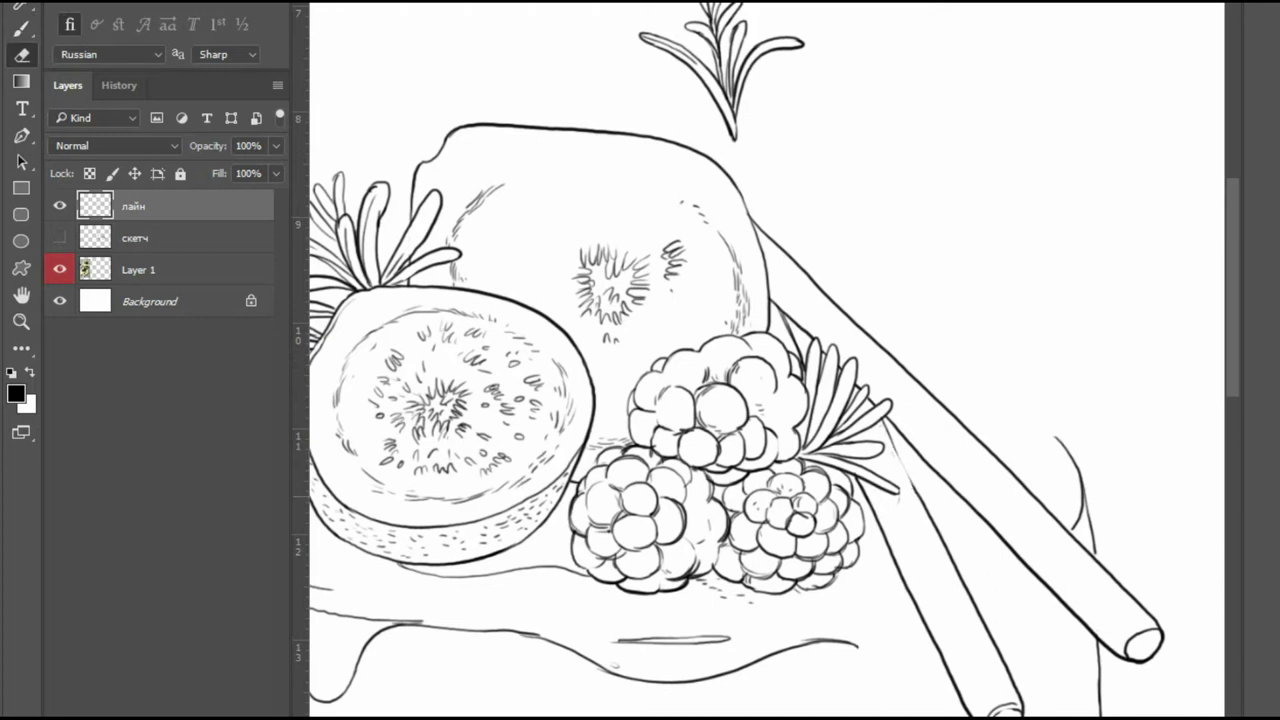
pyautogui.press('b')
pyautogui.moveTo(892, 442); pyautogui.dragTo(882, 418)
# Show the sketch layer and ink the long caramel drip beside the shorter stick and the caramel edge between the sticks.
pyautogui.hotkey('ctrl', '0')
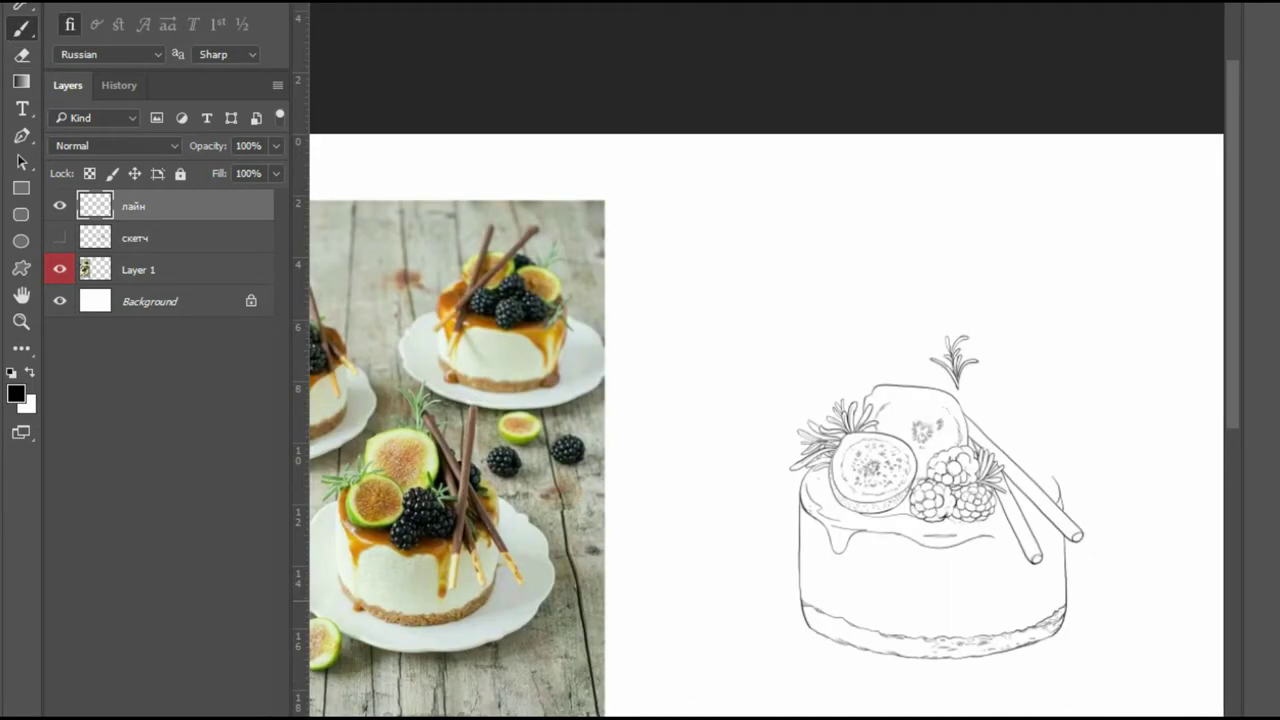
pyautogui.click(60, 237)
pyautogui.hotkey('ctrl', '+')
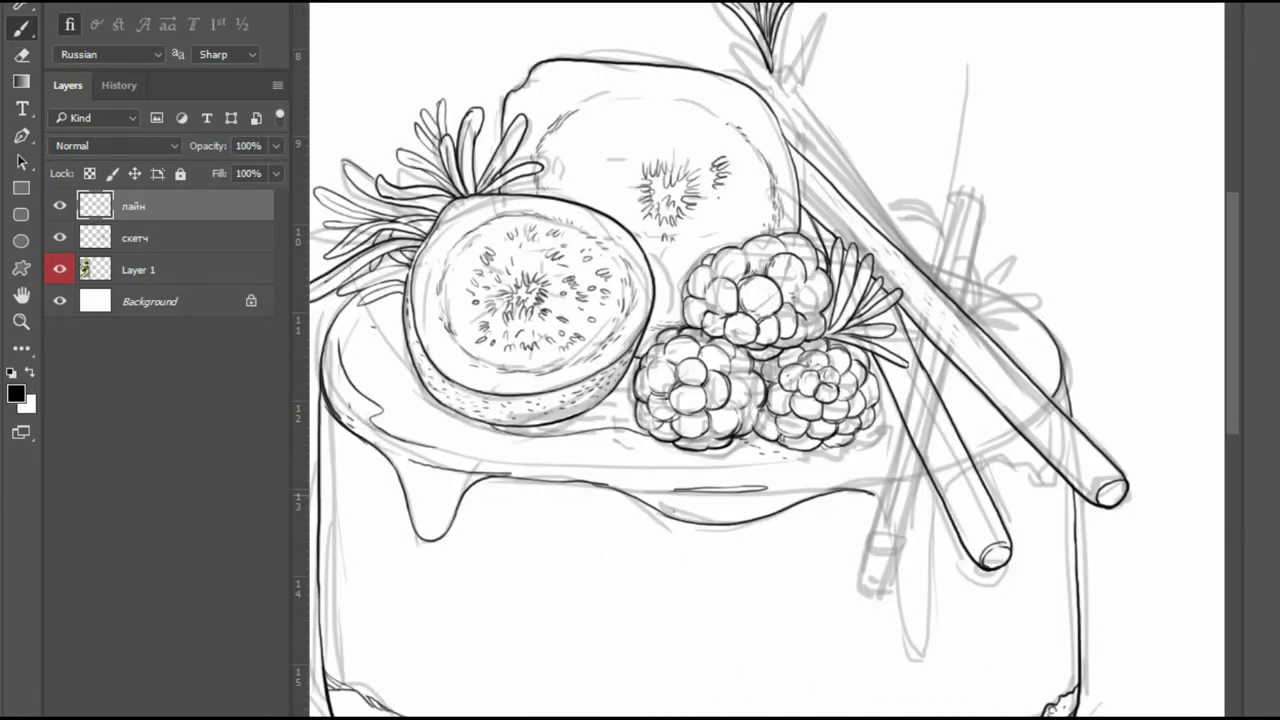
pyautogui.moveTo(978, 460); pyautogui.dragTo(1062, 478)
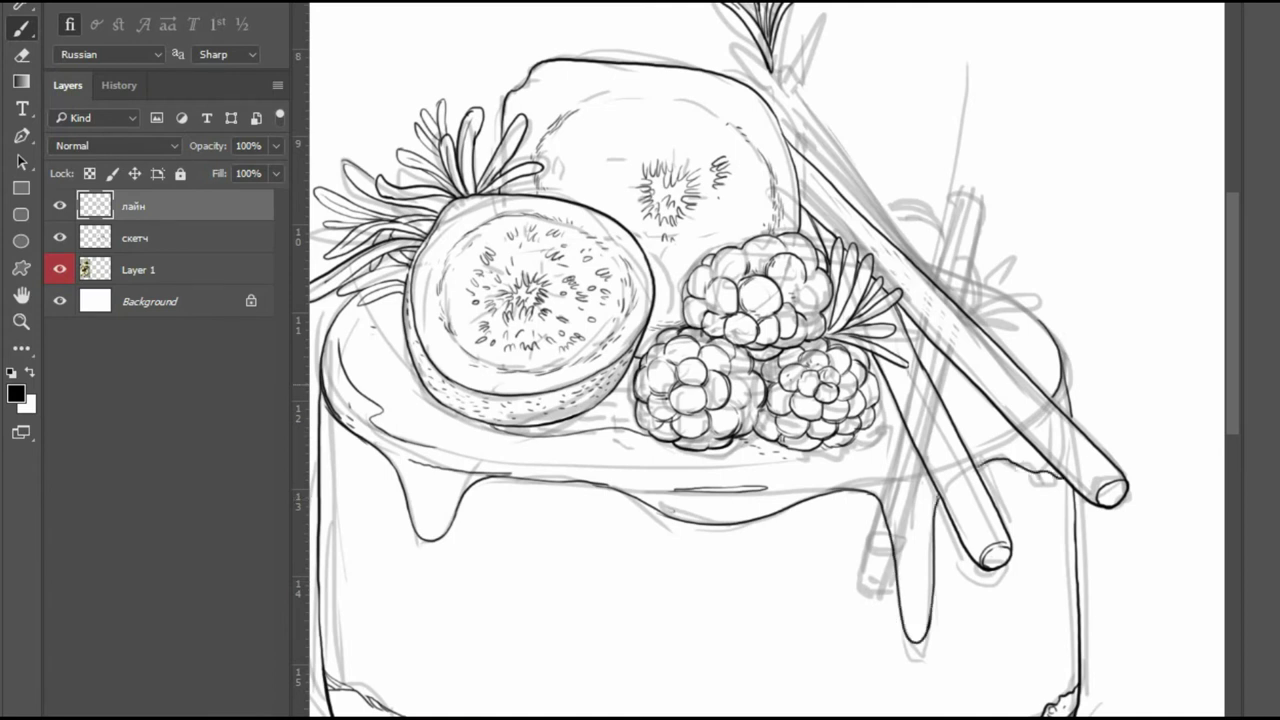
# Ink additional lower leaves on the left side and along the stem of the top rosemary sprig.
pyautogui.hotkey('ctrl', '0')
pyautogui.hotkey('ctrl', '+')
pyautogui.hotkey('ctrl', '+')
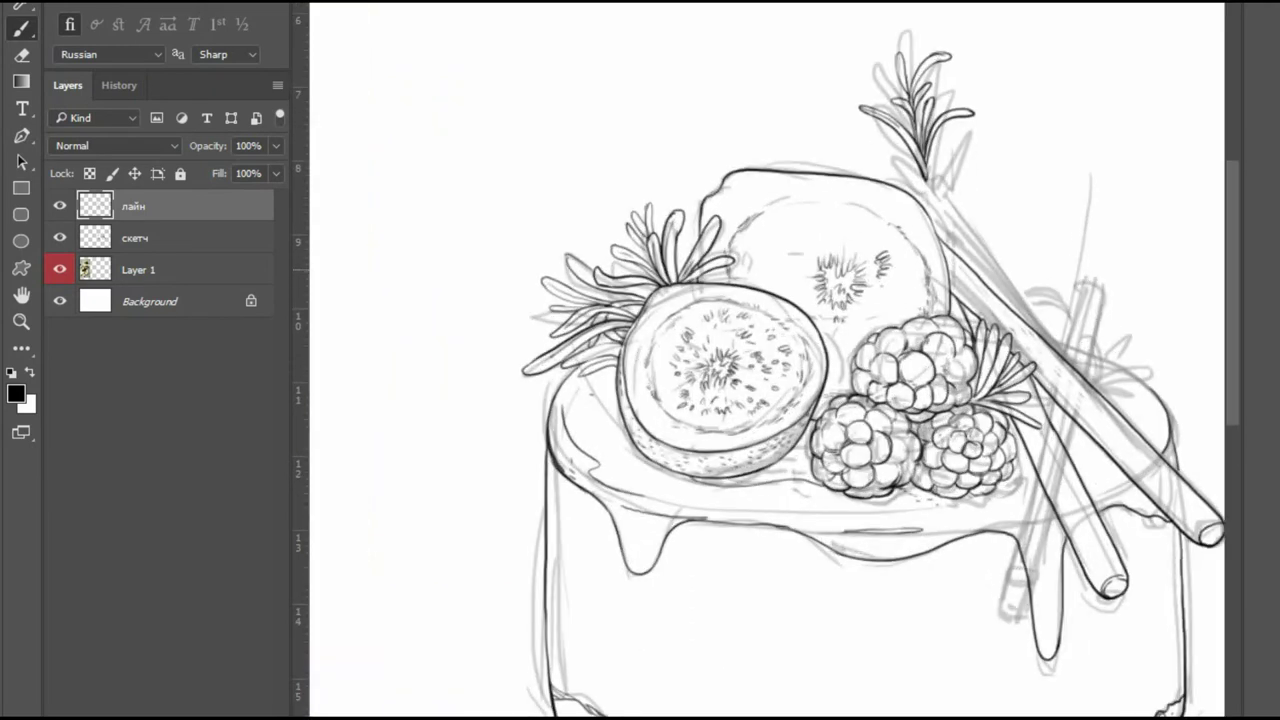
pyautogui.scroll(2, 1027, 273)
pyautogui.moveTo(828, 80); pyautogui.dragTo(728, 100)
pyautogui.moveTo(858, 176); pyautogui.dragTo(830, 114)
pyautogui.moveTo(726, 96); pyautogui.dragTo(818, 124)
pyautogui.moveTo(856, 180)
pyautogui.mouseDown()
pyautogui.moveTo(820, 126)
pyautogui.moveTo(892, 82)
pyautogui.moveTo(853, 154)
pyautogui.moveTo(876, 116)
pyautogui.mouseUp()
pyautogui.press('e')
pyautogui.press('b')
pyautogui.moveTo(858, 212)
pyautogui.mouseDown()
pyautogui.moveTo(870, 118)
pyautogui.moveTo(835, 85)
pyautogui.mouseUp()
pyautogui.moveTo(852, 188)
pyautogui.mouseDown()
pyautogui.moveTo(815, 72)
pyautogui.moveTo(850, 144)
pyautogui.mouseUp()
# Erase overlapping lines in the top rosemary sprig, ink its remaining right leaves and hide the sketch layer.
pyautogui.press('e')
pyautogui.moveTo(814, 74)
pyautogui.mouseDown()
pyautogui.moveTo(862, 218)
pyautogui.moveTo(842, 100)
pyautogui.mouseUp()
pyautogui.press('b')
pyautogui.moveTo(850, 190); pyautogui.dragTo(846, 170)
pyautogui.moveTo(850, 110); pyautogui.dragTo(924, 50)
pyautogui.moveTo(866, 212); pyautogui.dragTo(936, 138)
pyautogui.moveTo(862, 180)
pyautogui.mouseDown()
pyautogui.moveTo(918, 110)
pyautogui.moveTo(894, 152)
pyautogui.moveTo(774, 126)
pyautogui.moveTo(846, 182)
pyautogui.mouseUp()
pyautogui.hotkey('ctrl', '-')
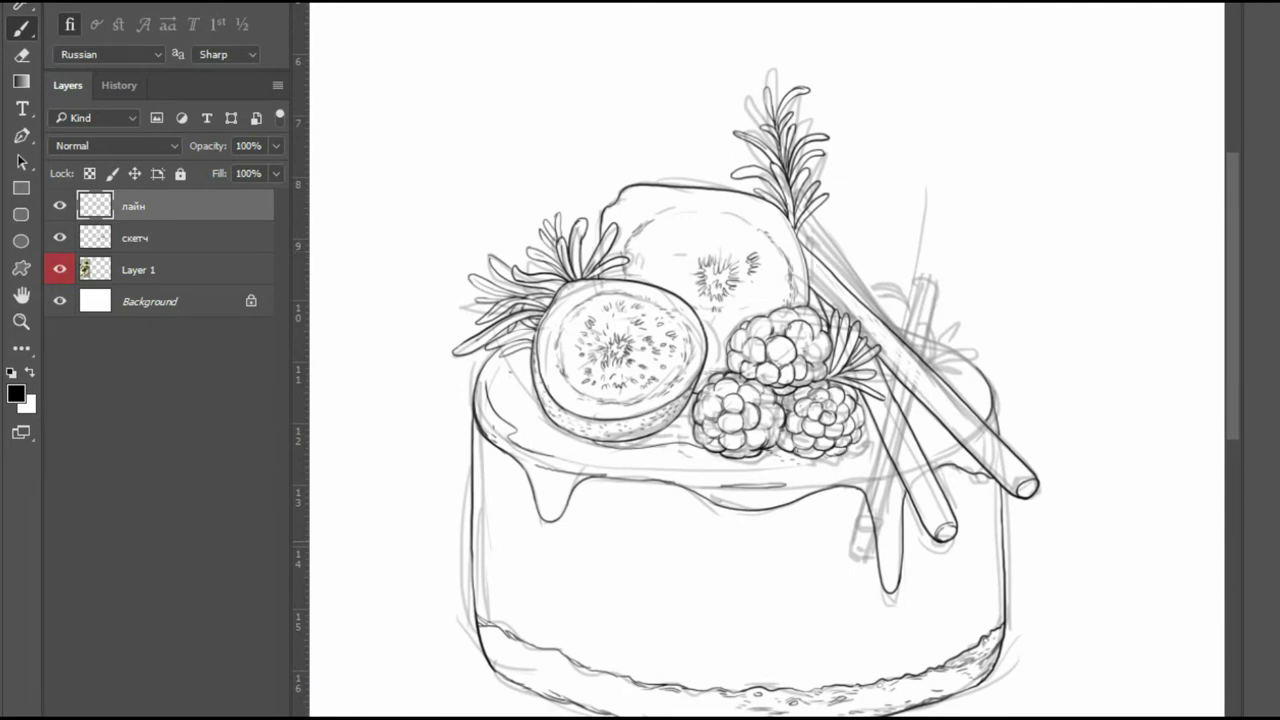
pyautogui.click(60, 237)
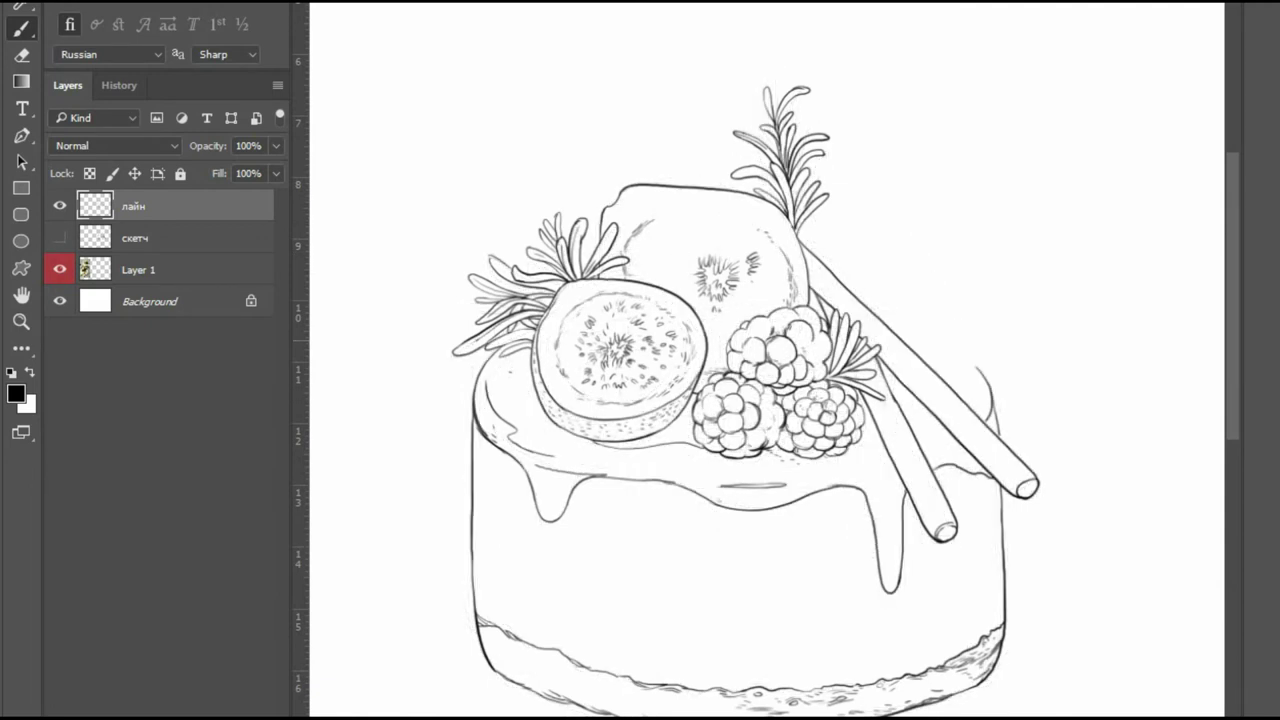
# Show the sketch layer, ink the rear caramel edge and a small rosemary sprig behind the longer chocolate stick, and hide the sketch again.
pyautogui.click(60, 237)
pyautogui.hotkey('ctrl', '+')
pyautogui.hotkey('ctrl', '+')
pyautogui.moveTo(806, 294)
pyautogui.mouseDown()
pyautogui.moveTo(992, 374)
pyautogui.moveTo(1024, 406)
pyautogui.mouseUp()
pyautogui.moveTo(935, 378); pyautogui.dragTo(898, 286)
pyautogui.hotkey('ctrl', 'z')
pyautogui.moveTo(893, 350)
pyautogui.mouseDown()
pyautogui.moveTo(900, 282)
pyautogui.moveTo(914, 345)
pyautogui.moveTo(1018, 348)
pyautogui.mouseUp()
pyautogui.moveTo(905, 386); pyautogui.dragTo(1012, 349)
pyautogui.moveTo(930, 342)
pyautogui.mouseDown()
pyautogui.moveTo(937, 286)
pyautogui.moveTo(970, 298)
pyautogui.moveTo(906, 382)
pyautogui.moveTo(1000, 312)
pyautogui.moveTo(926, 366)
pyautogui.moveTo(930, 345)
pyautogui.moveTo(896, 318)
pyautogui.moveTo(911, 295)
pyautogui.moveTo(964, 354)
pyautogui.moveTo(1012, 346)
pyautogui.mouseUp()
pyautogui.press('e')
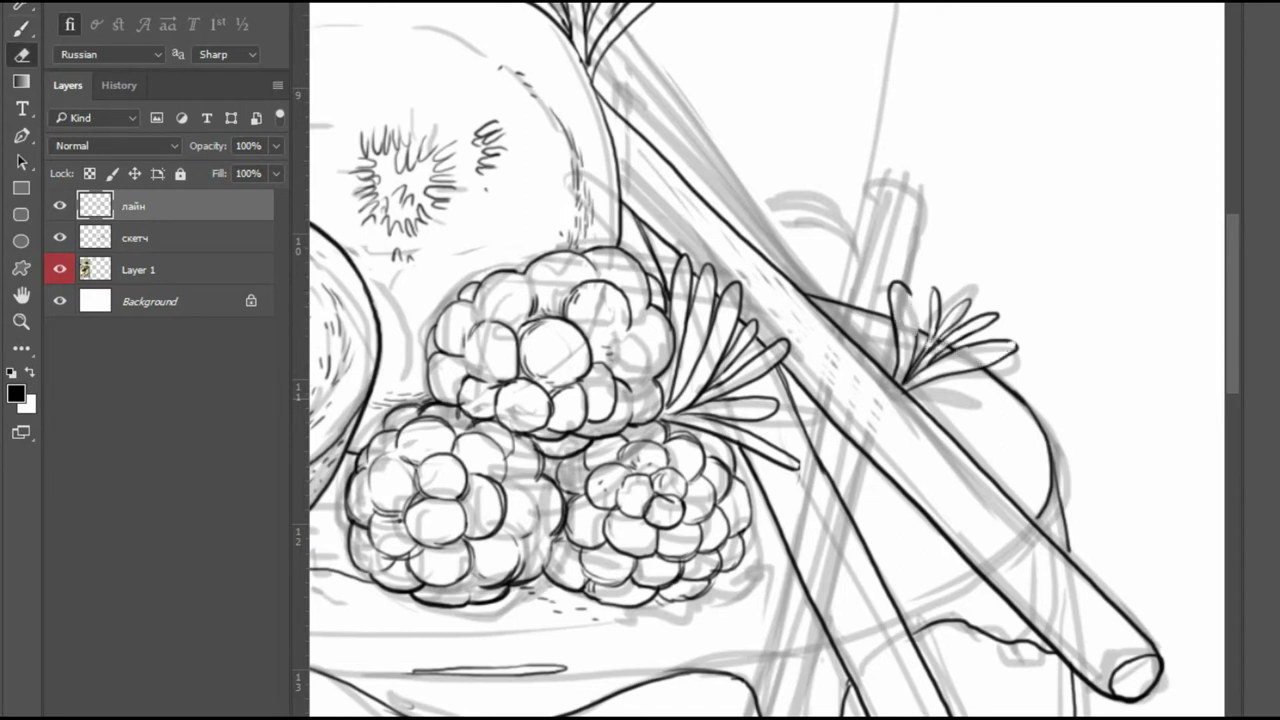
pyautogui.click(60, 237)
pyautogui.scroll(-3, 766, 360)
pyautogui.scroll(3, 700, 400)
pyautogui.press('b')
pyautogui.scroll(-3, 985, 292)
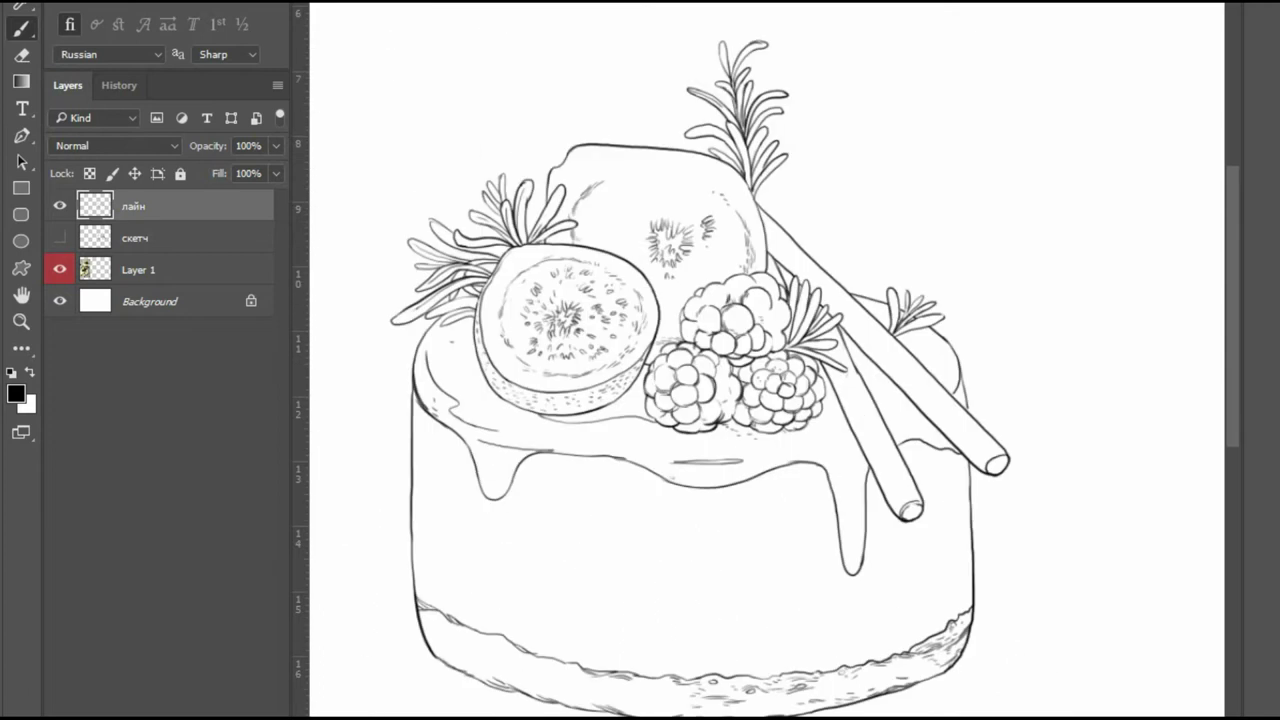
# Show the sketch layer and ink a rounded, segmented blackberry behind the longer chocolate stick, beside the small rosemary sprig.
pyautogui.click(60, 237)
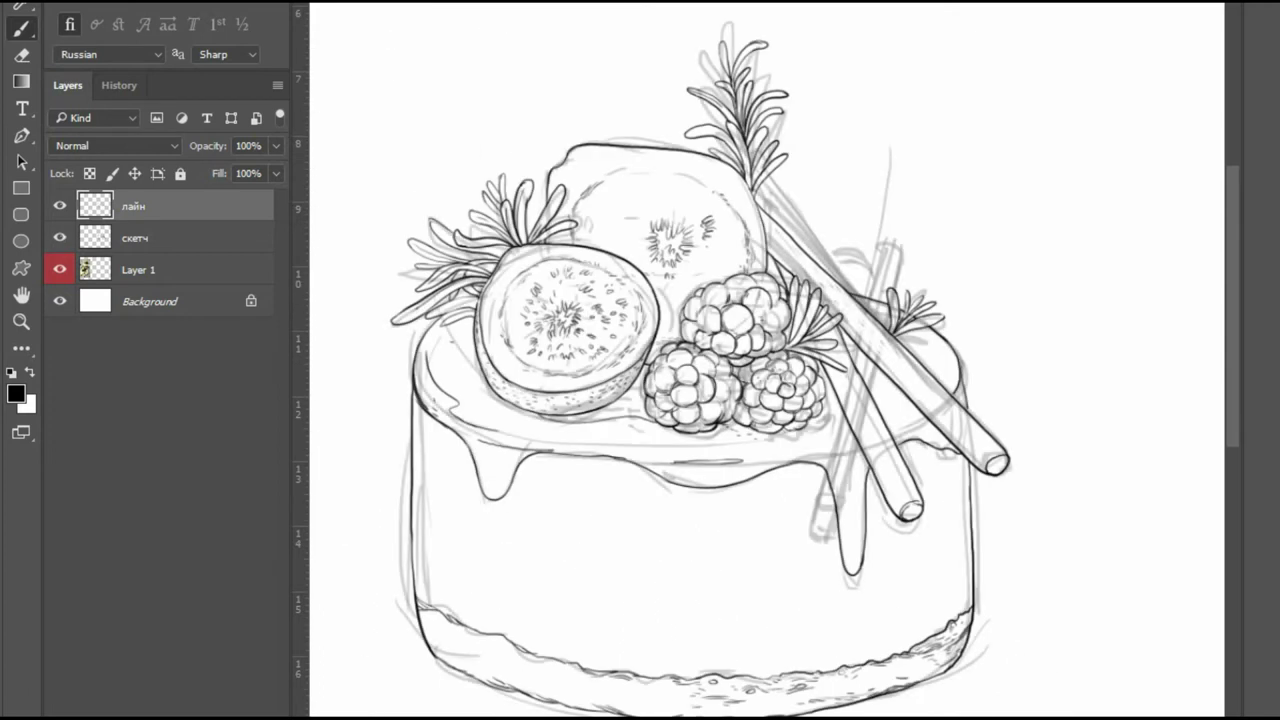
pyautogui.scroll(3, 735, 330)
pyautogui.moveTo(960, 182)
pyautogui.mouseDown()
pyautogui.moveTo(1023, 188)
pyautogui.moveTo(1035, 167)
pyautogui.moveTo(1076, 192)
pyautogui.mouseUp()
pyautogui.moveTo(1106, 252); pyautogui.dragTo(1130, 326)
pyautogui.moveTo(1060, 266); pyautogui.dragTo(1138, 346)
pyautogui.moveTo(1034, 394); pyautogui.dragTo(1056, 400)
pyautogui.moveTo(1010, 234)
pyautogui.mouseDown()
pyautogui.moveTo(1074, 204)
pyautogui.moveTo(1078, 264)
pyautogui.mouseUp()
pyautogui.moveTo(1002, 224); pyautogui.dragTo(1032, 180)
pyautogui.moveTo(1024, 182)
pyautogui.mouseDown()
pyautogui.moveTo(1056, 210)
pyautogui.moveTo(996, 216)
pyautogui.mouseUp()
pyautogui.moveTo(1048, 196)
pyautogui.mouseDown()
pyautogui.moveTo(1098, 222)
pyautogui.moveTo(1098, 254)
pyautogui.mouseUp()
pyautogui.moveTo(1080, 244)
pyautogui.mouseDown()
pyautogui.moveTo(1118, 296)
pyautogui.moveTo(1108, 304)
pyautogui.mouseUp()
pyautogui.moveTo(1092, 216); pyautogui.dragTo(1118, 270)
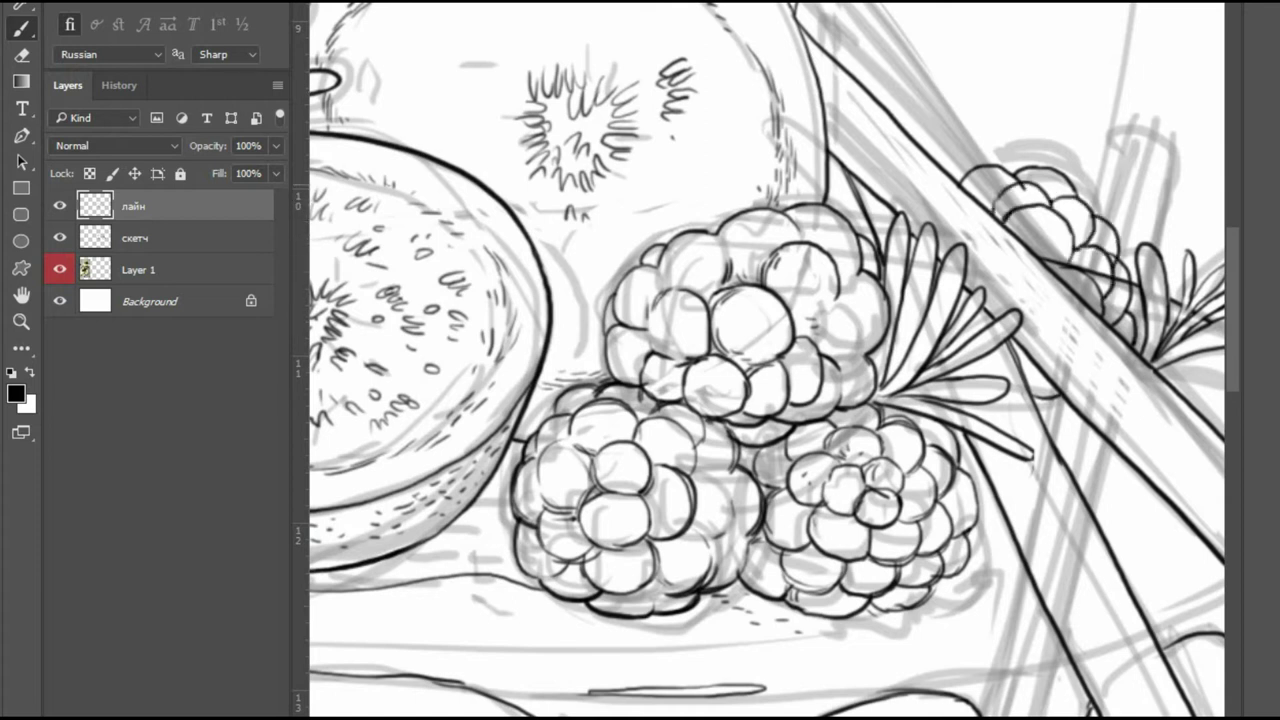
# Erase the caramel edge line running through the rear blackberry and hide the sketch layer.
pyautogui.press('e')
pyautogui.moveTo(1042, 260)
pyautogui.mouseDown()
pyautogui.moveTo(1110, 282)
pyautogui.moveTo(1080, 270)
pyautogui.mouseUp()
pyautogui.moveTo(1112, 276); pyautogui.dragTo(1127, 286)
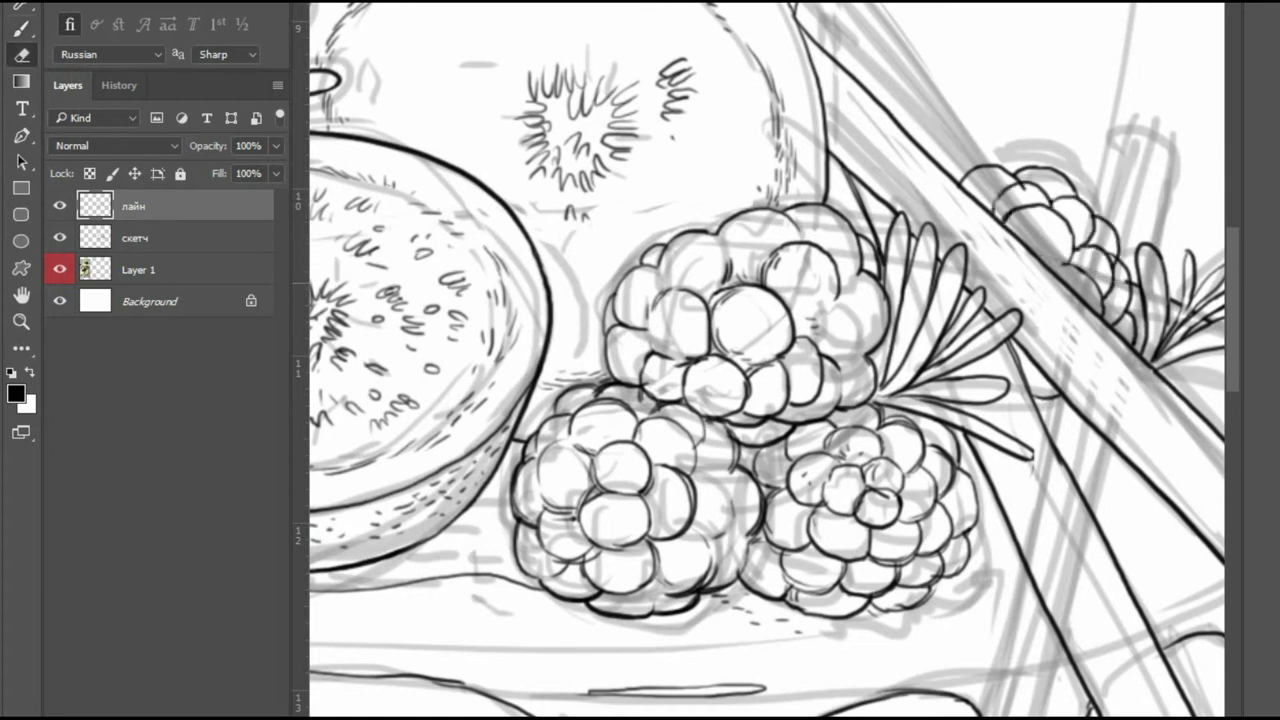
pyautogui.hotkey('ctrl', '-')
pyautogui.hotkey('ctrl', '-')
pyautogui.hotkey('ctrl', '-')
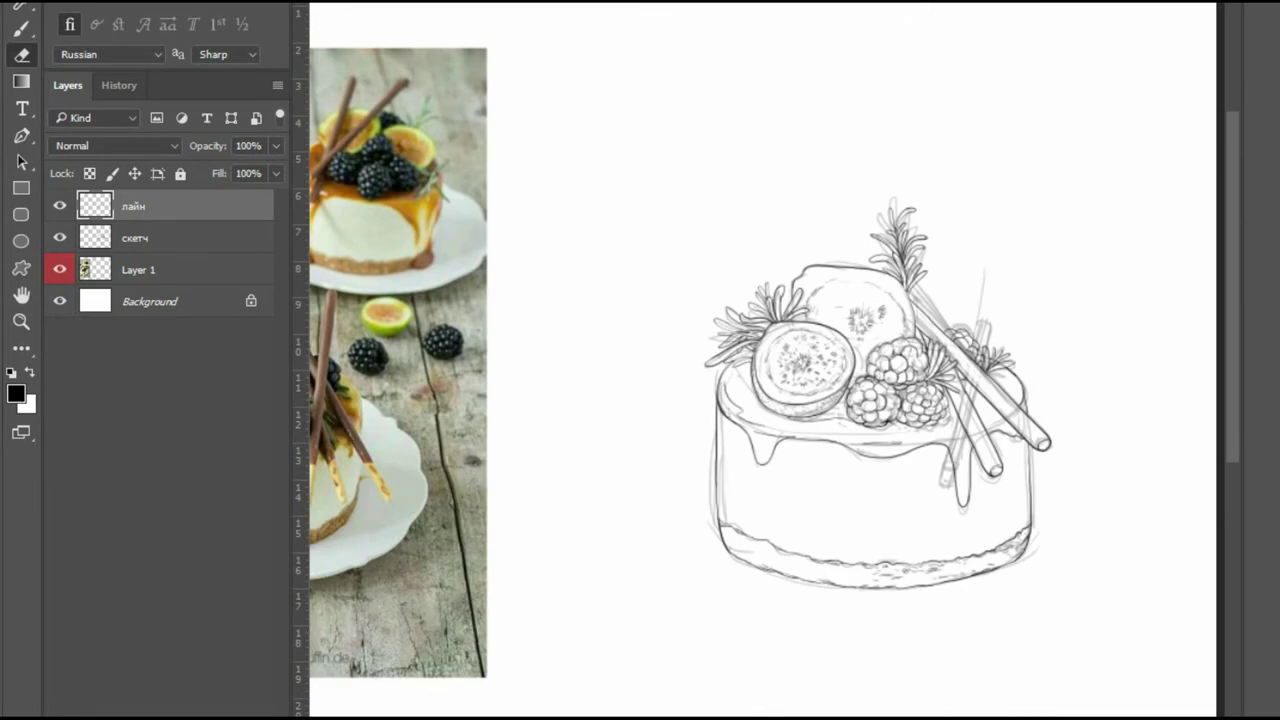
pyautogui.click(60, 237)
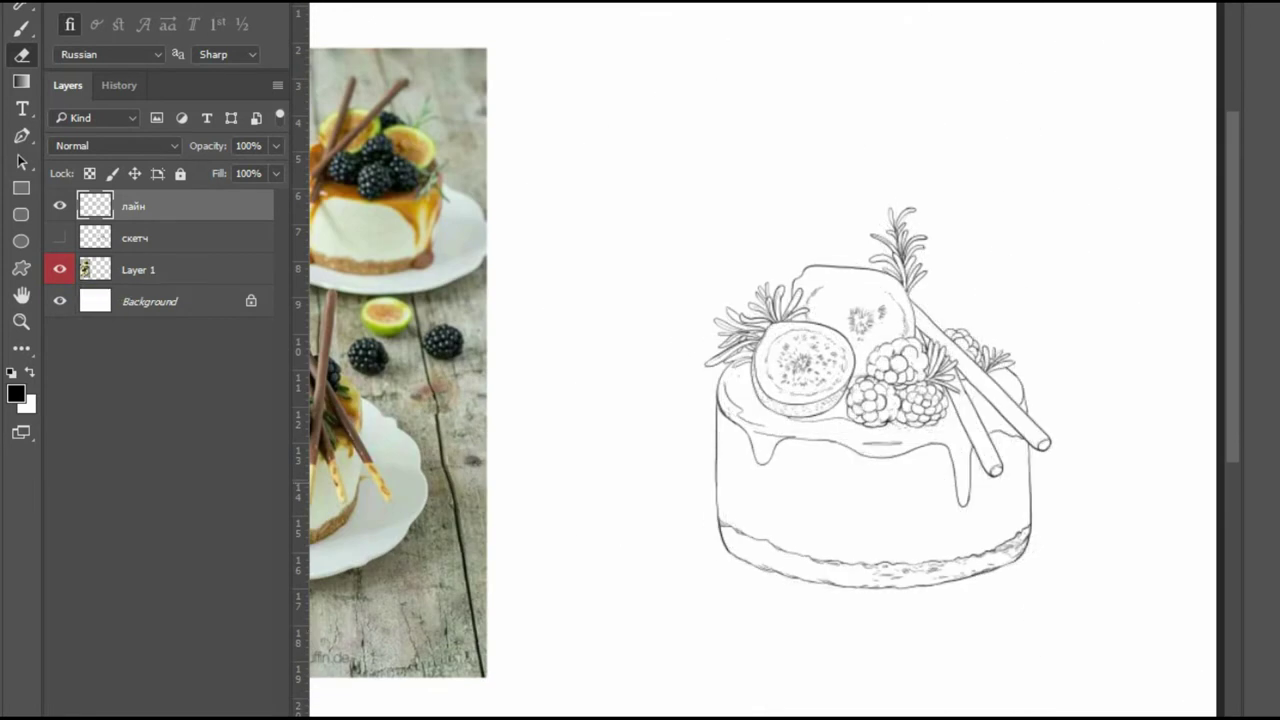
# Check the inked cheesecake line art up close and as a whole.
pyautogui.hotkey('ctrl', '+')
pyautogui.hotkey('ctrl', '+')
pyautogui.press('b')
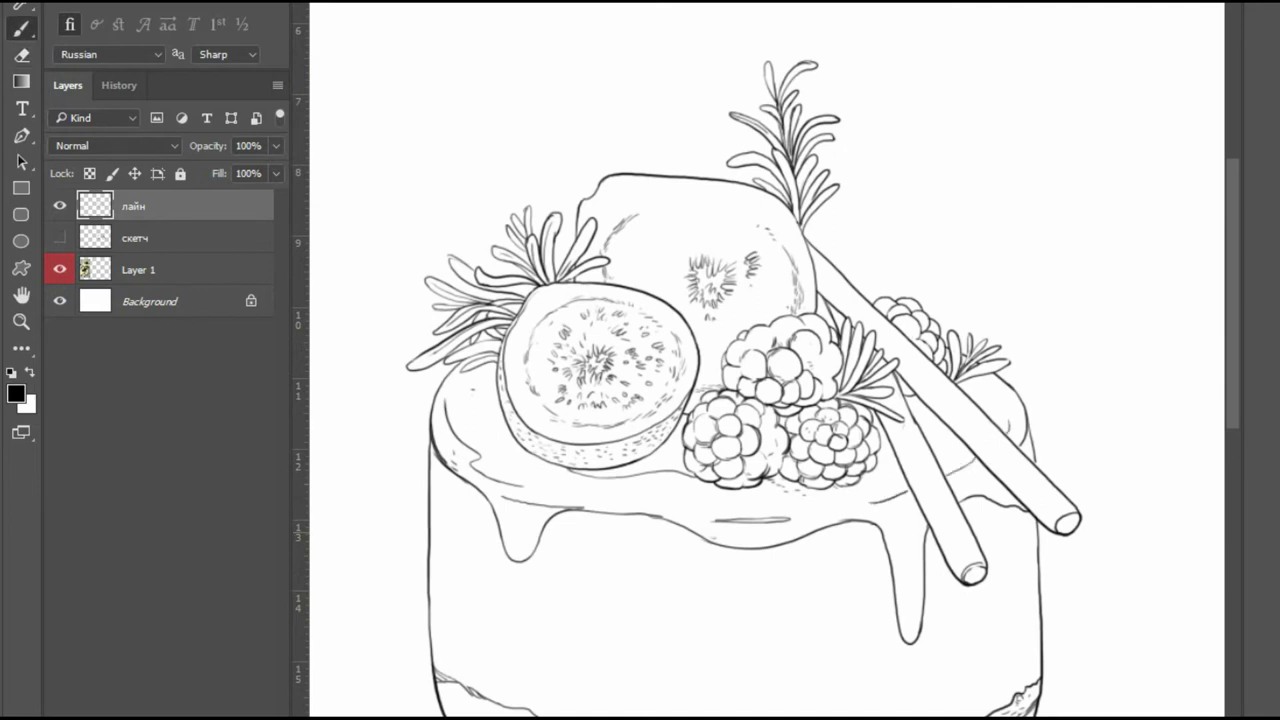
pyautogui.hotkey('ctrl', '-')
pyautogui.hotkey('ctrl', '-')
pyautogui.hotkey('ctrl', '-')
pyautogui.hotkey('ctrl', '+')
pyautogui.hotkey('ctrl', '+')
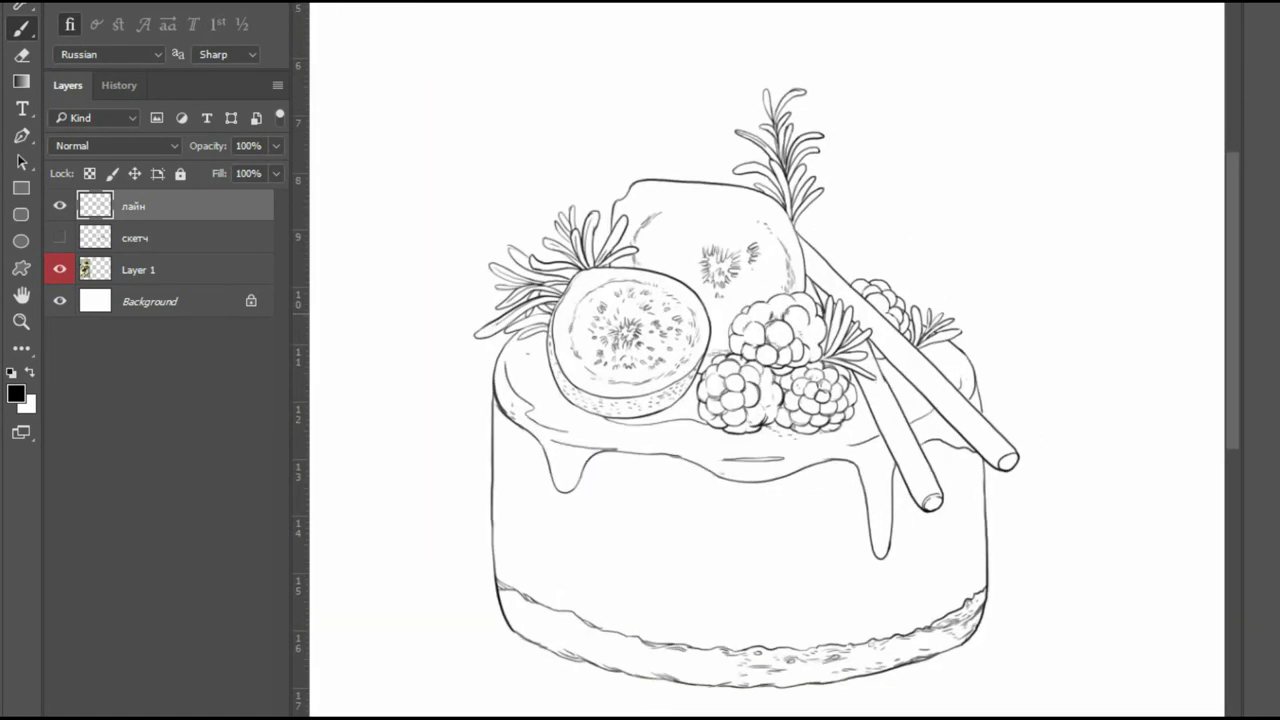
# Select the longer chocolate stick, copy it to a new layer, and rotate the copy upright over the long caramel drip.
pyautogui.moveTo(830, 222)
pyautogui.mouseDown()
pyautogui.moveTo(802, 250)
pyautogui.moveTo(998, 480)
pyautogui.mouseUp()
pyautogui.moveTo(984, 414)
pyautogui.mouseDown()
pyautogui.moveTo(892, 322)
pyautogui.moveTo(830, 222)
pyautogui.mouseUp()
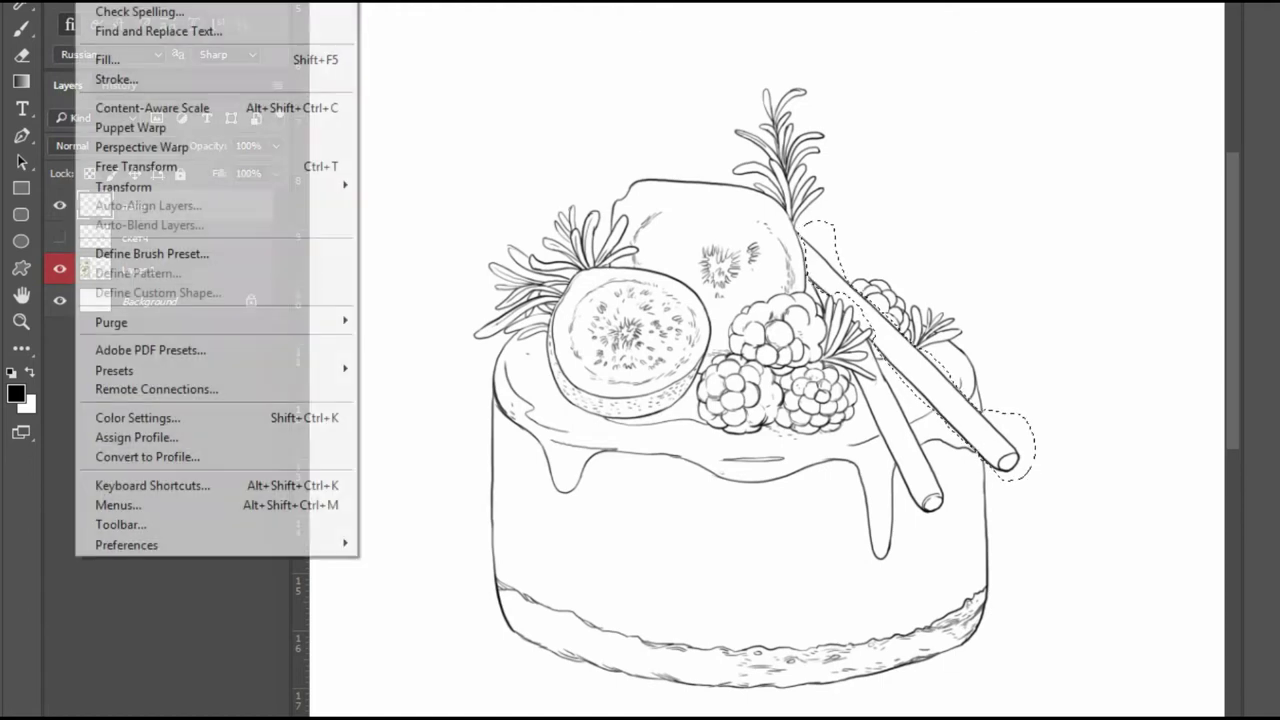
pyautogui.hotkey('ctrl', 'c')
pyautogui.hotkey('ctrl', 'v')
pyautogui.hotkey('ctrl', 't')
pyautogui.moveTo(1000, 400)
pyautogui.mouseDown()
pyautogui.moveTo(1015, 458)
pyautogui.moveTo(1050, 322)
pyautogui.mouseUp()
pyautogui.moveTo(920, 330); pyautogui.dragTo(1040, 385)
pyautogui.moveTo(900, 350); pyautogui.dragTo(940, 370)
pyautogui.press('Return')
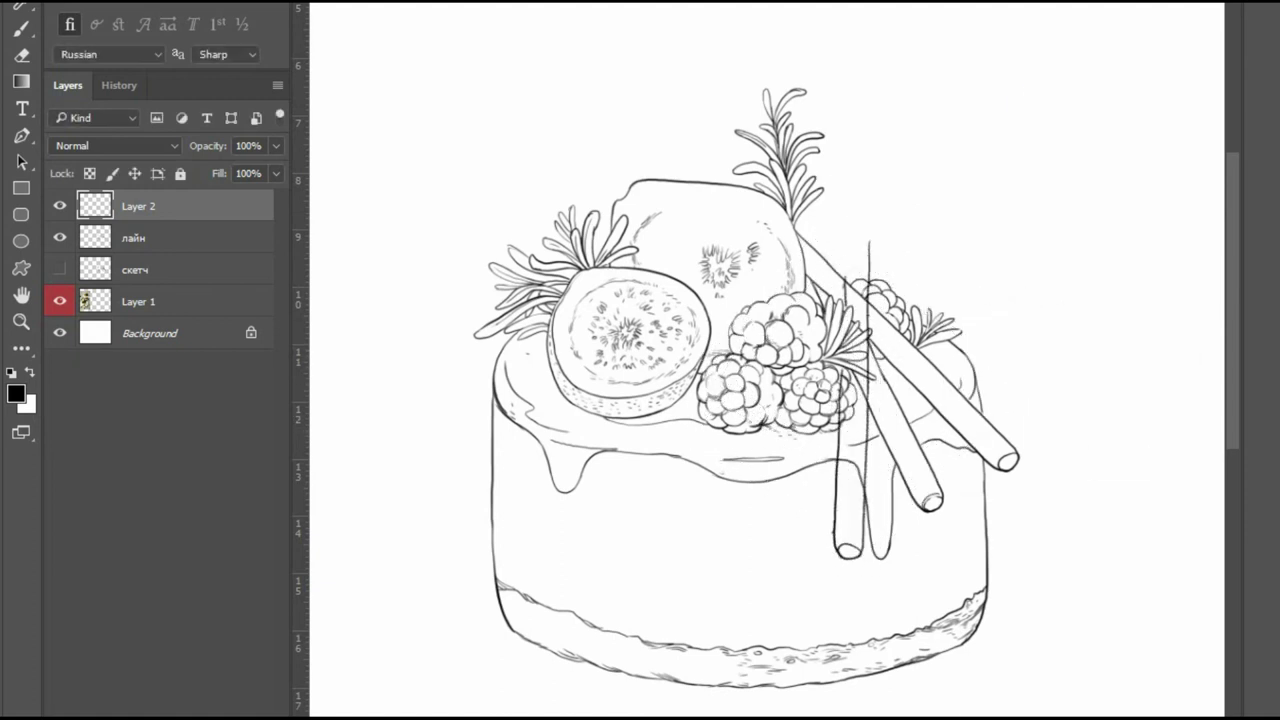
# Show the sketch layer, tilt the copied chocolate stick slightly and move it onto the blank area beside the cake.
pyautogui.click(60, 269)
pyautogui.hotkey('ctrl', 't')
pyautogui.moveTo(1080, 340); pyautogui.dragTo(1075, 512)
pyautogui.moveTo(915, 300); pyautogui.dragTo(925, 350)
pyautogui.moveTo(980, 460); pyautogui.dragTo(1062, 492)
pyautogui.moveTo(895, 370)
pyautogui.mouseDown()
pyautogui.moveTo(872, 362)
pyautogui.moveTo(1045, 367)
pyautogui.moveTo(1005, 448)
pyautogui.moveTo(1089, 360)
pyautogui.mouseUp()
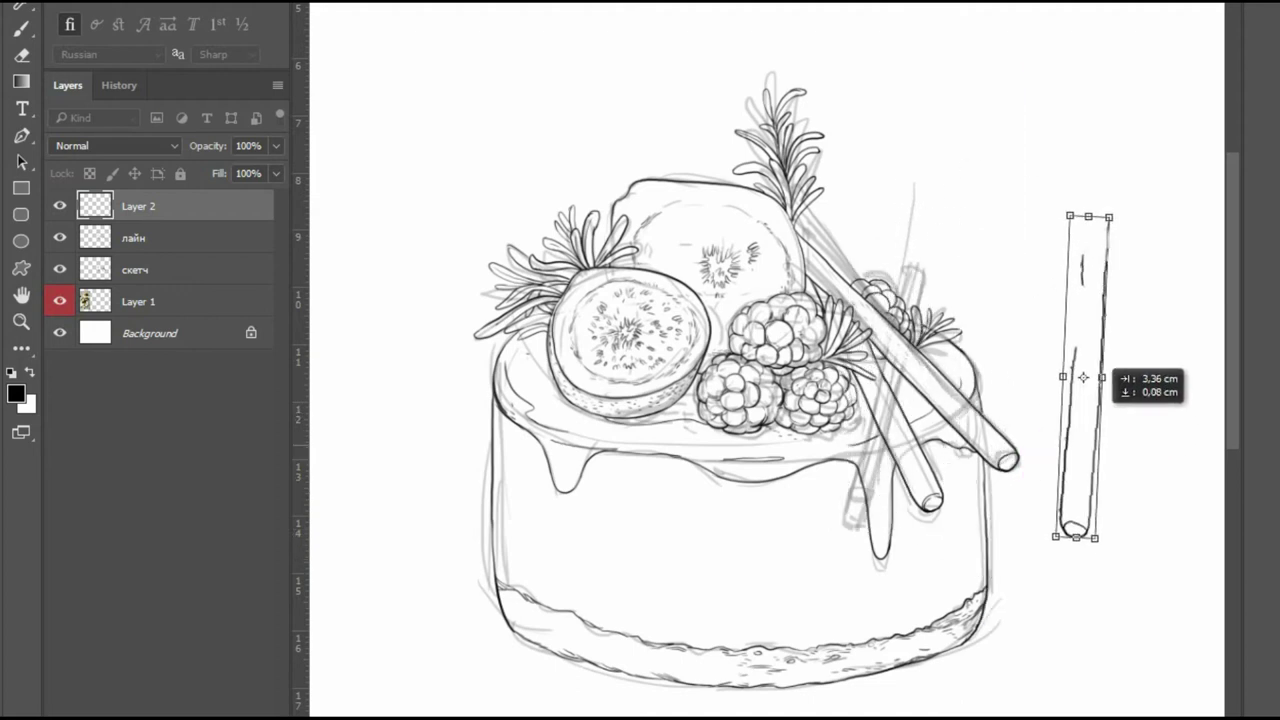
pyautogui.press('Return')
# Ink the shorter stick's edge on both sides of its crossing with the longer stick, and merge Layer 2 into the лайн layer.
pyautogui.press('b')
pyautogui.scroll(3, 807, 280)
pyautogui.moveTo(802, 104); pyautogui.dragTo(876, 262)
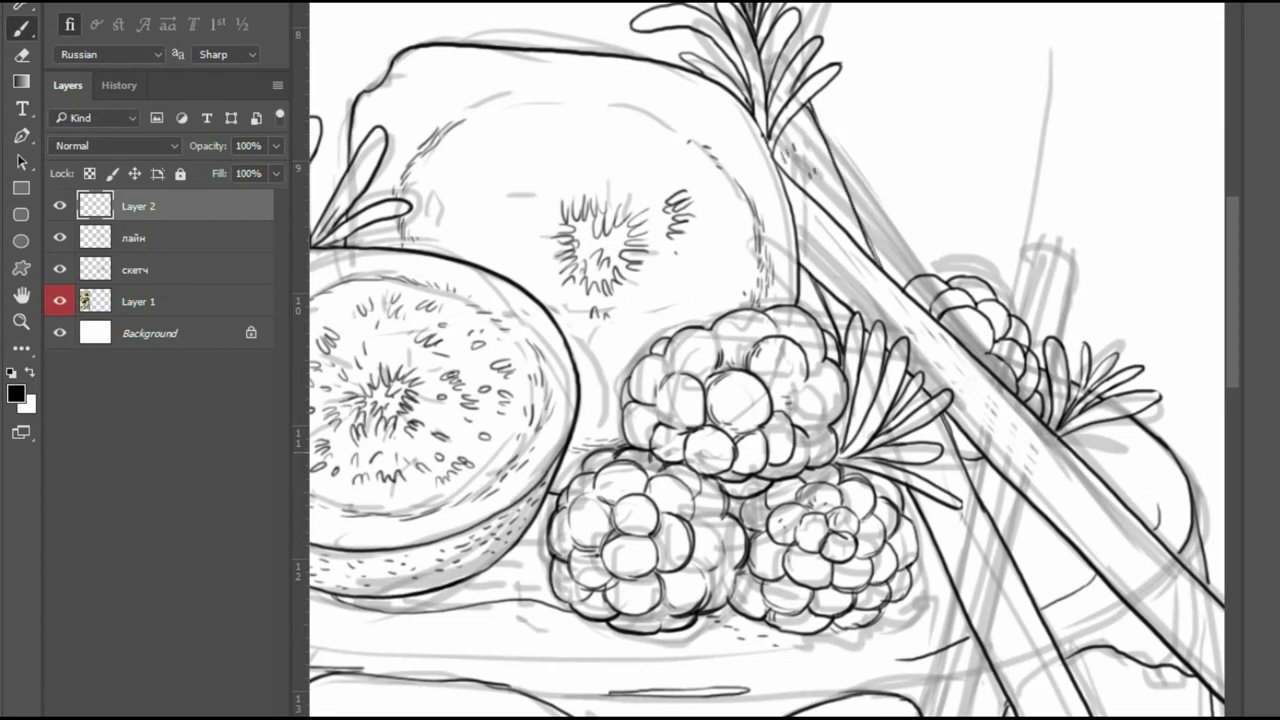
pyautogui.scroll(-1, 767, 360)
pyautogui.moveTo(956, 342); pyautogui.dragTo(1000, 458)
pyautogui.press('e')
pyautogui.moveTo(962, 350); pyautogui.dragTo(984, 428)
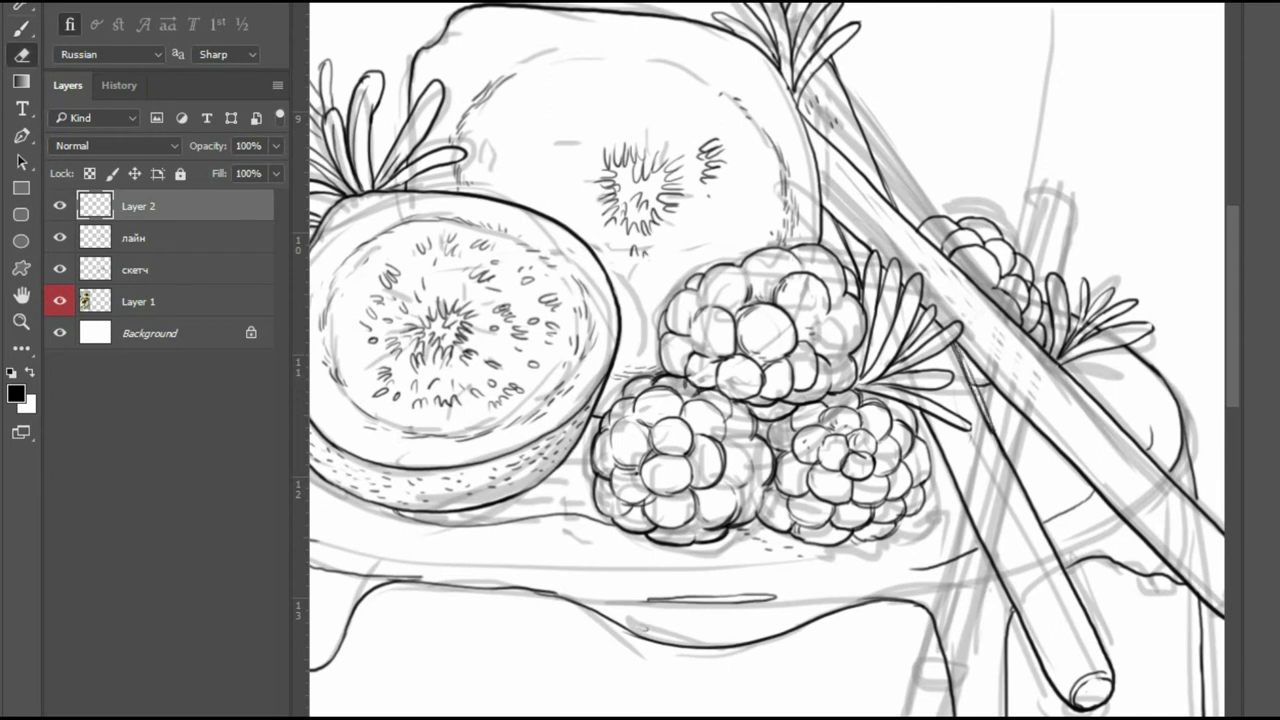
pyautogui.press('Delete')
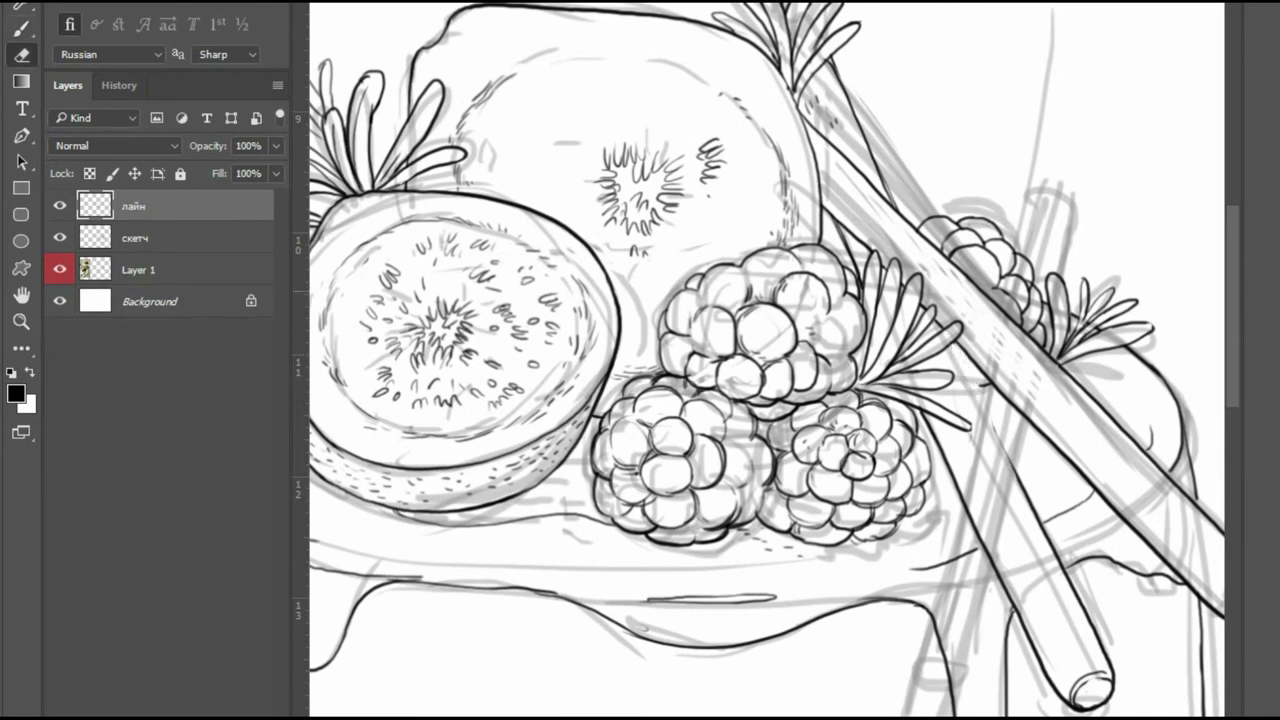
pyautogui.press('b')
pyautogui.moveTo(952, 342); pyautogui.dragTo(1024, 492)
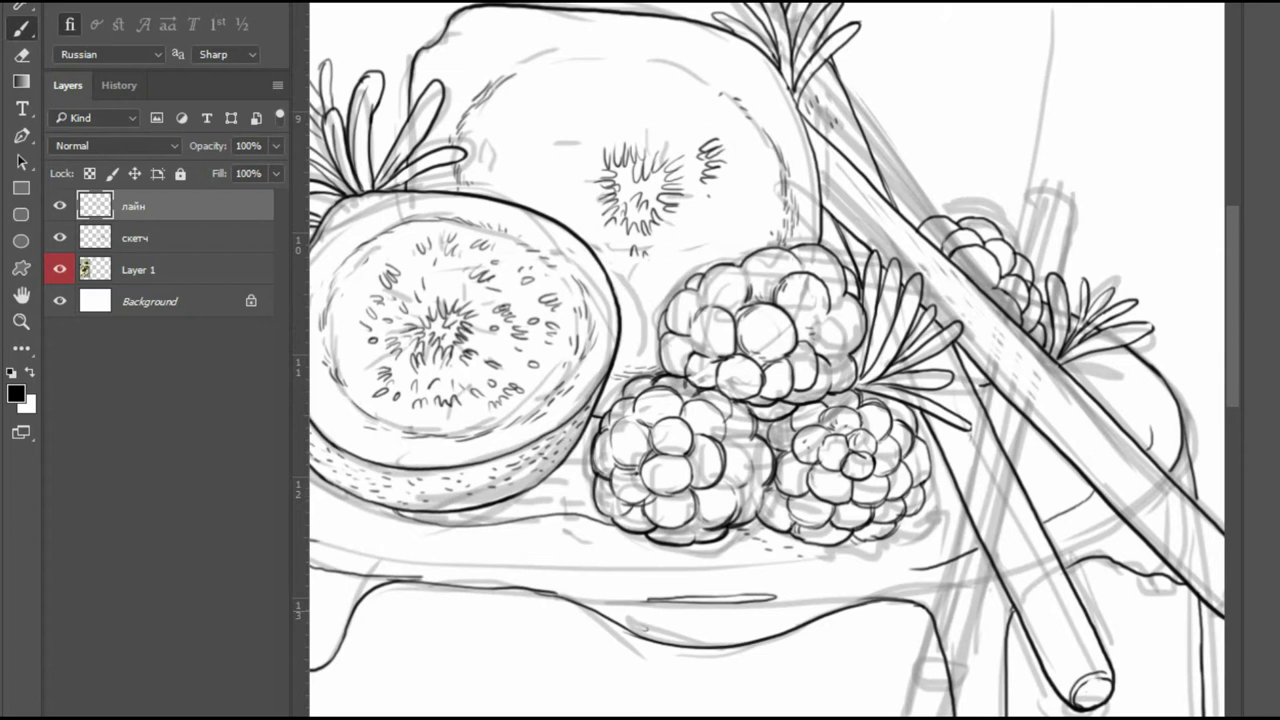
pyautogui.scroll(-3, 893, 419)
pyautogui.scroll(1, 893, 419)
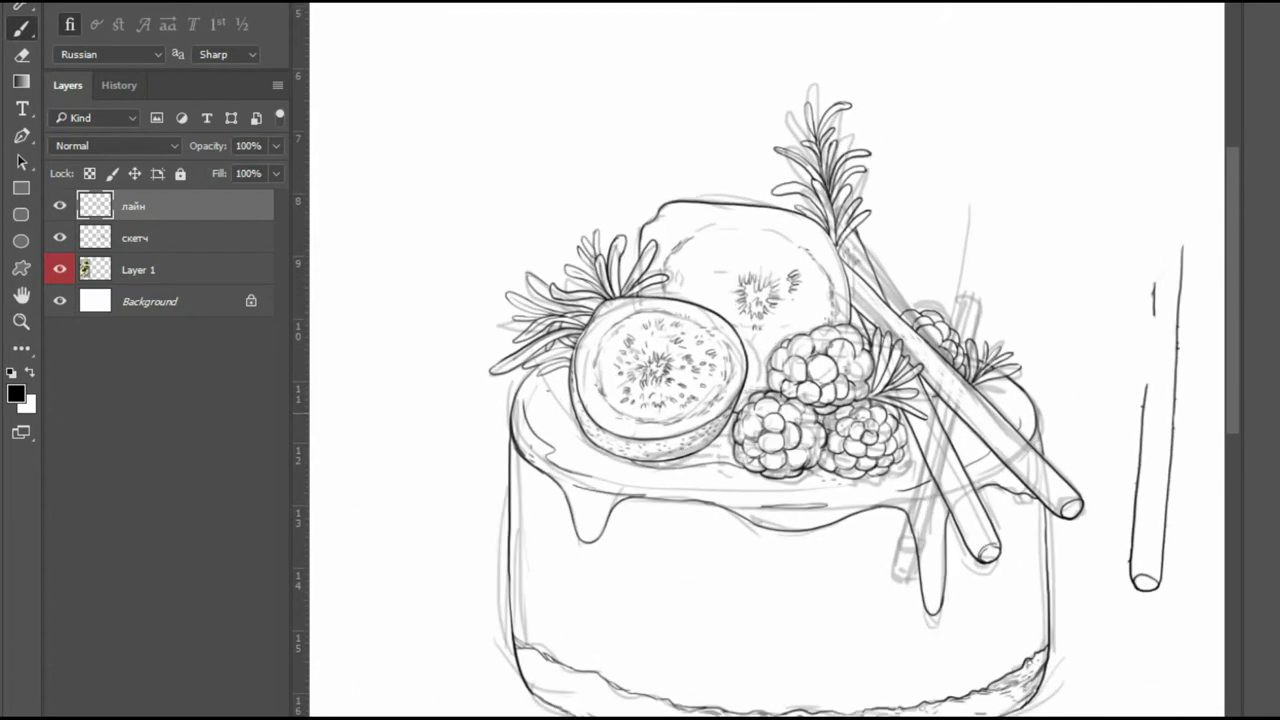
# Select the spare chocolate stick beside the cake, move it to its own layer, transform it and hide that layer.
pyautogui.moveTo(1150, 190); pyautogui.dragTo(1140, 196)
pyautogui.hotkey('alt', 'e')
pyautogui.press('t')
pyautogui.hotkey('alt', 'e')
pyautogui.press('p')
pyautogui.hotkey('ctrl', 't')
pyautogui.moveTo(767, 300); pyautogui.dragTo(930, 400)
pyautogui.moveTo(1000, 600); pyautogui.dragTo(1075, 530)
pyautogui.moveTo(930, 420); pyautogui.dragTo(940, 385)
pyautogui.moveTo(1060, 520); pyautogui.dragTo(1035, 548)
pyautogui.press('Return')
pyautogui.hotkey('ctrl', ',')
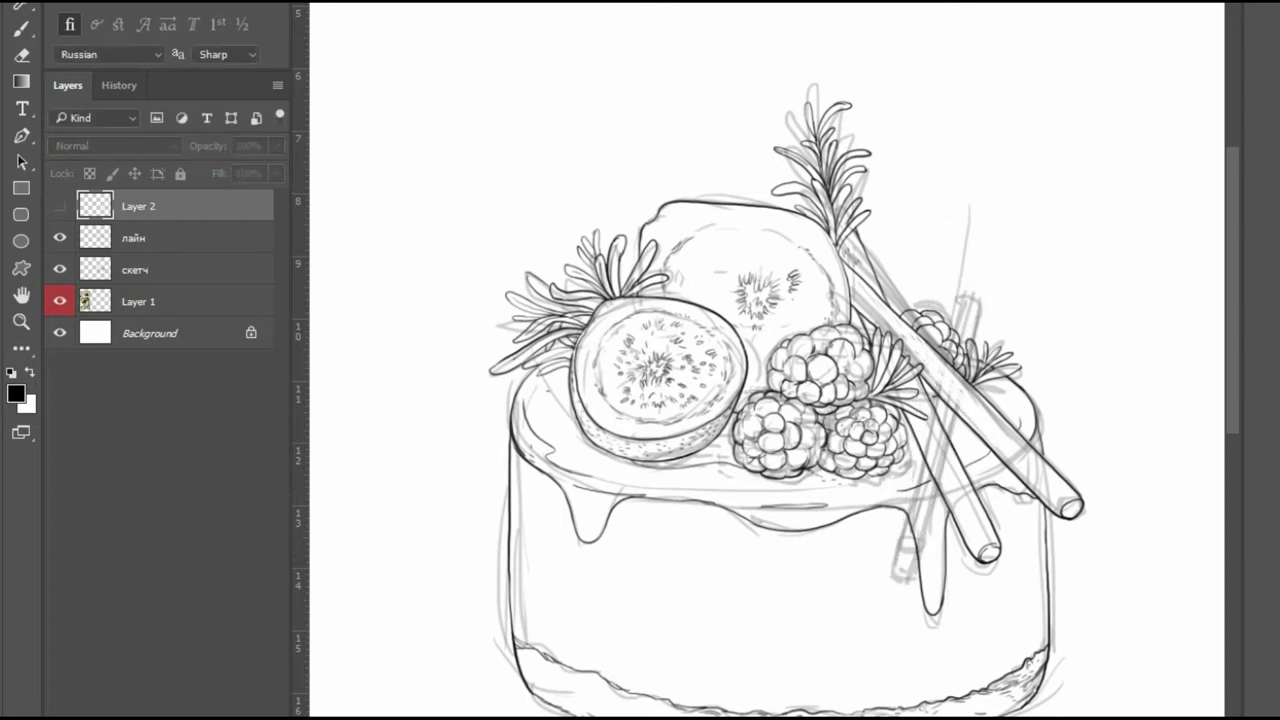
# Hide the sketch layer and ink more rosemary leaves on the лайн layer, left of the top sprig above the rear fig.
pyautogui.click(60, 269)
pyautogui.hotkey('ctrl', '-')
pyautogui.hotkey('ctrl', '-')
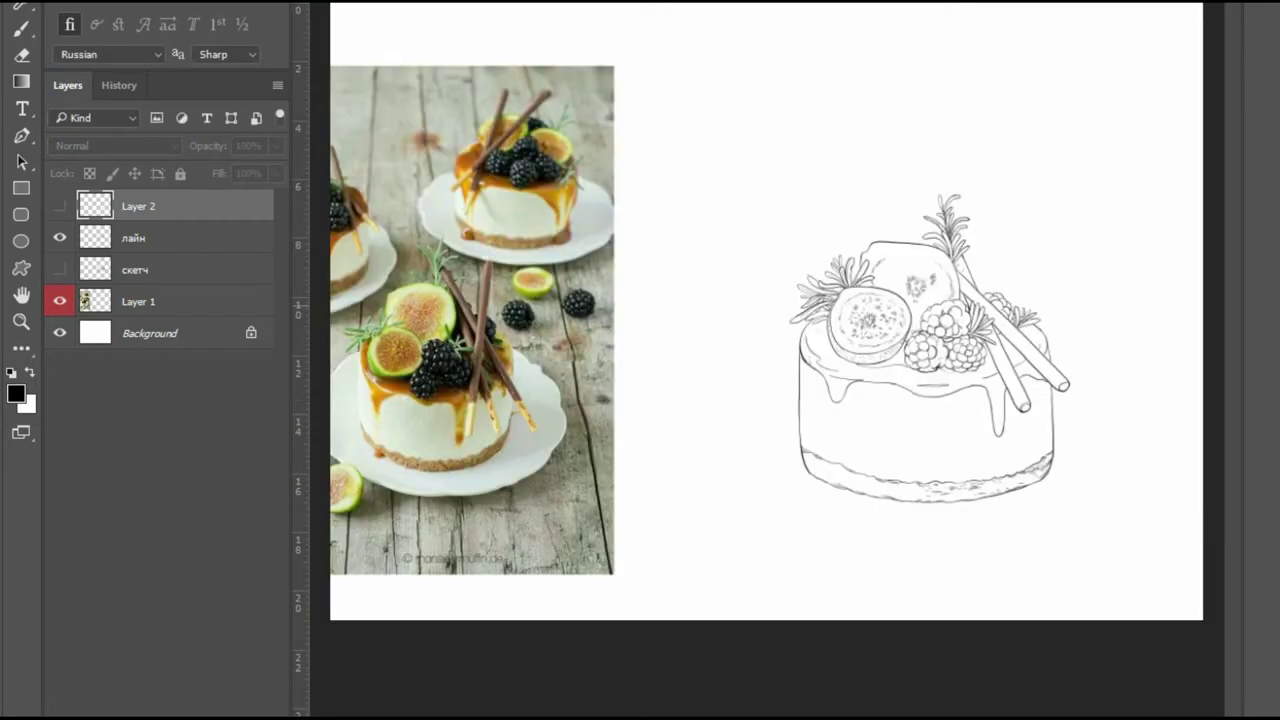
pyautogui.hotkey('ctrl', '+')
pyautogui.hotkey('ctrl', '+')
pyautogui.press('b')
pyautogui.hotkey('alt', '[')
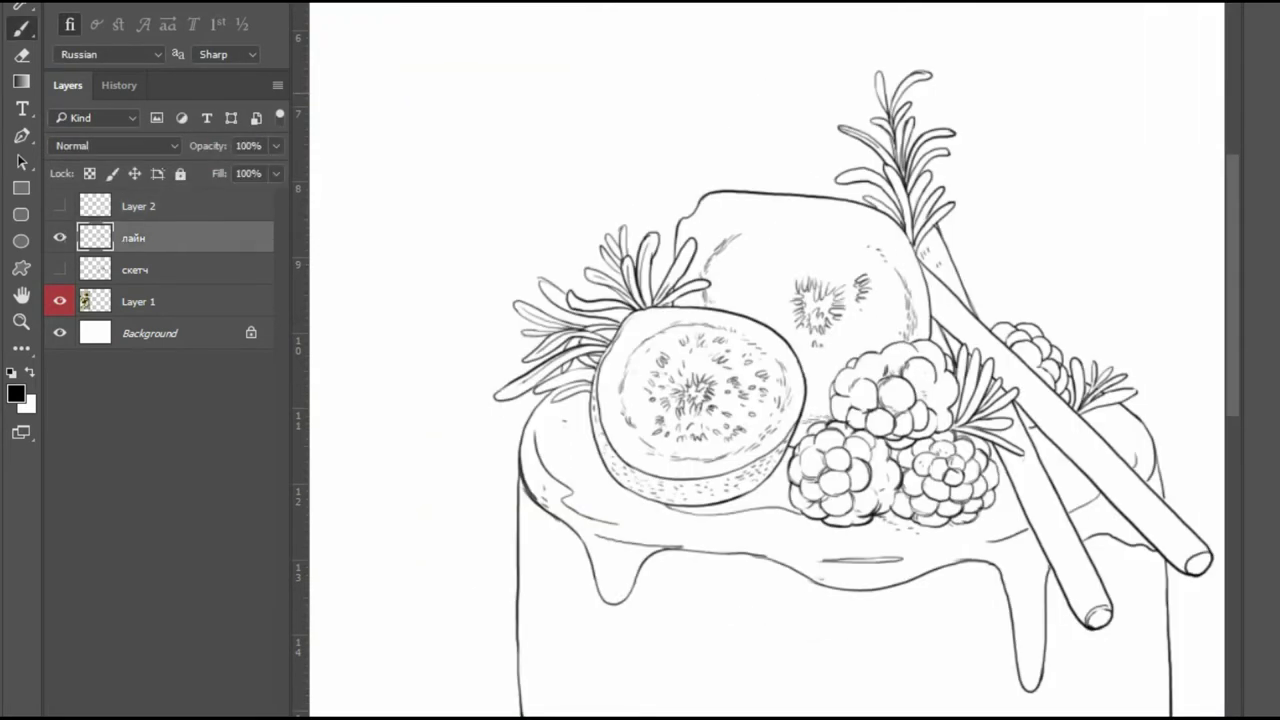
pyautogui.hotkey('ctrl', '+')
pyautogui.moveTo(698, 130); pyautogui.dragTo(778, 218)
pyautogui.moveTo(703, 205); pyautogui.dragTo(810, 252)
pyautogui.moveTo(780, 200); pyautogui.dragTo(820, 242)
pyautogui.moveTo(780, 160)
pyautogui.mouseDown()
pyautogui.moveTo(788, 108)
pyautogui.moveTo(810, 158)
pyautogui.mouseUp()
pyautogui.moveTo(816, 198)
pyautogui.mouseDown()
pyautogui.moveTo(830, 234)
pyautogui.moveTo(822, 140)
pyautogui.moveTo(852, 246)
pyautogui.mouseUp()
pyautogui.moveTo(804, 174); pyautogui.dragTo(864, 190)
pyautogui.moveTo(858, 258); pyautogui.dragTo(912, 302)
pyautogui.moveTo(910, 194); pyautogui.dragTo(946, 342)
pyautogui.moveTo(956, 194); pyautogui.dragTo(980, 232)
pyautogui.moveTo(958, 304); pyautogui.dragTo(974, 346)
pyautogui.moveTo(1014, 238); pyautogui.dragTo(972, 304)
pyautogui.moveTo(1030, 274); pyautogui.dragTo(976, 340)
pyautogui.scroll(-5, 760, 360)
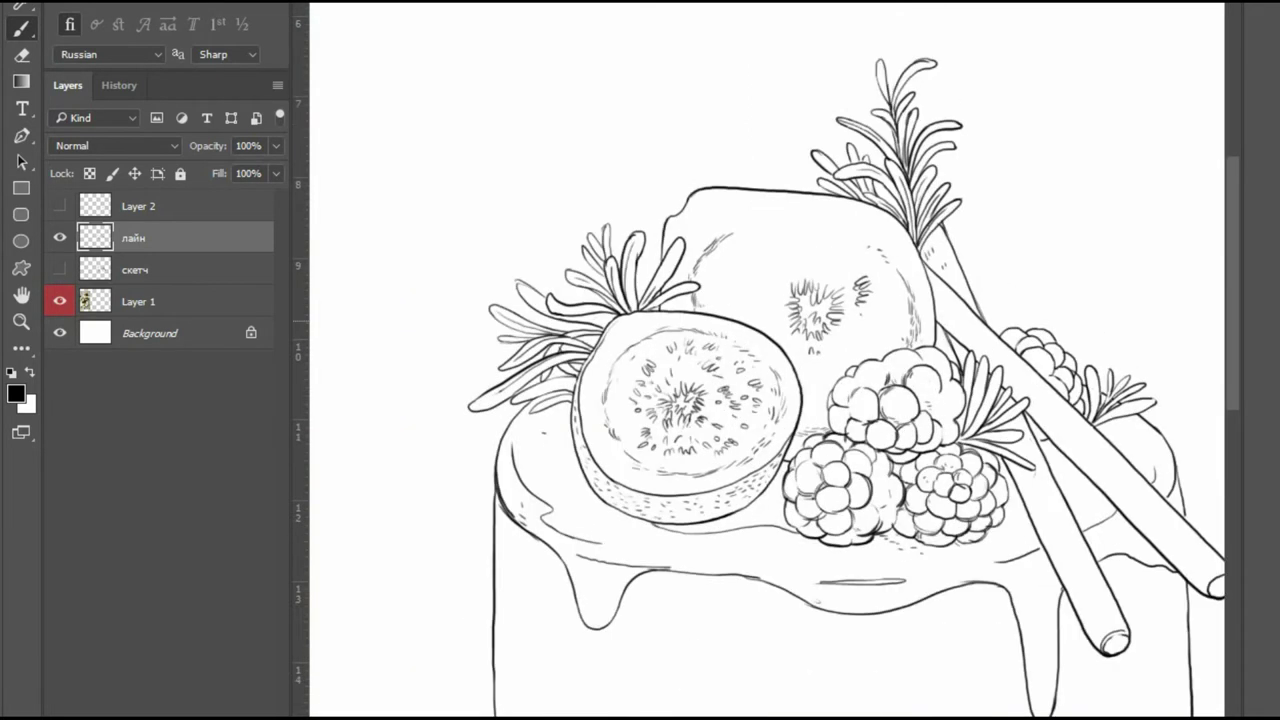
pyautogui.scroll(5, 967, 308)
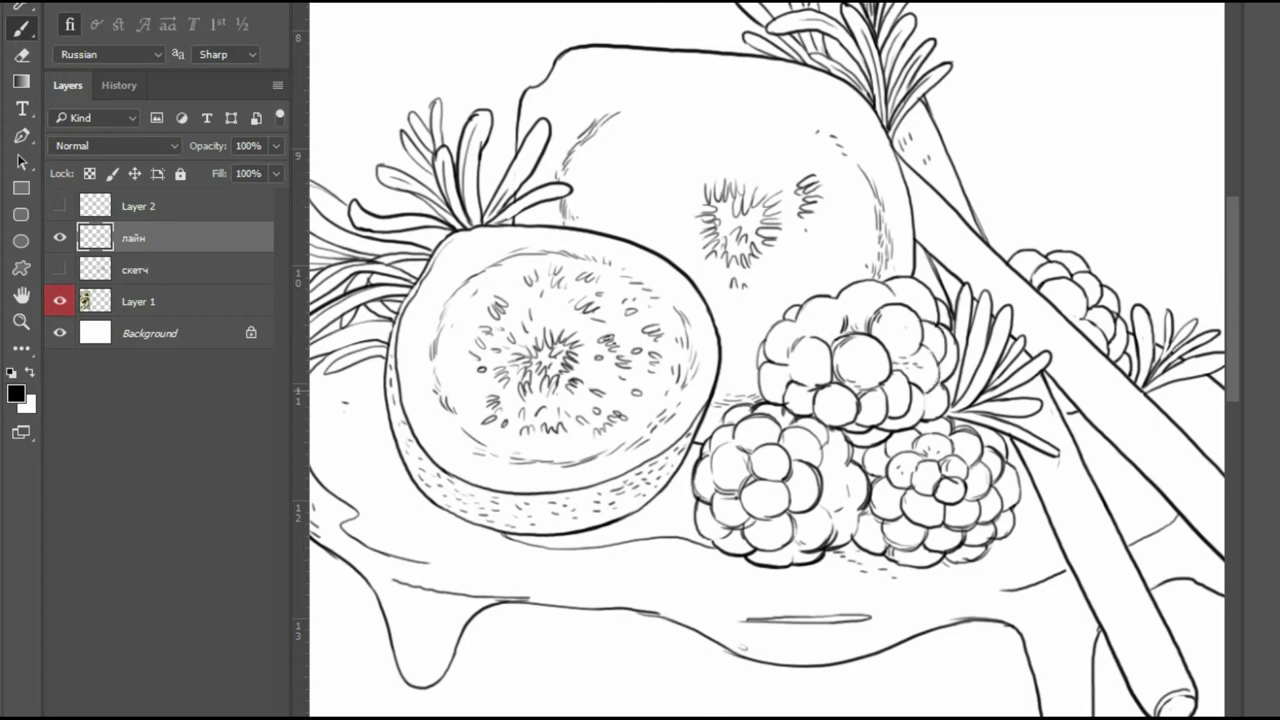
pyautogui.press('e')
pyautogui.press('b')
pyautogui.press('e')
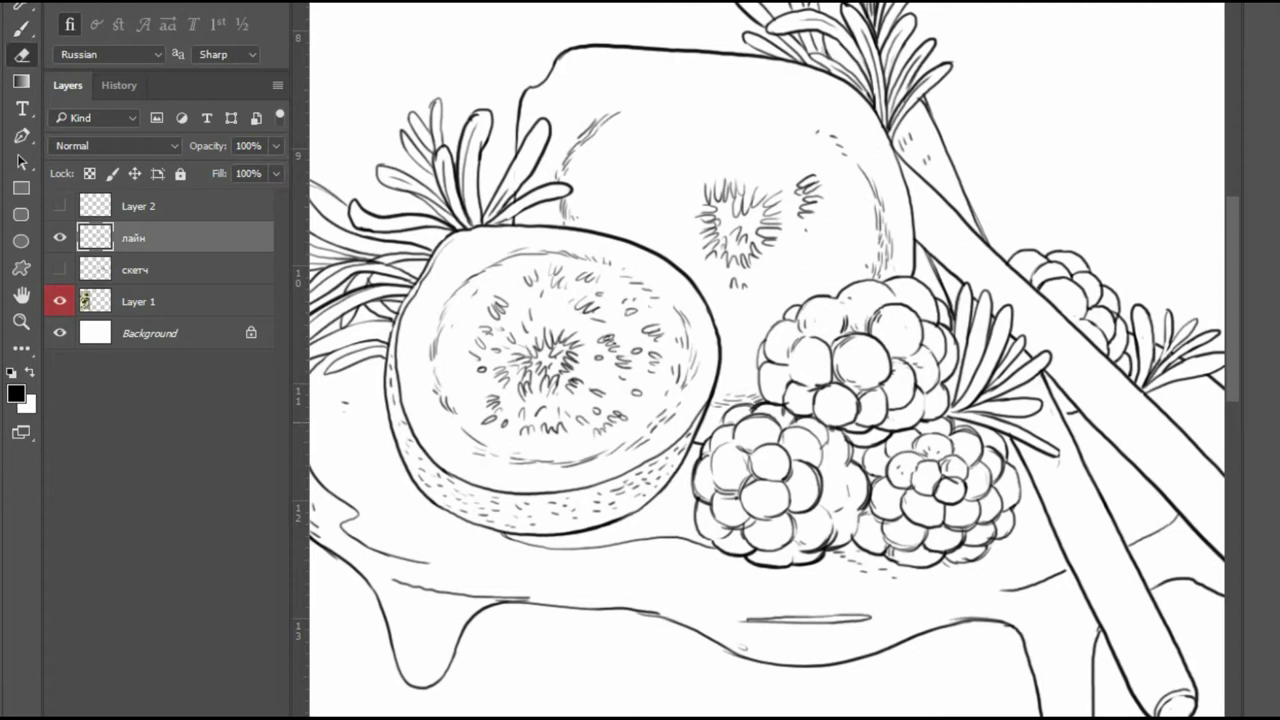
pyautogui.press('b')
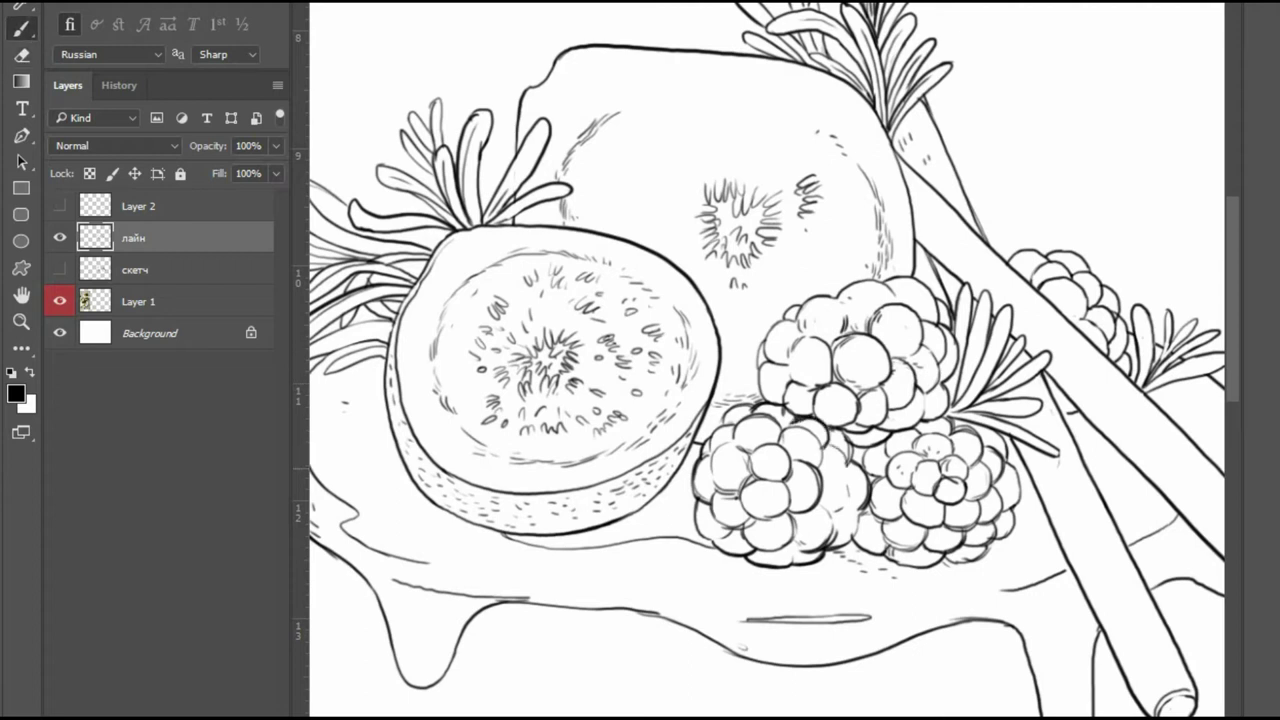
pyautogui.scroll(-5, 866, 470)
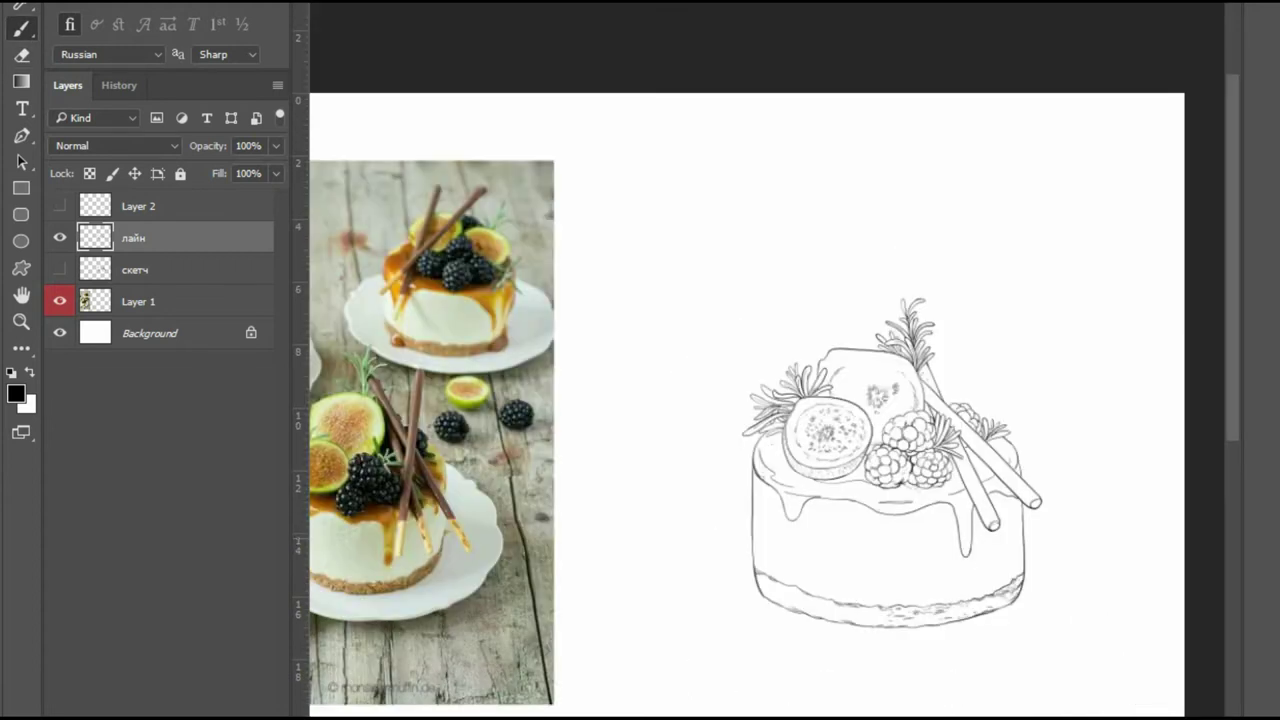
pyautogui.scroll(5, 975, 567)
pyautogui.press('e')
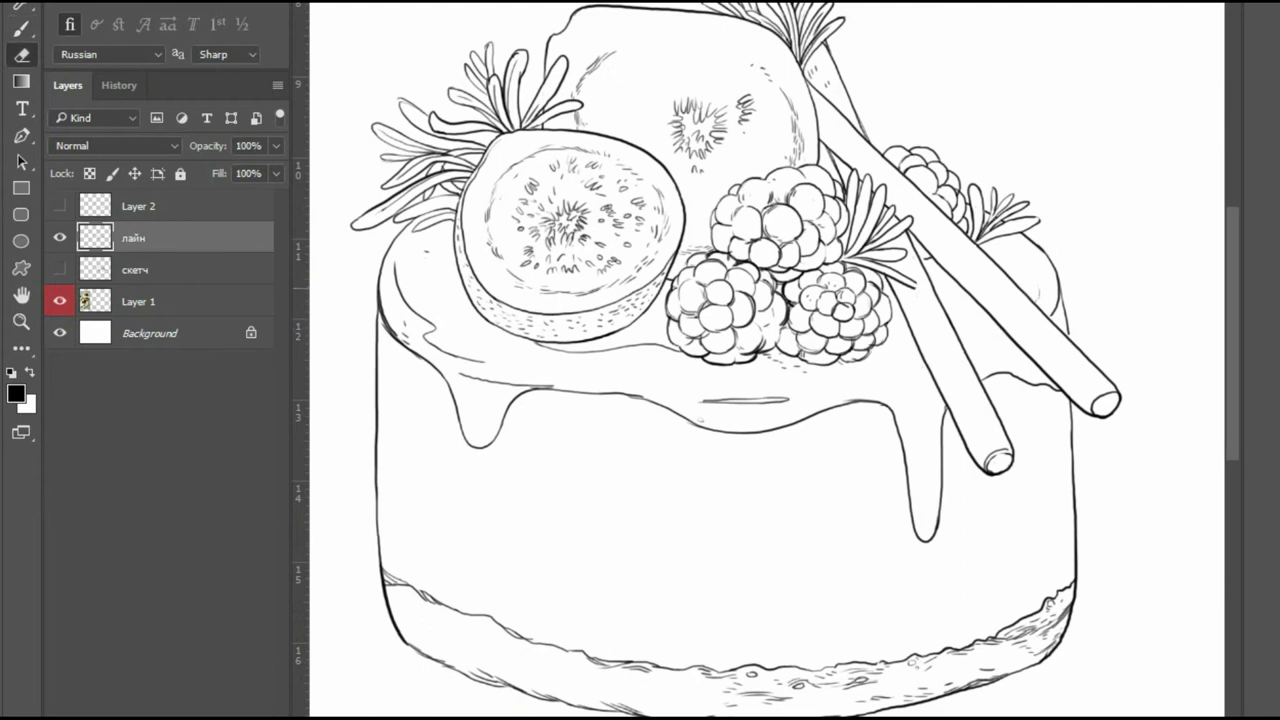
# Add a new layer, ink a curved caramel contour across the chocolate sticks, and erase it where it overlaps them.
pyautogui.press('b')
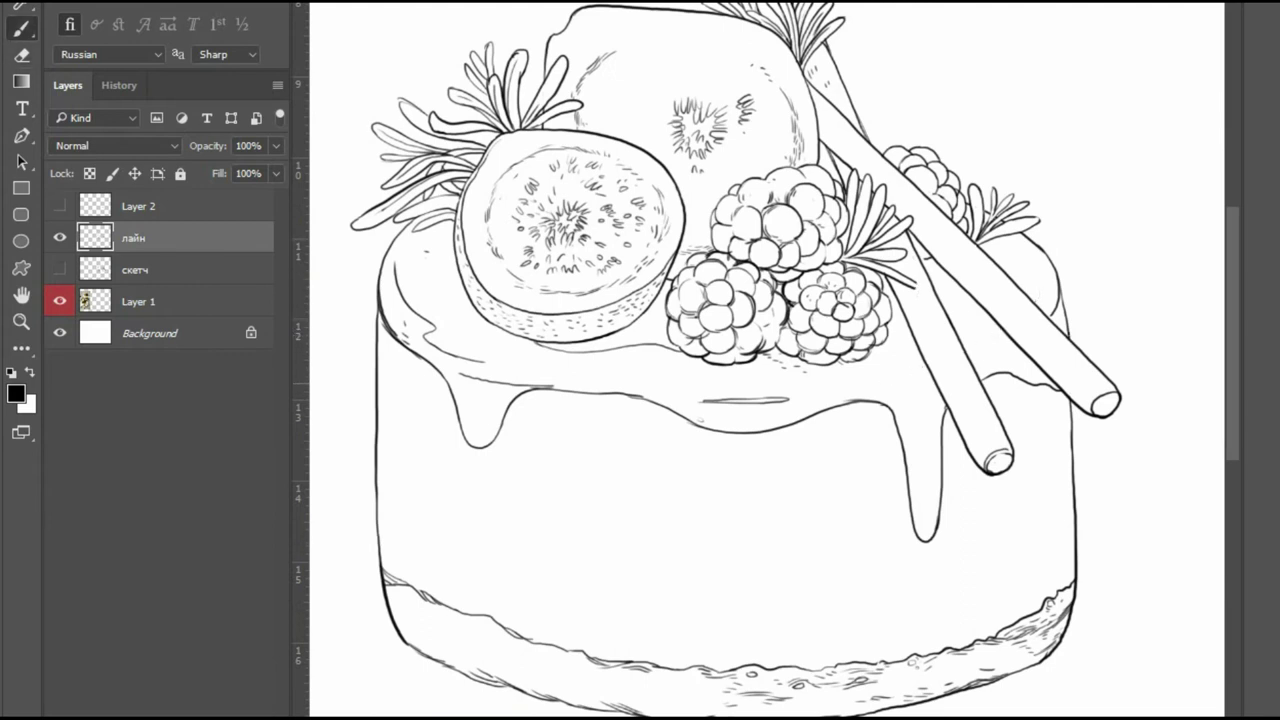
pyautogui.hotkey('ctrl', 'shift', 'alt', 'n')
pyautogui.moveTo(884, 380)
pyautogui.mouseDown()
pyautogui.moveTo(926, 370)
pyautogui.moveTo(1034, 290)
pyautogui.moveTo(1020, 263)
pyautogui.mouseUp()
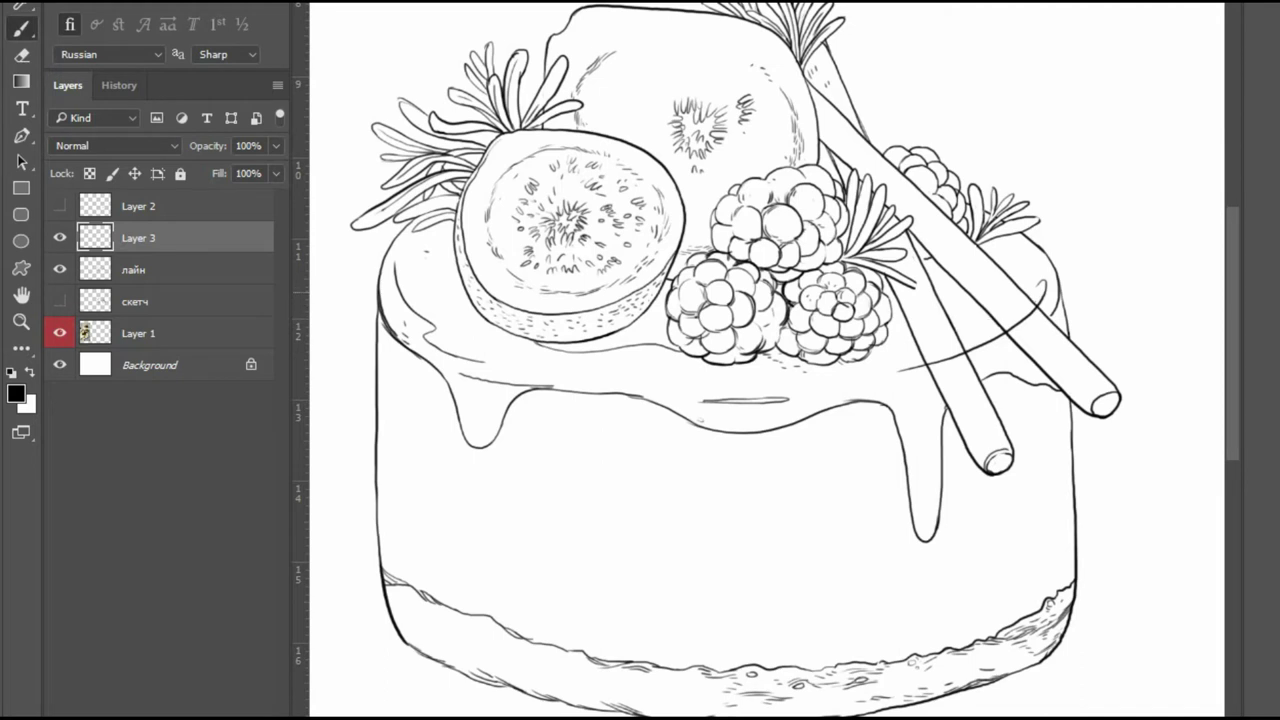
pyautogui.press('e')
pyautogui.moveTo(932, 362); pyautogui.dragTo(960, 355)
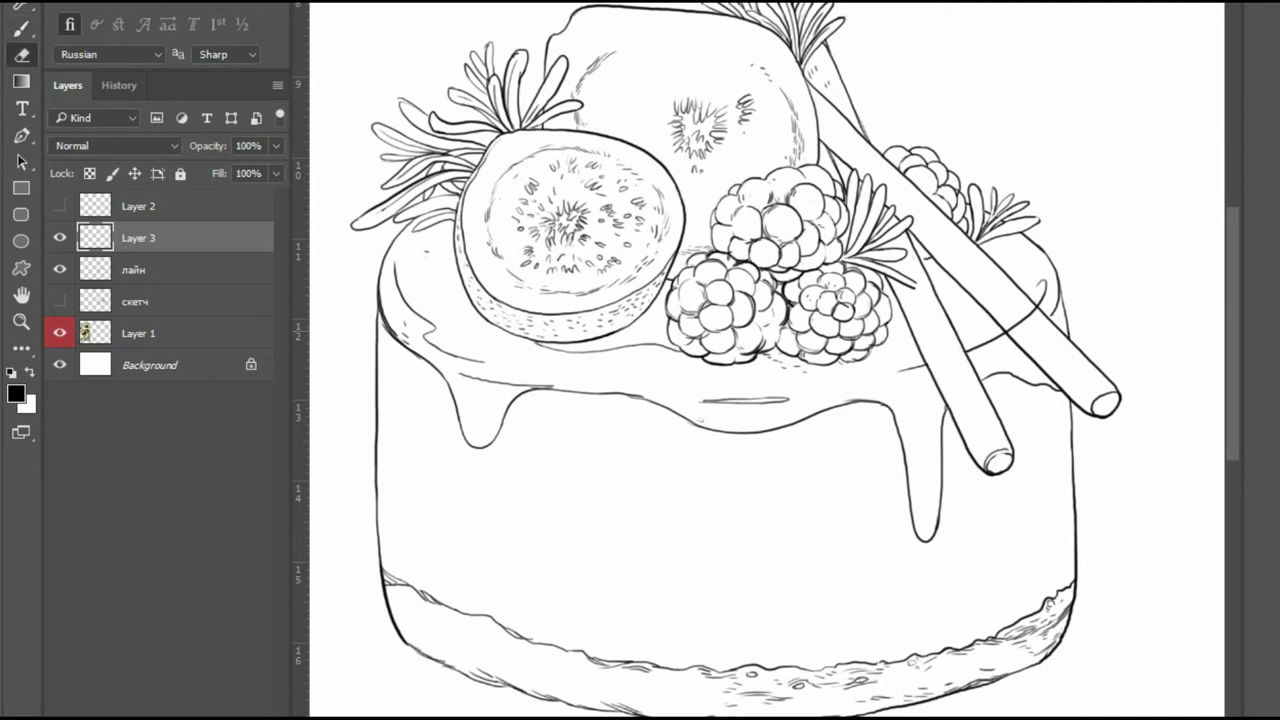
pyautogui.hotkey('ctrl', '0')
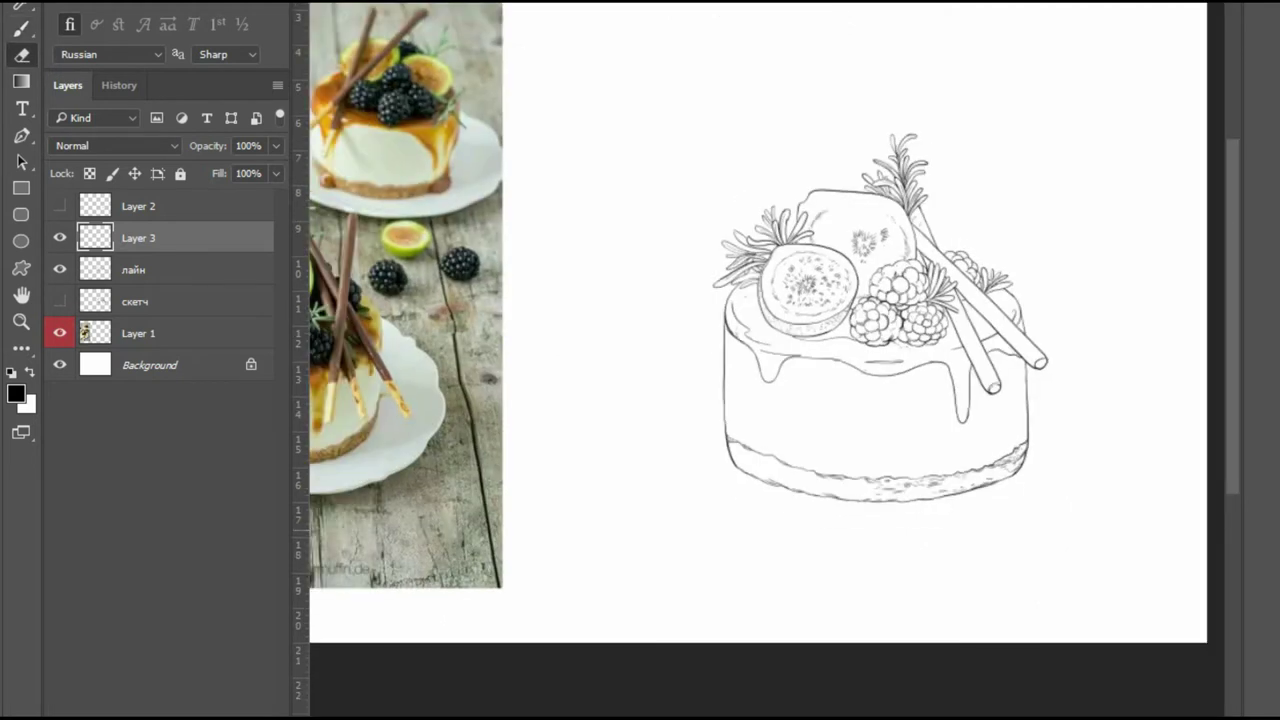
# Select the лайн layer and ink the crust's upper edge where it meets the cake's left side.
pyautogui.press('b')
pyautogui.scroll(3, 1006, 448)
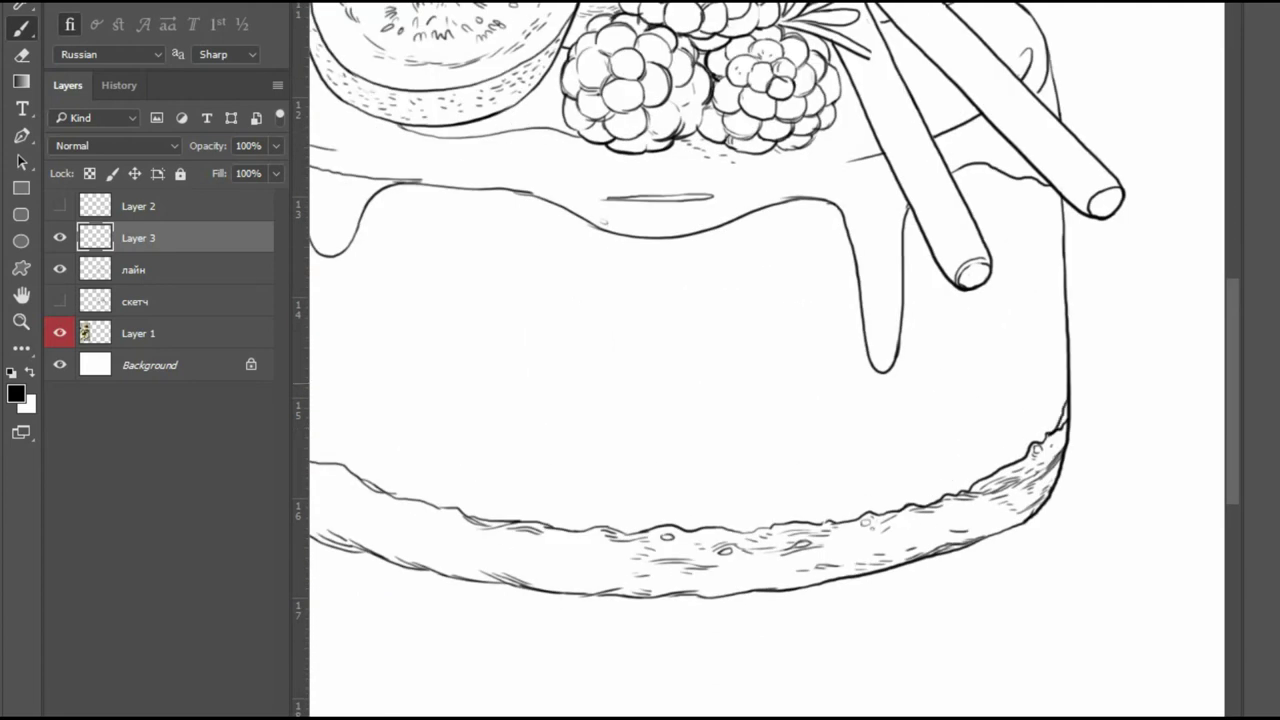
pyautogui.hotkey('alt', '[')
pyautogui.press('e')
pyautogui.press('b')
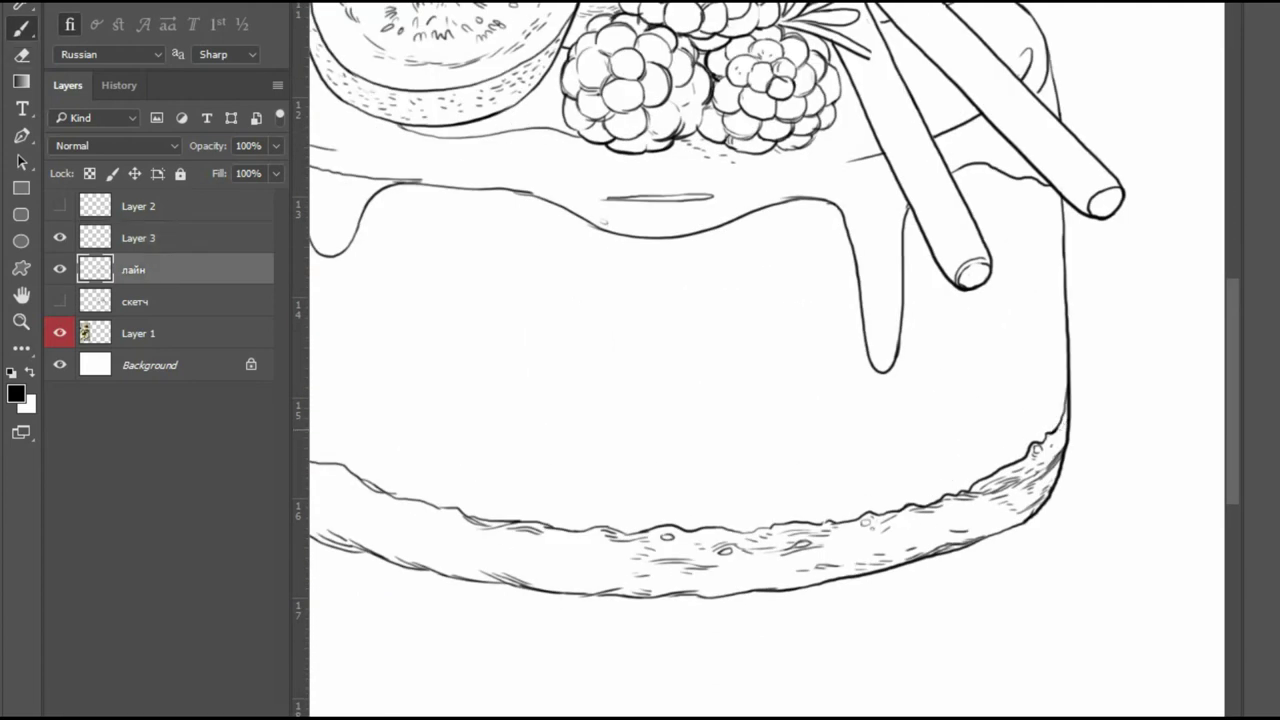
pyautogui.scroll(2, 640, 360)
pyautogui.moveTo(724, 342)
pyautogui.mouseDown()
pyautogui.moveTo(748, 402)
pyautogui.moveTo(772, 422)
pyautogui.moveTo(756, 422)
pyautogui.mouseUp()
pyautogui.press('e')
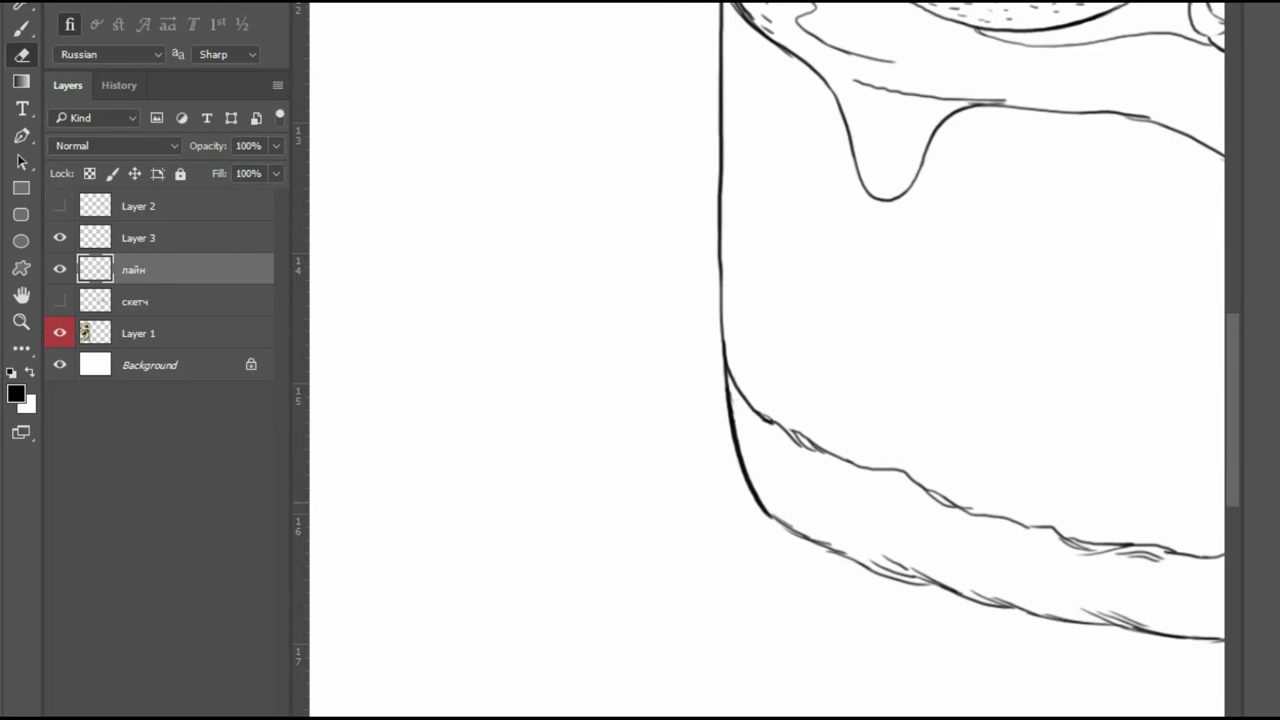
# Add short texture dashes across the cake's side and ink extra seed marks around the rear fig's center.
pyautogui.scroll(-4, 767, 360)
pyautogui.scroll(3, 767, 360)
pyautogui.press('b')
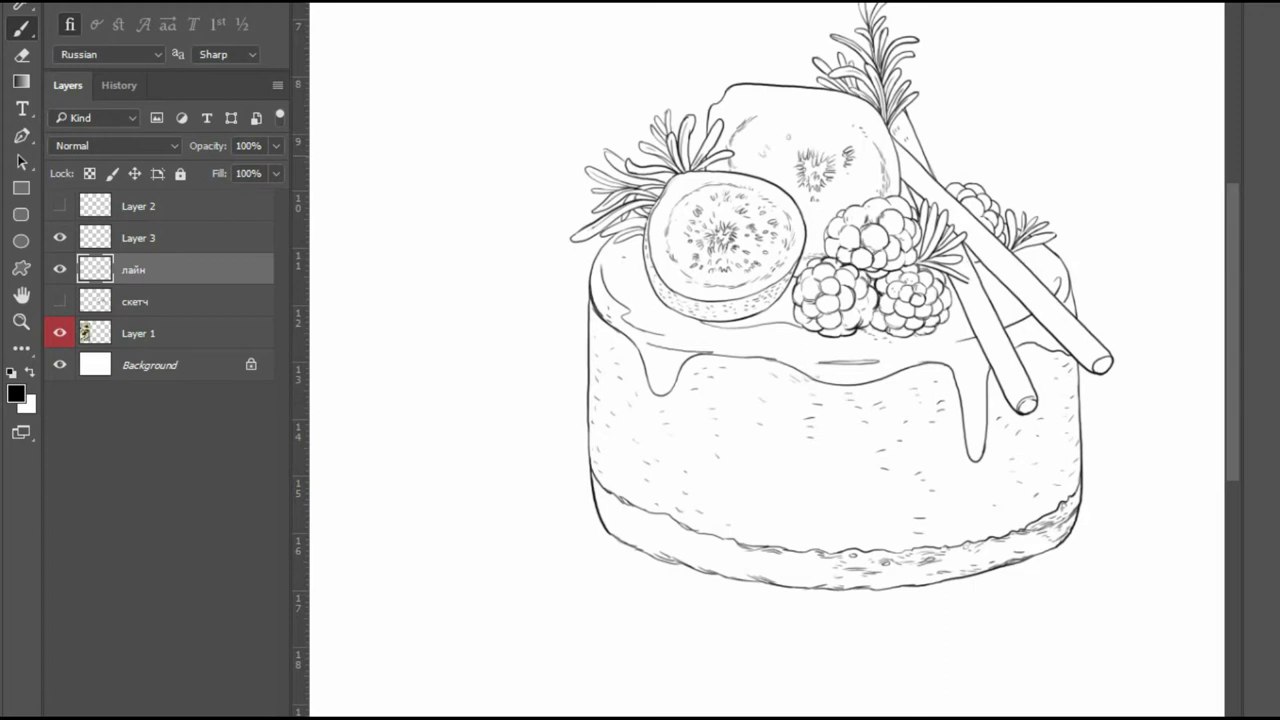
pyautogui.moveTo(866, 173); pyautogui.dragTo(863, 190)
pyautogui.moveTo(845, 201); pyautogui.dragTo(833, 207)
pyautogui.moveTo(762, 105); pyautogui.dragTo(856, 118)
pyautogui.moveTo(828, 127); pyautogui.dragTo(834, 133)
pyautogui.scroll(-2, 1120, 145)
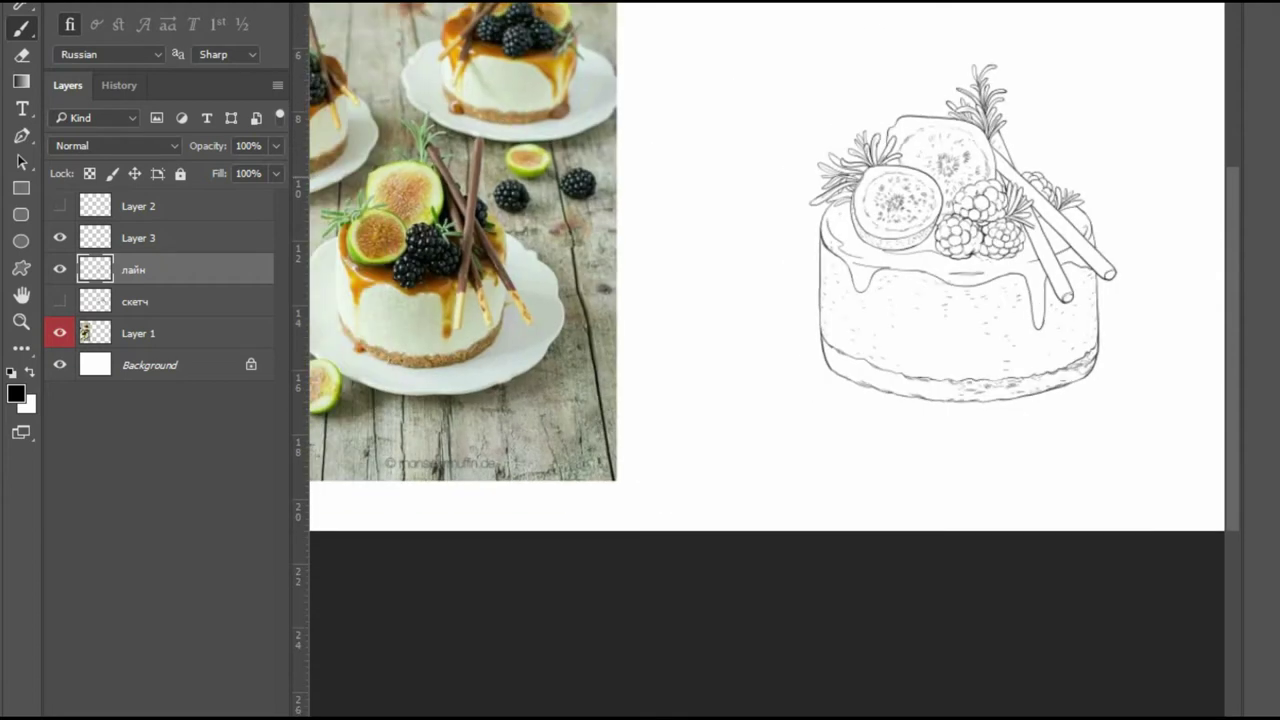
# Ink a small crumb on the crust's lower-left edge and erase the crust line running through it.
pyautogui.scroll(3, 858, 360)
pyautogui.moveTo(846, 392)
pyautogui.mouseDown()
pyautogui.moveTo(870, 366)
pyautogui.moveTo(894, 394)
pyautogui.mouseUp()
pyautogui.press('e')
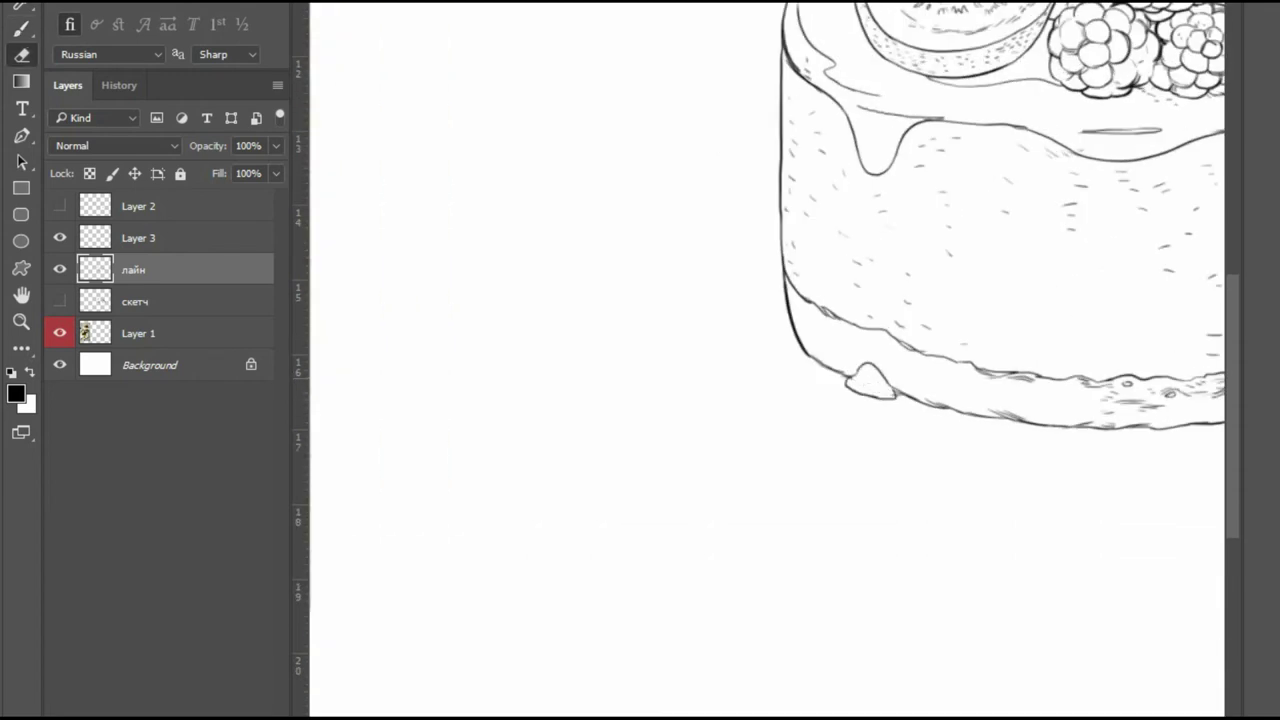
# Fill the crust with short texture strokes along its left and middle parts.
pyautogui.press('b')
pyautogui.moveTo(848, 334); pyautogui.dragTo(868, 346)
pyautogui.moveTo(876, 344)
pyautogui.mouseDown()
pyautogui.moveTo(924, 362)
pyautogui.moveTo(906, 386)
pyautogui.mouseUp()
pyautogui.moveTo(924, 388); pyautogui.dragTo(960, 396)
pyautogui.moveTo(968, 376); pyautogui.dragTo(996, 394)
pyautogui.moveTo(984, 398); pyautogui.dragTo(1008, 406)
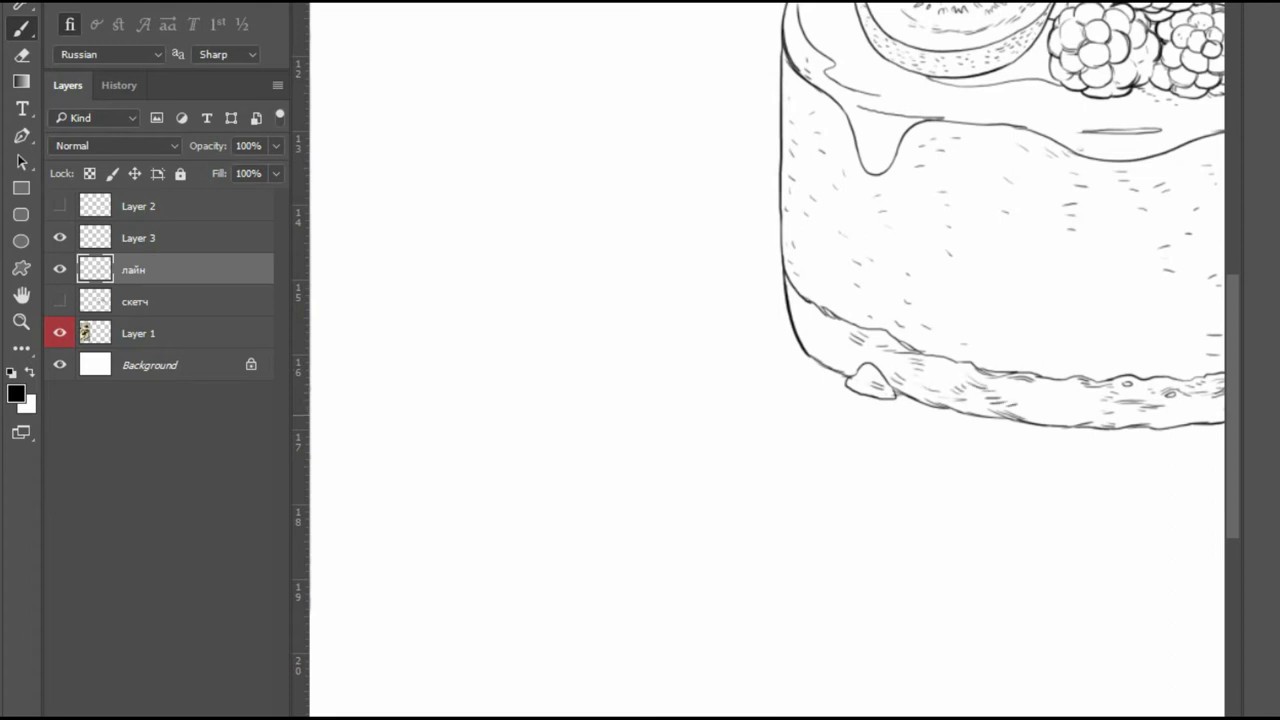
pyautogui.moveTo(802, 328)
pyautogui.mouseDown()
pyautogui.moveTo(816, 342)
pyautogui.moveTo(820, 326)
pyautogui.moveTo(856, 368)
pyautogui.mouseUp()
pyautogui.moveTo(1044, 394); pyautogui.dragTo(1094, 414)
pyautogui.moveTo(1059, 417); pyautogui.dragTo(1071, 419)
pyautogui.scroll(-3, 841, 640)
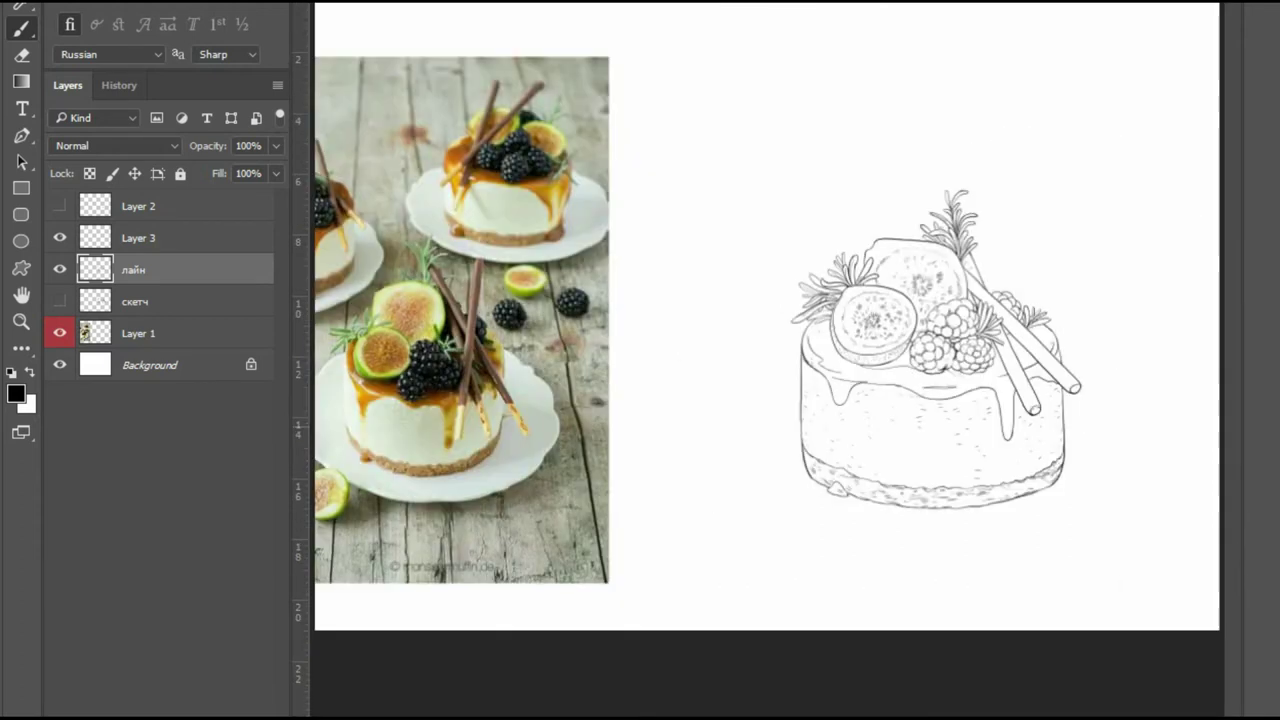
pyautogui.scroll(3, 1000, 300)
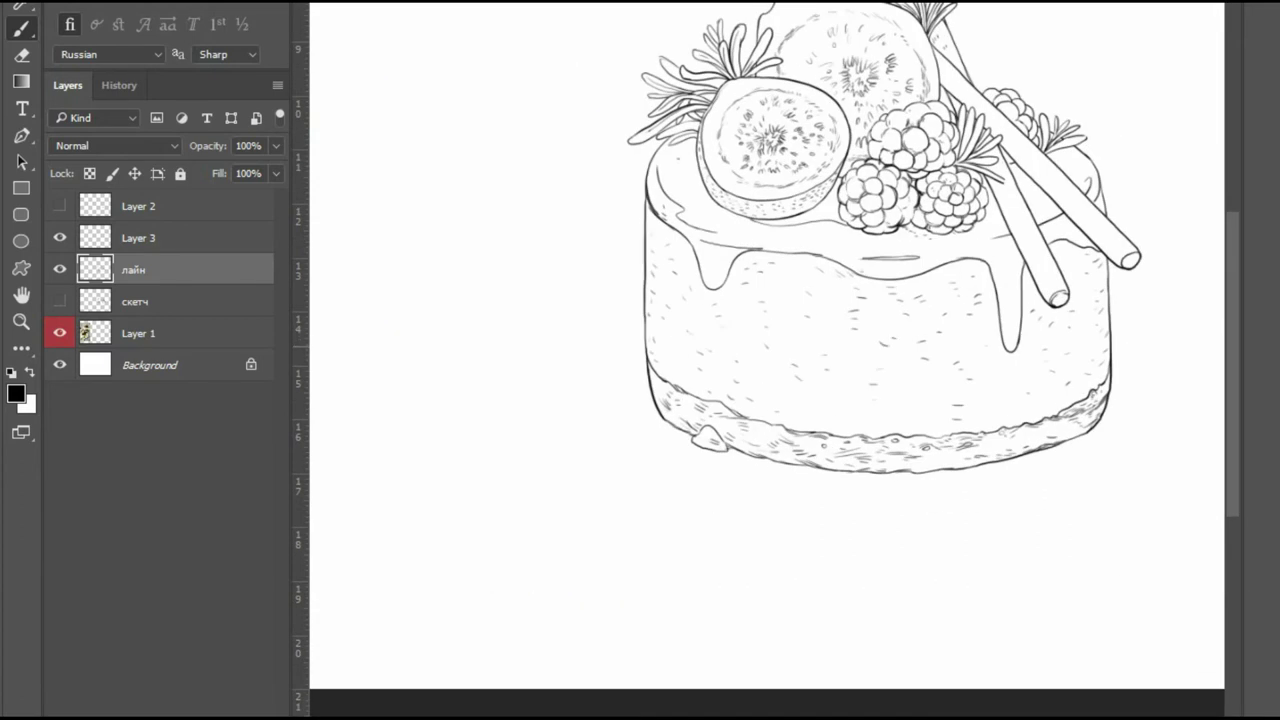
pyautogui.scroll(-3, 760, 360)
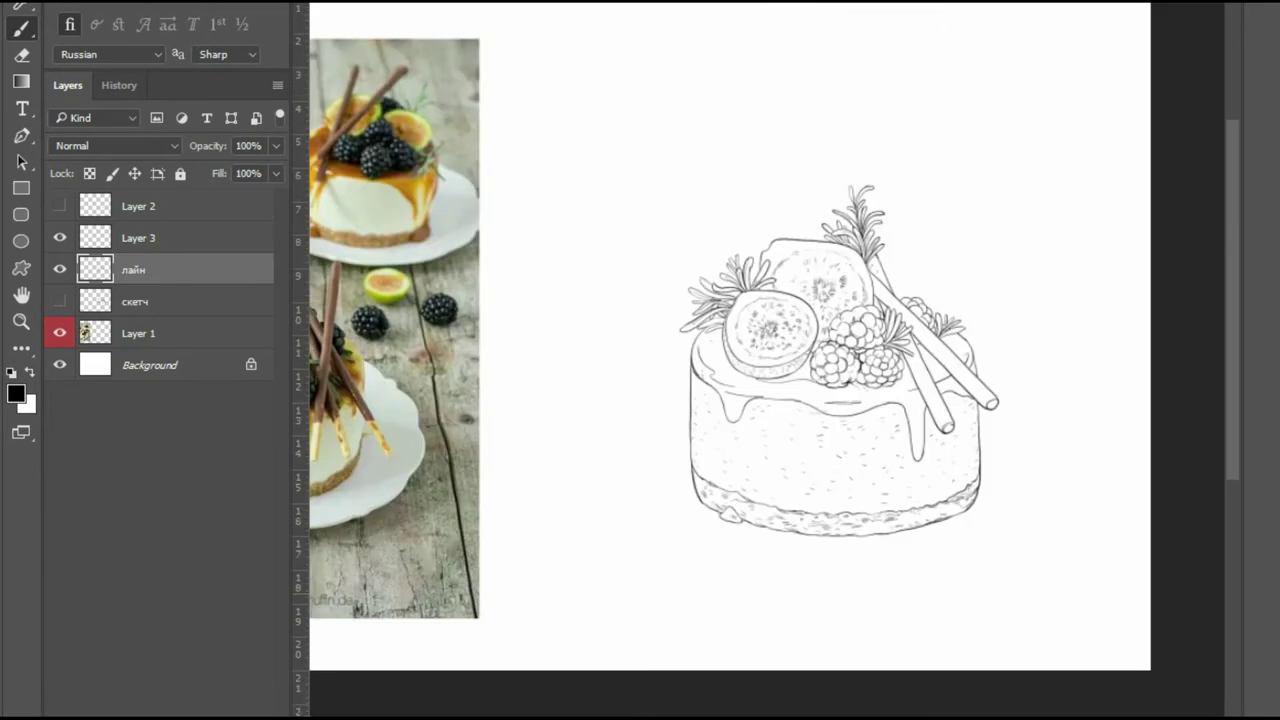
# Remove Layer 3 and add a layer named цвет between the лайн and скетч layers.
pyautogui.scroll(3, 760, 360)
pyautogui.click(138, 237)
pyautogui.press('Delete')
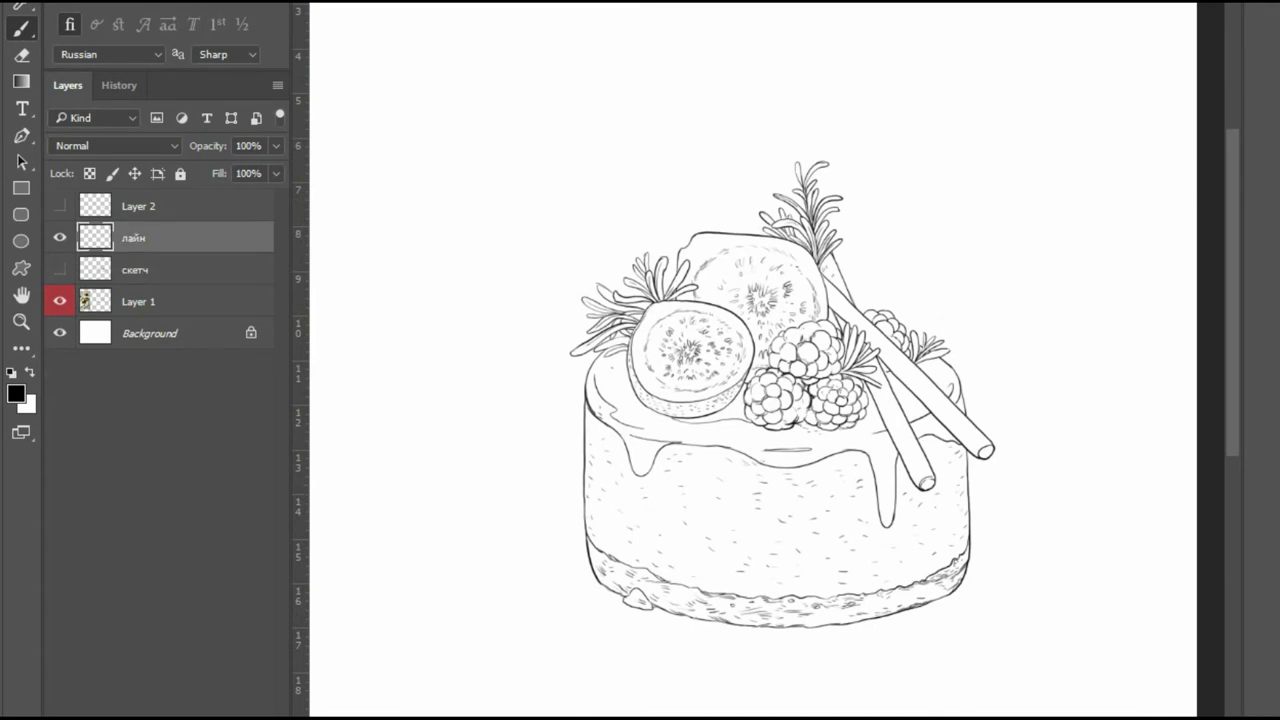
pyautogui.doubleClick(133, 269)
pyautogui.write('цвет')
# Choose a pale yellow and paint the cake's side between the caramel and the crust.
pyautogui.click(15, 393)
pyautogui.click(1263, 75)
pyautogui.press('Return')
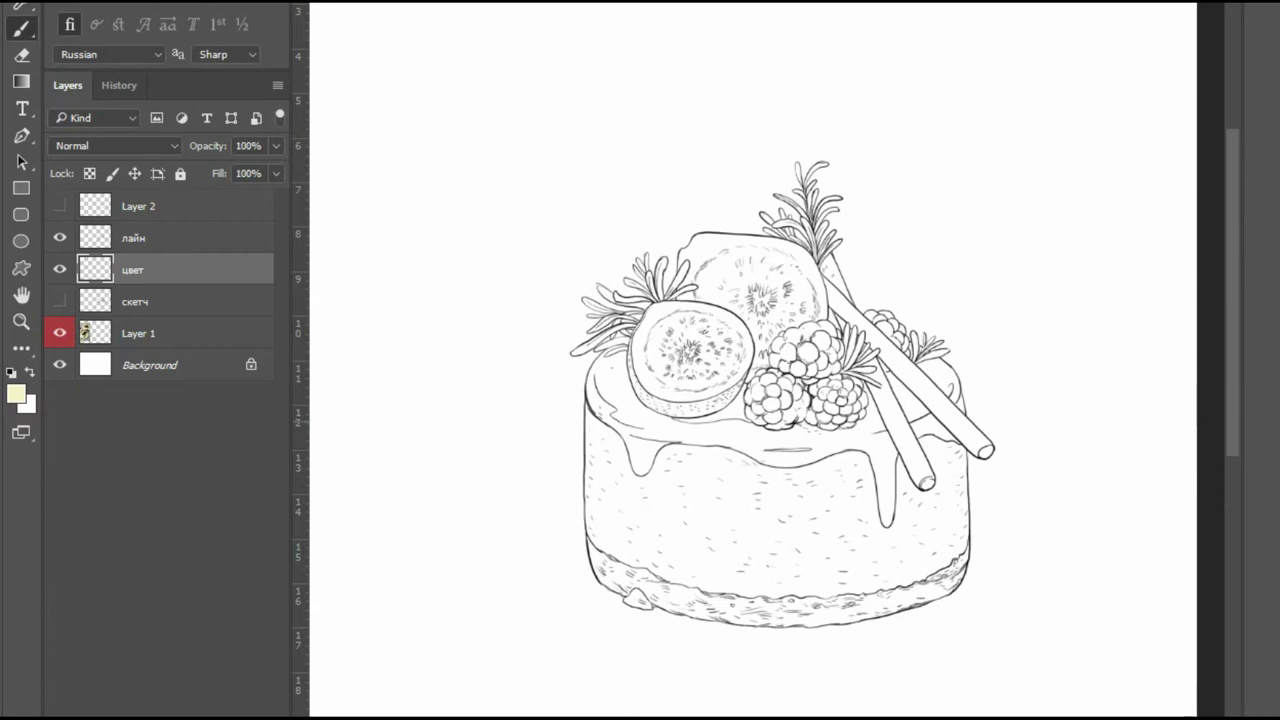
pyautogui.moveTo(610, 440)
pyautogui.mouseDown()
pyautogui.moveTo(630, 550)
pyautogui.moveTo(810, 590)
pyautogui.moveTo(925, 500)
pyautogui.moveTo(960, 420)
pyautogui.mouseUp()
pyautogui.moveTo(875, 592)
pyautogui.mouseDown()
pyautogui.moveTo(600, 410)
pyautogui.moveTo(690, 450)
pyautogui.mouseUp()
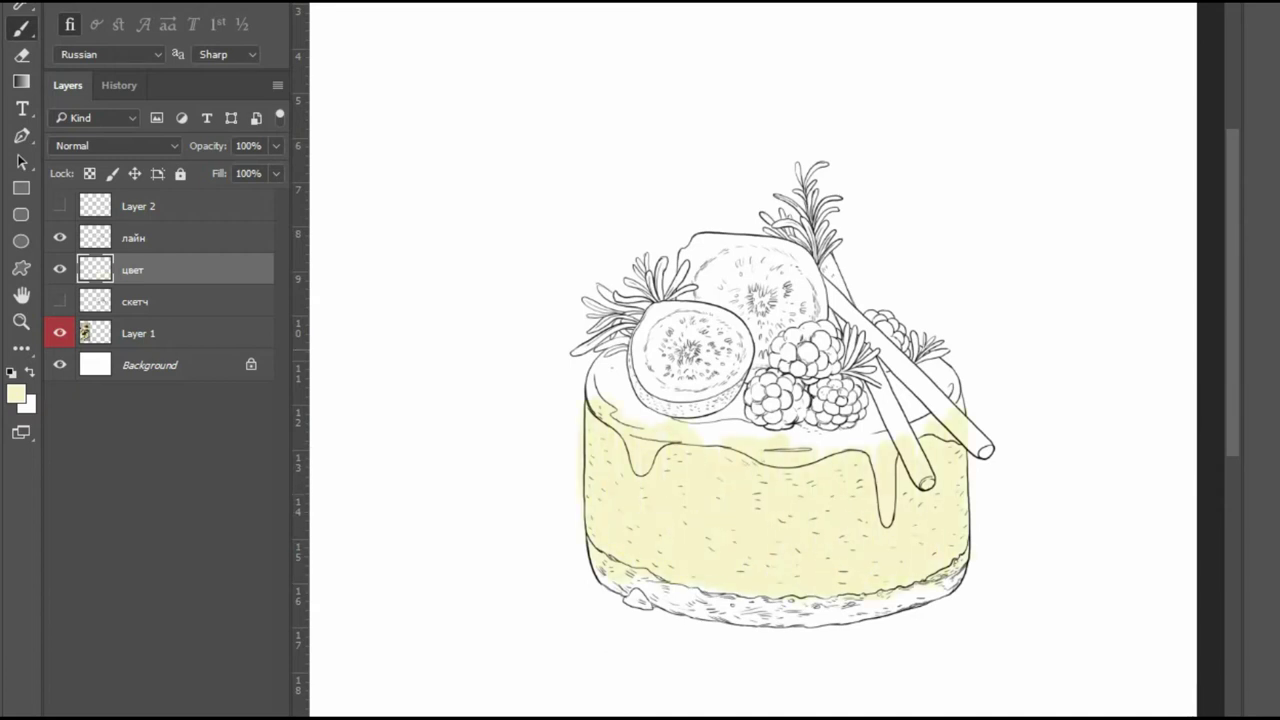
# Paint the caramel topping and the small crumb beside the crust orange.
pyautogui.click(15, 393)
pyautogui.press('Return')
pyautogui.moveTo(605, 355)
pyautogui.mouseDown()
pyautogui.moveTo(633, 450)
pyautogui.moveTo(735, 407)
pyautogui.moveTo(795, 450)
pyautogui.moveTo(853, 437)
pyautogui.moveTo(877, 415)
pyautogui.moveTo(890, 520)
pyautogui.moveTo(897, 385)
pyautogui.moveTo(920, 415)
pyautogui.moveTo(945, 360)
pyautogui.mouseUp()
pyautogui.moveTo(628, 595); pyautogui.dragTo(648, 605)
# Choose a dark brown and paint the crust along the cake's base.
pyautogui.click(15, 394)
pyautogui.press('Return')
pyautogui.moveTo(598, 565)
pyautogui.mouseDown()
pyautogui.moveTo(620, 592)
pyautogui.moveTo(840, 620)
pyautogui.moveTo(965, 560)
pyautogui.moveTo(920, 605)
pyautogui.mouseUp()
# Sample caramel tones from the reference photo and paint them over the glaze.
pyautogui.hotkey('ctrl', '-')
pyautogui.keyDown('alt'); pyautogui.click(458, 374); pyautogui.keyUp('alt')
pyautogui.keyDown('alt'); pyautogui.click(457, 381); pyautogui.keyUp('alt')
pyautogui.scroll(5, 788, 350)
pyautogui.moveTo(870, 360)
pyautogui.mouseDown()
pyautogui.moveTo(905, 295)
pyautogui.moveTo(1160, 395)
pyautogui.moveTo(1110, 410)
pyautogui.mouseUp()
# Refill the cake's side with a pale gray-green using the Paint Bucket.
pyautogui.hotkey('ctrl', '-')
pyautogui.hotkey('ctrl', '-')
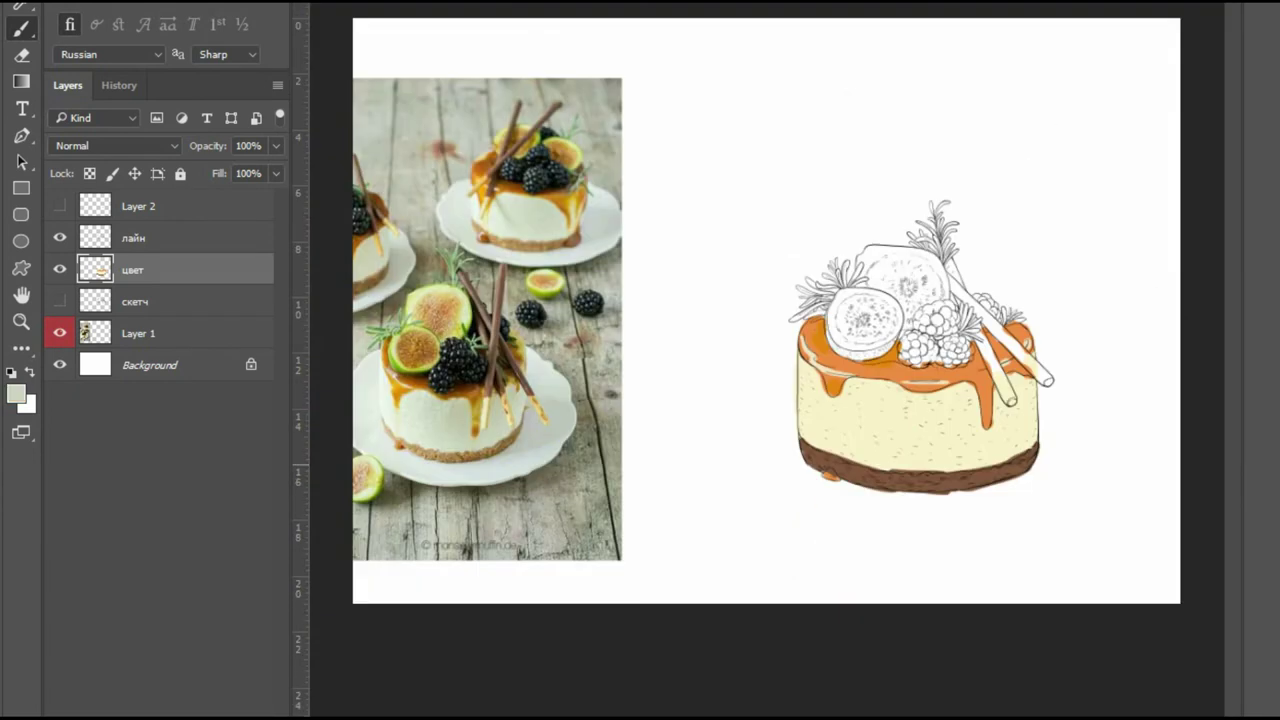
pyautogui.press('r')
pyautogui.click(28, 348)
pyautogui.click(130, 668)
pyautogui.click(900, 430)
pyautogui.hotkey('ctrl', 'z')
pyautogui.keyDown('alt'); pyautogui.click(423, 428); pyautogui.keyUp('alt')
pyautogui.hotkey('ctrl', 'z')
# Sample the fig's color from the reference photo and paint both figs light yellow-green.
pyautogui.keyDown('alt'); pyautogui.click(406, 371); pyautogui.keyUp('alt')
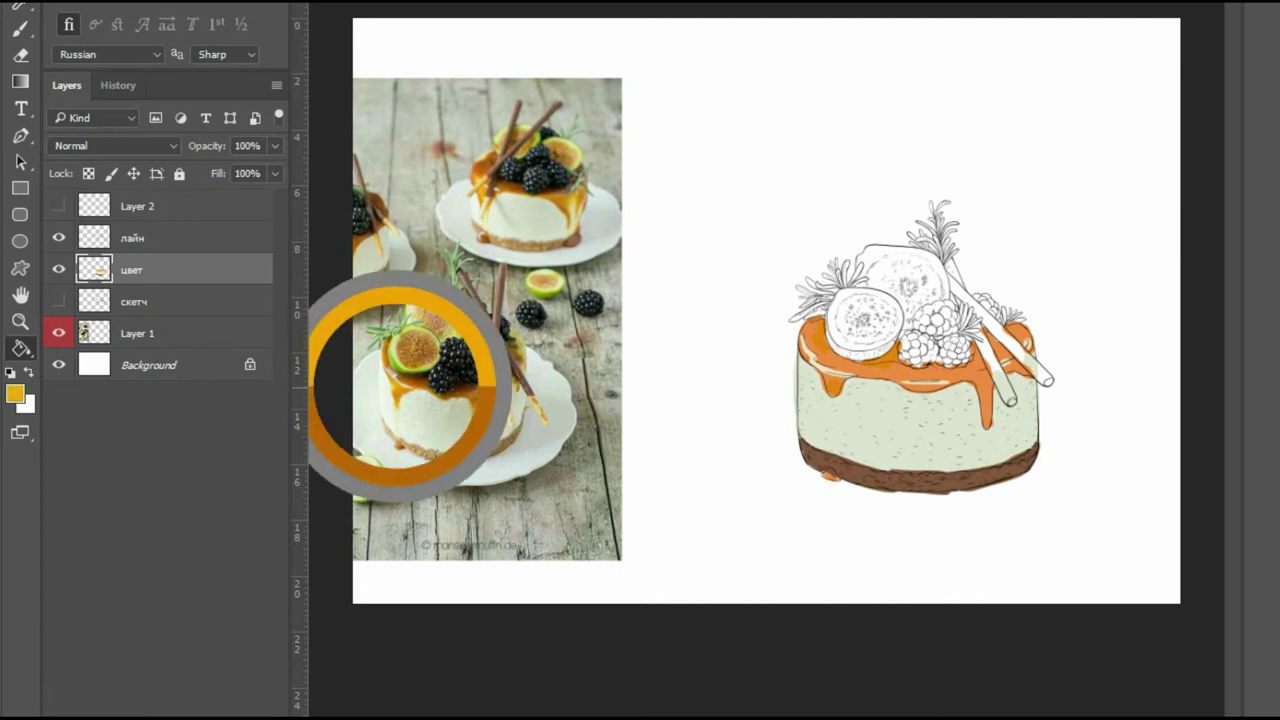
pyautogui.keyDown('alt'); pyautogui.click(411, 296); pyautogui.keyUp('alt')
pyautogui.press('b')
pyautogui.moveTo(845, 300)
pyautogui.mouseDown()
pyautogui.moveTo(872, 338)
pyautogui.moveTo(838, 350)
pyautogui.moveTo(880, 290)
pyautogui.moveTo(836, 325)
pyautogui.moveTo(900, 255)
pyautogui.moveTo(920, 290)
pyautogui.mouseUp()
# Paint a brighter green rind along the front fig's lower edge and the rear fig's upper edge.
pyautogui.click(15, 394)
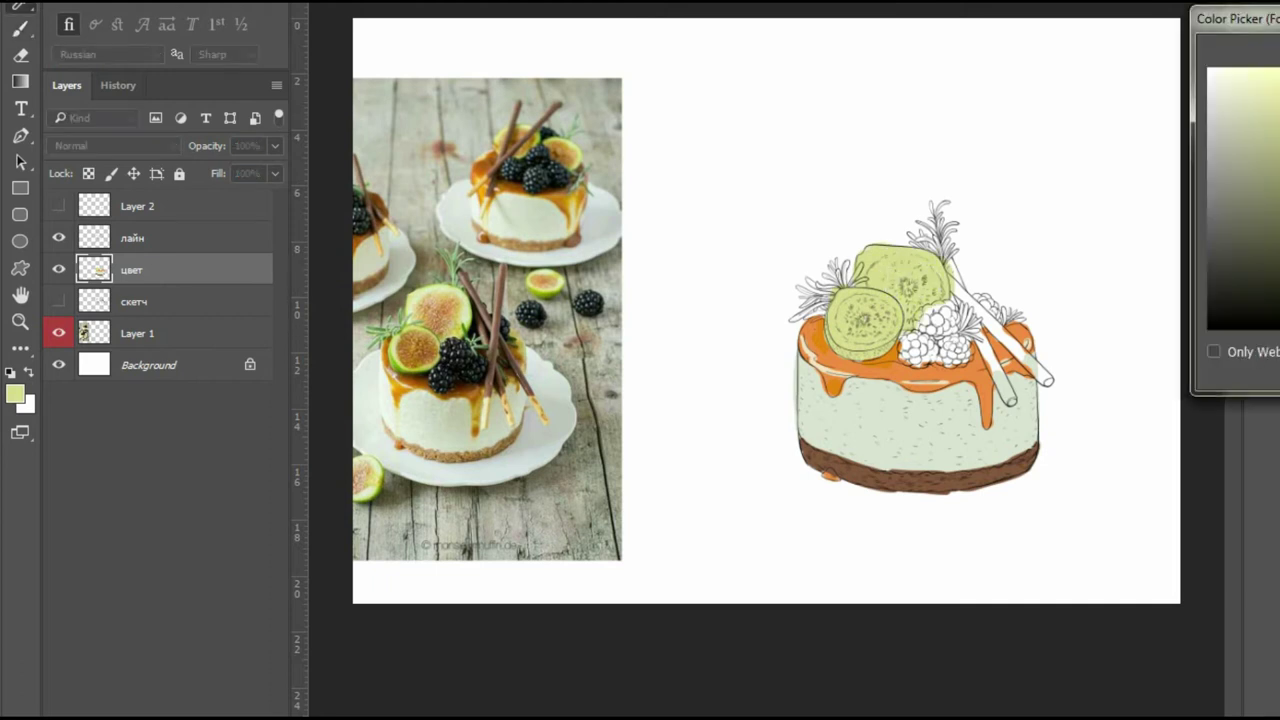
pyautogui.press('Return')
pyautogui.moveTo(826, 330)
pyautogui.mouseDown()
pyautogui.moveTo(860, 358)
pyautogui.moveTo(905, 330)
pyautogui.mouseUp()
pyautogui.moveTo(858, 270)
pyautogui.mouseDown()
pyautogui.moveTo(940, 246)
pyautogui.moveTo(946, 294)
pyautogui.moveTo(925, 222)
pyautogui.moveTo(958, 258)
pyautogui.mouseUp()
# Paint the figs' flesh orange-brown and the blackberries dark navy blue.
pyautogui.click(15, 394)
pyautogui.press('Return')
pyautogui.moveTo(832, 286)
pyautogui.mouseDown()
pyautogui.moveTo(858, 262)
pyautogui.moveTo(800, 300)
pyautogui.moveTo(836, 298)
pyautogui.moveTo(885, 330)
pyautogui.moveTo(848, 340)
pyautogui.moveTo(900, 275)
pyautogui.moveTo(930, 310)
pyautogui.moveTo(930, 335)
pyautogui.moveTo(945, 318)
pyautogui.moveTo(958, 360)
pyautogui.moveTo(988, 305)
pyautogui.moveTo(966, 326)
pyautogui.moveTo(988, 342)
pyautogui.mouseUp()
pyautogui.click(15, 394)
pyautogui.press('Return')
# Paint the rosemary sprigs green, including the one beside the rear blackberry.
pyautogui.click(15, 394)
pyautogui.press('Return')
pyautogui.keyDown('alt'); pyautogui.click(800, 271); pyautogui.keyUp('alt')
pyautogui.moveTo(1000, 306); pyautogui.dragTo(1022, 326)
# Sample the crust's brown, pick a lighter tone of it and paint texture along the crust.
pyautogui.keyDown('alt'); pyautogui.click(857, 470); pyautogui.keyUp('alt')
pyautogui.click(15, 394)
pyautogui.press('Return')
pyautogui.moveTo(826, 470); pyautogui.dragTo(996, 476)
pyautogui.keyDown('alt'); pyautogui.click(850, 470); pyautogui.keyUp('alt')
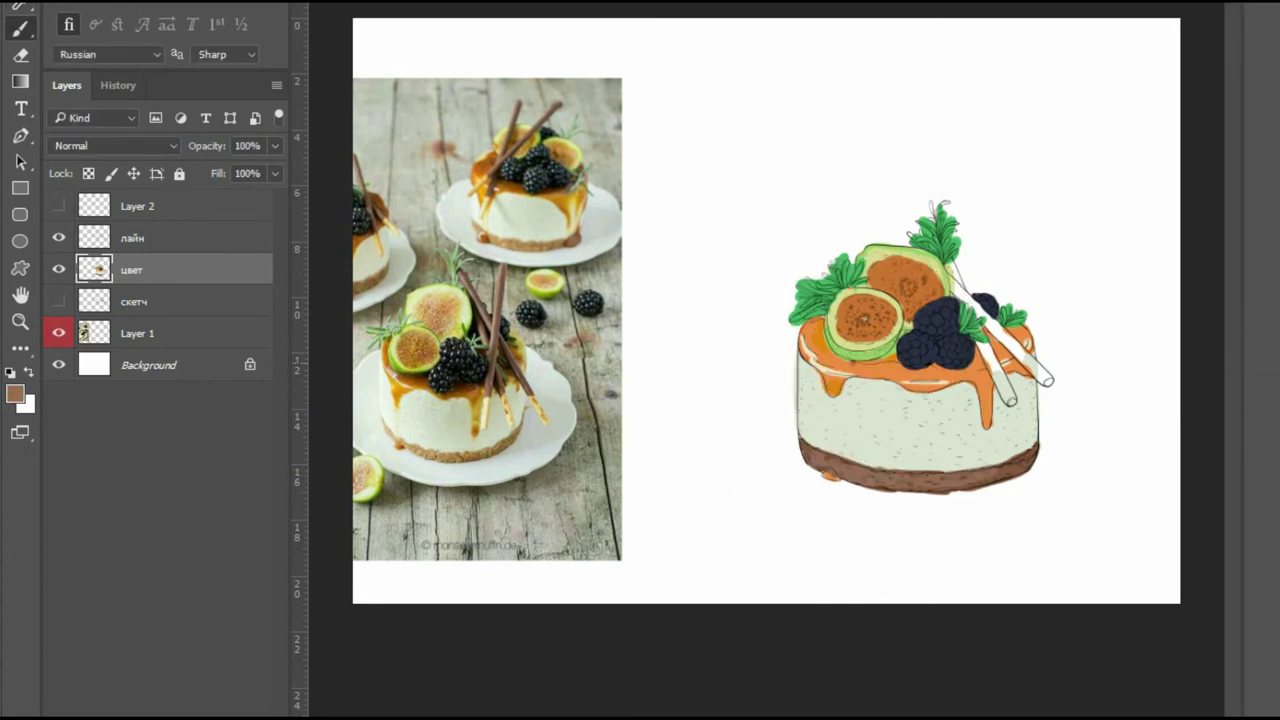
# Shade the caramel glaze around the toppings with a darker orange.
pyautogui.keyDown('alt'); pyautogui.click(840, 360); pyautogui.keyUp('alt')
pyautogui.click(15, 394)
pyautogui.press('Return')
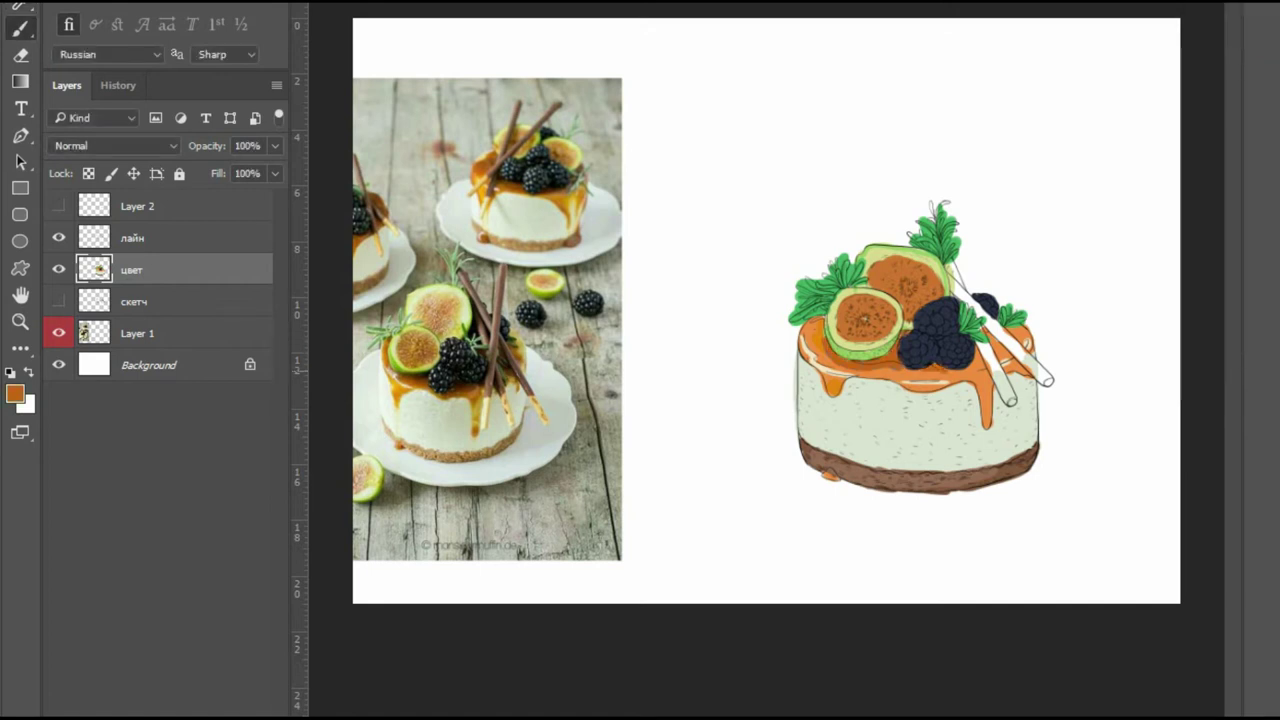
pyautogui.keyDown('alt'); pyautogui.click(820, 320); pyautogui.keyUp('alt')
# Sample the blackberries' color and add lighter violet-blue highlights to the drupelets.
pyautogui.keyDown('alt'); pyautogui.click(938, 320); pyautogui.keyUp('alt')
pyautogui.click(15, 394)
pyautogui.press('Return')
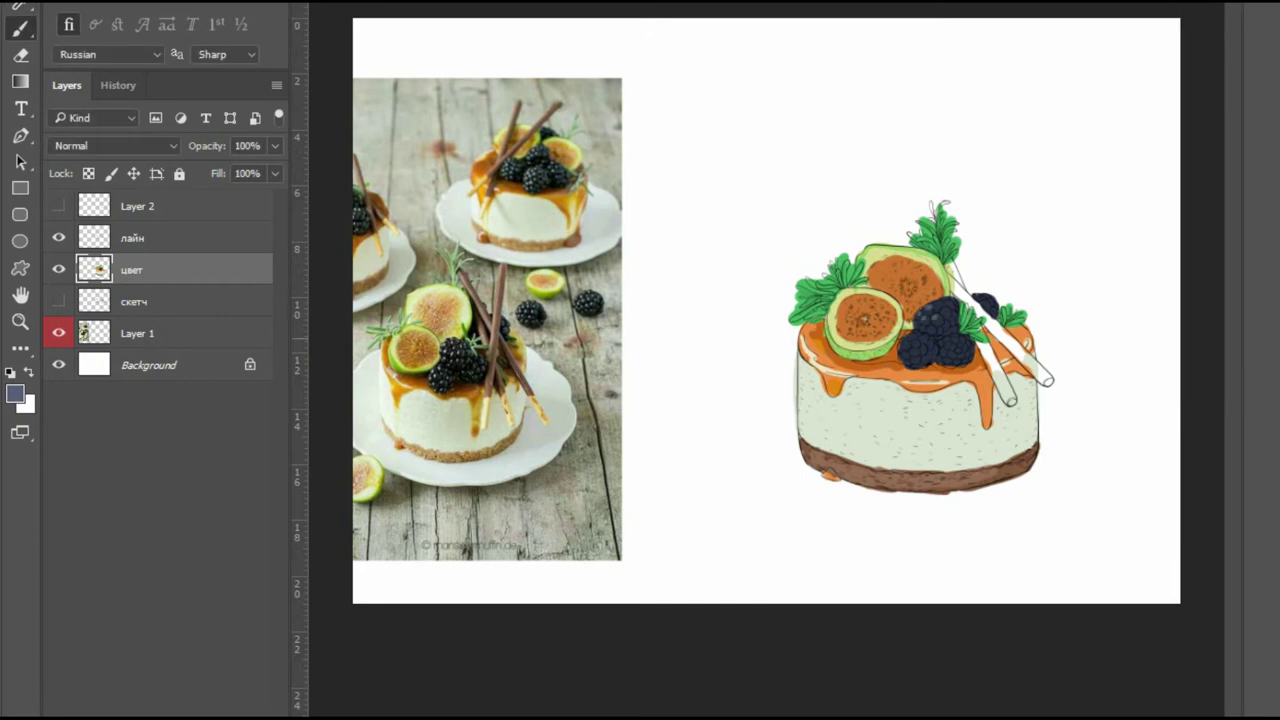
# Shade the left and top rosemary sprigs with a muted darker green.
pyautogui.keyDown('alt'); pyautogui.click(803, 303); pyautogui.keyUp('alt')
pyautogui.click(15, 394)
pyautogui.press('Return')
pyautogui.moveTo(840, 288); pyautogui.dragTo(810, 316)
pyautogui.moveTo(932, 204)
pyautogui.mouseDown()
pyautogui.moveTo(952, 278)
pyautogui.moveTo(1048, 380)
pyautogui.mouseUp()
# Sample the chocolate brown from the reference photo and paint both chocolate sticks.
pyautogui.keyDown('alt'); pyautogui.click(493, 342); pyautogui.keyUp('alt')
pyautogui.moveTo(970, 298); pyautogui.dragTo(1030, 356)
pyautogui.moveTo(952, 264); pyautogui.dragTo(1004, 402)
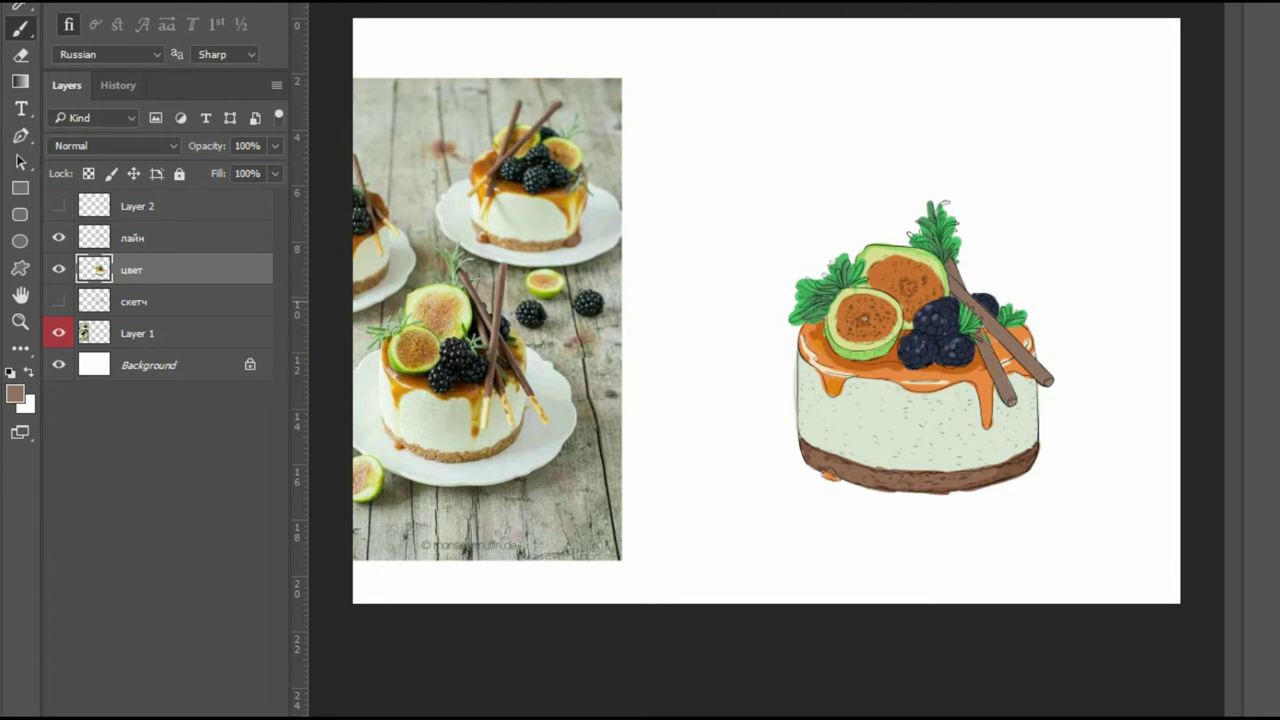
# Paint a tan tone around the orange flesh of the rear fig and over the front fig's flesh.
pyautogui.scroll(5, 921, 254)
pyautogui.keyDown('alt'); pyautogui.click(666, 286); pyautogui.keyUp('alt')
pyautogui.moveTo(700, 300)
pyautogui.mouseDown()
pyautogui.moveTo(460, 480)
pyautogui.moveTo(1060, 560)
pyautogui.mouseUp()
pyautogui.scroll(-4, 940, 403)
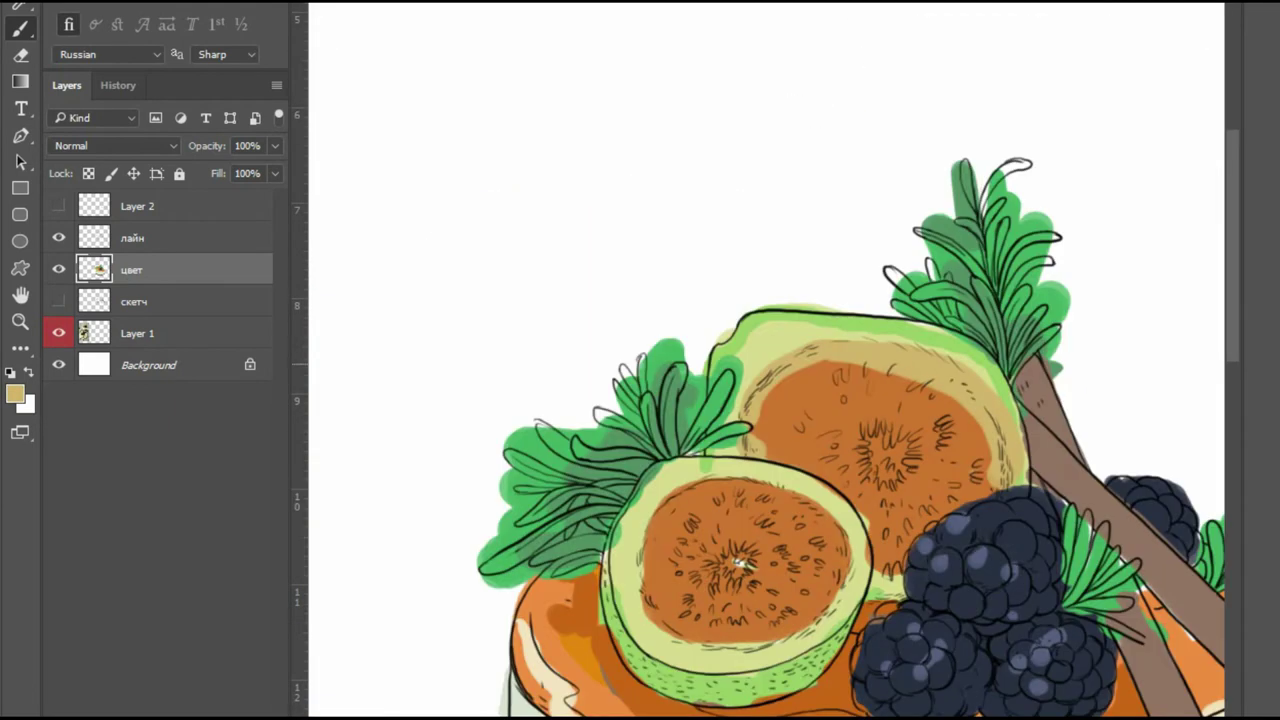
pyautogui.moveTo(640, 570)
pyautogui.mouseDown()
pyautogui.moveTo(720, 640)
pyautogui.moveTo(700, 480)
pyautogui.moveTo(830, 600)
pyautogui.moveTo(690, 630)
pyautogui.mouseUp()
pyautogui.scroll(-5, 690, 630)
pyautogui.scroll(1, 790, 270)
# Add orange and brown spots to the front fig's flesh and a deeper green to its rind.
pyautogui.keyDown('alt'); pyautogui.click(844, 311); pyautogui.keyUp('alt')
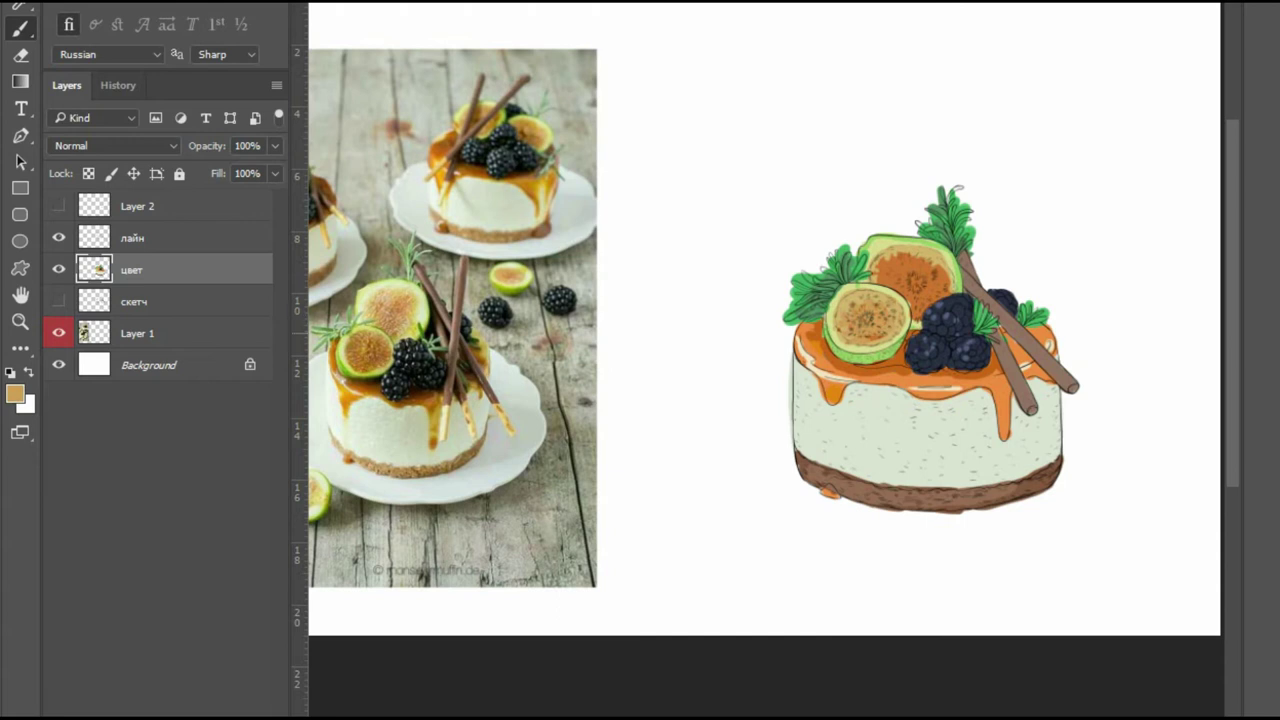
pyautogui.keyDown('alt'); pyautogui.click(866, 318); pyautogui.keyUp('alt')
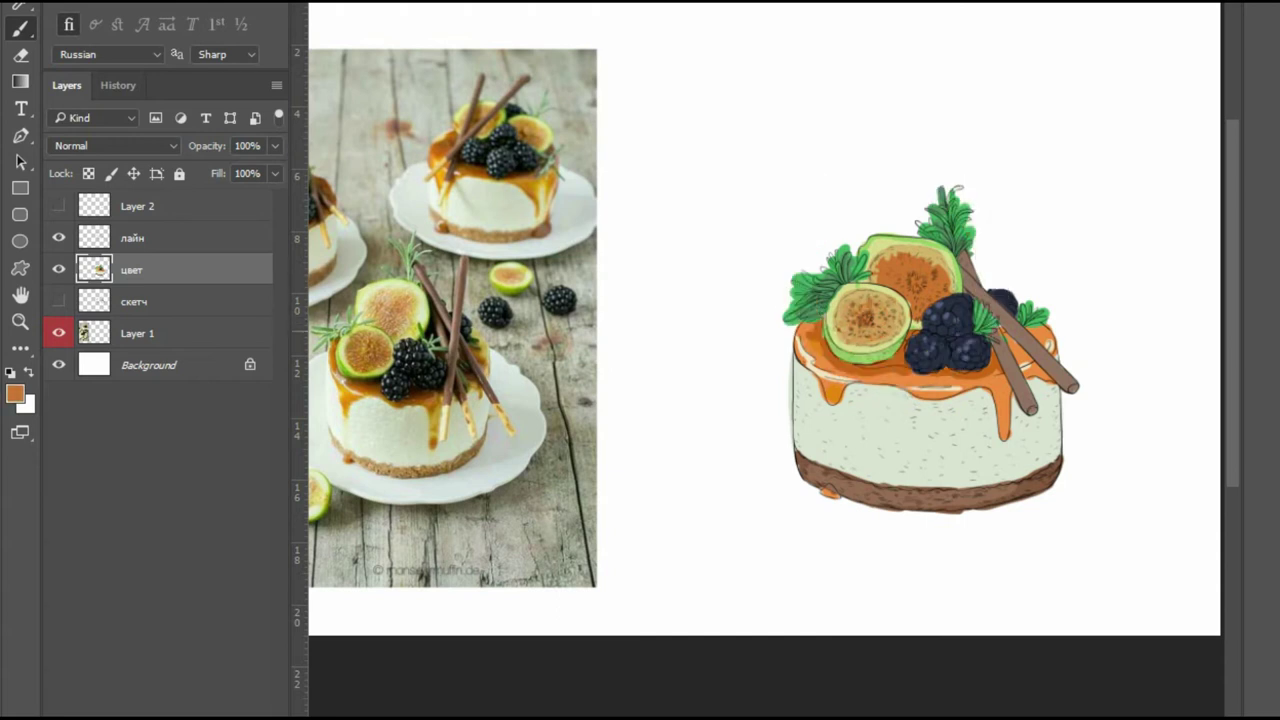
pyautogui.keyDown('alt'); pyautogui.click(876, 316); pyautogui.keyUp('alt')
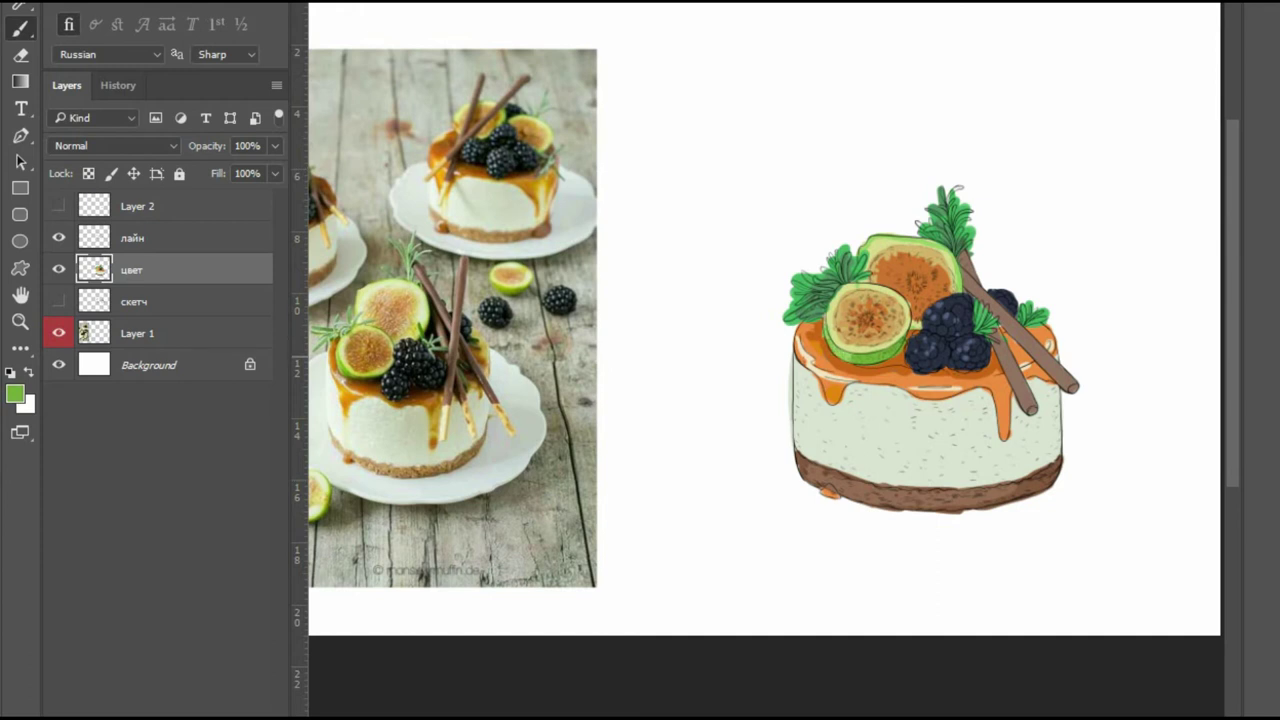
# Sample a tan from the reference photo and paint the cut ends of both chocolate sticks.
pyautogui.keyDown('alt'); pyautogui.click(392, 302); pyautogui.keyUp('alt')
pyautogui.click(1028, 403)
pyautogui.click(1068, 385)
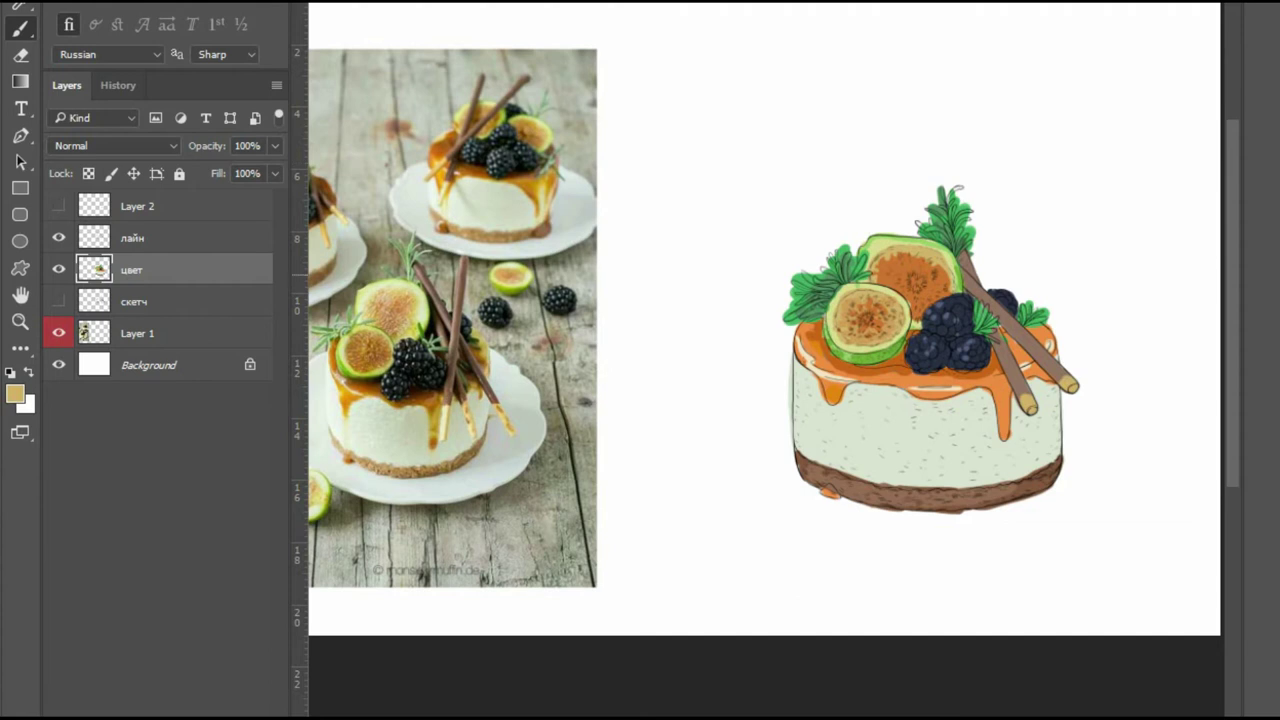
# Paint lighter orange on the caramel's long right drip and add cream highlights to the glaze.
pyautogui.keyDown('alt'); pyautogui.click(830, 386); pyautogui.keyUp('alt')
pyautogui.moveTo(1004, 386); pyautogui.dragTo(1003, 432)
pyautogui.keyDown('alt'); pyautogui.click(830, 356); pyautogui.keyUp('alt')
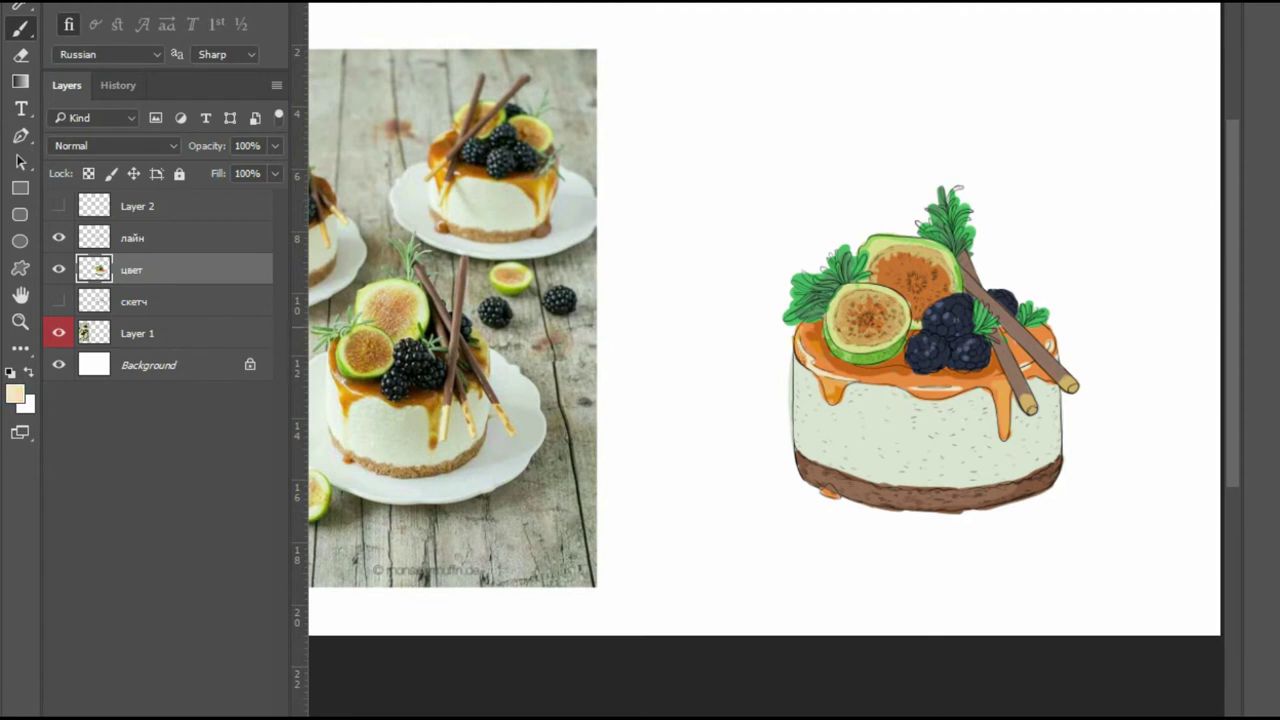
# Sample dark browns from the reference photo and shade the caramel beneath the fig and blackberries.
pyautogui.keyDown('alt'); pyautogui.click(397, 387); pyautogui.keyUp('alt')
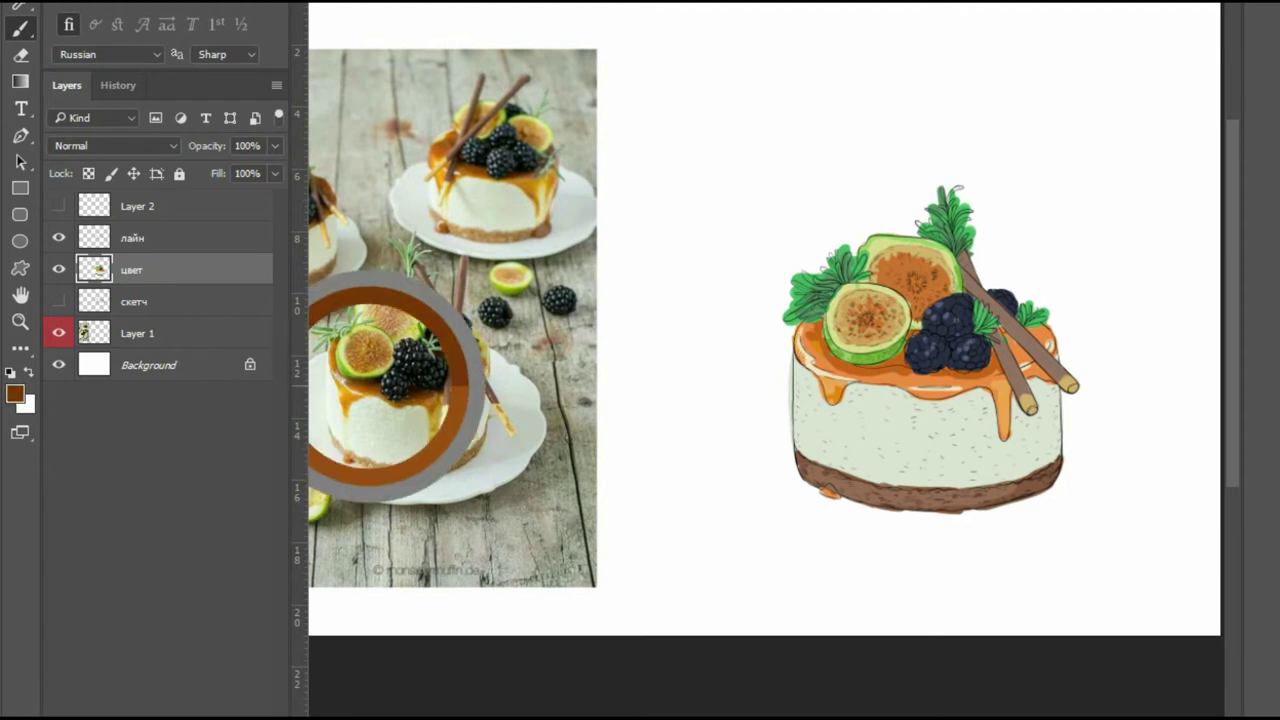
pyautogui.keyDown('alt'); pyautogui.click(425, 388); pyautogui.keyUp('alt')
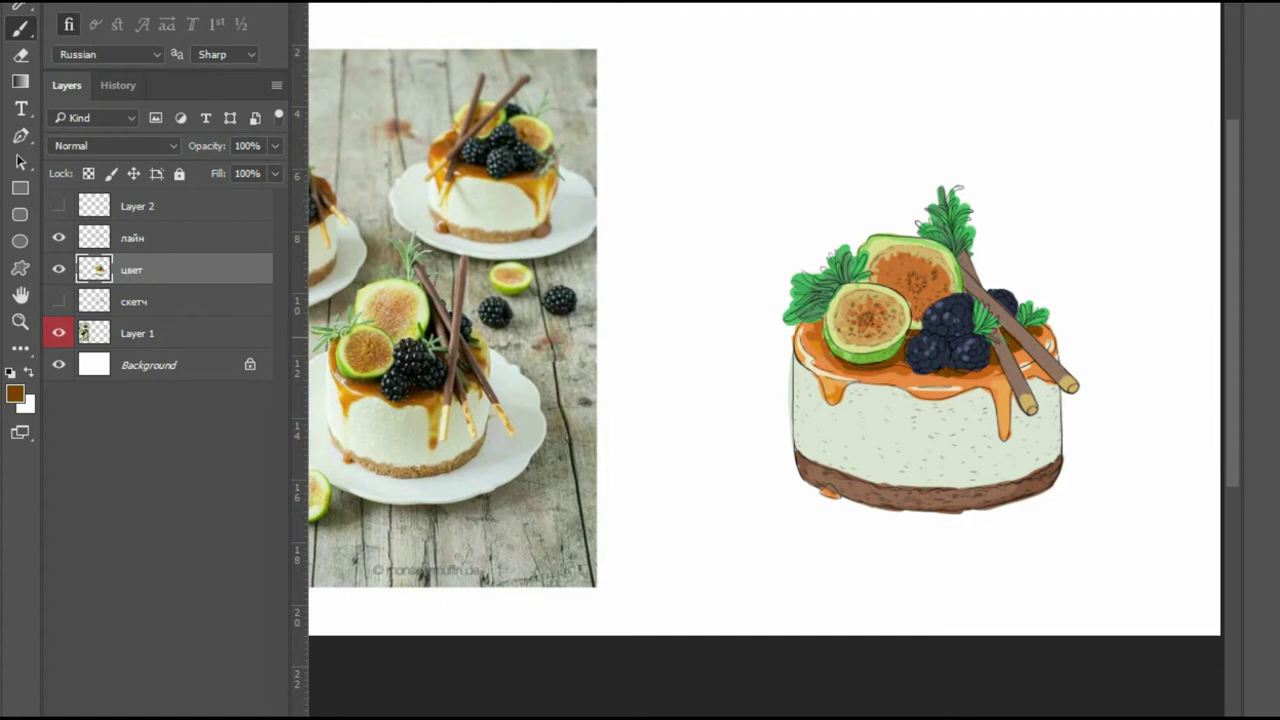
pyautogui.keyDown('alt'); pyautogui.click(822, 335); pyautogui.keyUp('alt')
pyautogui.scroll(-1, 822, 335)
pyautogui.scroll(1, 852, 400)
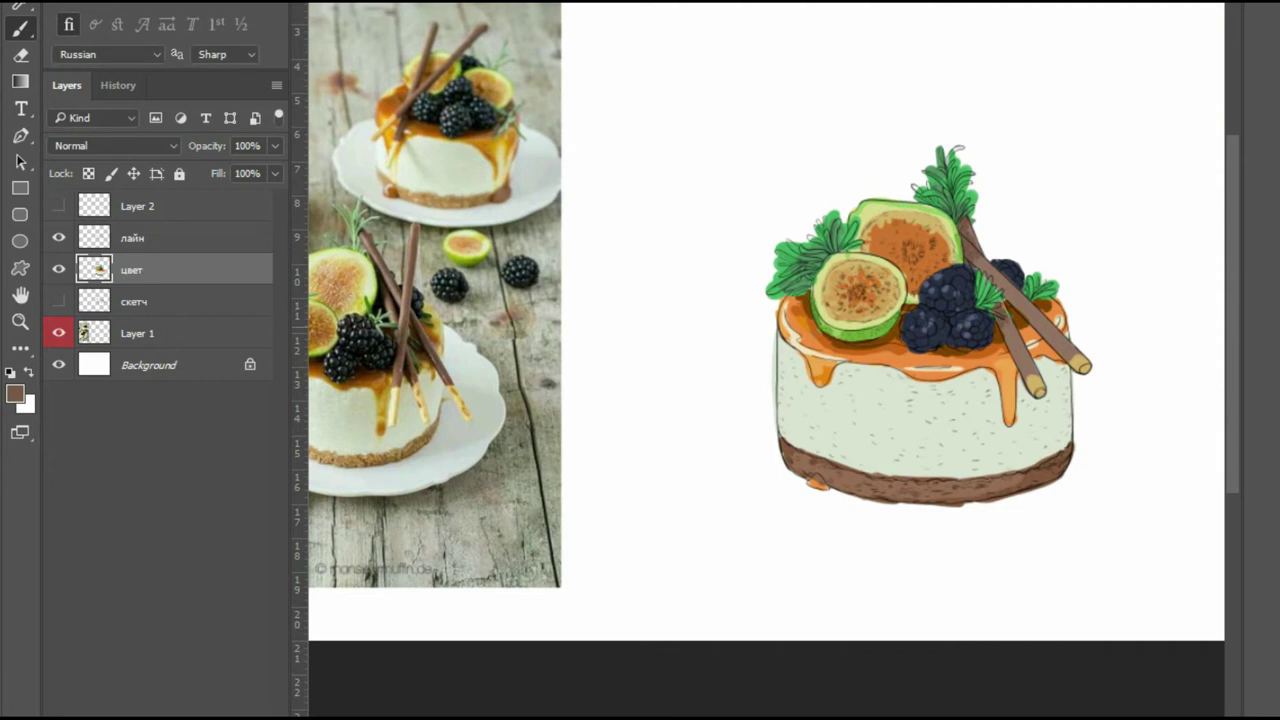
# Shade the cake's side with gray-green along its left and lower edges and beneath the caramel.
pyautogui.keyDown('alt'); pyautogui.click(429, 400); pyautogui.keyUp('alt')
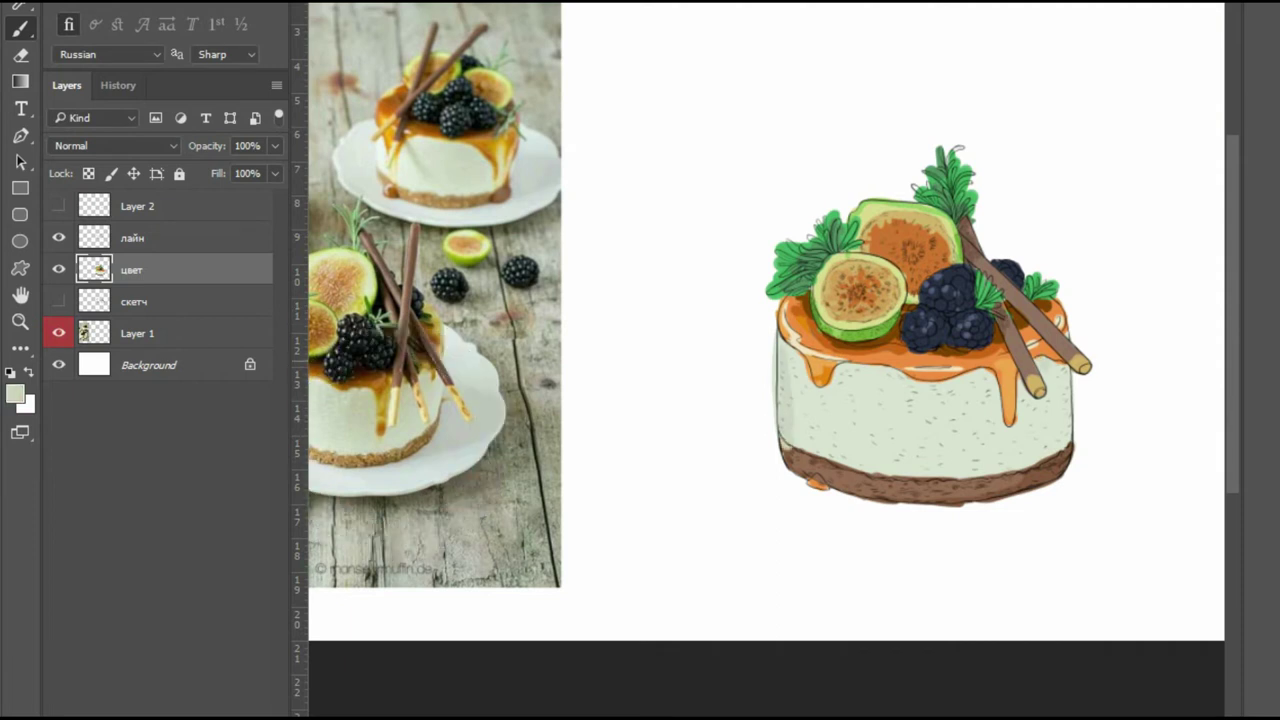
pyautogui.moveTo(980, 468)
pyautogui.mouseDown()
pyautogui.moveTo(1030, 390)
pyautogui.moveTo(1050, 455)
pyautogui.moveTo(890, 474)
pyautogui.mouseUp()
pyautogui.moveTo(835, 372); pyautogui.dragTo(990, 385)
pyautogui.keyDown('alt'); pyautogui.click(810, 378); pyautogui.keyUp('alt')
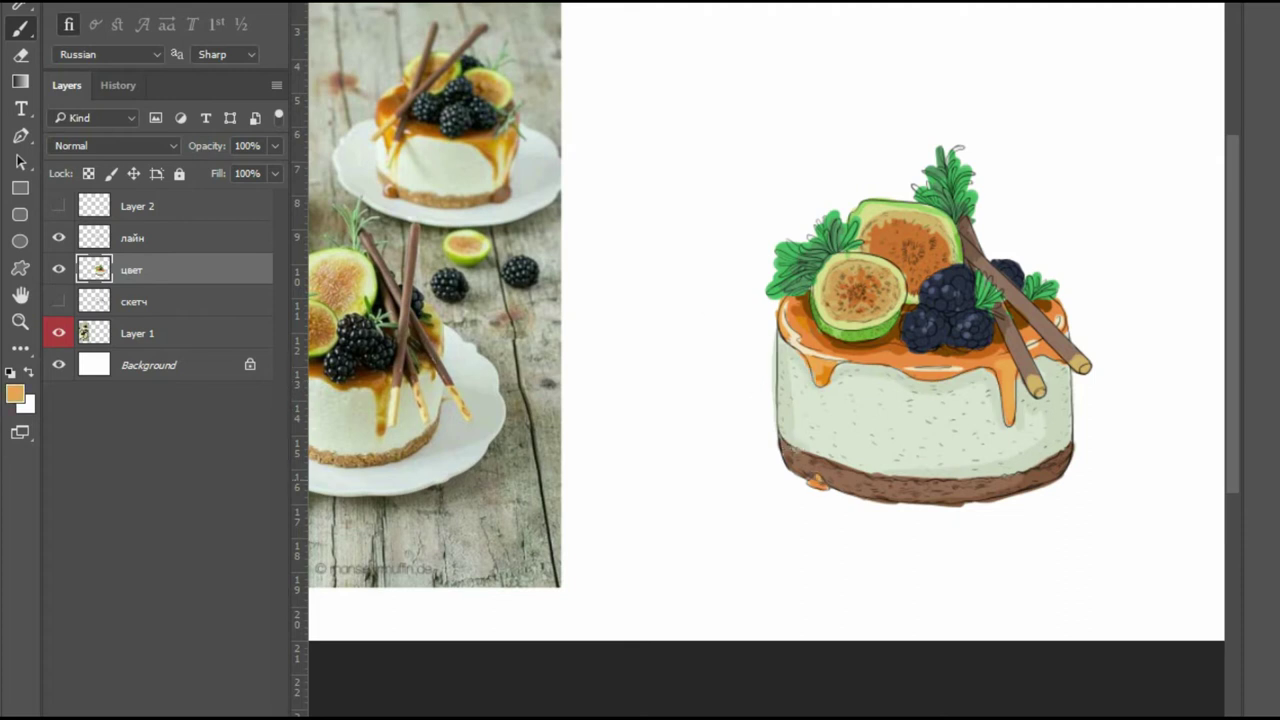
# Paint a yellow-green oval shadow around the cake's base and change it to a more muted green.
pyautogui.hotkey('ctrl', '-')
pyautogui.hotkey('ctrl', '+')
pyautogui.moveTo(770, 452)
pyautogui.mouseDown()
pyautogui.moveTo(843, 281)
pyautogui.moveTo(780, 462)
pyautogui.moveTo(930, 505)
pyautogui.moveTo(1035, 495)
pyautogui.moveTo(1083, 457)
pyautogui.moveTo(764, 457)
pyautogui.moveTo(1088, 452)
pyautogui.mouseUp()
pyautogui.keyDown('alt'); pyautogui.click(831, 271); pyautogui.keyUp('alt')
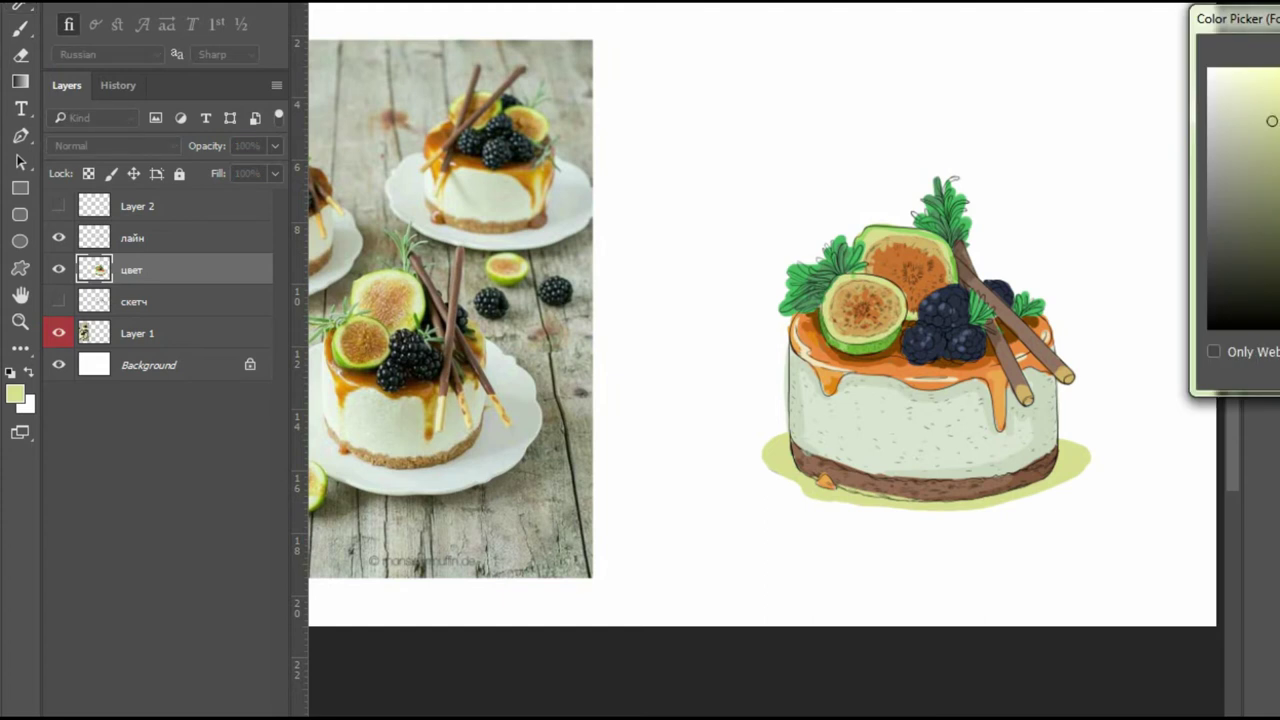
pyautogui.press('Return')
pyautogui.press('g')
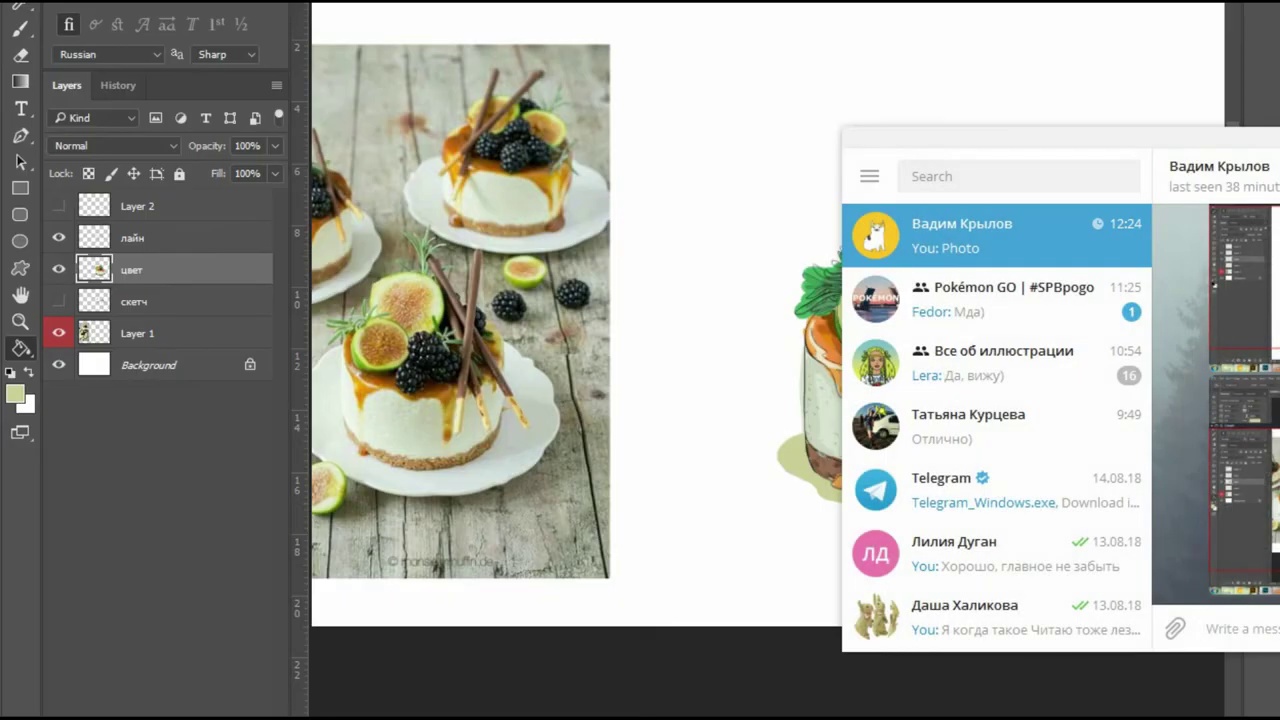
# Extend the green over the unpainted leaf tips of the top rosemary sprig.
pyautogui.scroll(3, 1000, 300)
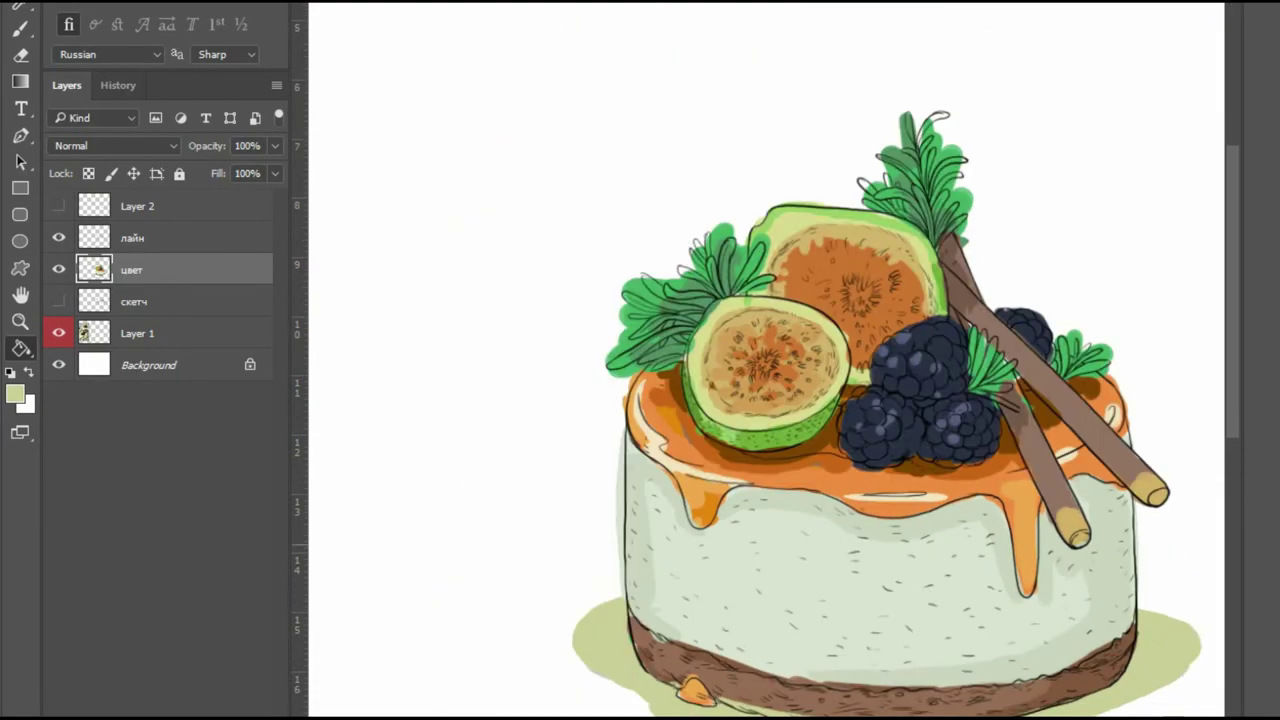
pyautogui.press('b')
pyautogui.keyDown('alt'); pyautogui.click(710, 612); pyautogui.keyUp('alt')
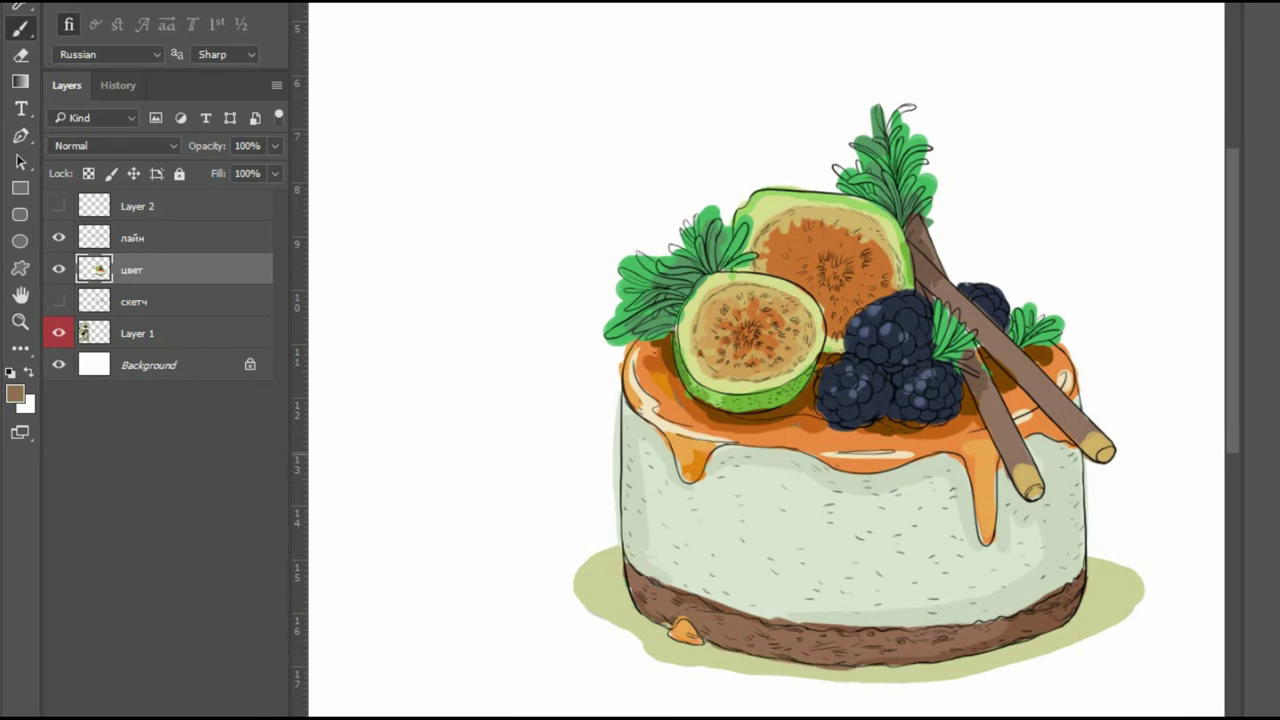
pyautogui.moveTo(905, 112)
pyautogui.mouseDown()
pyautogui.moveTo(845, 168)
pyautogui.moveTo(930, 155)
pyautogui.mouseUp()
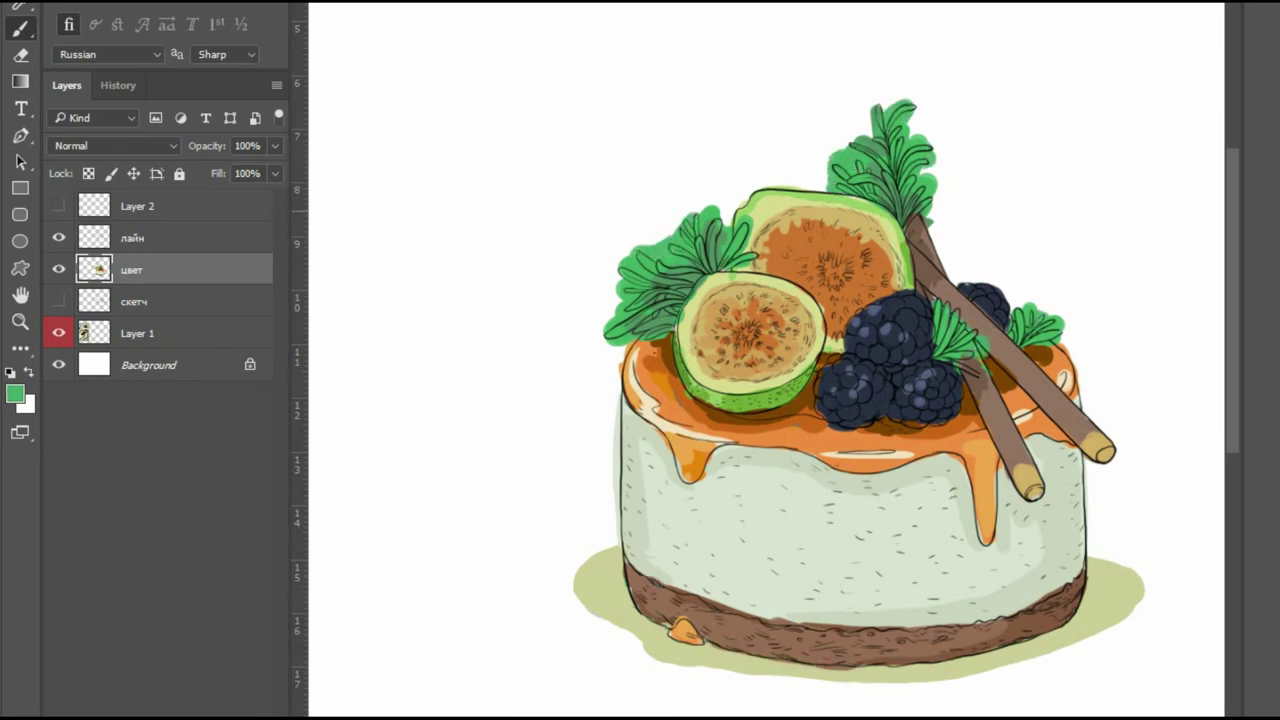
# Erase the green between the left sprig's leaves beside the rear fig and touch up their base.
pyautogui.press('e')
pyautogui.scroll(5, 725, 190)
pyautogui.moveTo(685, 372); pyautogui.dragTo(660, 566)
pyautogui.moveTo(665, 560)
pyautogui.mouseDown()
pyautogui.moveTo(726, 422)
pyautogui.moveTo(736, 332)
pyautogui.mouseUp()
pyautogui.press('b')
pyautogui.moveTo(676, 586); pyautogui.dragTo(728, 592)
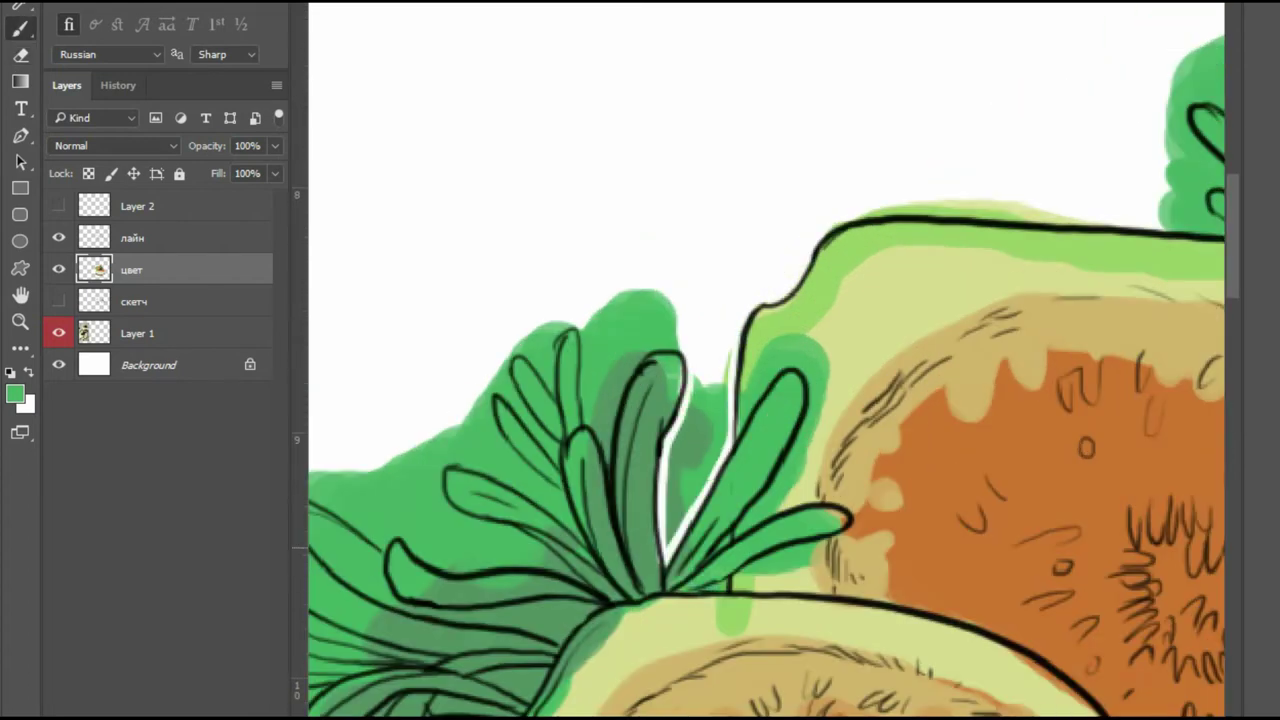
# Erase the excess green around the upper leaves of the left rosemary sprig.
pyautogui.press('e')
pyautogui.moveTo(600, 440)
pyautogui.mouseDown()
pyautogui.moveTo(612, 395)
pyautogui.moveTo(680, 352)
pyautogui.mouseUp()
pyautogui.moveTo(510, 352)
pyautogui.mouseDown()
pyautogui.moveTo(548, 382)
pyautogui.moveTo(566, 322)
pyautogui.moveTo(488, 408)
pyautogui.moveTo(552, 462)
pyautogui.mouseUp()
pyautogui.moveTo(552, 456)
pyautogui.mouseDown()
pyautogui.moveTo(878, 336)
pyautogui.moveTo(968, 472)
pyautogui.mouseUp()
# Erase the green around the lower leaves of the top rosemary sprig above the rear fig.
pyautogui.moveTo(826, 376); pyautogui.dragTo(958, 462)
pyautogui.moveTo(1004, 276); pyautogui.dragTo(1016, 268)
pyautogui.moveTo(697, 414)
pyautogui.mouseDown()
pyautogui.moveTo(812, 477)
pyautogui.moveTo(865, 452)
pyautogui.moveTo(825, 385)
pyautogui.mouseUp()
pyautogui.moveTo(850, 490); pyautogui.dragTo(956, 500)
pyautogui.moveTo(866, 472)
pyautogui.mouseDown()
pyautogui.moveTo(912, 450)
pyautogui.moveTo(974, 510)
pyautogui.mouseUp()
pyautogui.moveTo(697, 426)
pyautogui.mouseDown()
pyautogui.moveTo(667, 505)
pyautogui.moveTo(628, 500)
pyautogui.mouseUp()
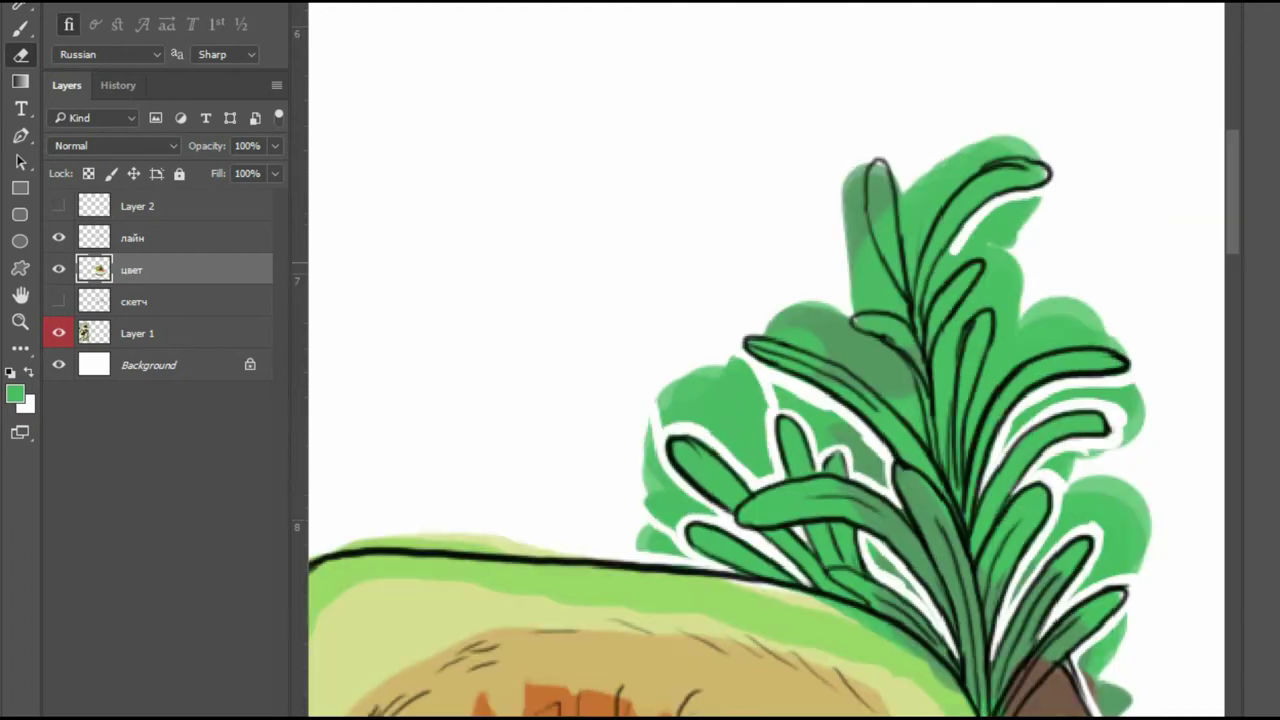
# Erase the green between the middle and right-hand leaves of the top rosemary sprig.
pyautogui.moveTo(955, 245); pyautogui.dragTo(925, 310)
pyautogui.moveTo(995, 250)
pyautogui.mouseDown()
pyautogui.moveTo(940, 345)
pyautogui.moveTo(955, 478)
pyautogui.mouseUp()
pyautogui.moveTo(985, 298); pyautogui.dragTo(968, 432)
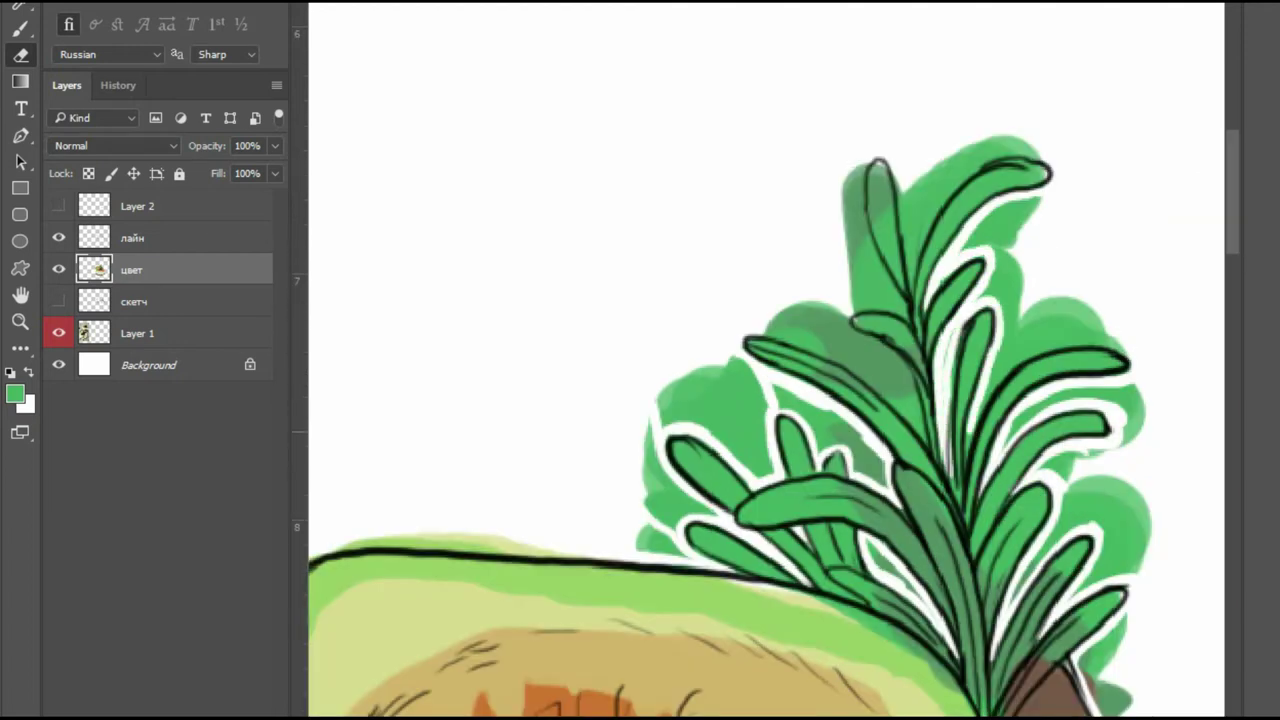
pyautogui.moveTo(992, 370); pyautogui.dragTo(968, 455)
pyautogui.moveTo(996, 380); pyautogui.dragTo(1120, 335)
# Erase the green along the two topmost leaves and the upper-left leaves of the top sprig.
pyautogui.moveTo(908, 200)
pyautogui.mouseDown()
pyautogui.moveTo(912, 294)
pyautogui.moveTo(1030, 148)
pyautogui.moveTo(1042, 158)
pyautogui.mouseUp()
pyautogui.moveTo(858, 165)
pyautogui.mouseDown()
pyautogui.moveTo(905, 318)
pyautogui.moveTo(872, 298)
pyautogui.mouseUp()
pyautogui.moveTo(850, 186); pyautogui.dragTo(858, 168)
pyautogui.moveTo(762, 316)
pyautogui.mouseDown()
pyautogui.moveTo(850, 328)
pyautogui.moveTo(890, 392)
pyautogui.mouseUp()
pyautogui.moveTo(852, 324); pyautogui.dragTo(926, 436)
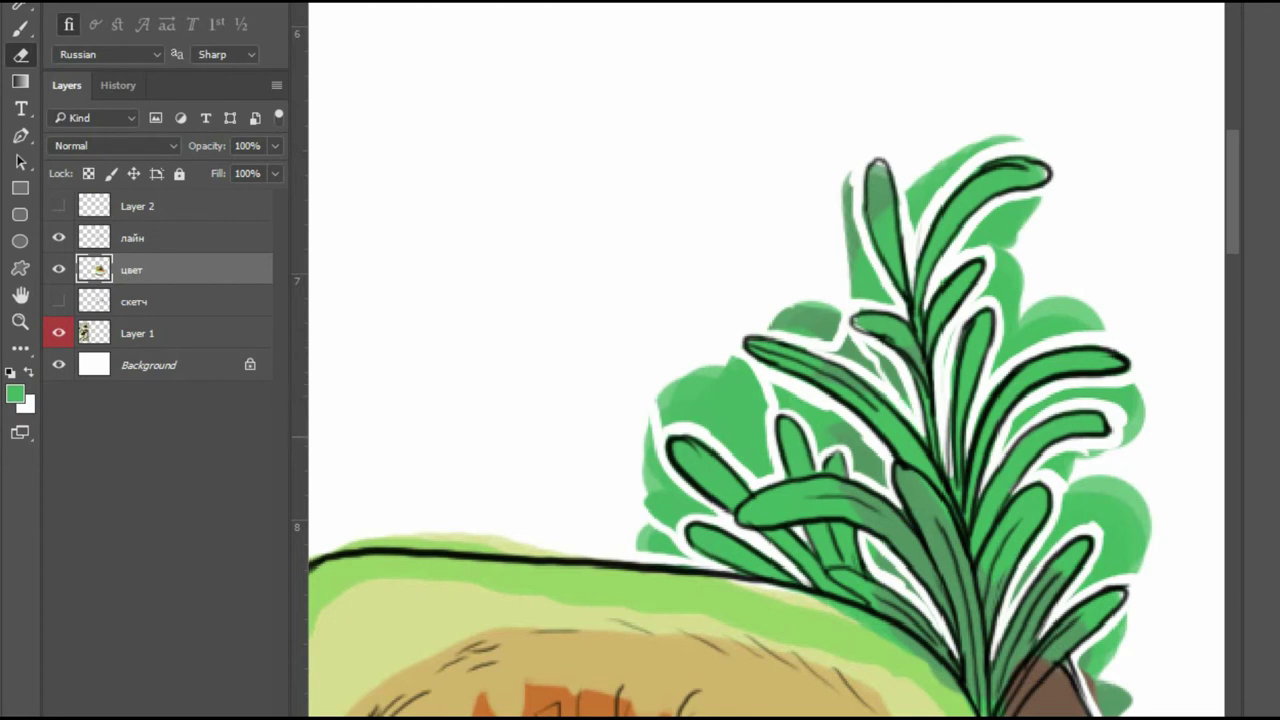
# Erase a thin band of green along the leaf outlines of the left rosemary sprig and the small right-hand sprig.
pyautogui.hotkey('ctrl', '0')
pyautogui.scroll(3, 735, 500)
pyautogui.moveTo(612, 418); pyautogui.dragTo(618, 626)
pyautogui.moveTo(616, 558); pyautogui.dragTo(622, 652)
pyautogui.hotkey('ctrl', '0')
pyautogui.scroll(5, 950, 320)
pyautogui.moveTo(742, 298)
pyautogui.mouseDown()
pyautogui.moveTo(850, 305)
pyautogui.moveTo(905, 395)
pyautogui.moveTo(948, 410)
pyautogui.moveTo(968, 398)
pyautogui.moveTo(995, 416)
pyautogui.moveTo(1028, 398)
pyautogui.moveTo(1092, 605)
pyautogui.mouseUp()
pyautogui.moveTo(771, 430); pyautogui.dragTo(857, 486)
pyautogui.moveTo(1028, 478); pyautogui.dragTo(1036, 692)
pyautogui.scroll(-5, 1036, 600)
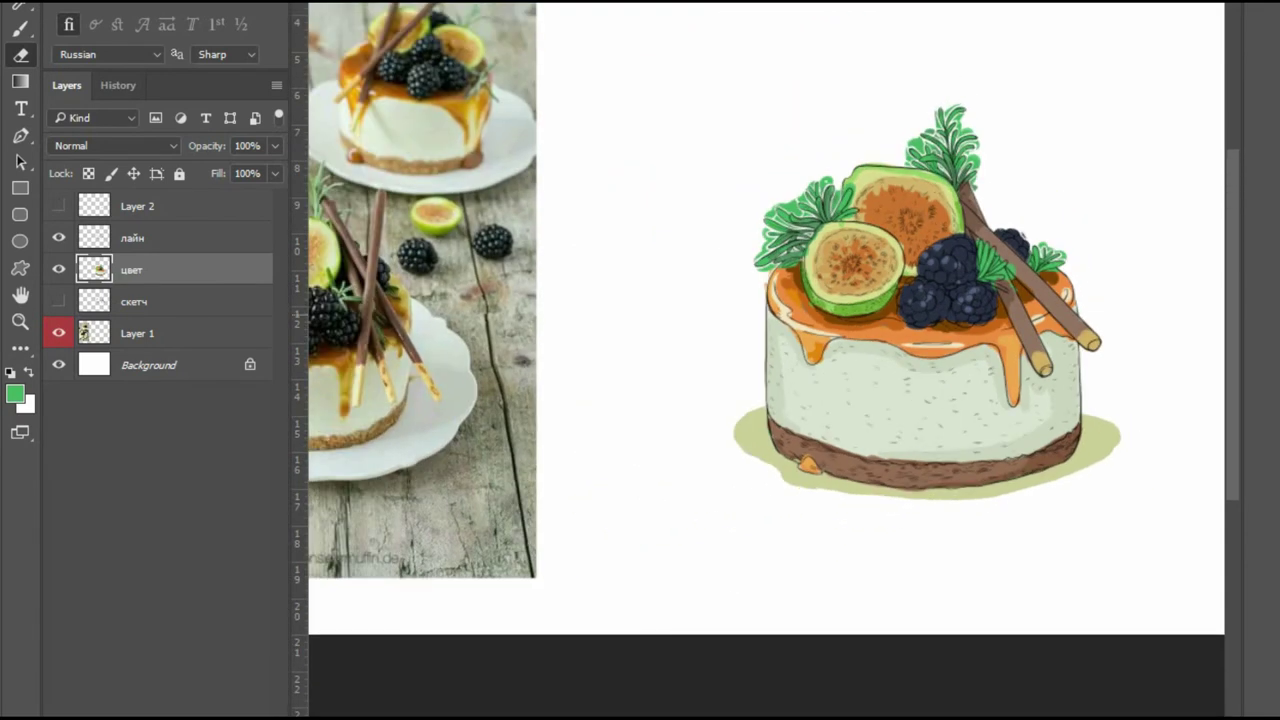
pyautogui.scroll(3, 966, 277)
pyautogui.scroll(-2, 900, 300)
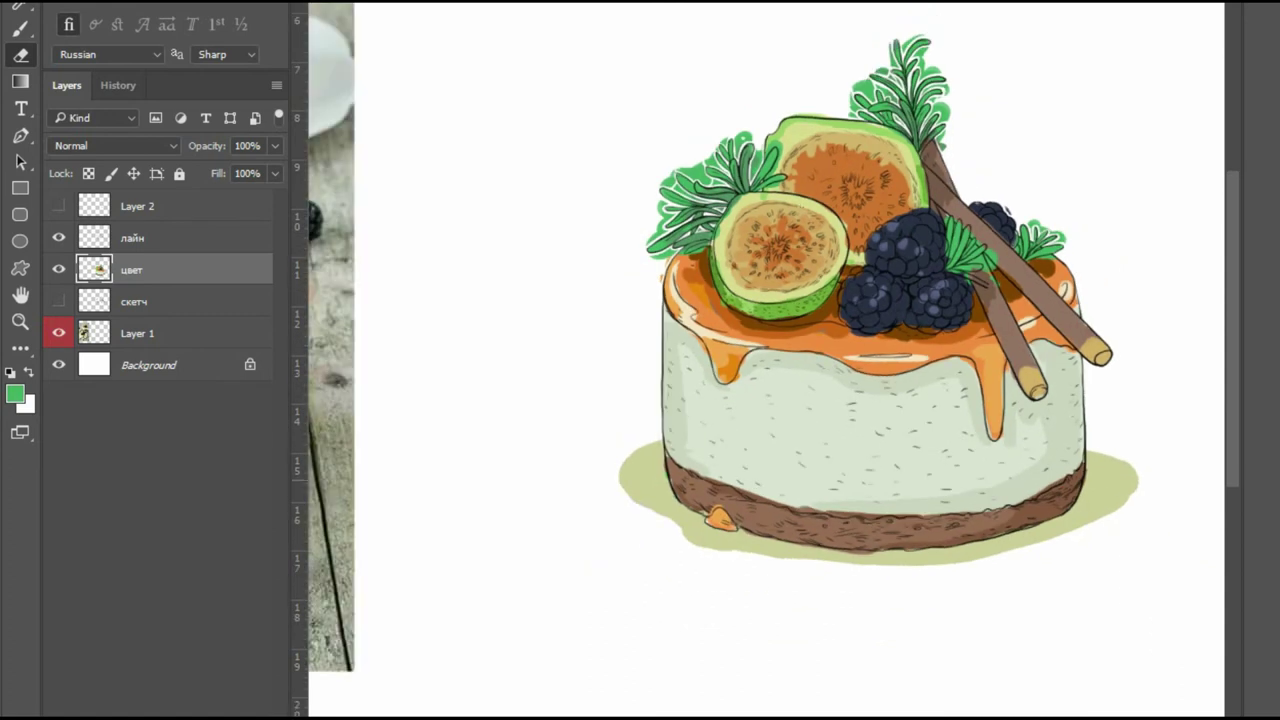
pyautogui.scroll(5, 760, 260)
pyautogui.click(20, 348)
pyautogui.click(123, 396)
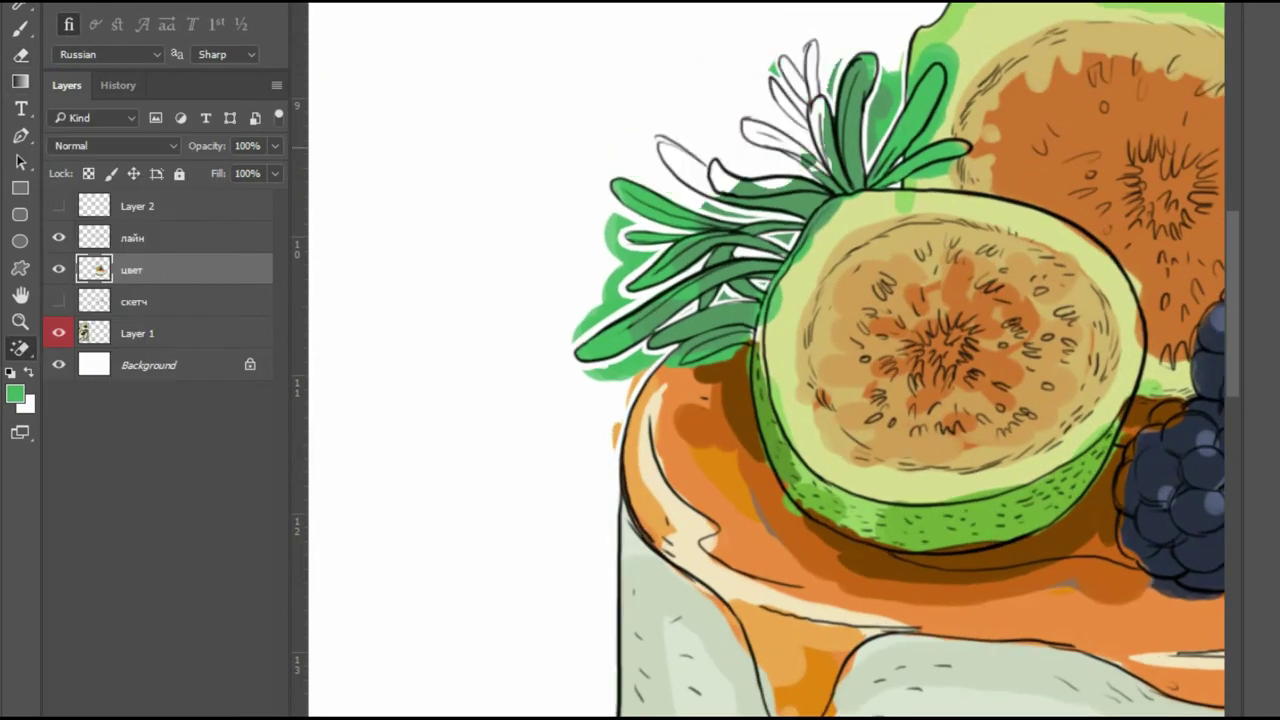
pyautogui.hotkey('ctrl', 'z')
pyautogui.hotkey('ctrl', 'z')
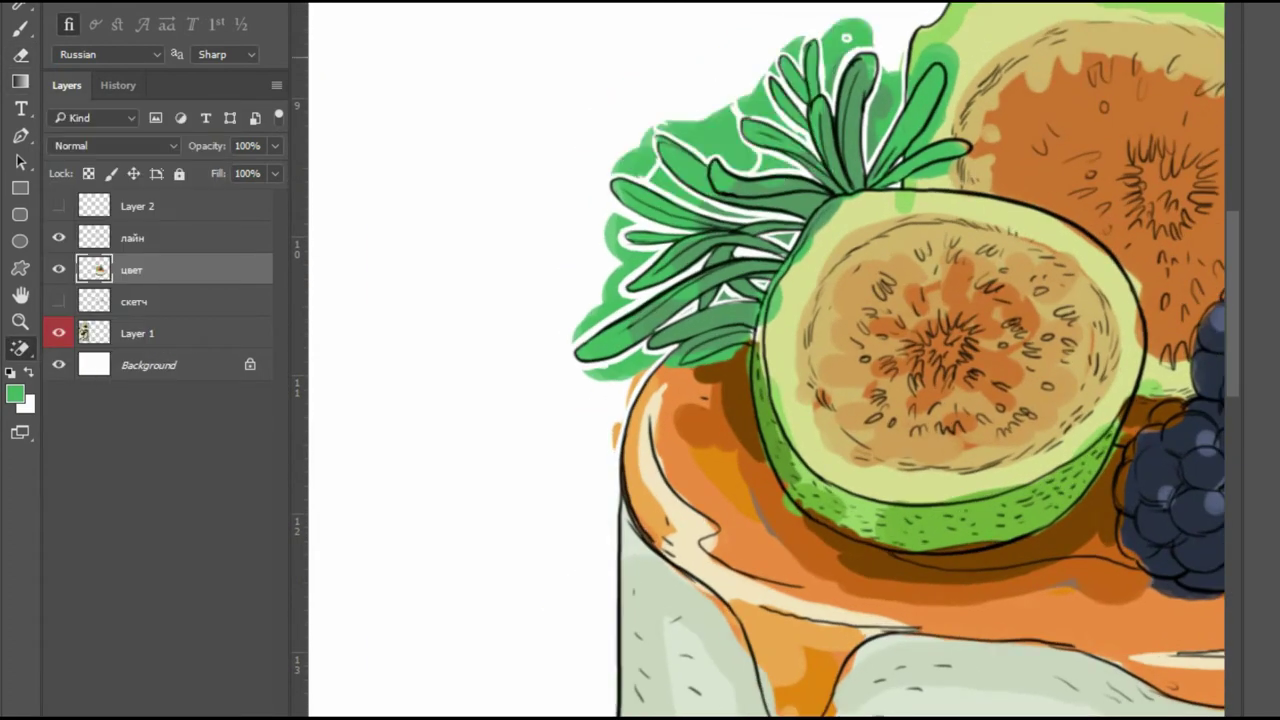
# Erase the leftover green outside the topmost leaves of the left rosemary sprig and in the gap beside the rear fig.
pyautogui.press('e')
pyautogui.moveTo(825, 72)
pyautogui.mouseDown()
pyautogui.moveTo(862, 30)
pyautogui.moveTo(895, 90)
pyautogui.mouseUp()
pyautogui.moveTo(890, 150); pyautogui.dragTo(876, 75)
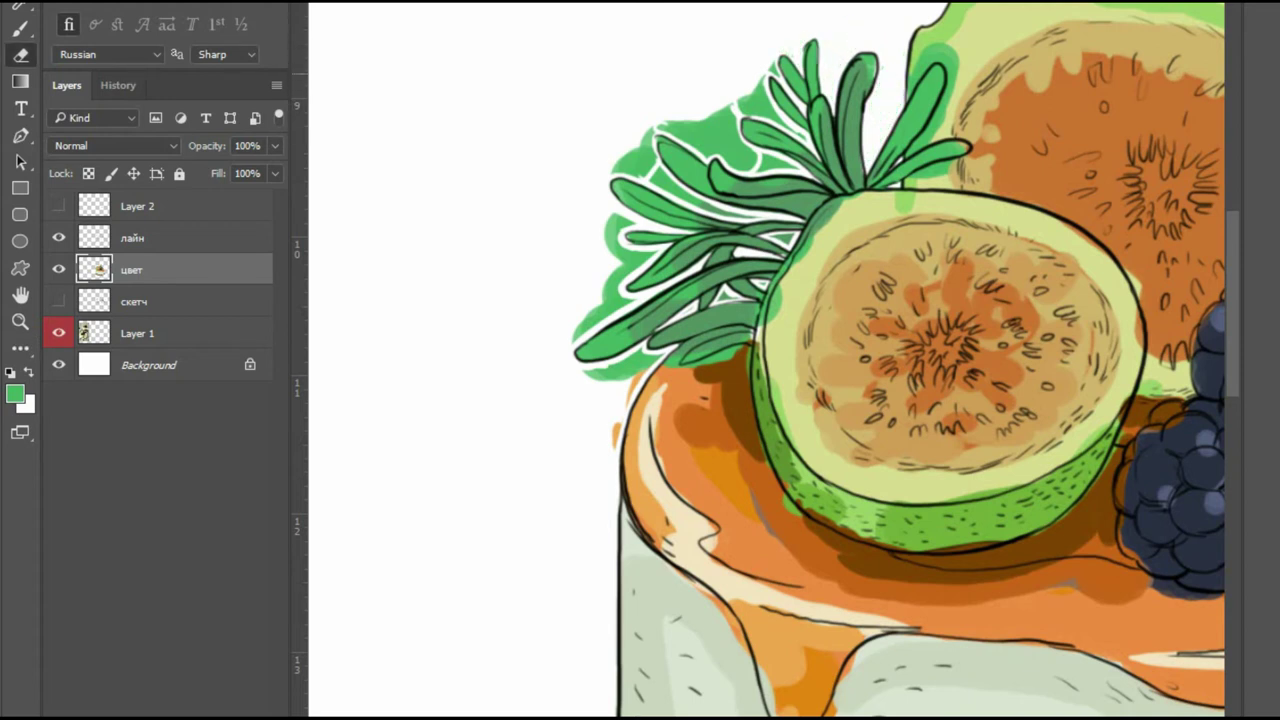
pyautogui.moveTo(770, 85)
pyautogui.mouseDown()
pyautogui.moveTo(800, 138)
pyautogui.moveTo(745, 110)
pyautogui.moveTo(752, 85)
pyautogui.mouseUp()
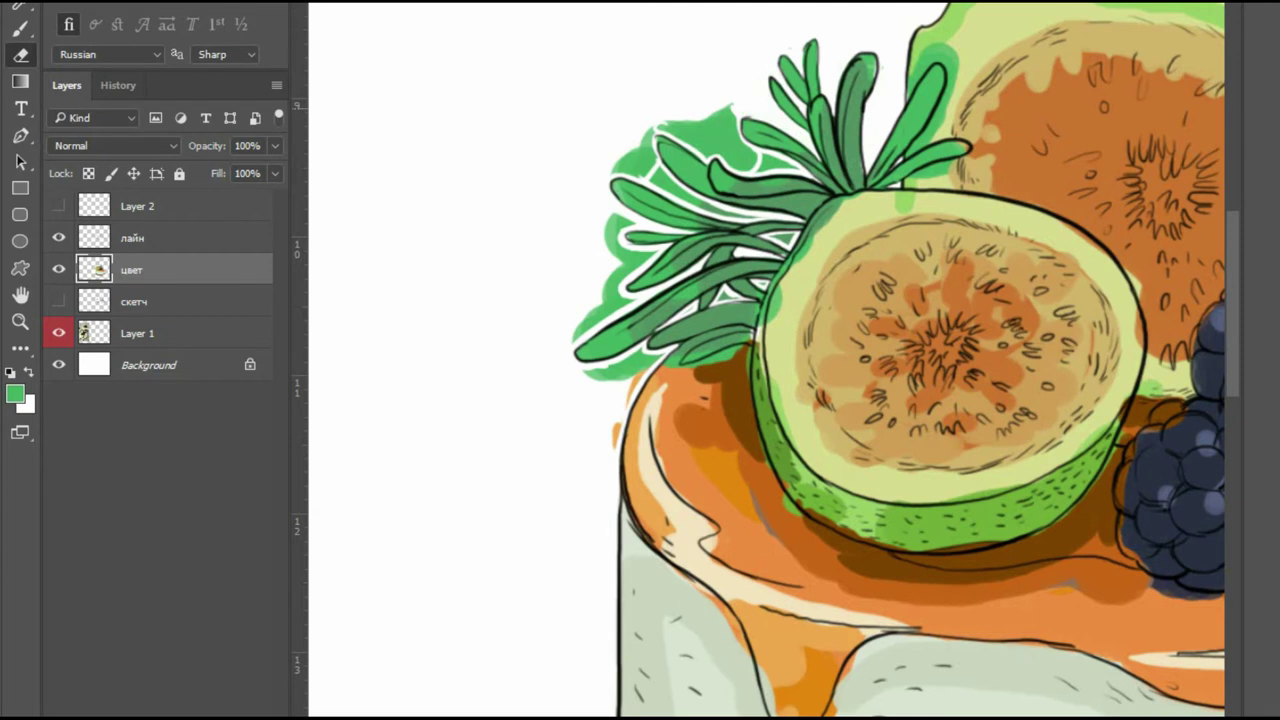
# Erase the remaining green around and between the upper-left leaves of the left rosemary sprig.
pyautogui.scroll(-1, 765, 360)
pyautogui.scroll(2, 737, 447)
pyautogui.moveTo(745, 360)
pyautogui.mouseDown()
pyautogui.moveTo(810, 380)
pyautogui.moveTo(795, 300)
pyautogui.moveTo(865, 422)
pyautogui.moveTo(965, 433)
pyautogui.mouseUp()
pyautogui.moveTo(810, 298)
pyautogui.mouseDown()
pyautogui.moveTo(895, 305)
pyautogui.moveTo(940, 265)
pyautogui.mouseUp()
pyautogui.moveTo(945, 325)
pyautogui.mouseDown()
pyautogui.moveTo(870, 338)
pyautogui.moveTo(1025, 348)
pyautogui.mouseUp()
pyautogui.scroll(-2, 960, 420)
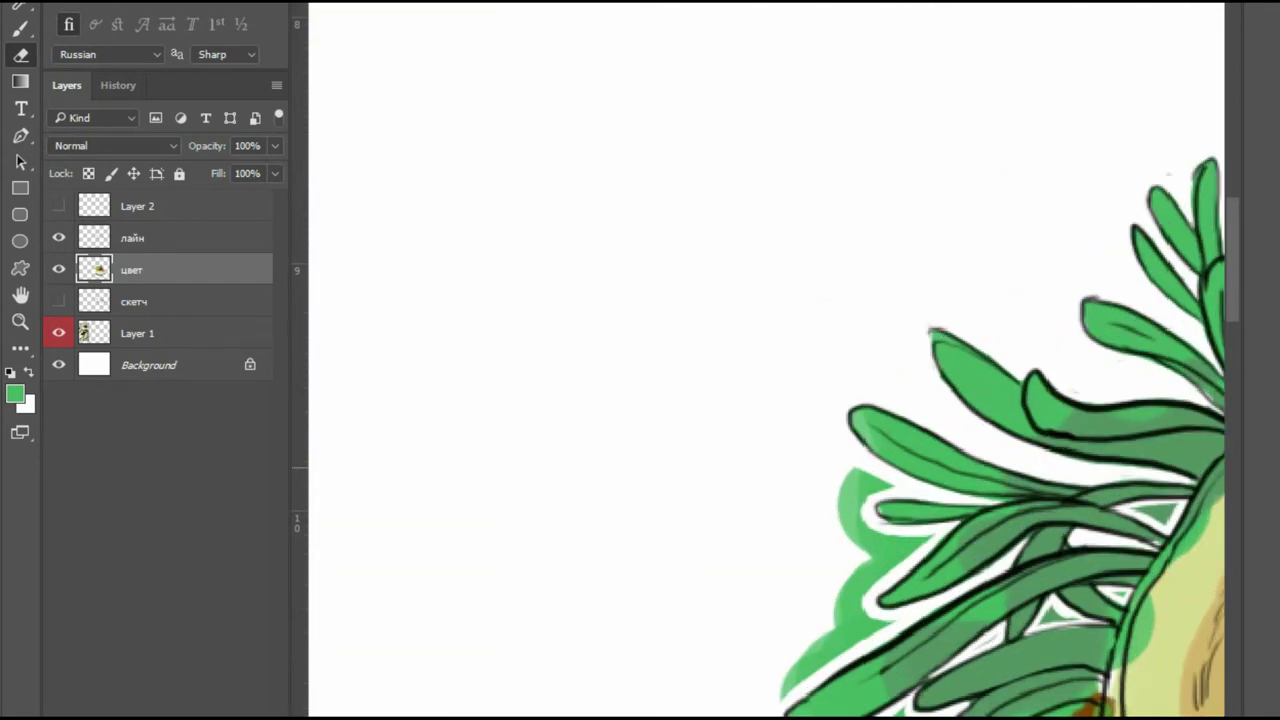
# Erase the green beyond the lower leaves of the left rosemary sprig and around the small right-hand sprig.
pyautogui.scroll(-2, 940, 380)
pyautogui.hscroll(2, 940, 380)
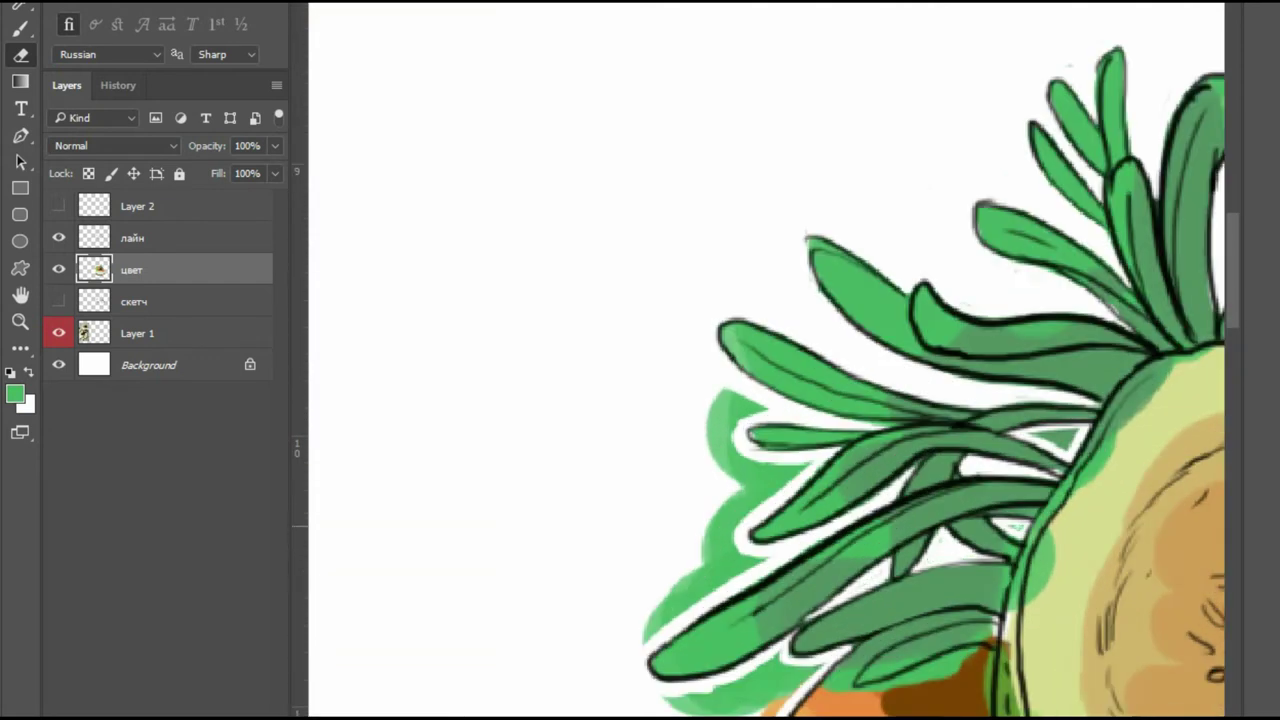
pyautogui.moveTo(760, 410)
pyautogui.mouseDown()
pyautogui.moveTo(712, 440)
pyautogui.moveTo(740, 478)
pyautogui.moveTo(680, 630)
pyautogui.moveTo(676, 703)
pyautogui.moveTo(790, 690)
pyautogui.moveTo(745, 700)
pyautogui.mouseUp()
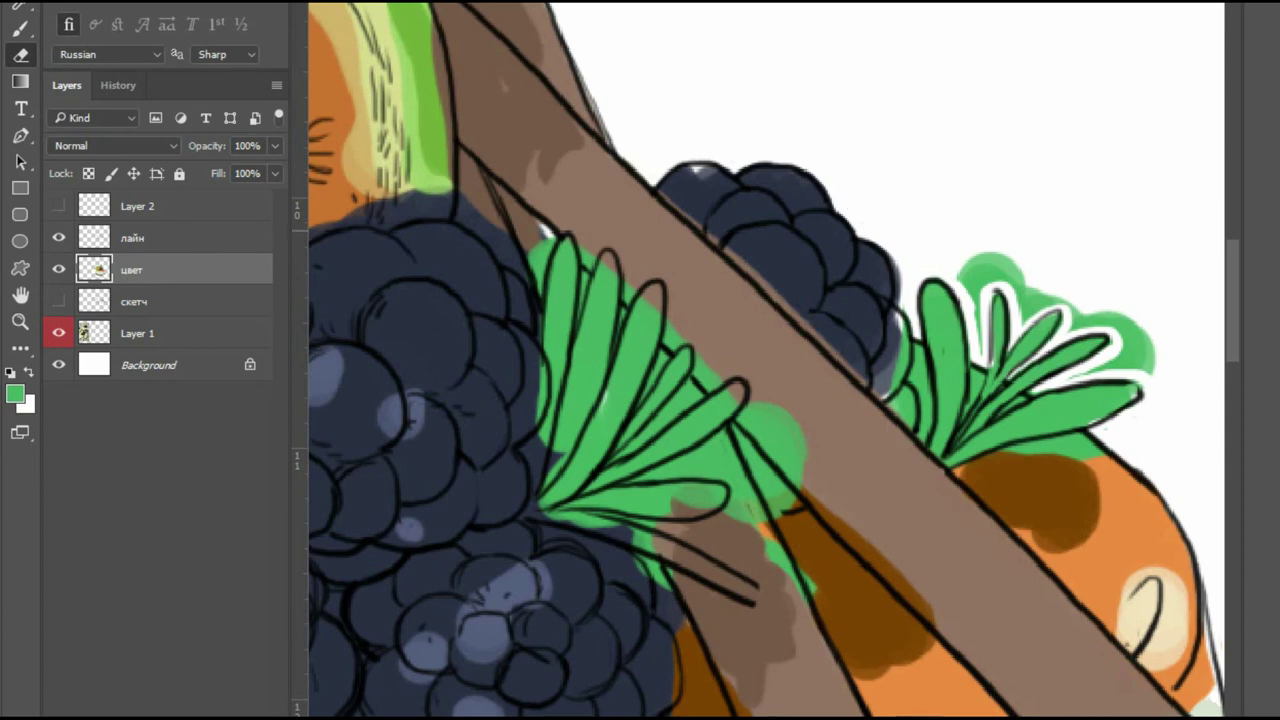
pyautogui.moveTo(970, 340)
pyautogui.mouseDown()
pyautogui.moveTo(985, 262)
pyautogui.moveTo(1020, 300)
pyautogui.moveTo(1075, 310)
pyautogui.moveTo(1140, 365)
pyautogui.mouseUp()
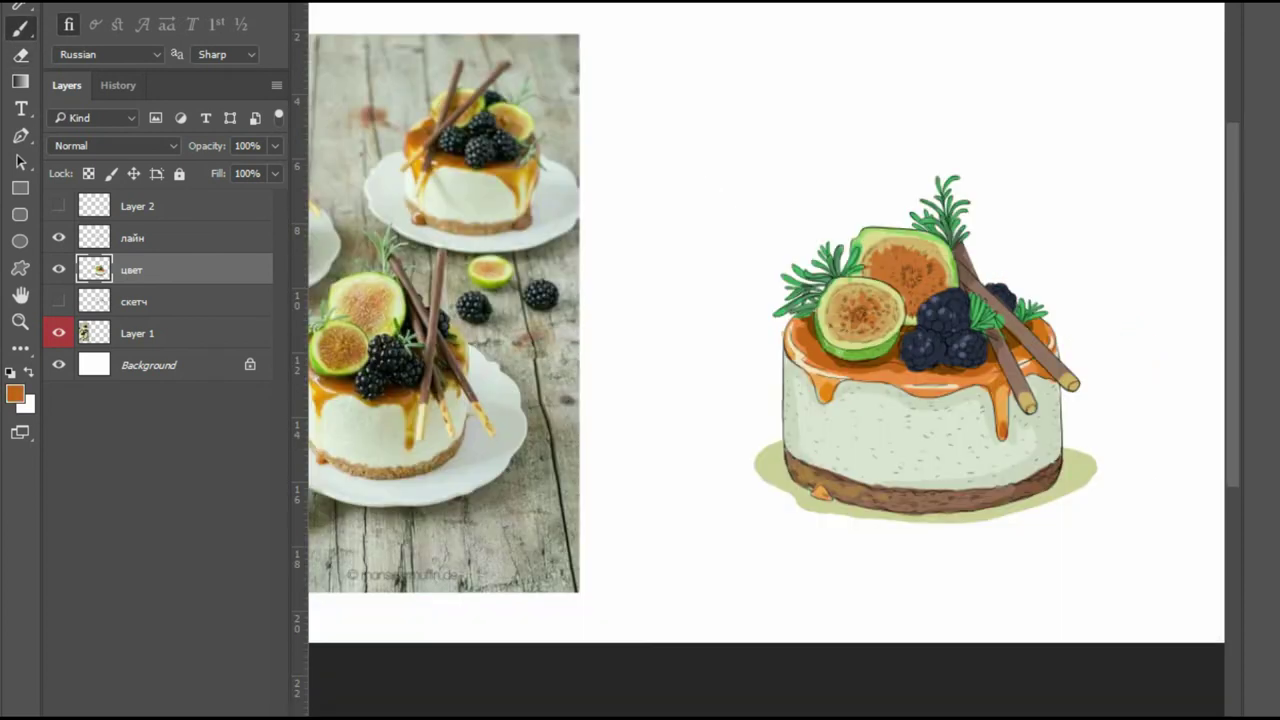
# Touch up the rear fig's rim and the upper blackberry's edge with sampled colors, and paint brown shadow beside the middle rosemary sprig.
pyautogui.scroll(3, 939, 288)
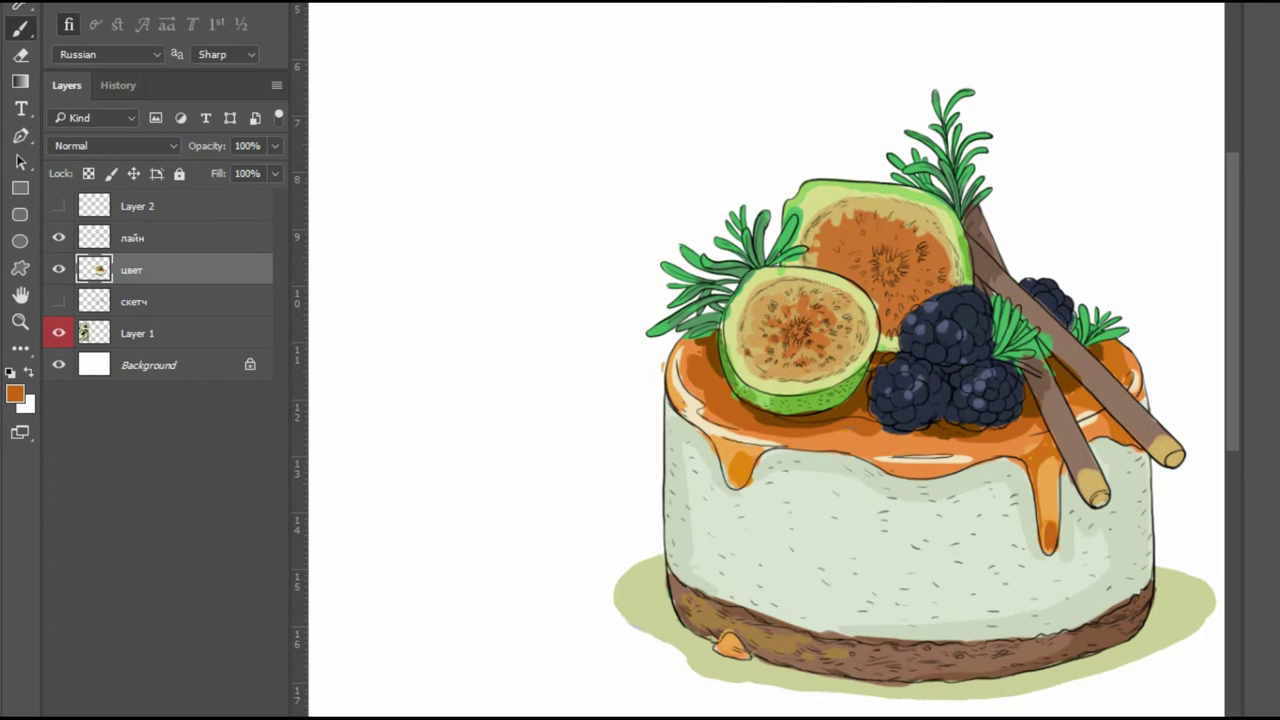
pyautogui.scroll(3, 975, 378)
pyautogui.keyDown('alt'); pyautogui.click(839, 305); pyautogui.keyUp('alt')
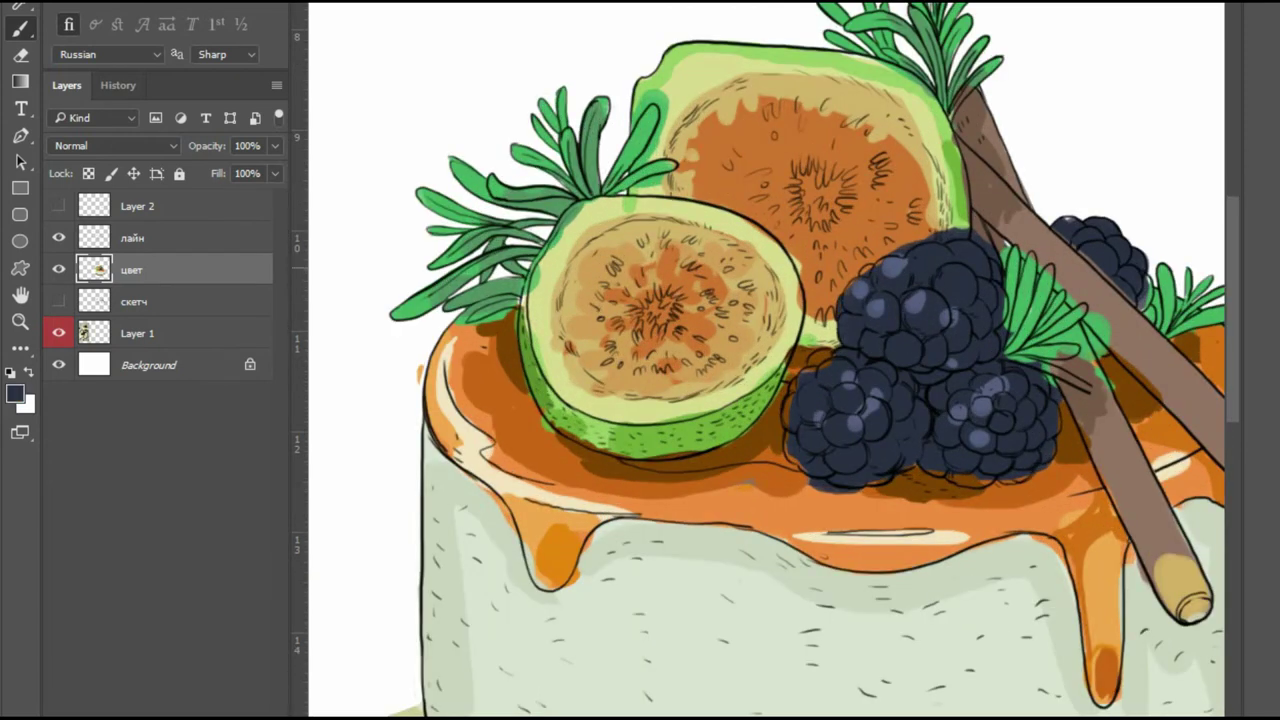
pyautogui.keyDown('alt'); pyautogui.click(884, 260); pyautogui.keyUp('alt')
pyautogui.keyDown('alt'); pyautogui.click(938, 237); pyautogui.keyUp('alt')
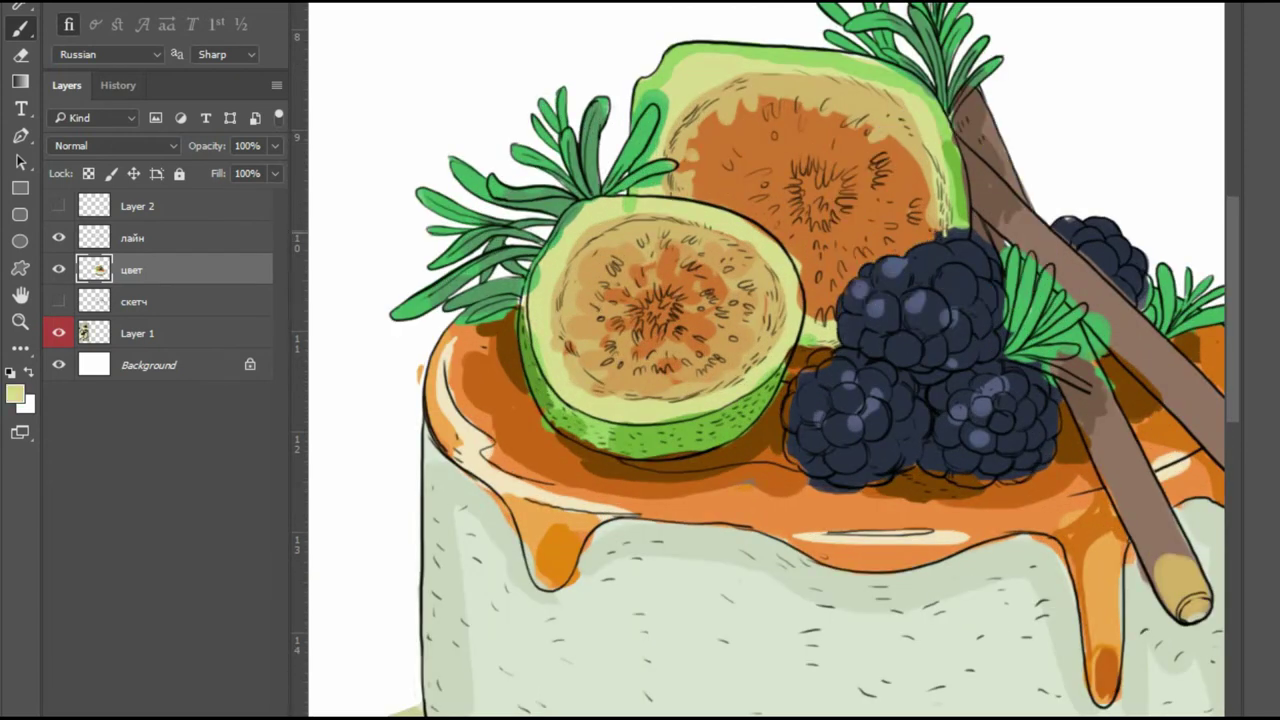
pyautogui.keyDown('alt'); pyautogui.click(962, 215); pyautogui.keyUp('alt')
pyautogui.keyDown('alt'); pyautogui.click(978, 233); pyautogui.keyUp('alt')
pyautogui.keyDown('alt'); pyautogui.moveTo(1007, 306); pyautogui.dragTo(1088, 386); pyautogui.keyUp('alt')
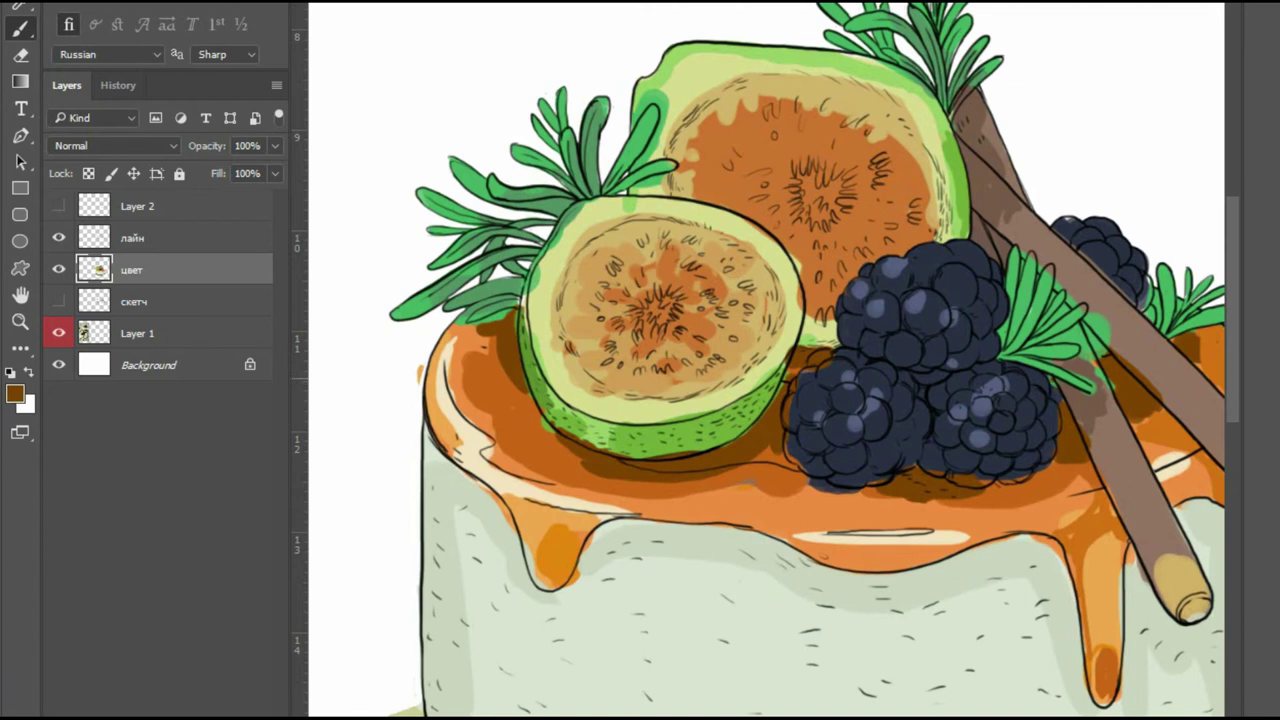
# Fill the two lower blackberries with navy out to their outlines and clean up the brown shadow around them.
pyautogui.moveTo(952, 481); pyautogui.dragTo(1032, 480)
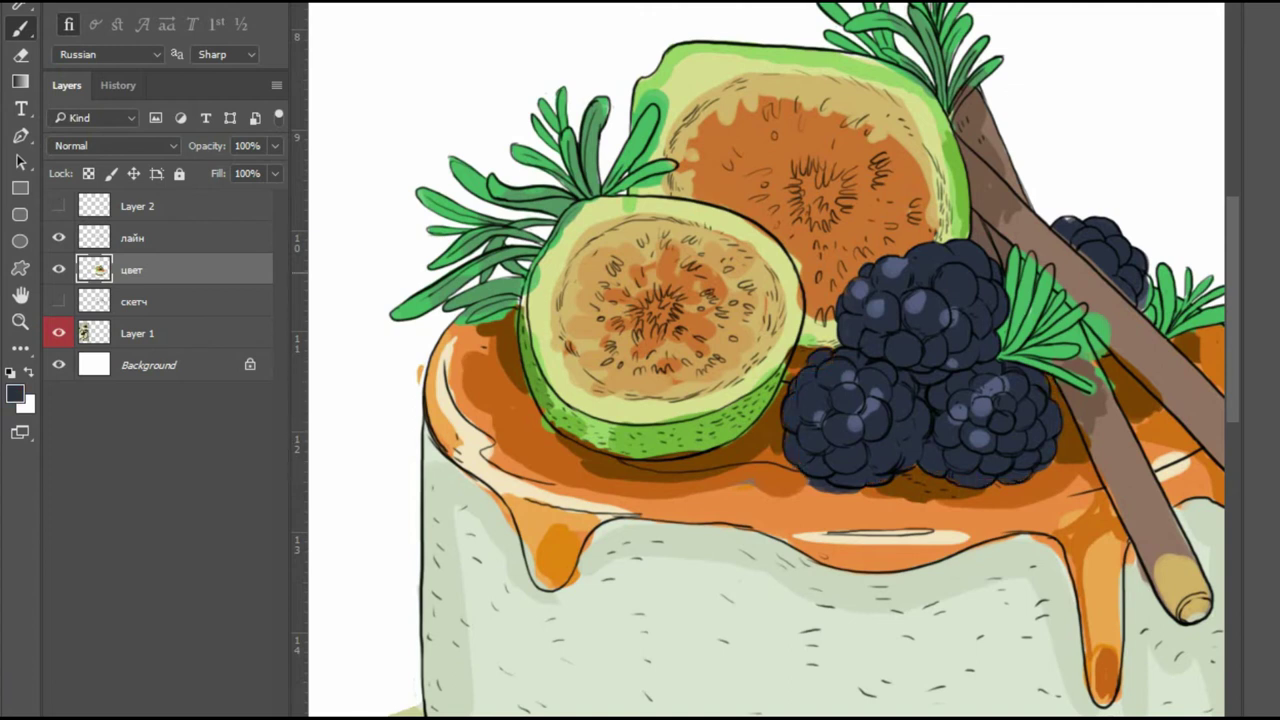
pyautogui.keyDown('alt'); pyautogui.click(742, 440); pyautogui.keyUp('alt')
pyautogui.moveTo(766, 476)
pyautogui.mouseDown()
pyautogui.moveTo(985, 494)
pyautogui.moveTo(1060, 464)
pyautogui.mouseUp()
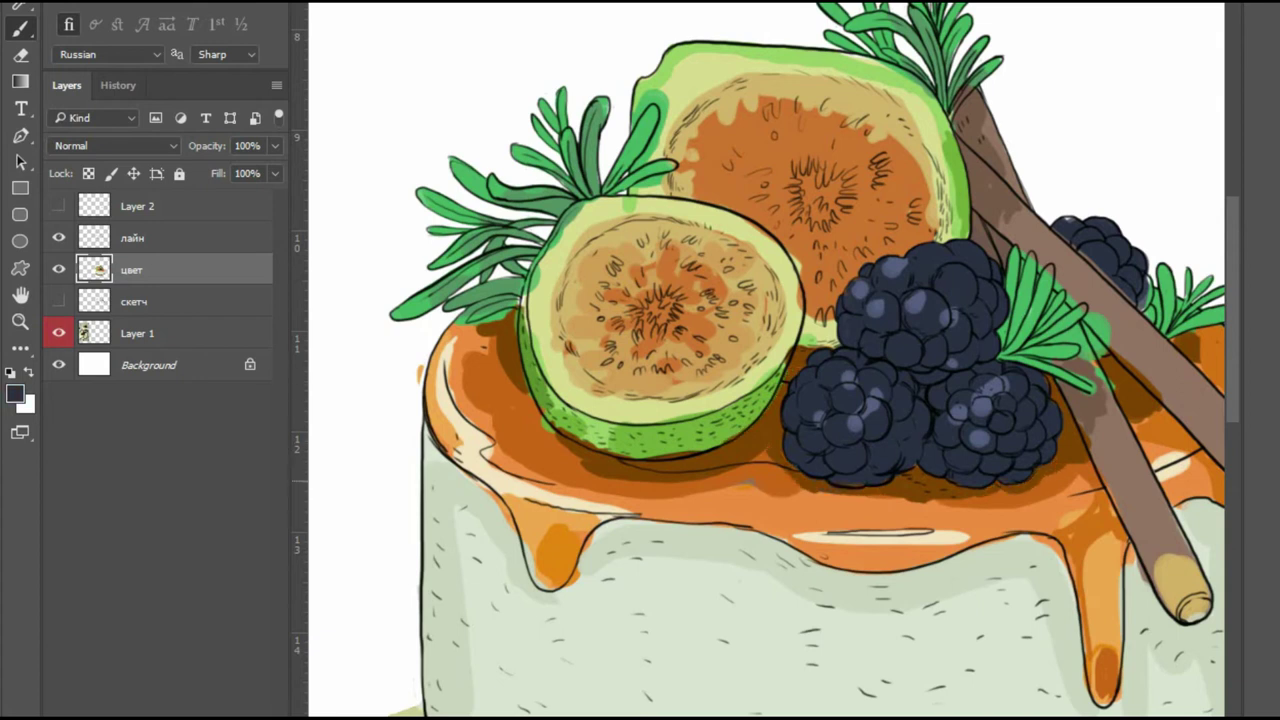
# Paint over the pale highlights on the three front blackberries with the sampled dark navy.
pyautogui.keyDown('alt'); pyautogui.click(810, 394); pyautogui.keyUp('alt')
pyautogui.keyDown('alt'); pyautogui.click(849, 381); pyautogui.keyUp('alt')
pyautogui.moveTo(852, 392); pyautogui.dragTo(872, 425)
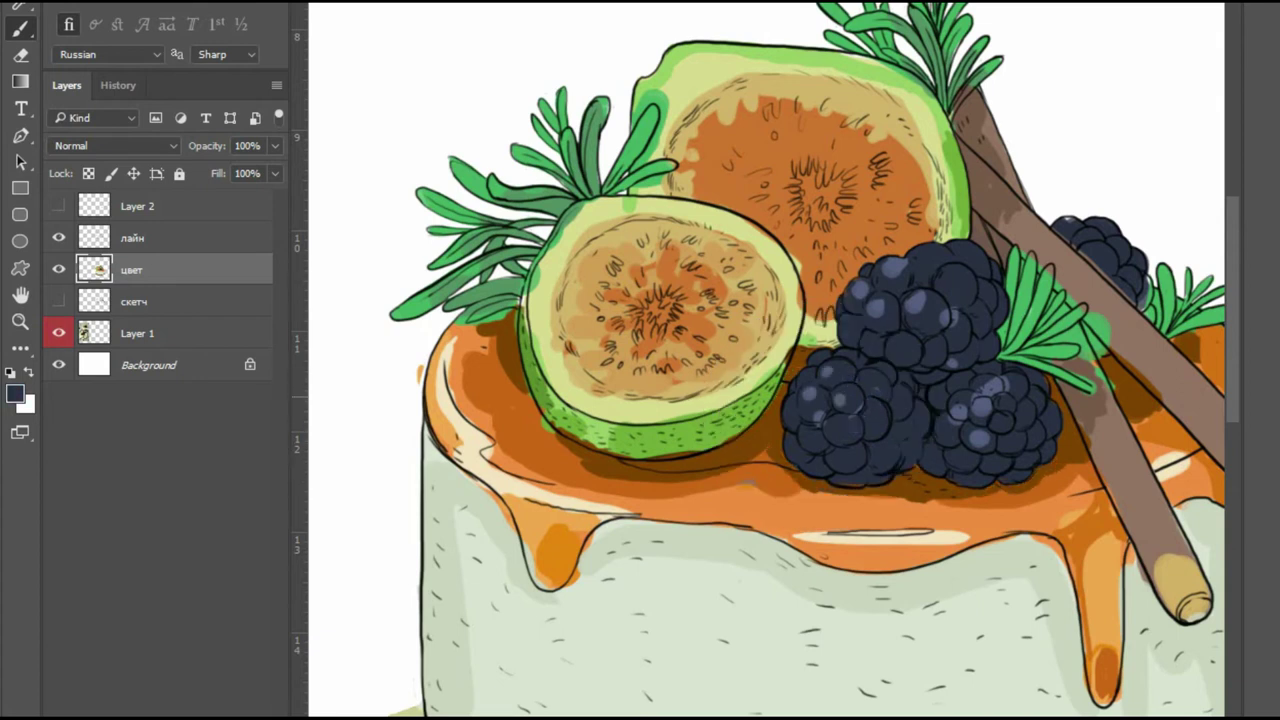
pyautogui.click(894, 268)
pyautogui.click(917, 299)
pyautogui.click(860, 290)
pyautogui.click(949, 317)
pyautogui.click(988, 397)
pyautogui.click(958, 415)
pyautogui.click(1002, 384)
pyautogui.click(979, 411)
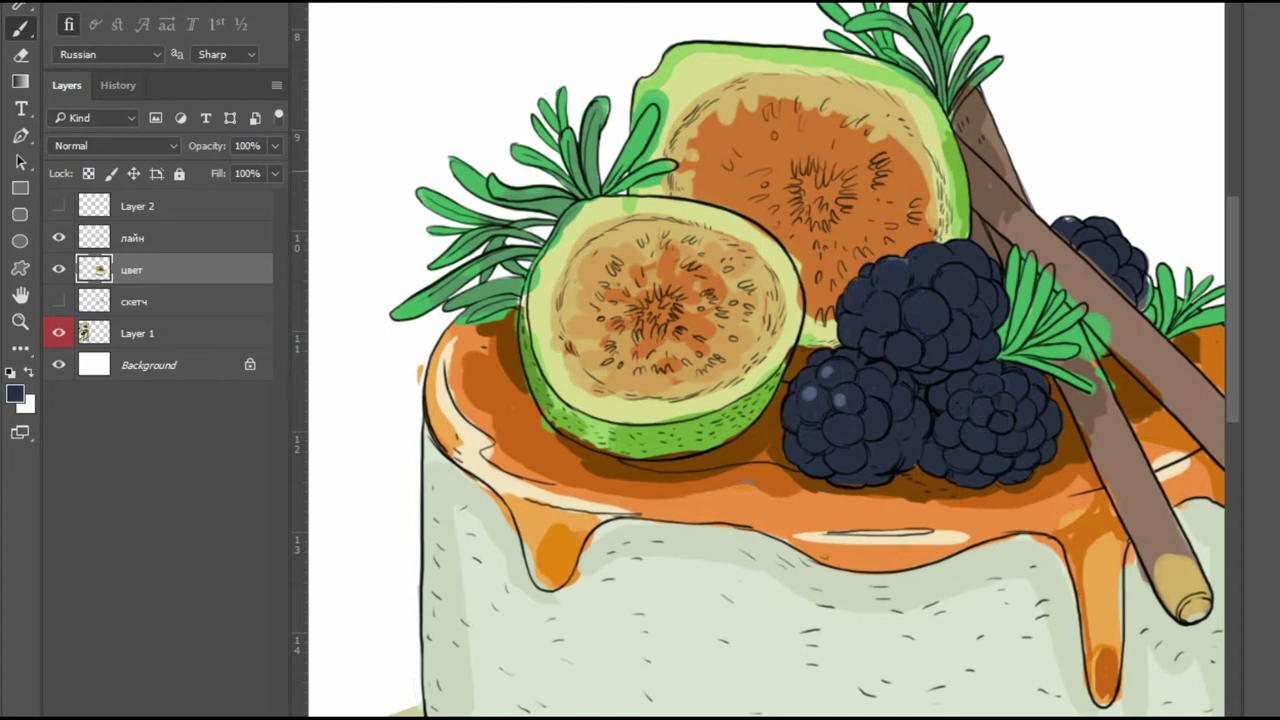
# Add small grey-blue highlights to the blackberries and shade their undersides in darker navy.
pyautogui.moveTo(1090, 262); pyautogui.dragTo(1154, 322)
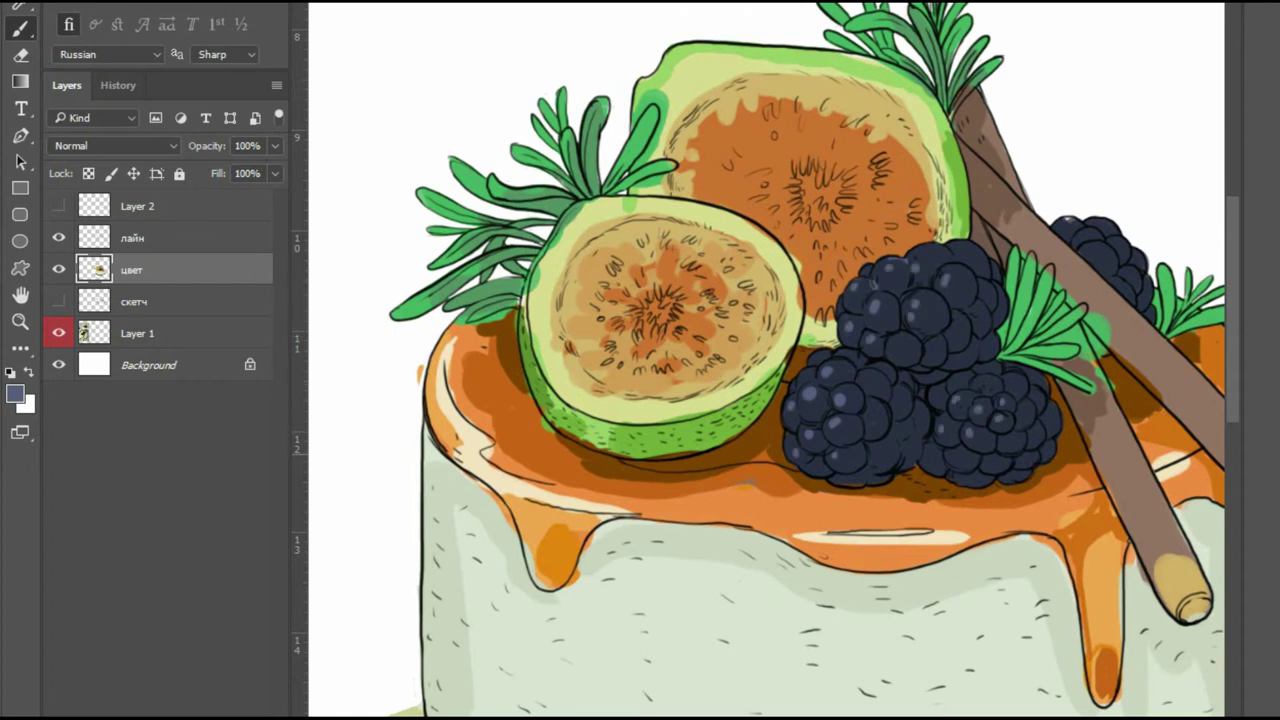
pyautogui.scroll(-3, 780, 400)
pyautogui.scroll(3, 780, 400)
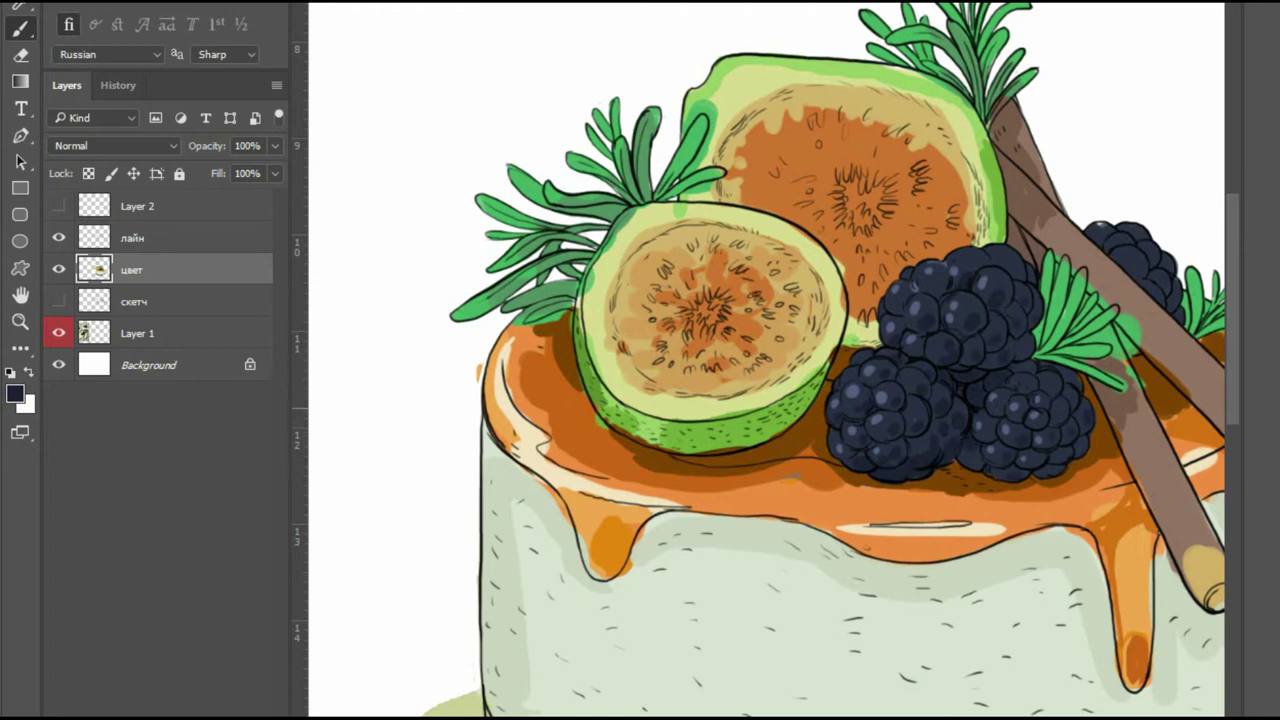
pyautogui.moveTo(800, 448)
pyautogui.mouseDown()
pyautogui.moveTo(815, 462)
pyautogui.moveTo(1040, 490)
pyautogui.moveTo(1070, 478)
pyautogui.mouseUp()
pyautogui.keyDown('alt'); pyautogui.click(1056, 470); pyautogui.keyUp('alt')
pyautogui.keyDown('alt'); pyautogui.click(963, 457); pyautogui.keyUp('alt')
pyautogui.hotkey('ctrl', '0')
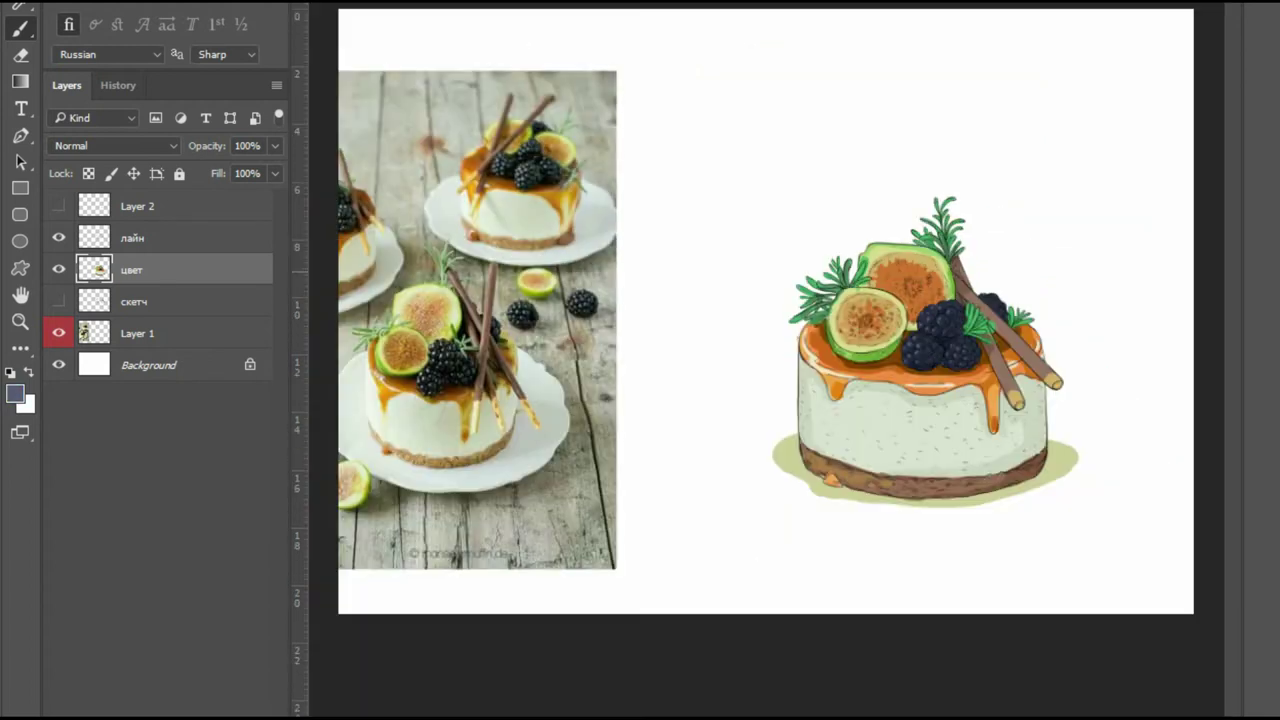
# Repaint the light-green rims of both figs, covering the rosemary green that spilled onto them.
pyautogui.scroll(5, 925, 270)
pyautogui.keyDown('alt'); pyautogui.click(674, 214); pyautogui.keyUp('alt')
pyautogui.moveTo(664, 244)
pyautogui.mouseDown()
pyautogui.moveTo(640, 332)
pyautogui.moveTo(630, 268)
pyautogui.moveTo(628, 288)
pyautogui.mouseUp()
pyautogui.moveTo(660, 350)
pyautogui.mouseDown()
pyautogui.moveTo(614, 394)
pyautogui.moveTo(500, 440)
pyautogui.moveTo(560, 650)
pyautogui.moveTo(825, 560)
pyautogui.moveTo(835, 450)
pyautogui.mouseUp()
pyautogui.keyDown('alt'); pyautogui.click(618, 388); pyautogui.keyUp('alt')
pyautogui.moveTo(626, 392); pyautogui.dragTo(812, 445)
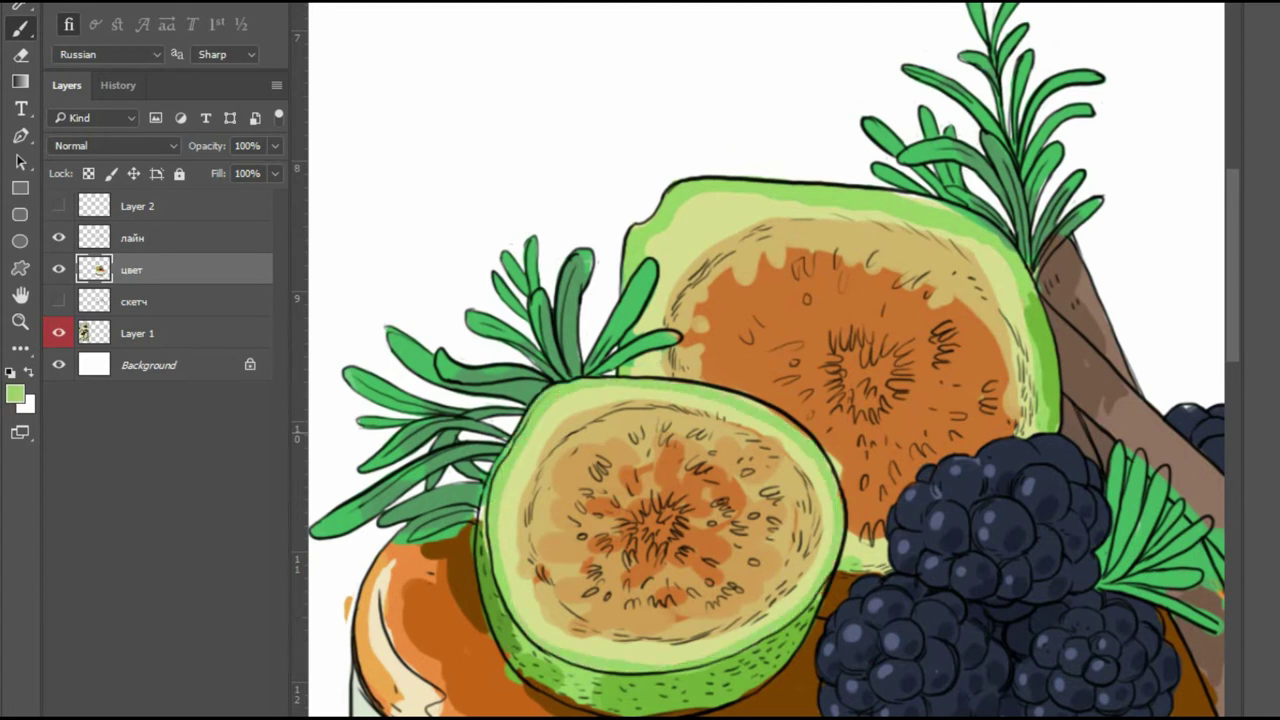
# Lock the transparent pixels of the лайн layer and recolor the blackberry outlines in sampled dark navy.
pyautogui.hotkey('alt', ']')
pyautogui.press('/')
pyautogui.keyDown('alt'); pyautogui.click(455, 612); pyautogui.keyUp('alt')
pyautogui.keyDown('alt'); pyautogui.click(1005, 516); pyautogui.keyUp('alt')
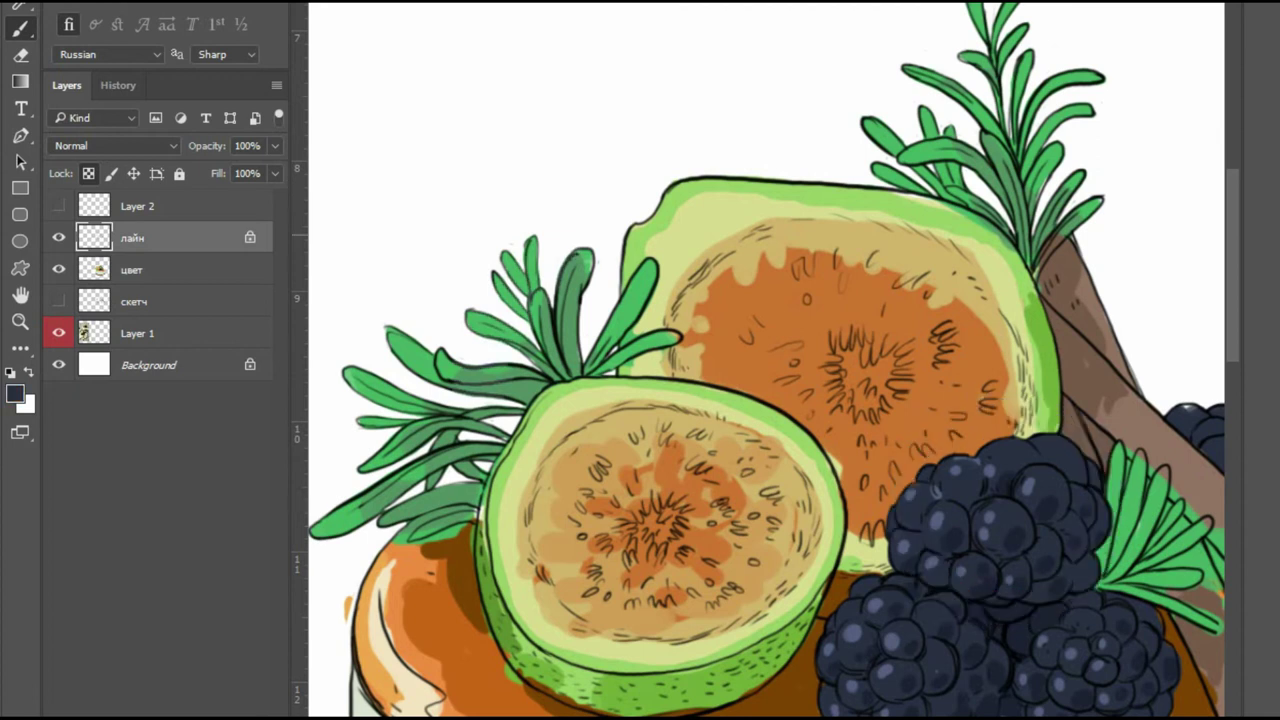
pyautogui.moveTo(1000, 440); pyautogui.dragTo(900, 560)
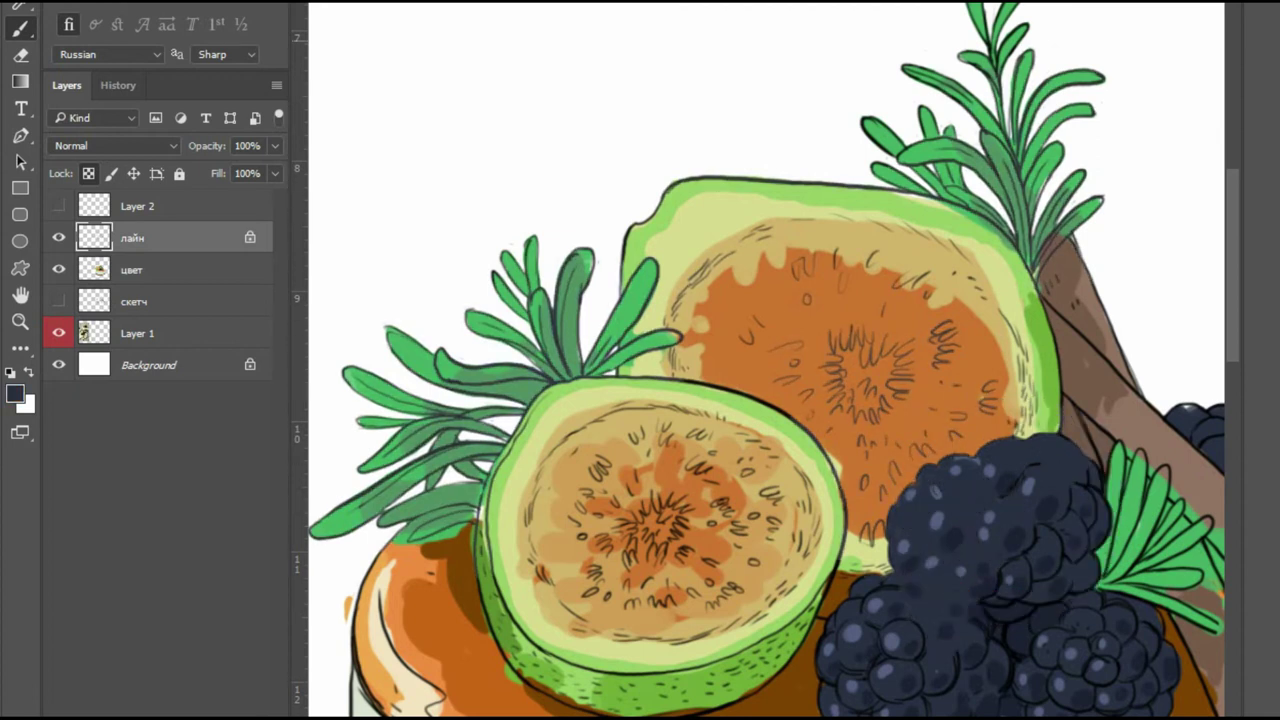
# Recolor the line art of the caramel glaze and the specks on the cheesecake side in orange.
pyautogui.hotkey('ctrl', '-')
pyautogui.hotkey('ctrl', '+')
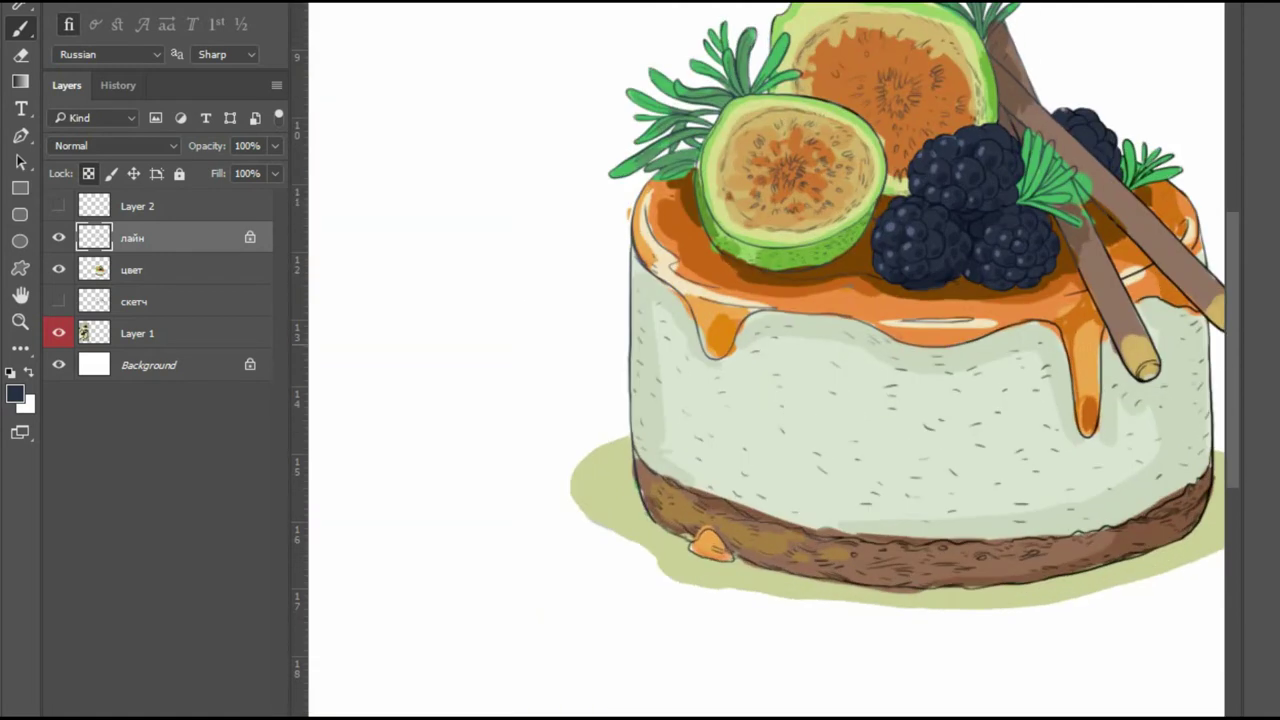
pyautogui.moveTo(856, 256); pyautogui.dragTo(757, 291)
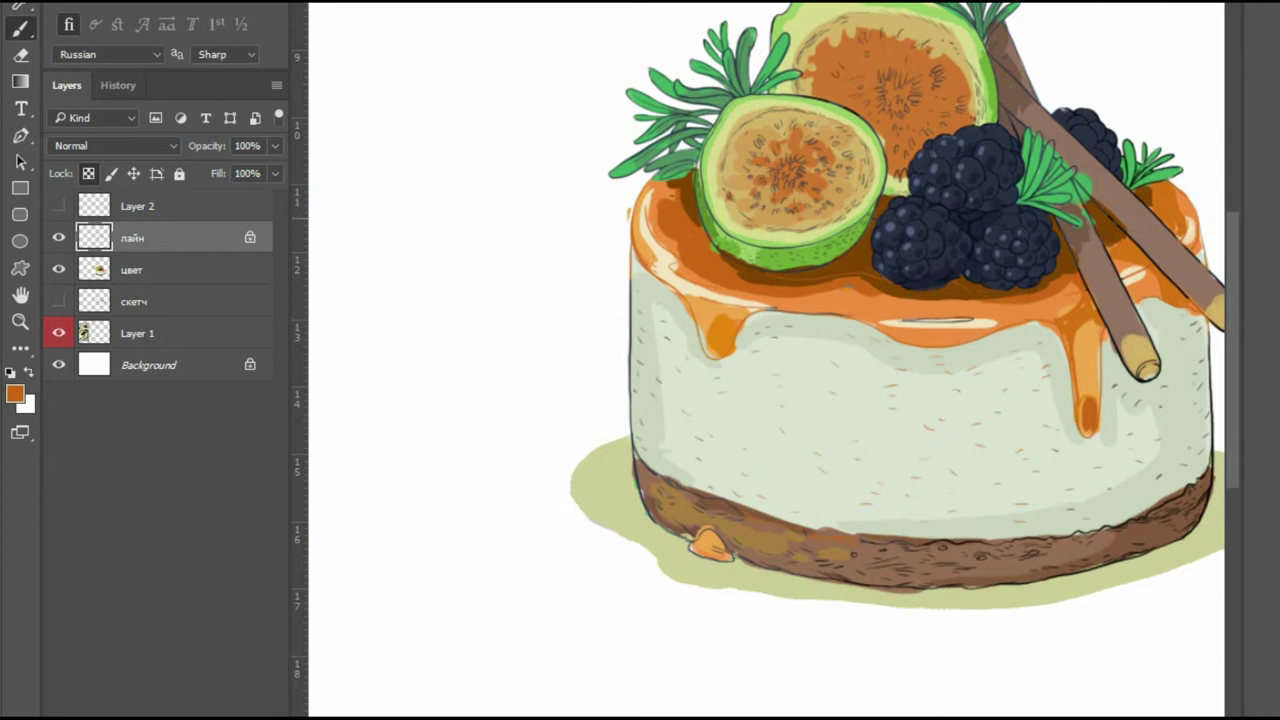
pyautogui.hotkey('ctrl', '-')
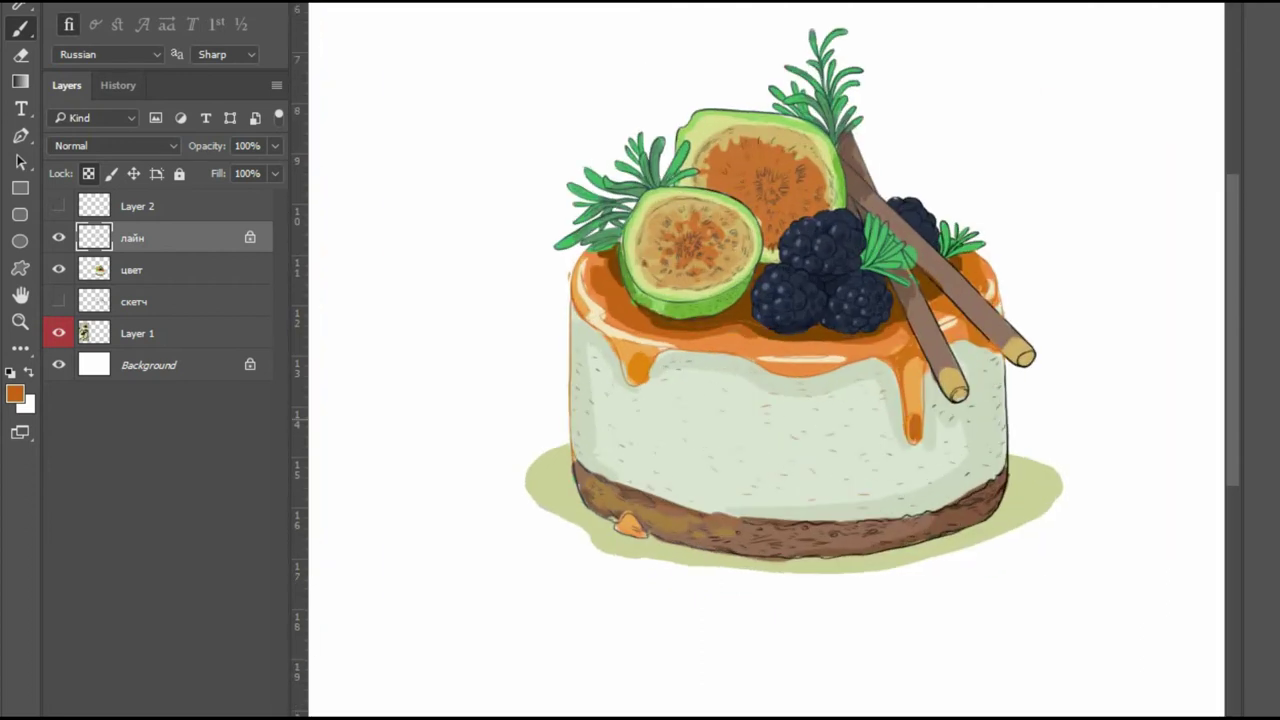
# Recolor the line art of the cake's sides and crust in orange and dark brown.
pyautogui.moveTo(580, 465)
pyautogui.mouseDown()
pyautogui.moveTo(640, 525)
pyautogui.moveTo(770, 548)
pyautogui.moveTo(880, 540)
pyautogui.moveTo(970, 495)
pyautogui.moveTo(1000, 385)
pyautogui.mouseUp()
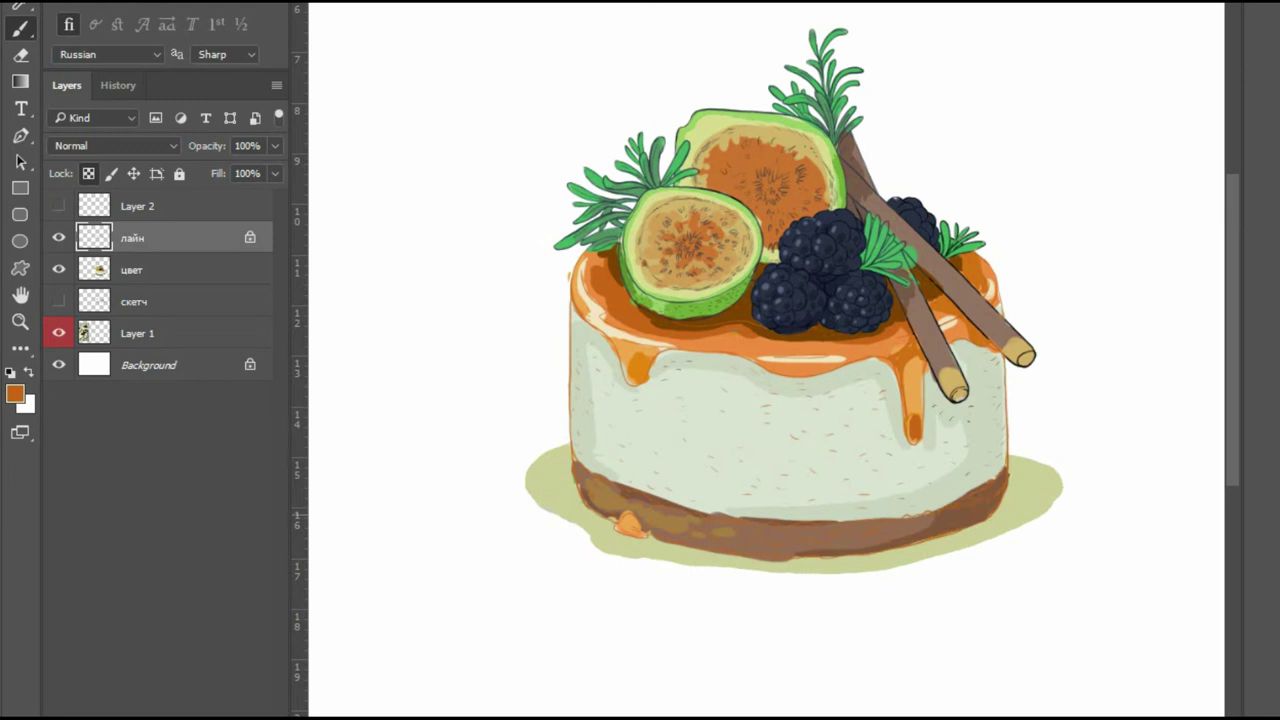
pyautogui.press('d')
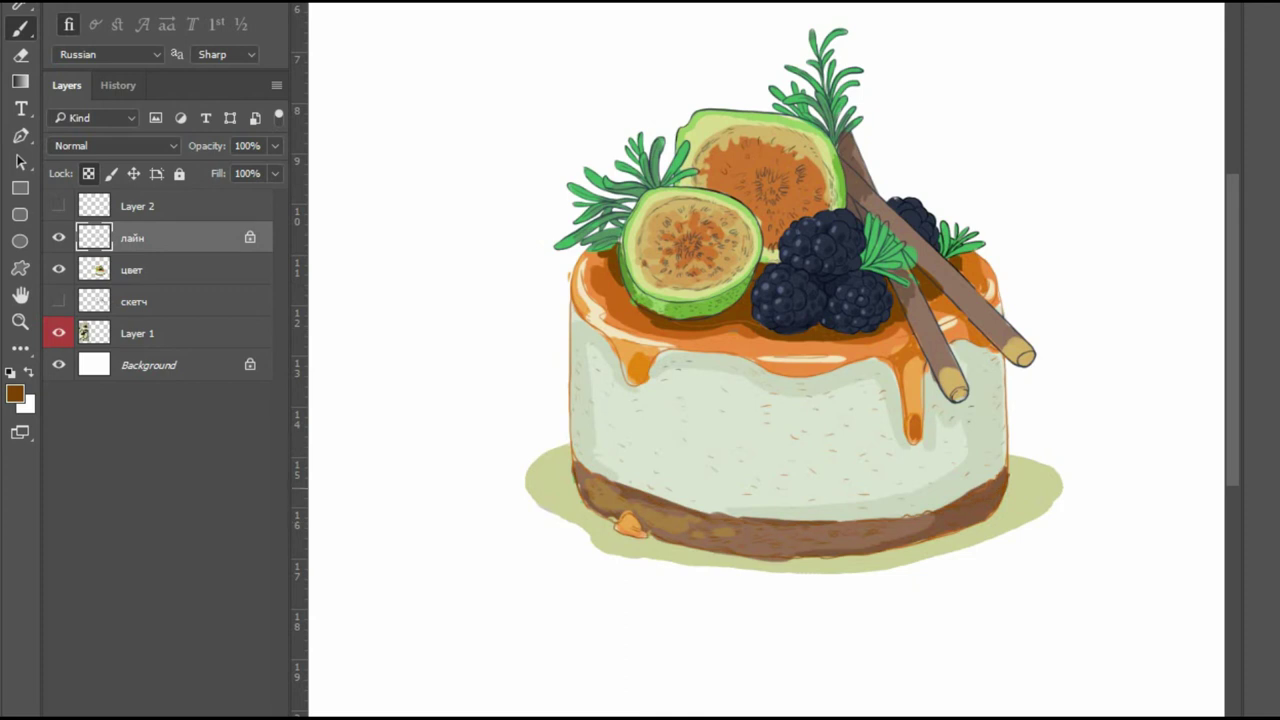
pyautogui.scroll(2, 775, 240)
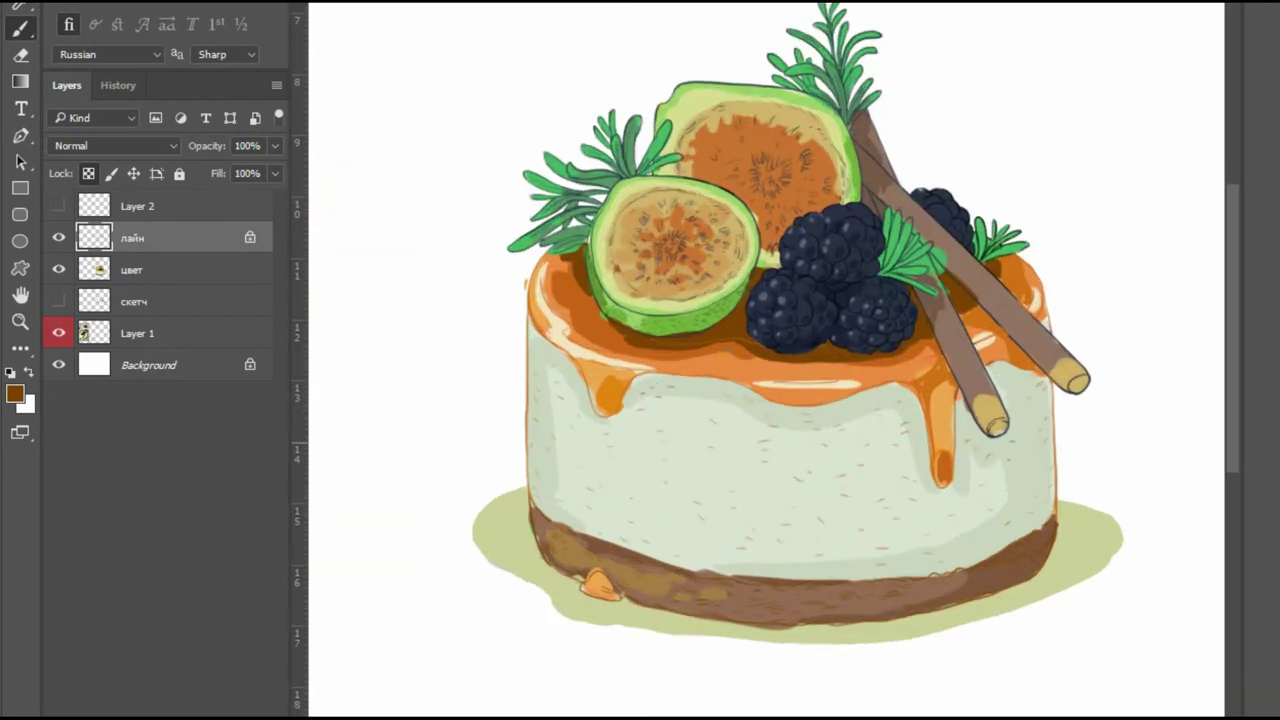
pyautogui.scroll(-1, 751, 412)
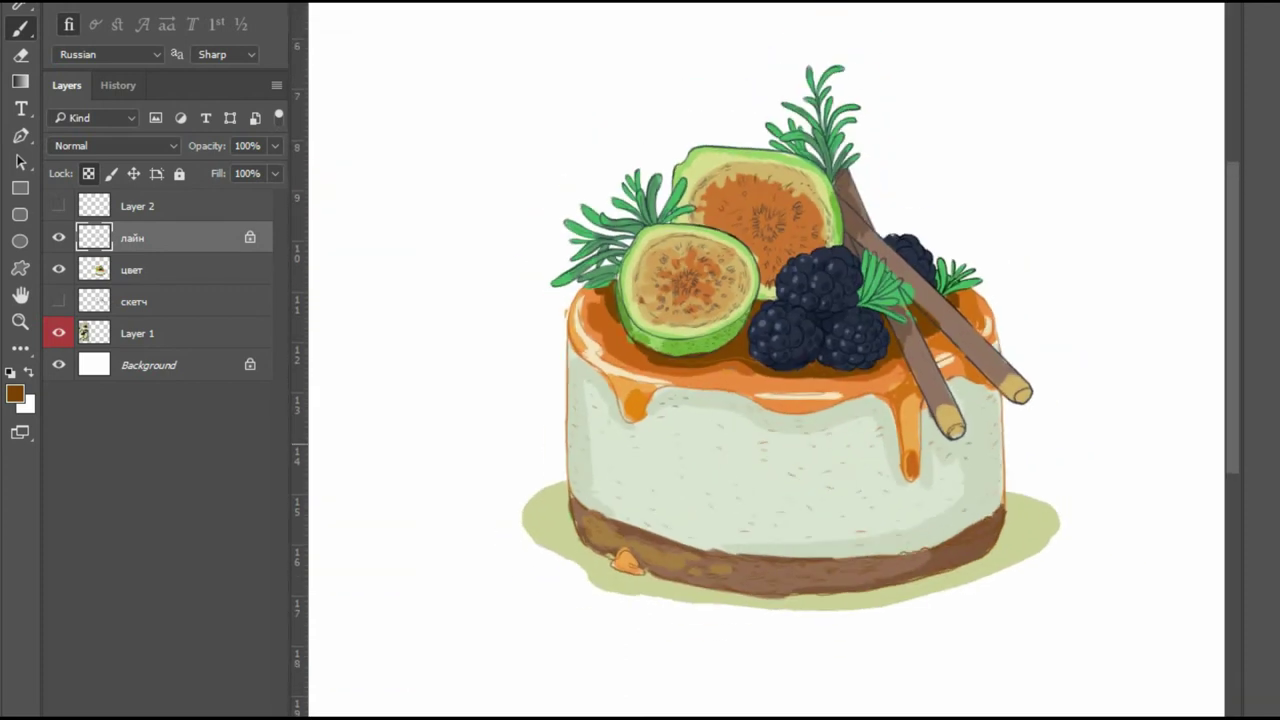
pyautogui.press('d')
# Repaint the front fig's light-green rim and green skin on the цвет layer with sampled greens.
pyautogui.scroll(5, 667, 250)
pyautogui.hotkey('alt', '[')
pyautogui.keyDown('alt'); pyautogui.click(957, 229); pyautogui.keyUp('alt')
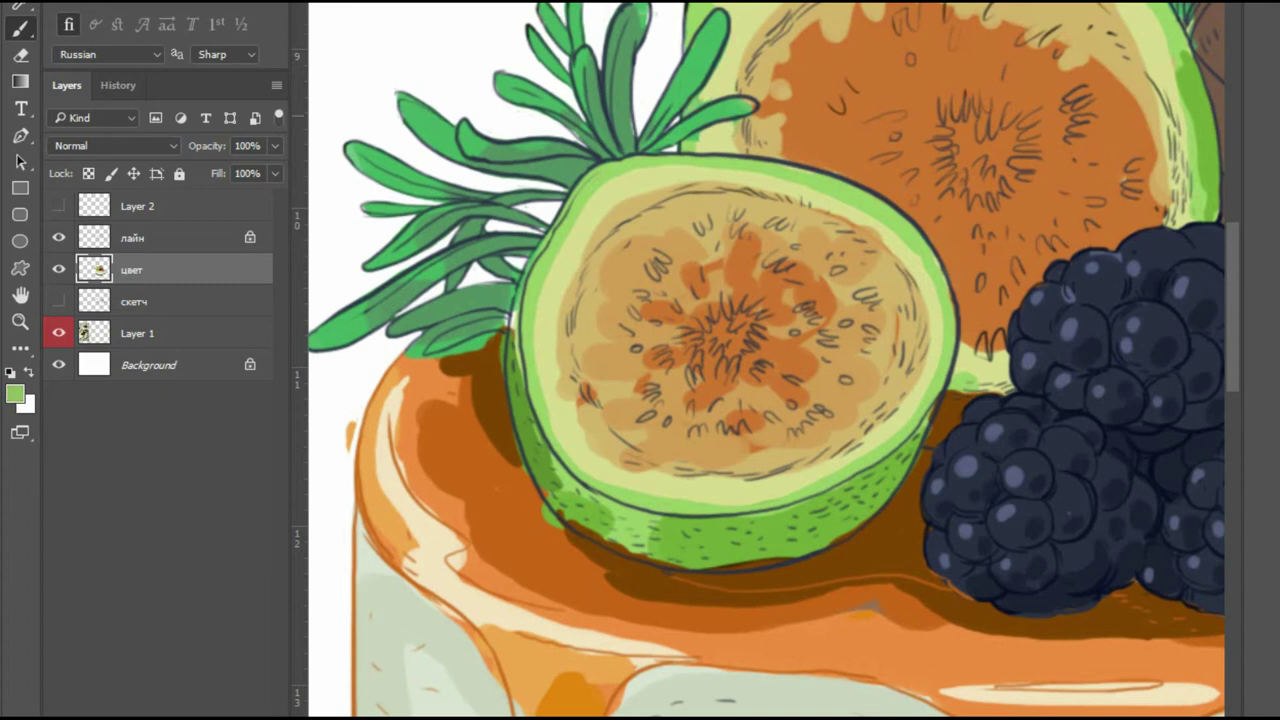
pyautogui.keyDown('alt'); pyautogui.click(682, 115); pyautogui.keyUp('alt')
pyautogui.keyDown('alt'); pyautogui.click(1180, 75); pyautogui.keyUp('alt')
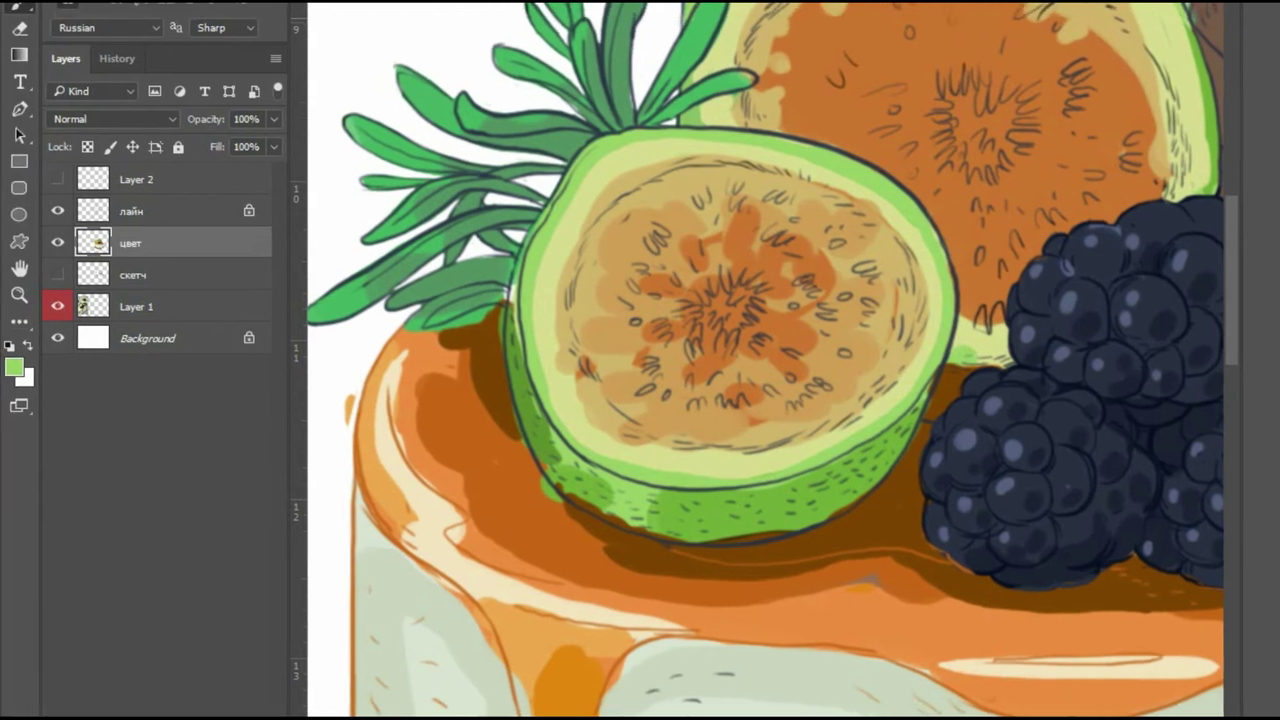
pyautogui.keyDown('alt'); pyautogui.click(520, 384); pyautogui.keyUp('alt')
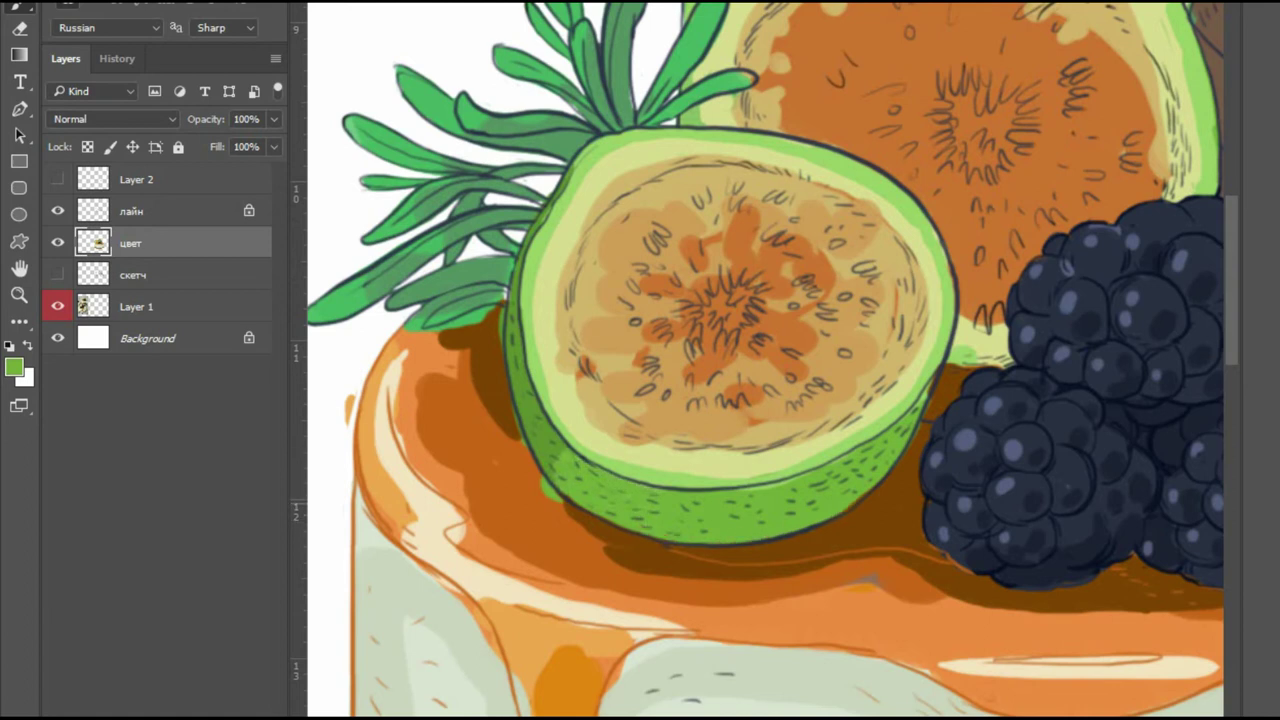
# Paint the rear fig's lower skin green, extend the brown shadow beside the front fig, and cover the spilled green below the left sprig with caramel orange.
pyautogui.moveTo(935, 370)
pyautogui.mouseDown()
pyautogui.moveTo(950, 415)
pyautogui.moveTo(980, 380)
pyautogui.moveTo(968, 380)
pyautogui.mouseUp()
pyautogui.keyDown('alt'); pyautogui.click(1006, 363); pyautogui.keyUp('alt')
pyautogui.keyDown('alt'); pyautogui.click(470, 345); pyautogui.keyUp('alt')
pyautogui.moveTo(495, 285)
pyautogui.mouseDown()
pyautogui.moveTo(503, 305)
pyautogui.moveTo(445, 320)
pyautogui.moveTo(496, 288)
pyautogui.moveTo(458, 296)
pyautogui.moveTo(466, 354)
pyautogui.moveTo(560, 505)
pyautogui.mouseUp()
pyautogui.keyDown('alt'); pyautogui.click(420, 316); pyautogui.keyUp('alt')
pyautogui.keyDown('alt'); pyautogui.click(470, 340); pyautogui.keyUp('alt')
pyautogui.keyDown('alt'); pyautogui.click(600, 570); pyautogui.keyUp('alt')
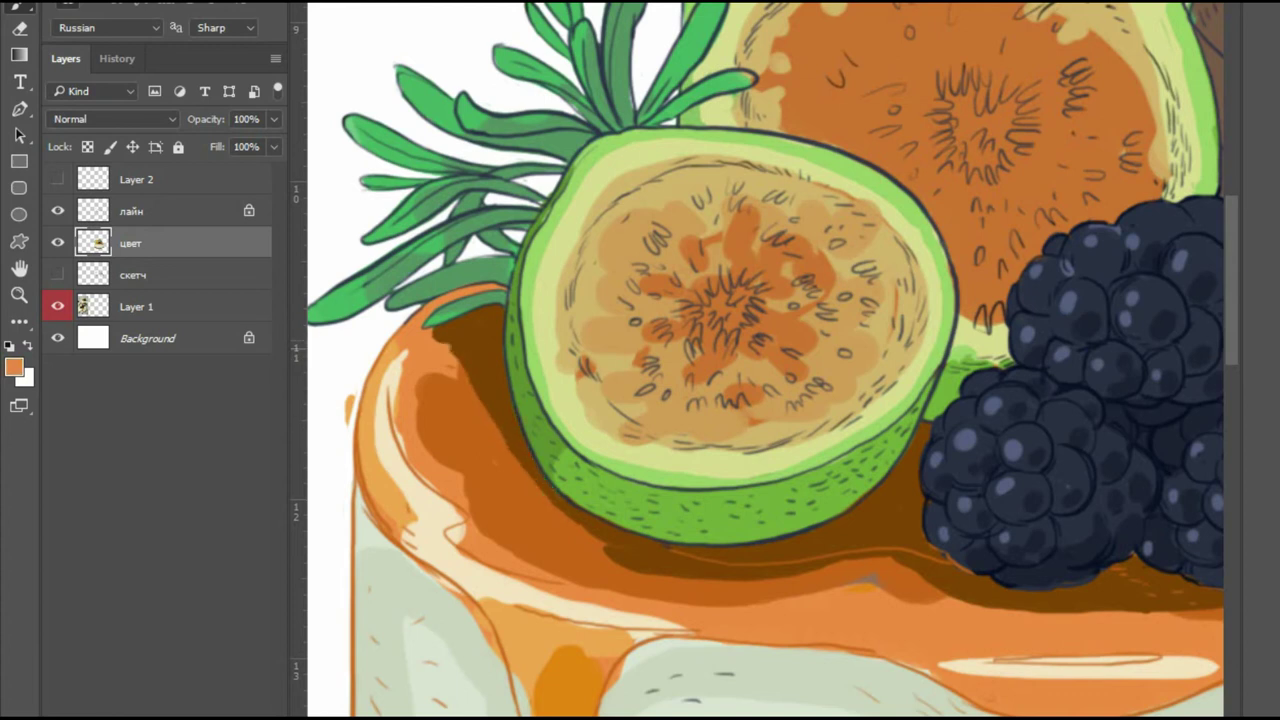
# Repaint the light and dark orange bands of the caramel around the front fig's left side with sampled oranges.
pyautogui.keyDown('alt'); pyautogui.click(464, 360); pyautogui.keyUp('alt')
pyautogui.moveTo(464, 356)
pyautogui.mouseDown()
pyautogui.moveTo(590, 525)
pyautogui.moveTo(640, 565)
pyautogui.moveTo(426, 388)
pyautogui.moveTo(440, 440)
pyautogui.mouseUp()
pyautogui.keyDown('alt'); pyautogui.click(470, 482); pyautogui.keyUp('alt')
pyautogui.moveTo(464, 484); pyautogui.dragTo(474, 518)
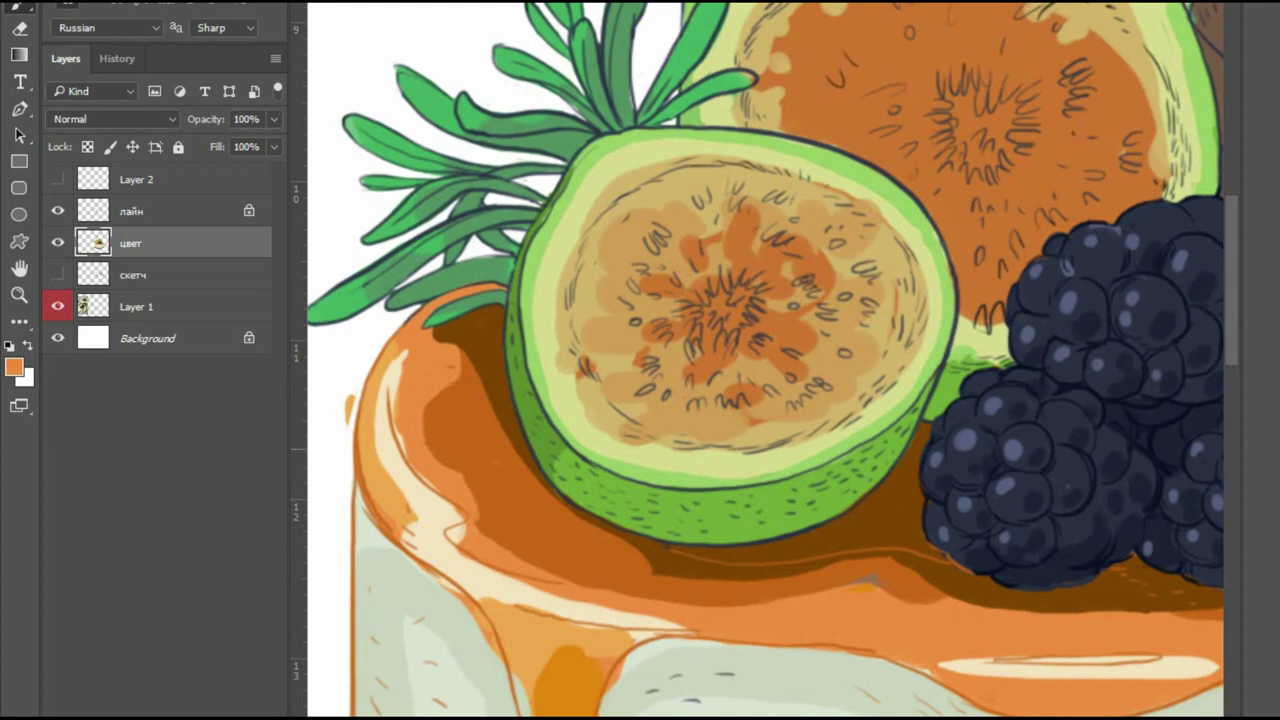
pyautogui.moveTo(430, 410); pyautogui.dragTo(470, 485)
pyautogui.moveTo(470, 485); pyautogui.dragTo(500, 540)
pyautogui.keyDown('alt'); pyautogui.click(450, 440); pyautogui.keyUp('alt')
pyautogui.moveTo(418, 400); pyautogui.dragTo(478, 484)
pyautogui.moveTo(496, 528)
pyautogui.mouseDown()
pyautogui.moveTo(544, 568)
pyautogui.moveTo(630, 592)
pyautogui.mouseUp()
pyautogui.hotkey('ctrl', '-')
pyautogui.hotkey('ctrl', '-')
pyautogui.hotkey('ctrl', '+')
pyautogui.hotkey('ctrl', '+')
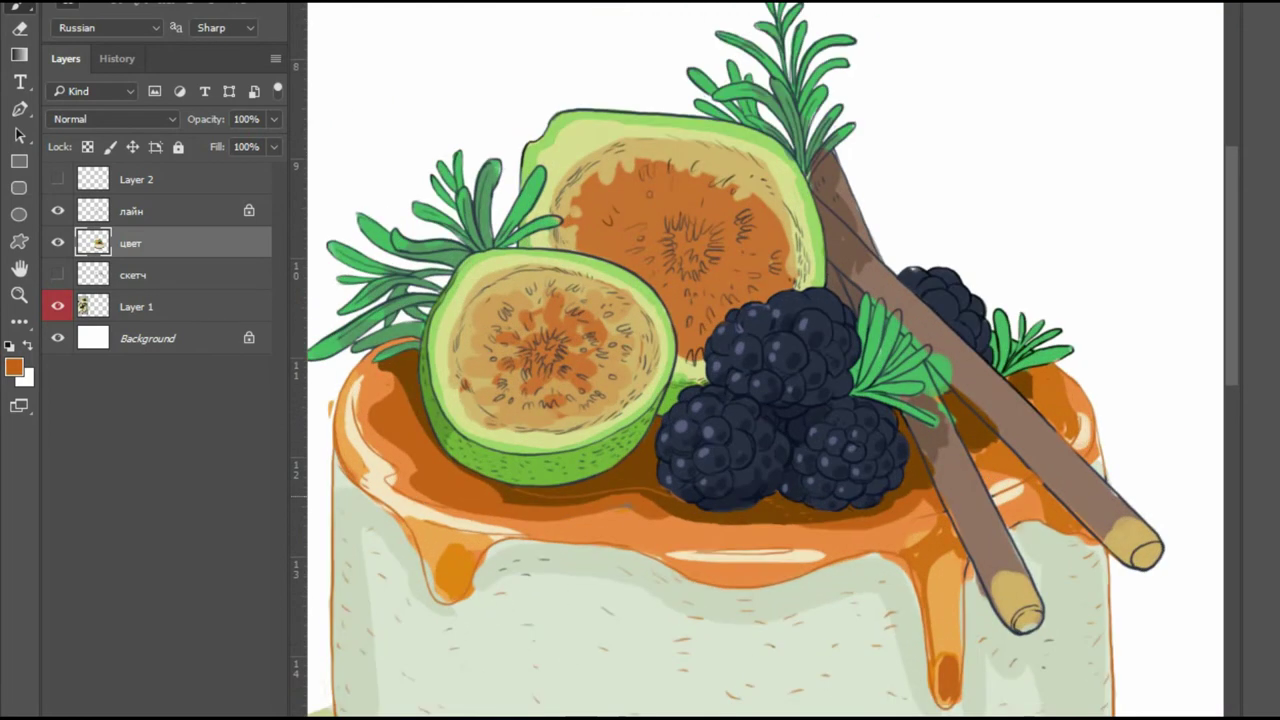
# Refine the orange and brown caramel shading below the front fig and blackberries and around the chocolate sticks.
pyautogui.moveTo(514, 494)
pyautogui.mouseDown()
pyautogui.moveTo(660, 512)
pyautogui.moveTo(624, 520)
pyautogui.moveTo(808, 534)
pyautogui.moveTo(872, 524)
pyautogui.moveTo(930, 492)
pyautogui.mouseUp()
pyautogui.keyDown('alt'); pyautogui.click(520, 512); pyautogui.keyUp('alt')
pyautogui.keyDown('alt'); pyautogui.click(677, 508); pyautogui.keyUp('alt')
pyautogui.hotkey('ctrl', 'z')
pyautogui.keyDown('alt'); pyautogui.click(985, 400); pyautogui.keyUp('alt')
pyautogui.keyDown('alt'); pyautogui.click(1000, 430); pyautogui.keyUp('alt')
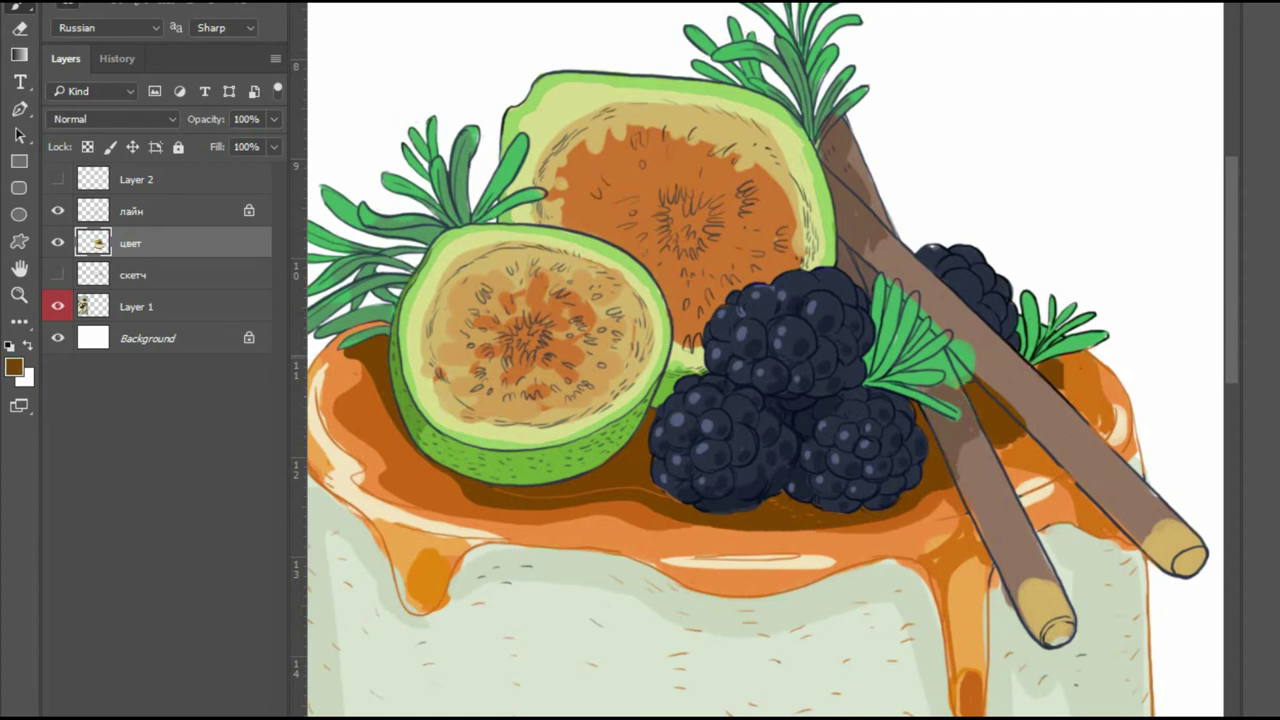
pyautogui.moveTo(1099, 419); pyautogui.dragTo(1108, 438)
pyautogui.moveTo(640, 380)
pyautogui.mouseDown()
pyautogui.moveTo(507, 372)
pyautogui.moveTo(560, 458)
pyautogui.moveTo(603, 495)
pyautogui.mouseUp()
pyautogui.keyDown('alt'); pyautogui.click(507, 372); pyautogui.keyUp('alt')
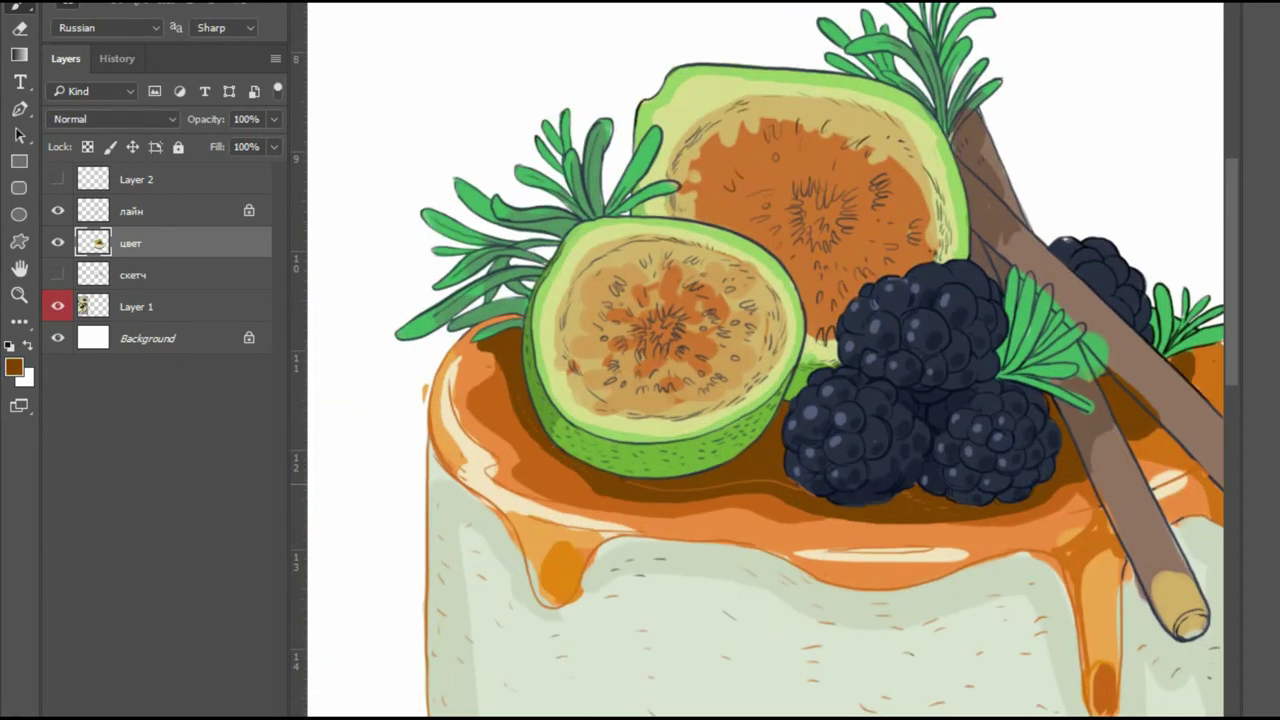
# Shade the front fig's lower skin and the green beside the blackberries with a sampled darker green.
pyautogui.keyDown('alt'); pyautogui.click(548, 413); pyautogui.keyUp('alt')
pyautogui.moveTo(668, 446)
pyautogui.mouseDown()
pyautogui.moveTo(772, 400)
pyautogui.moveTo(716, 462)
pyautogui.mouseUp()
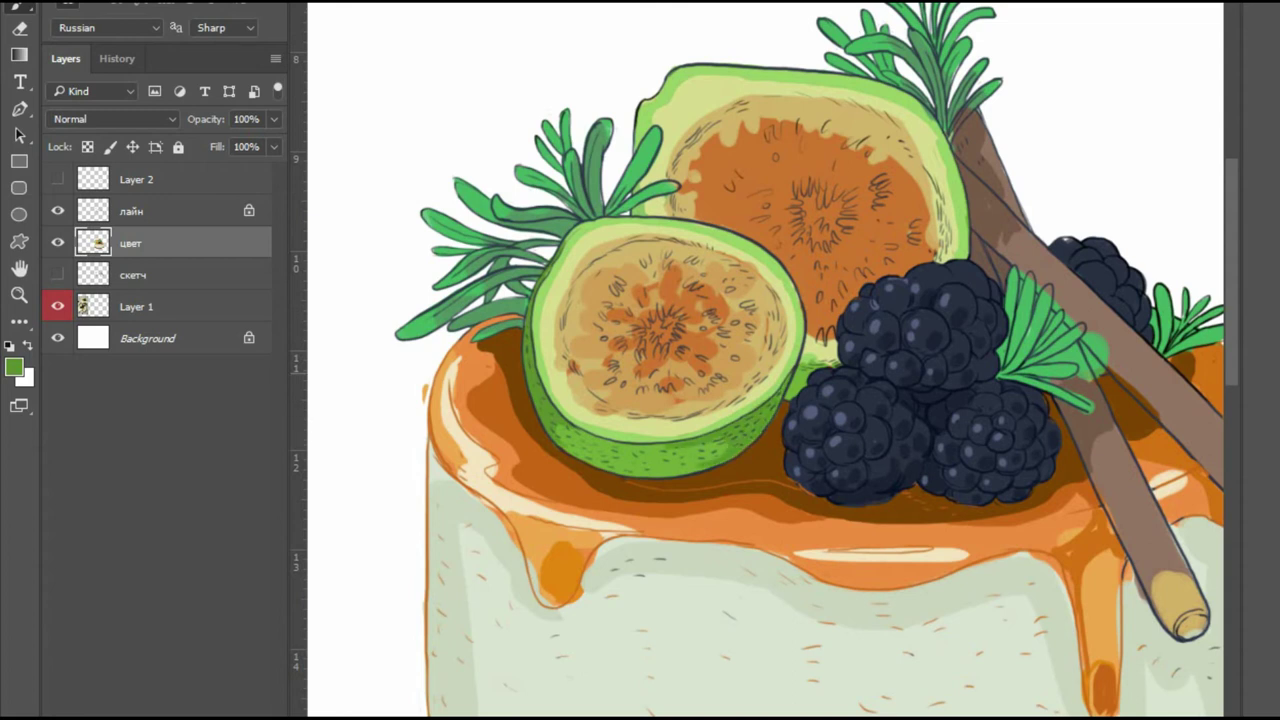
pyautogui.moveTo(718, 450); pyautogui.dragTo(673, 470)
pyautogui.moveTo(790, 396); pyautogui.dragTo(806, 374)
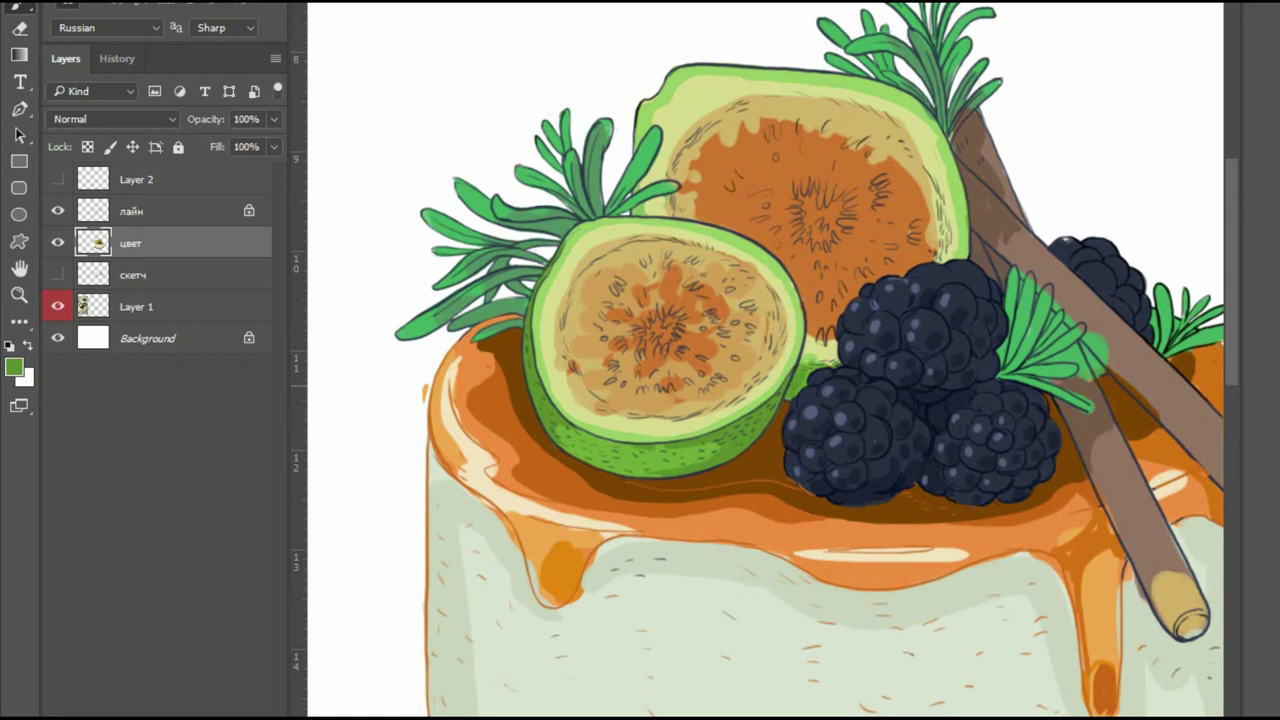
# Darken the upper parts of the chocolate sticks with brown and cover the spilled green beside the front rosemary sprig.
pyautogui.keyDown('alt'); pyautogui.click(961, 116); pyautogui.keyUp('alt')
pyautogui.moveTo(988, 154); pyautogui.dragTo(1014, 220)
pyautogui.keyDown('alt'); pyautogui.click(1090, 246); pyautogui.keyUp('alt')
pyautogui.keyDown('alt'); pyautogui.click(1010, 281); pyautogui.keyUp('alt')
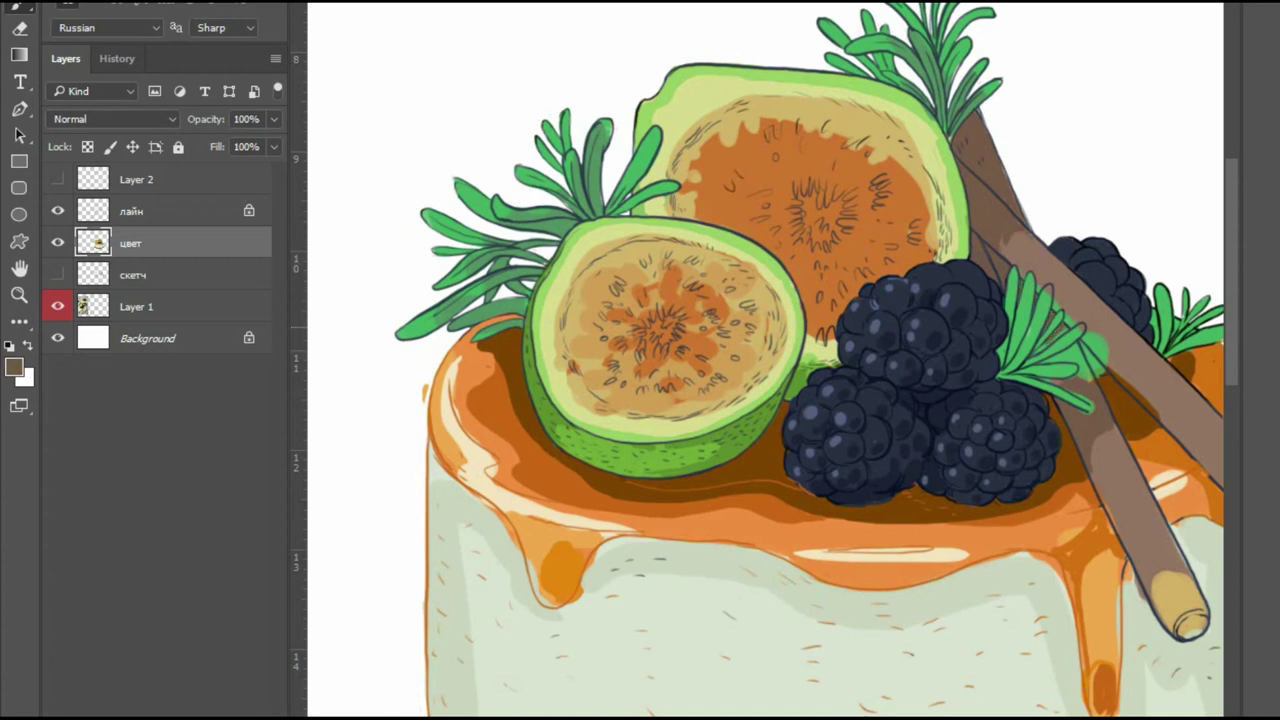
pyautogui.moveTo(1050, 350)
pyautogui.mouseDown()
pyautogui.moveTo(1088, 376)
pyautogui.moveTo(1102, 378)
pyautogui.moveTo(1104, 360)
pyautogui.mouseUp()
pyautogui.hotkey('ctrl', '-')
pyautogui.hotkey('ctrl', '-')
pyautogui.hotkey('ctrl', '-')
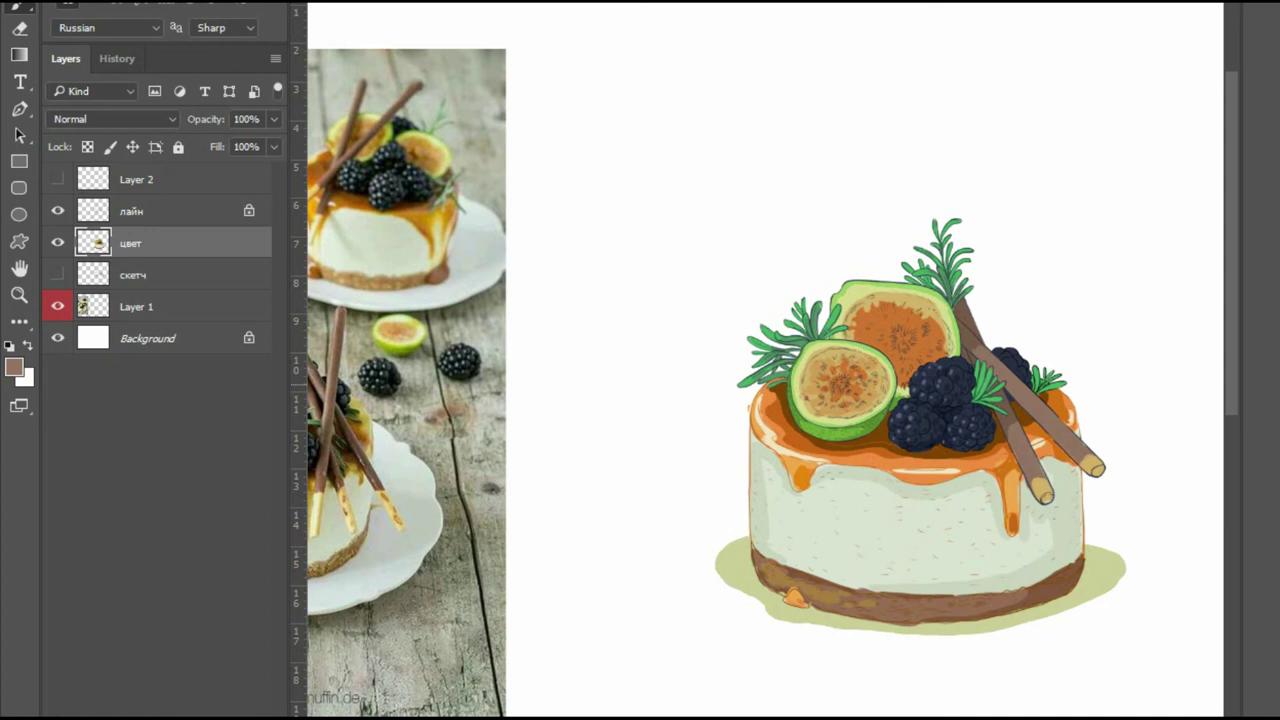
# Paint near-black contact shadows on the caramel beneath the front fig and the blackberries.
pyautogui.hotkey('ctrl', '-')
pyautogui.hotkey('ctrl', '+')
pyautogui.hotkey('ctrl', '+')
pyautogui.hotkey('ctrl', '-')
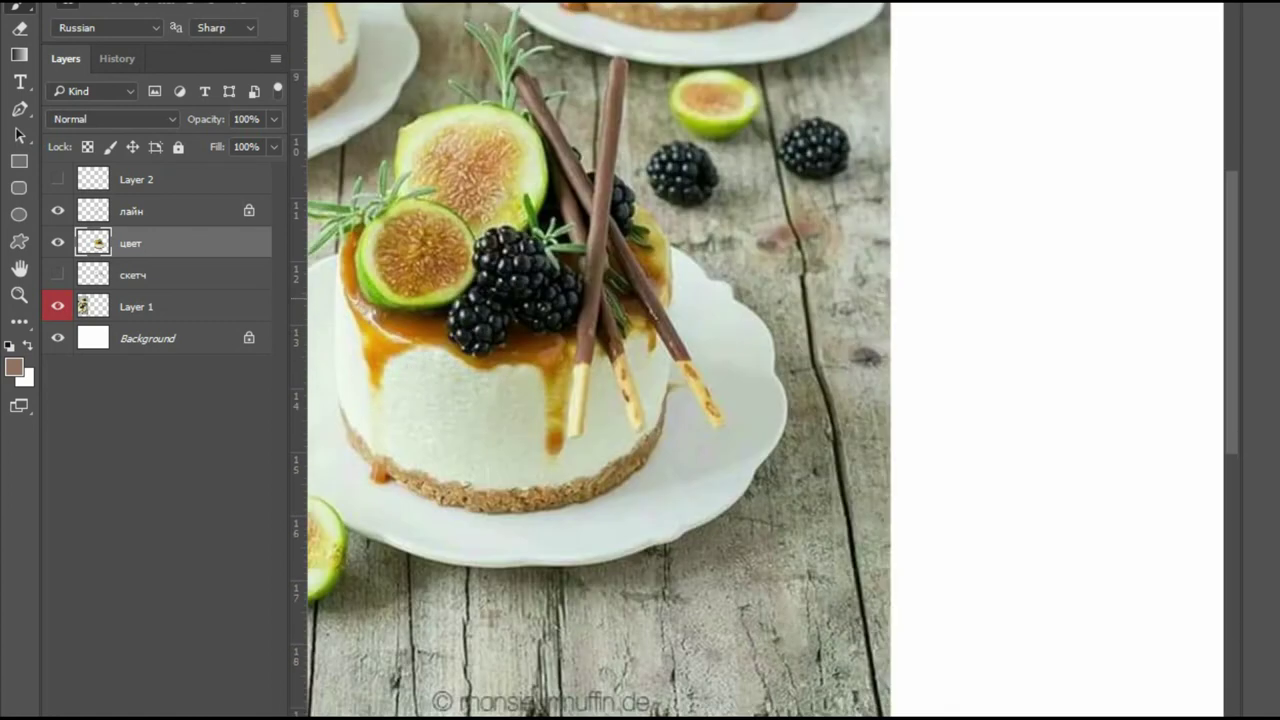
pyautogui.hotkey('ctrl', '+')
pyautogui.hotkey('ctrl', '+')
pyautogui.keyDown('alt'); pyautogui.click(880, 285); pyautogui.keyUp('alt')
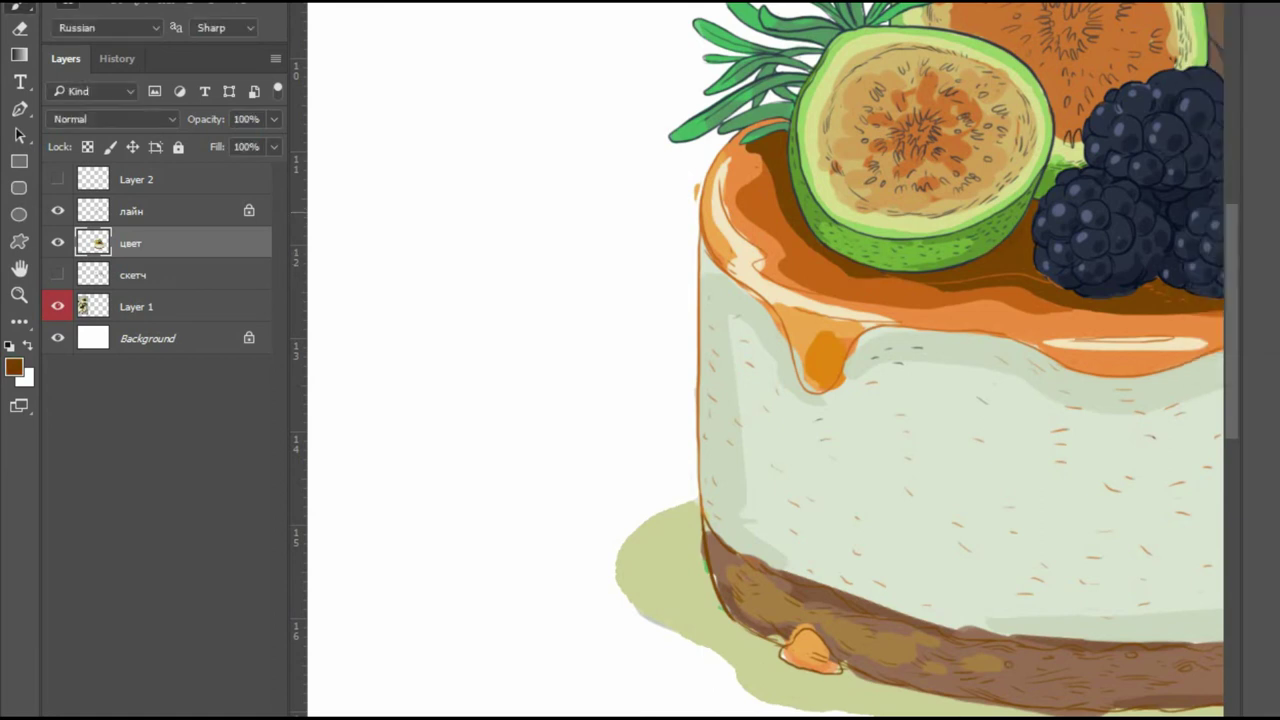
pyautogui.hotkey('ctrl', '-')
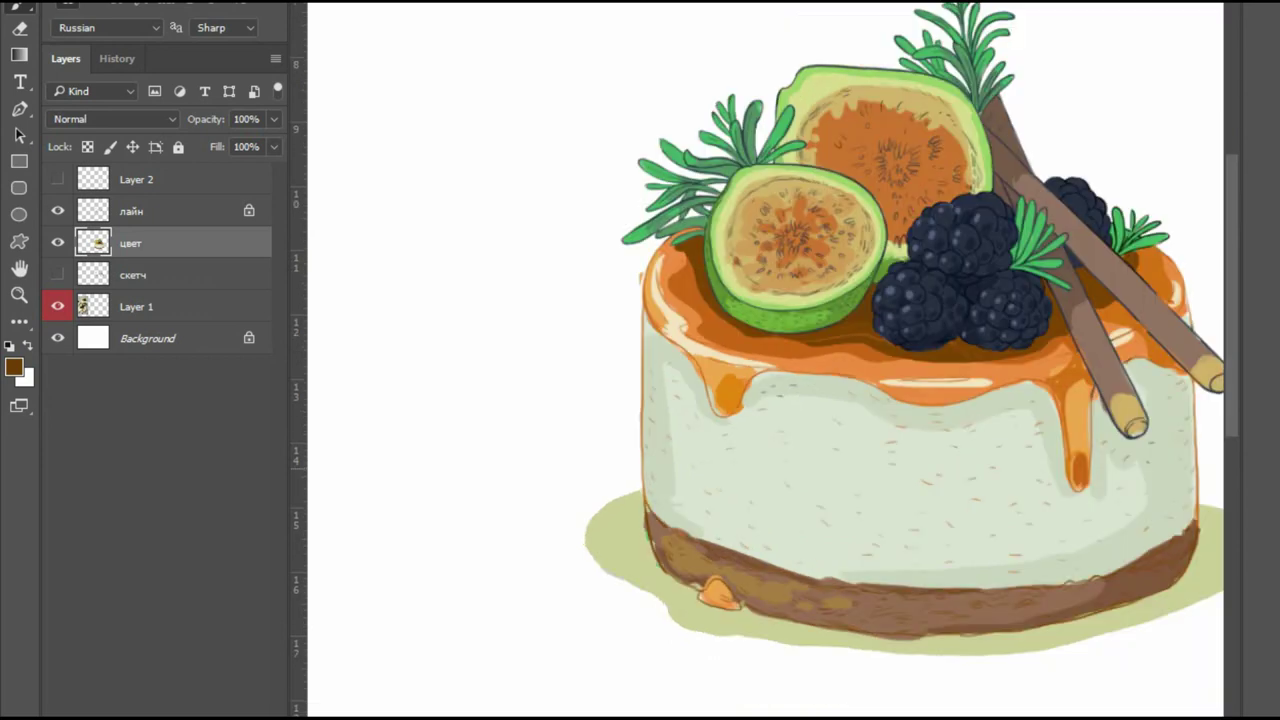
pyautogui.hotkey('ctrl', '-')
pyautogui.hotkey('ctrl', '+')
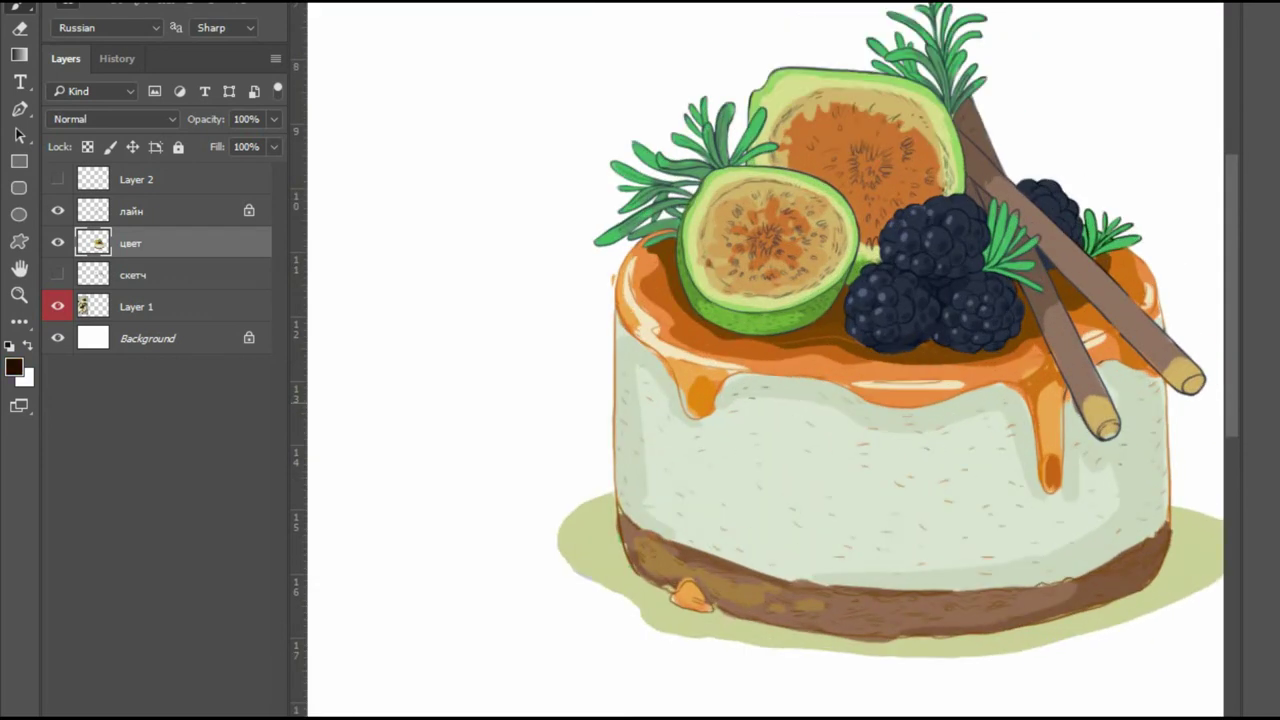
pyautogui.hotkey('ctrl', '+')
pyautogui.hotkey('ctrl', '+')
pyautogui.moveTo(750, 301)
pyautogui.mouseDown()
pyautogui.moveTo(840, 290)
pyautogui.moveTo(888, 263)
pyautogui.moveTo(945, 286)
pyautogui.mouseUp()
pyautogui.moveTo(856, 278)
pyautogui.mouseDown()
pyautogui.moveTo(950, 296)
pyautogui.moveTo(1100, 292)
pyautogui.mouseUp()
pyautogui.moveTo(730, 297)
pyautogui.mouseDown()
pyautogui.moveTo(676, 288)
pyautogui.moveTo(846, 312)
pyautogui.moveTo(836, 300)
pyautogui.moveTo(890, 280)
pyautogui.mouseUp()
# Extend the near-black shadow along the front fig's underside and up into the gap beside the blackberries.
pyautogui.hotkey('ctrl', '-')
pyautogui.hotkey('ctrl', '-')
pyautogui.hotkey('ctrl', '+')
pyautogui.hotkey('ctrl', '+')
pyautogui.scroll(1, 905, 290)
pyautogui.moveTo(795, 320); pyautogui.dragTo(920, 268)
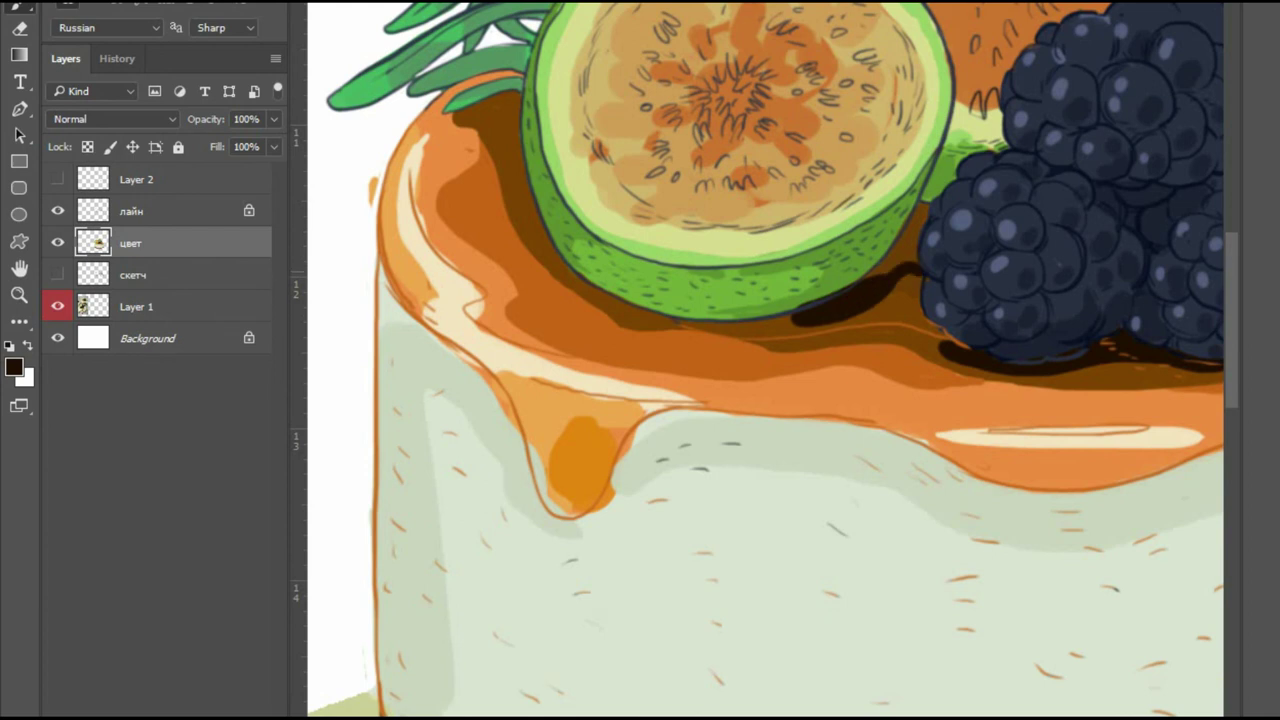
pyautogui.moveTo(925, 205); pyautogui.dragTo(858, 280)
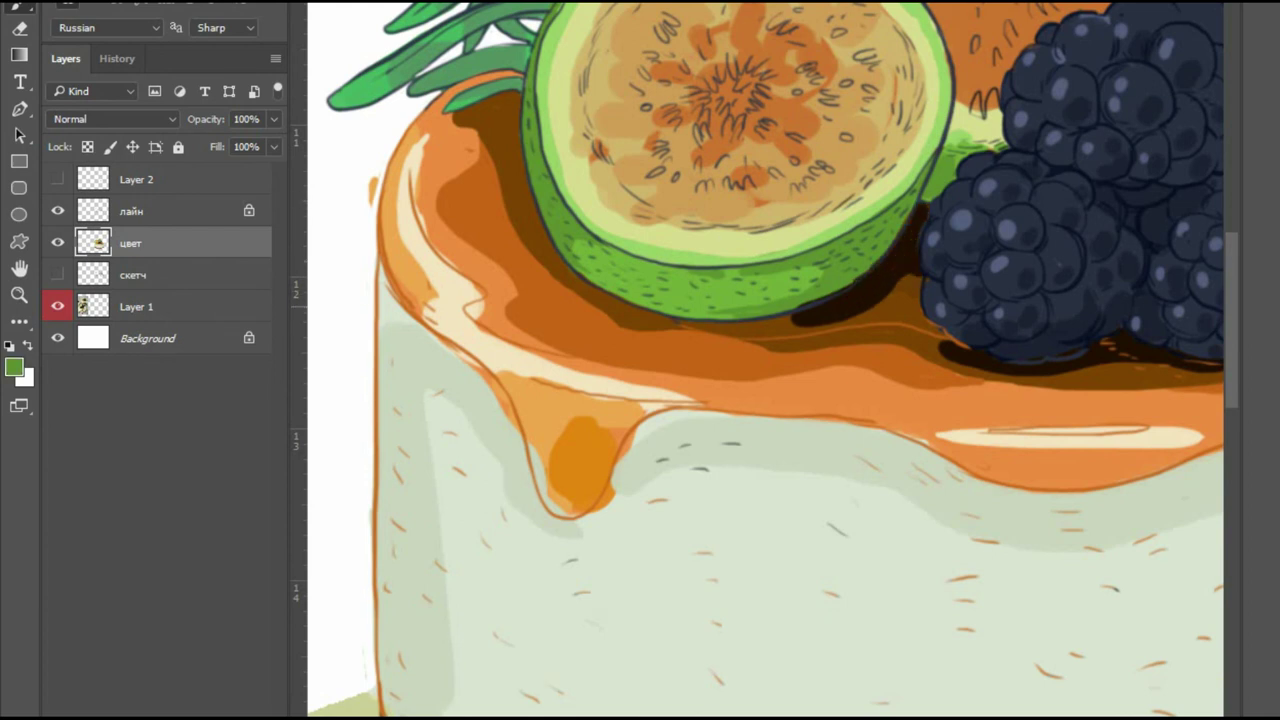
pyautogui.click(771, 327)
pyautogui.hotkey('ctrl', '-')
pyautogui.hotkey('ctrl', '-')
pyautogui.hotkey('ctrl', '-')
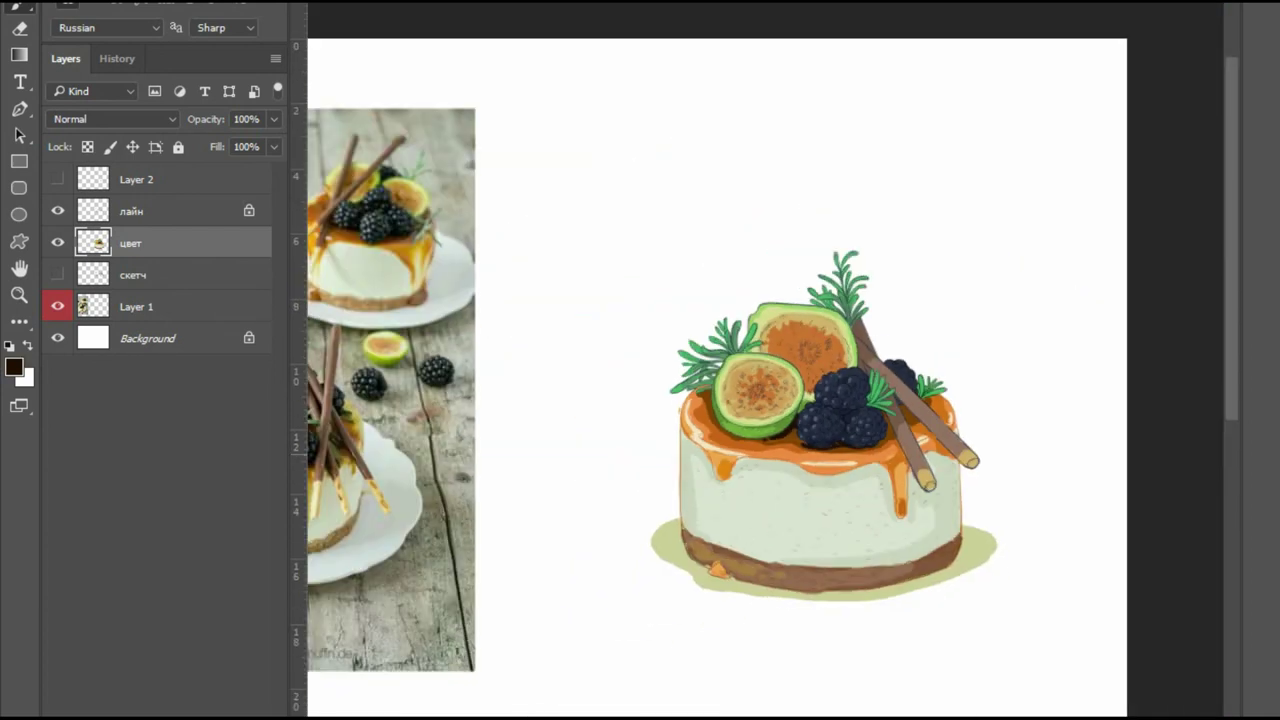
pyautogui.hotkey('ctrl', '0')
pyautogui.scroll(3, 985, 330)
# Try recoloring the near-black shadows under the fig and blackberries in dark navy with the Paint Bucket.
pyautogui.keyDown('alt'); pyautogui.click(1020, 305); pyautogui.keyUp('alt')
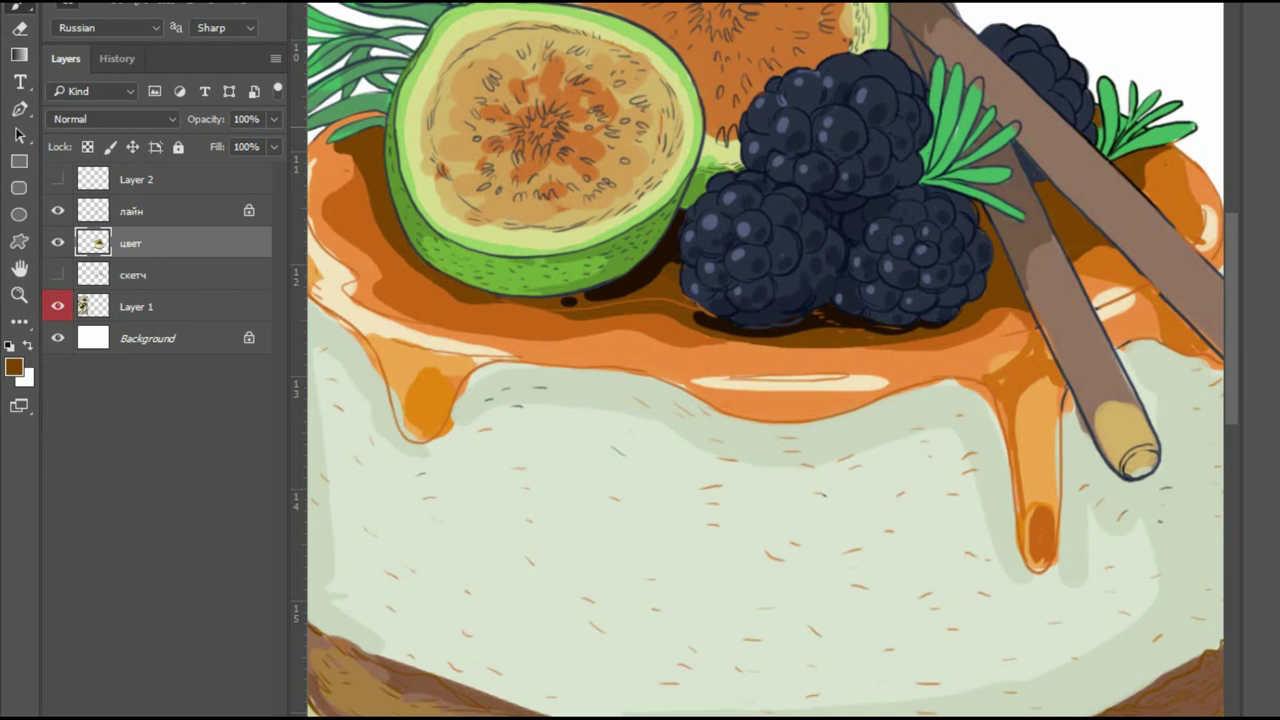
pyautogui.scroll(2, 467, 230)
pyautogui.press('d')
pyautogui.press('g')
pyautogui.scroll(-2, 767, 360)
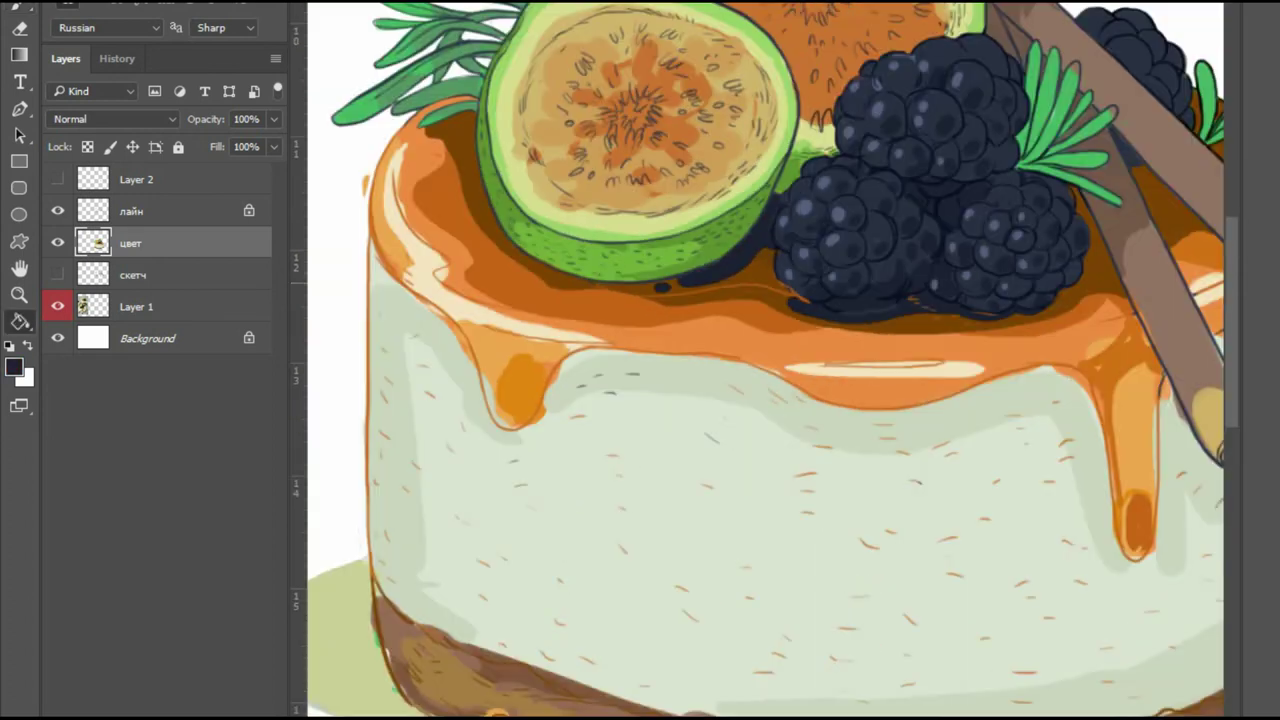
pyautogui.click(117, 58)
pyautogui.hotkey('ctrl', 'alt', 'z')
pyautogui.hotkey('ctrl', 'alt', 'z')
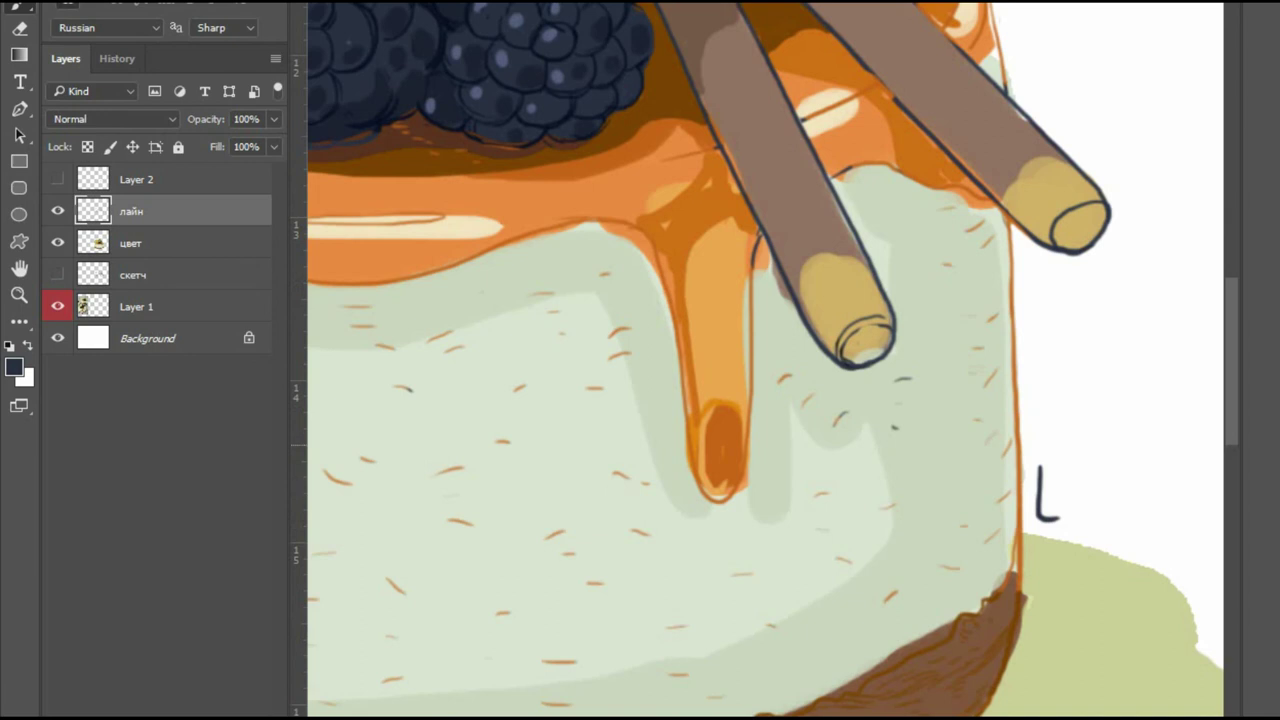
# Draw a small boxed monogram signature in dark navy beside the cake's right side, with the year 2018 above it.
pyautogui.moveTo(1038, 464)
pyautogui.mouseDown()
pyautogui.moveTo(1086, 463)
pyautogui.moveTo(1091, 519)
pyautogui.moveTo(1050, 520)
pyautogui.mouseUp()
pyautogui.moveTo(1050, 466); pyautogui.dragTo(1050, 518)
pyautogui.moveTo(1050, 496)
pyautogui.mouseDown()
pyautogui.moveTo(1080, 465)
pyautogui.moveTo(1062, 518)
pyautogui.mouseUp()
pyautogui.moveTo(1066, 474)
pyautogui.mouseDown()
pyautogui.moveTo(1088, 476)
pyautogui.moveTo(1076, 510)
pyautogui.mouseUp()
pyautogui.moveTo(1068, 506)
pyautogui.mouseDown()
pyautogui.moveTo(1074, 518)
pyautogui.moveTo(1087, 494)
pyautogui.mouseUp()
pyautogui.moveTo(1087, 503); pyautogui.dragTo(1086, 516)
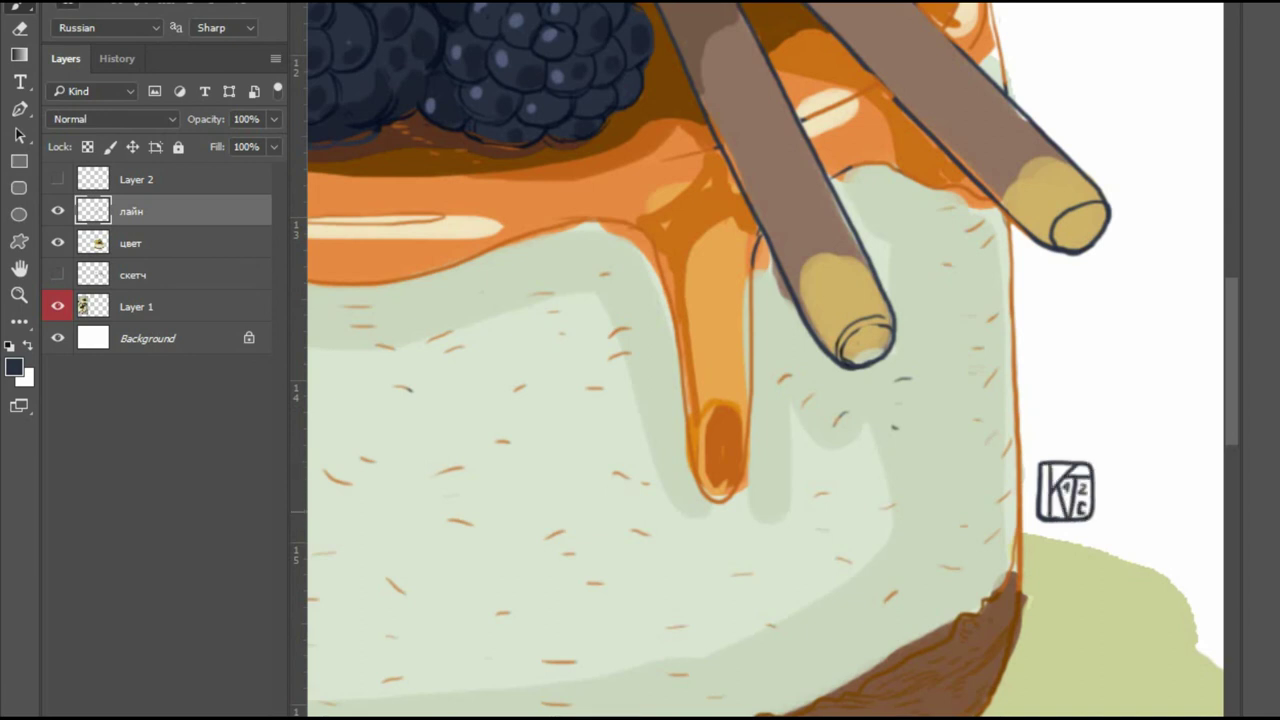
pyautogui.moveTo(1042, 446); pyautogui.dragTo(1051, 457)
pyautogui.moveTo(1062, 440); pyautogui.dragTo(1077, 458)
pyautogui.moveTo(1090, 440); pyautogui.dragTo(1089, 441)
pyautogui.hotkey('ctrl', '0')
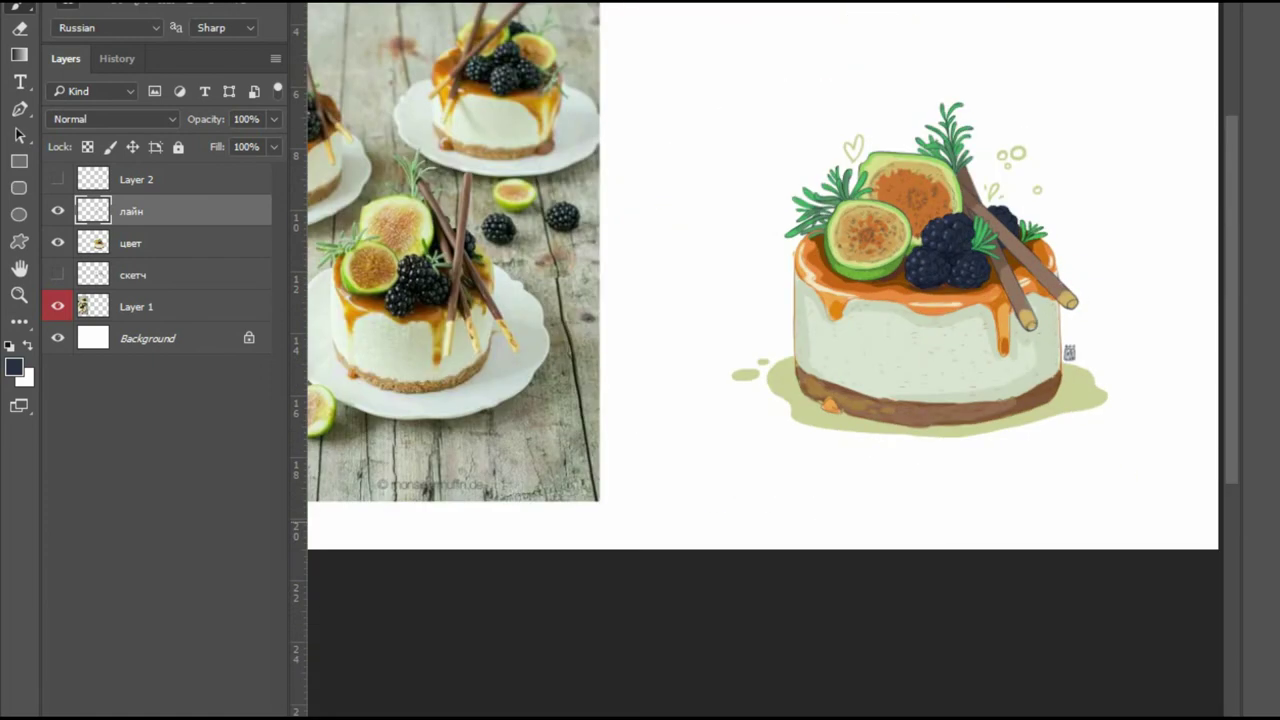
pyautogui.hotkey('ctrl', '-')
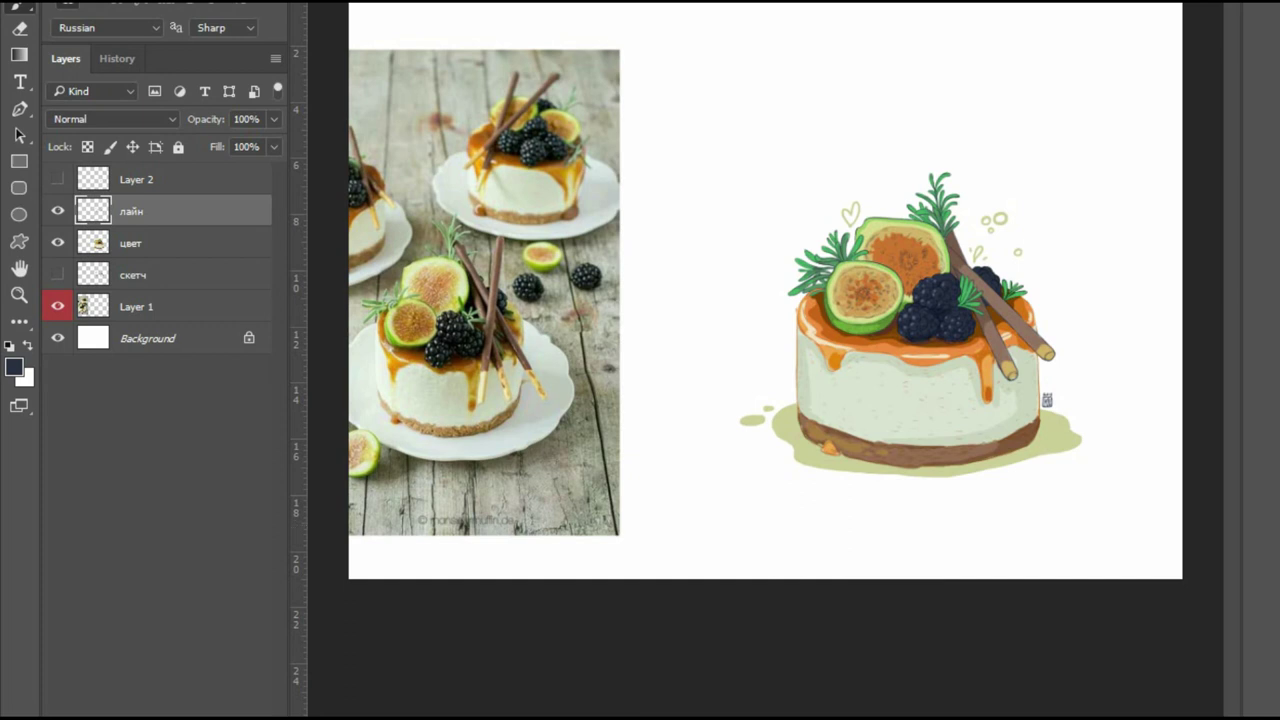
# On the цвет layer, erase the orange spill outside the glaze and tidy the left caramel drip and its grayish-green shadow.
pyautogui.hotkey('ctrl', '+')
pyautogui.hotkey('ctrl', '+')
pyautogui.hotkey('ctrl', '+')
pyautogui.hotkey('ctrl', '+')
pyautogui.press('e')
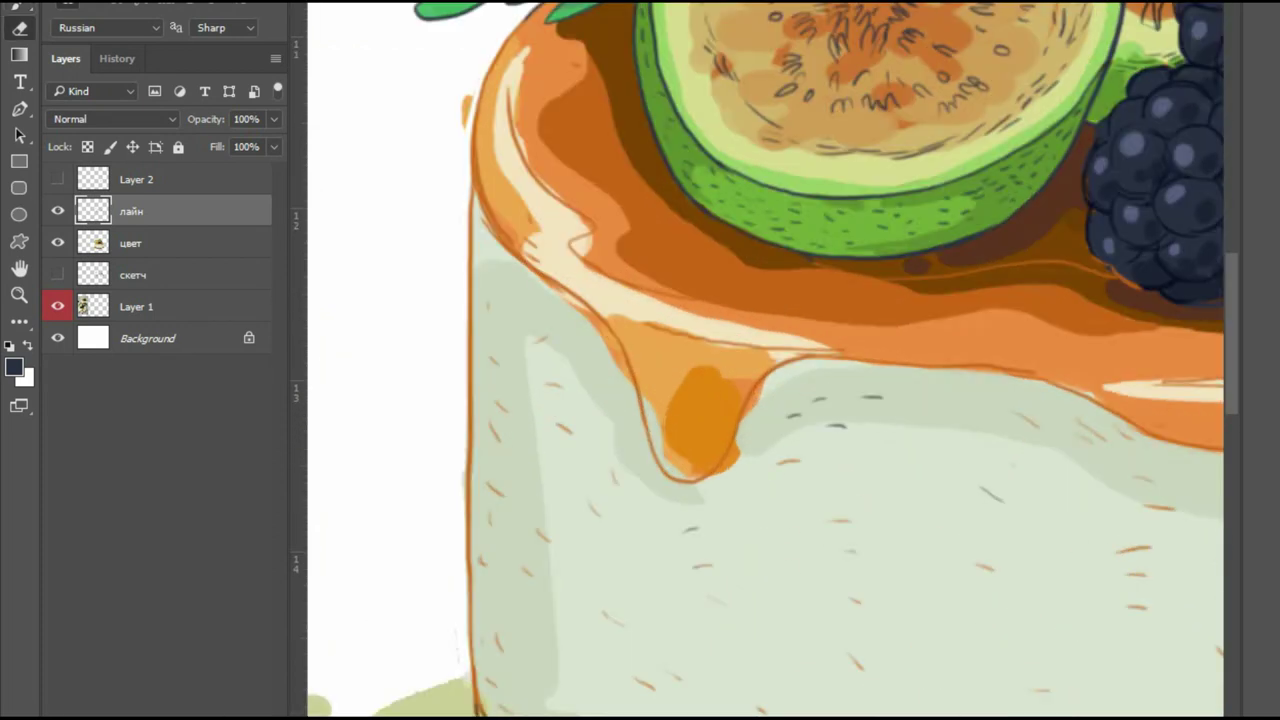
pyautogui.click(180, 243)
pyautogui.press('b')
pyautogui.keyDown('alt'); pyautogui.click(544, 282); pyautogui.keyUp('alt')
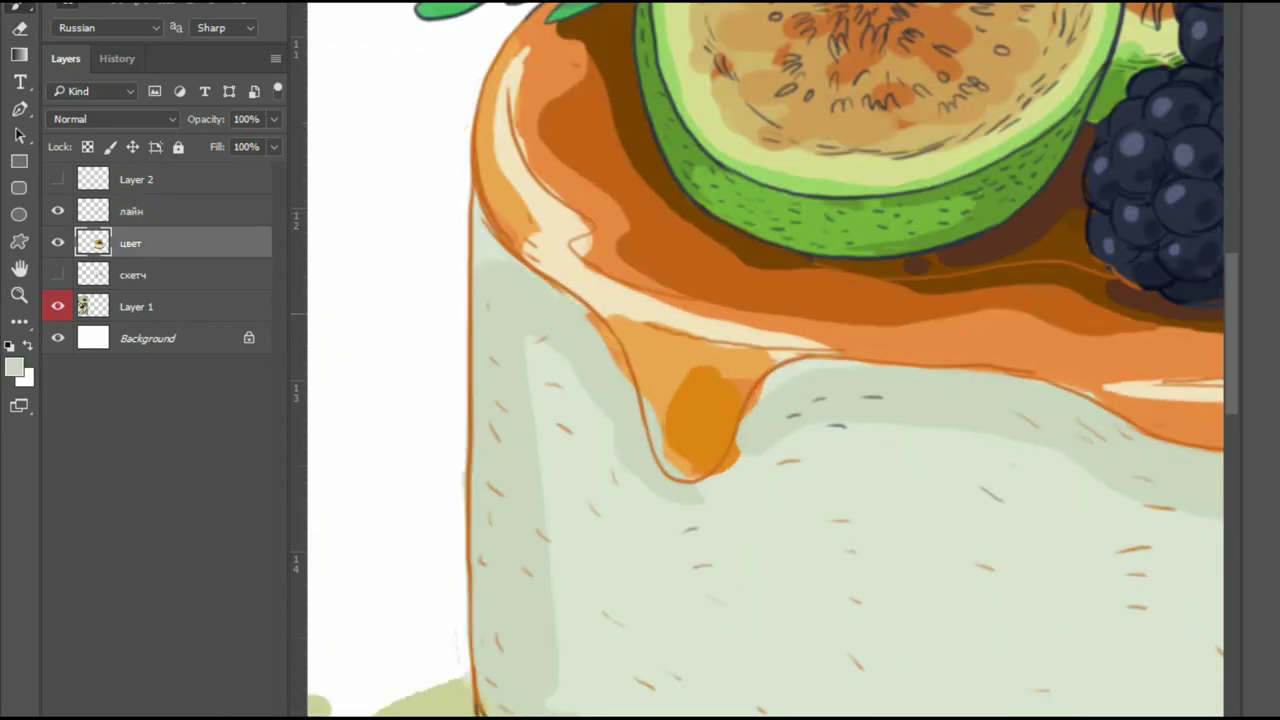
pyautogui.moveTo(653, 410)
pyautogui.mouseDown()
pyautogui.moveTo(668, 462)
pyautogui.moveTo(788, 373)
pyautogui.moveTo(844, 356)
pyautogui.moveTo(717, 345)
pyautogui.moveTo(966, 360)
pyautogui.mouseUp()
pyautogui.keyDown('alt'); pyautogui.click(728, 450); pyautogui.keyUp('alt')
pyautogui.moveTo(716, 448)
pyautogui.mouseDown()
pyautogui.moveTo(740, 490)
pyautogui.moveTo(790, 470)
pyautogui.mouseUp()
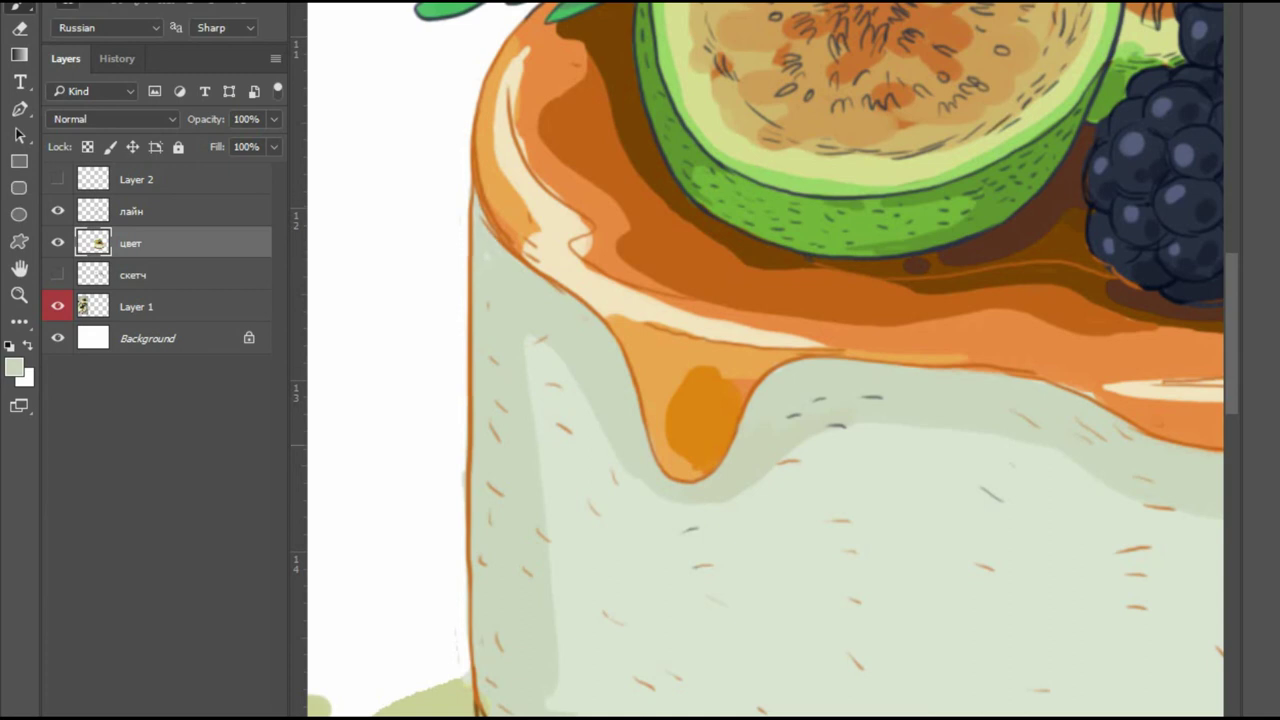
pyautogui.press('e')
# Cover the cream highlight on the front of the glaze with orange, leaving only the narrow outlined streak.
pyautogui.scroll(4, 765, 360)
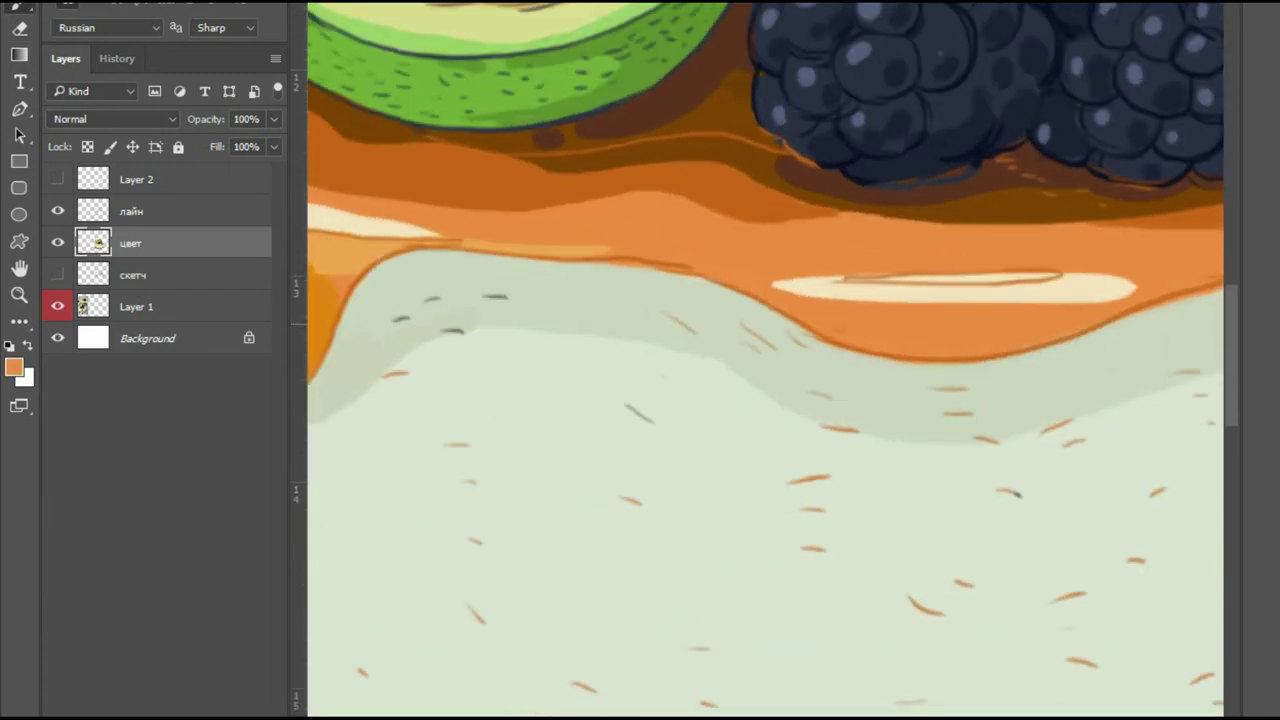
pyautogui.moveTo(810, 292)
pyautogui.mouseDown()
pyautogui.moveTo(1130, 288)
pyautogui.moveTo(810, 296)
pyautogui.mouseUp()
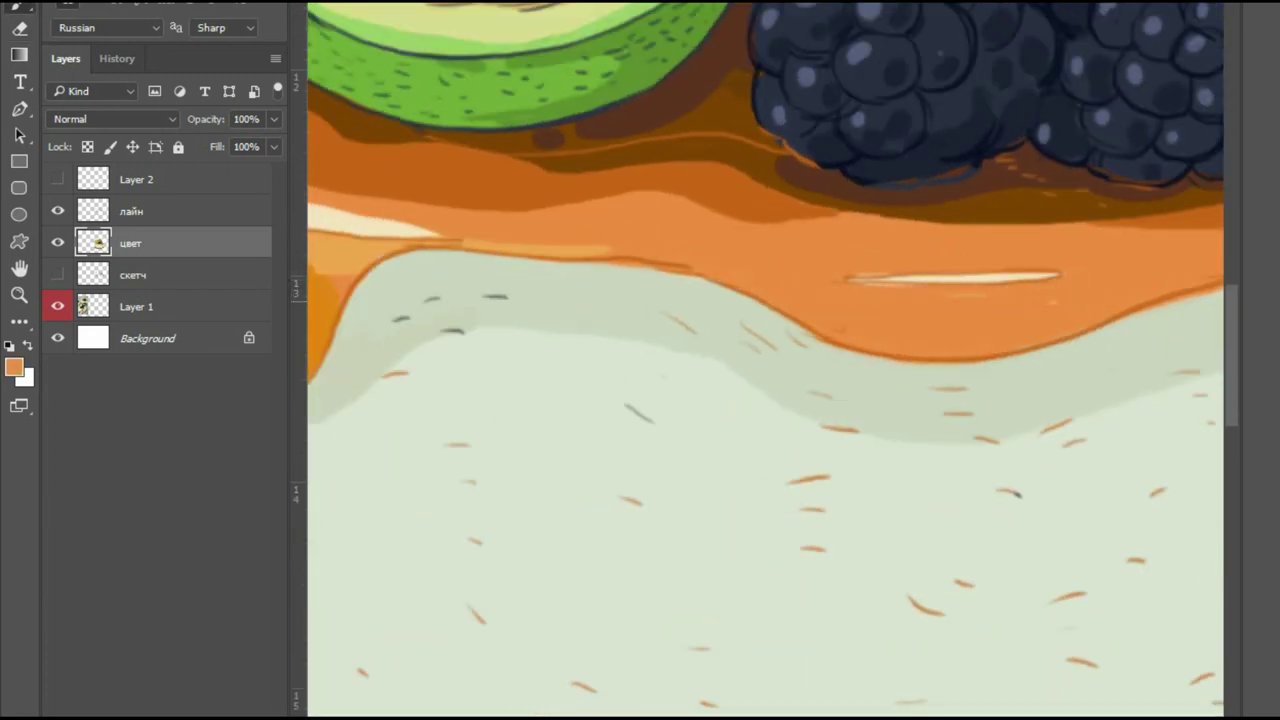
pyautogui.press('d')
pyautogui.moveTo(950, 120); pyautogui.dragTo(557, 220)
# Repaint the long right caramel drip with dark orange along its side and light orange inside, cleaning its edges.
pyautogui.keyDown('alt'); pyautogui.click(850, 430); pyautogui.keyUp('alt')
pyautogui.moveTo(740, 410)
pyautogui.mouseDown()
pyautogui.moveTo(830, 392)
pyautogui.moveTo(930, 455)
pyautogui.mouseUp()
pyautogui.keyDown('alt'); pyautogui.click(1055, 426); pyautogui.keyUp('alt')
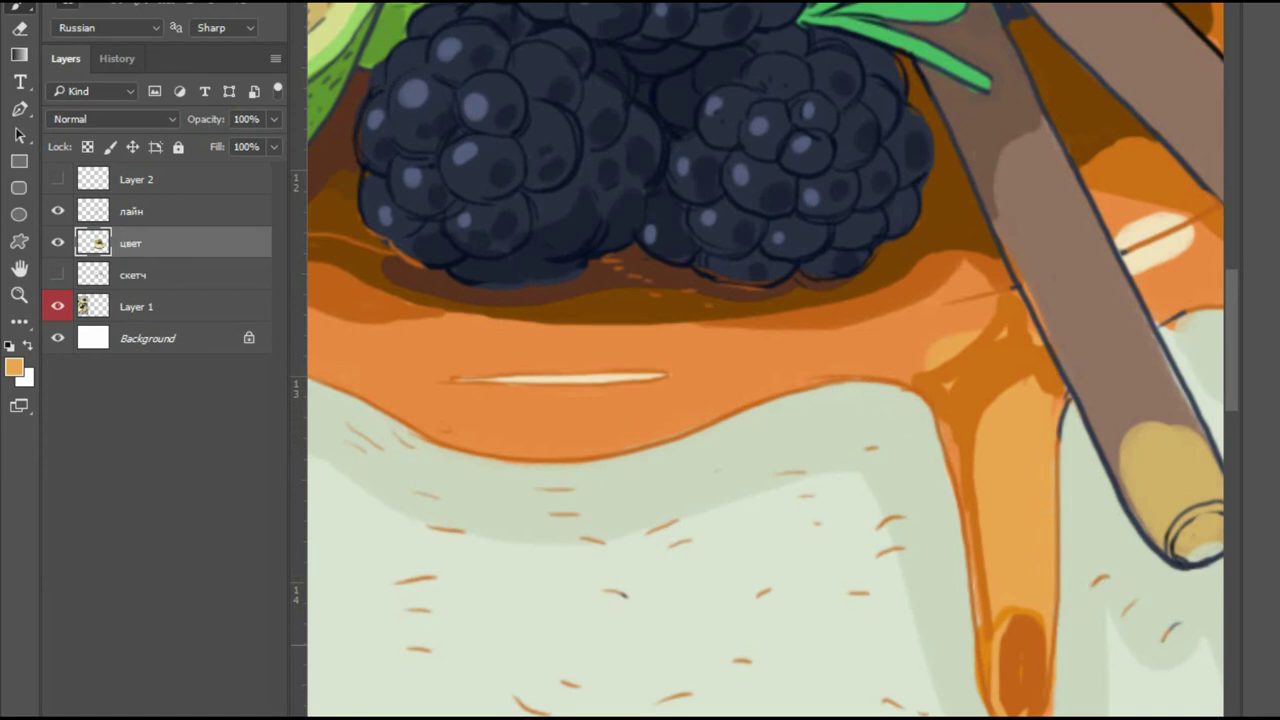
pyautogui.moveTo(1050, 450); pyautogui.dragTo(965, 280)
pyautogui.keyDown('alt'); pyautogui.click(769, 315); pyautogui.keyUp('alt')
pyautogui.keyDown('alt'); pyautogui.click(935, 490); pyautogui.keyUp('alt')
pyautogui.moveTo(914, 450)
pyautogui.mouseDown()
pyautogui.moveTo(912, 535)
pyautogui.moveTo(945, 545)
pyautogui.mouseUp()
pyautogui.moveTo(955, 146)
pyautogui.mouseDown()
pyautogui.moveTo(940, 214)
pyautogui.moveTo(982, 254)
pyautogui.mouseUp()
pyautogui.moveTo(860, 252); pyautogui.dragTo(895, 504)
pyautogui.moveTo(810, 208); pyautogui.dragTo(828, 210)
# Round off the grayish-green shadow around the long right caramel drip.
pyautogui.keyDown('alt'); pyautogui.click(990, 520); pyautogui.keyUp('alt')
pyautogui.moveTo(915, 560); pyautogui.dragTo(975, 598)
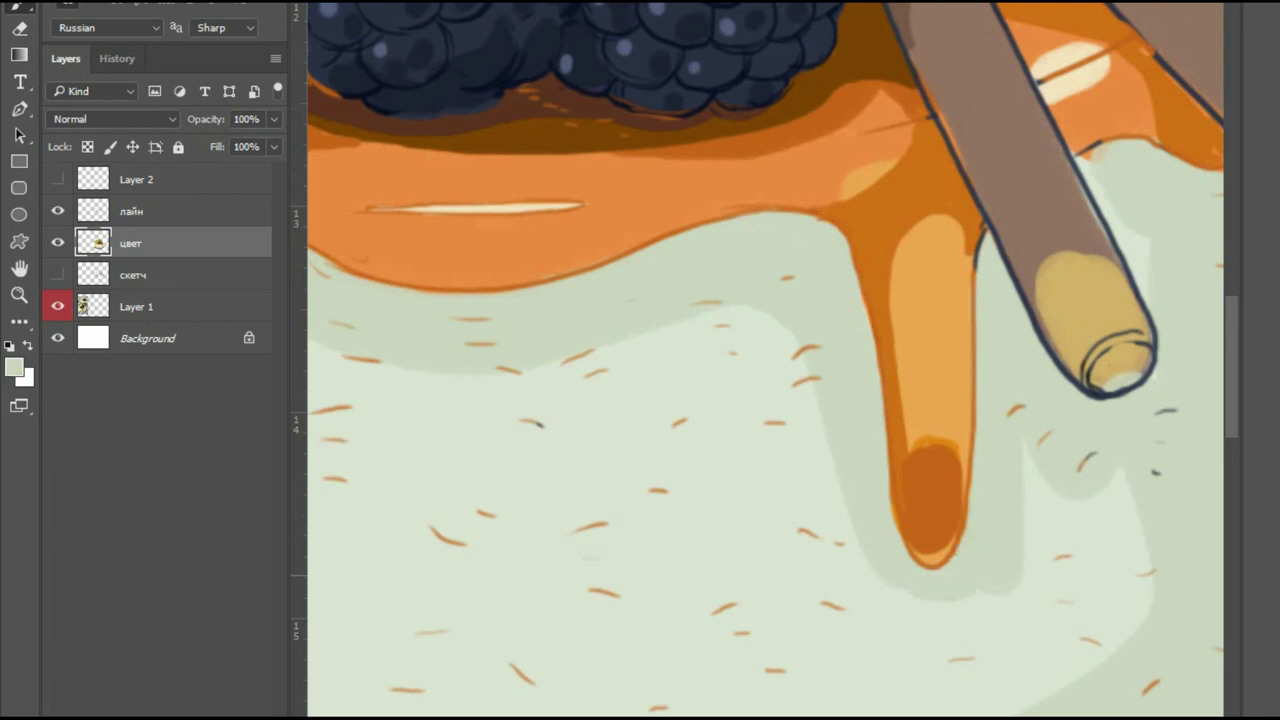
pyautogui.moveTo(1005, 475); pyautogui.dragTo(995, 592)
# Fill the front chocolate stick's end with tan and clean up the cake and glaze edges beside the rear stick in grayish green.
pyautogui.keyDown('alt'); pyautogui.click(1120, 382); pyautogui.keyUp('alt')
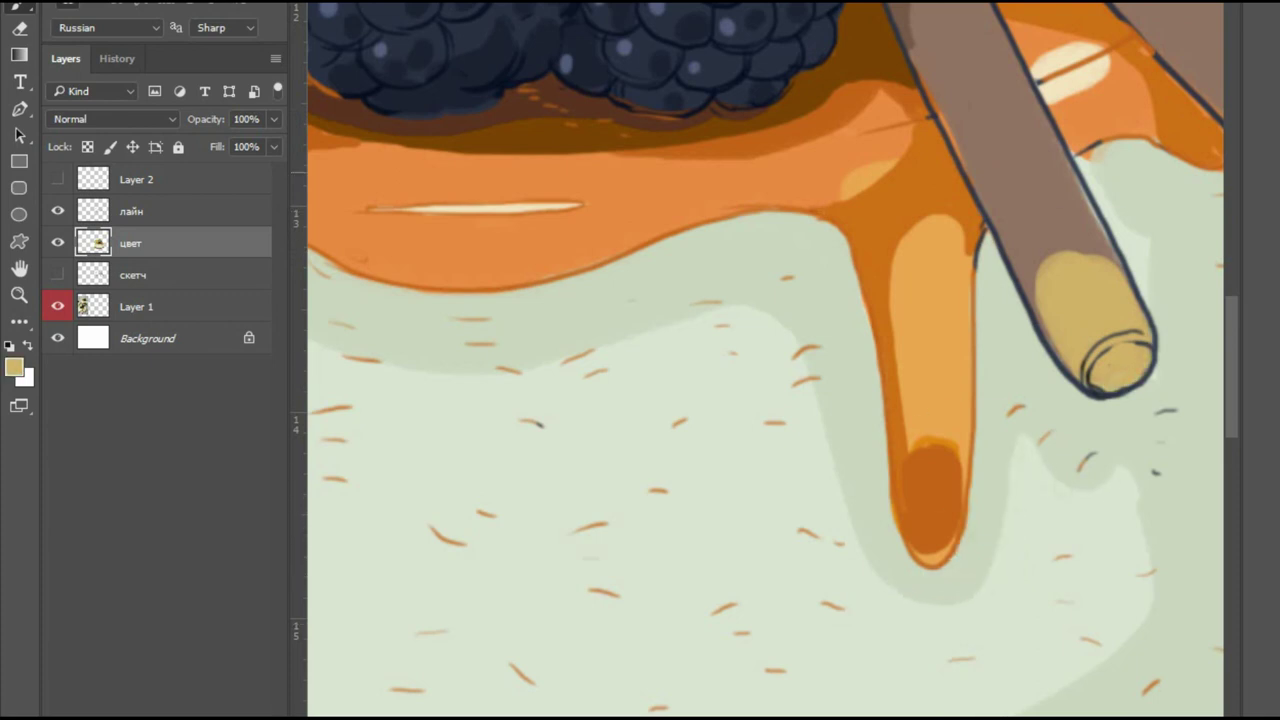
pyautogui.keyDown('alt'); pyautogui.click(1135, 110); pyautogui.keyUp('alt')
pyautogui.hotkey('ctrl', '-')
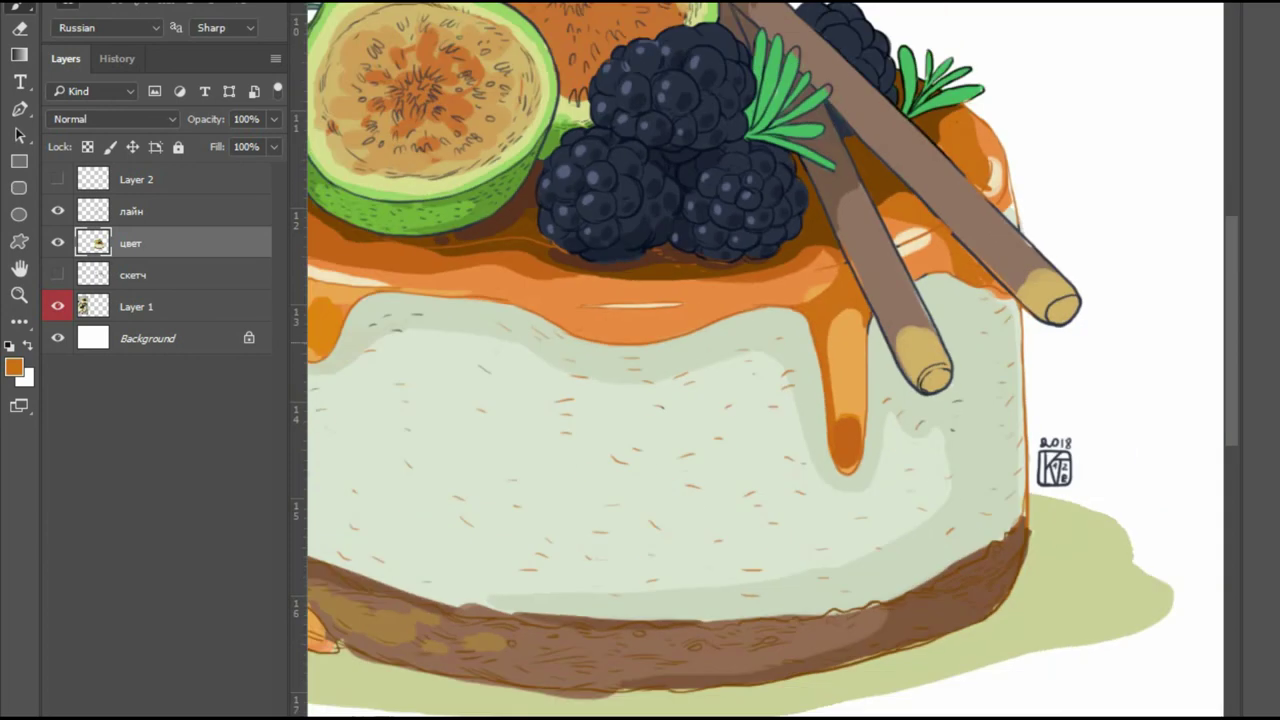
pyautogui.hotkey('ctrl', '+')
pyautogui.keyDown('alt'); pyautogui.click(1040, 390); pyautogui.keyUp('alt')
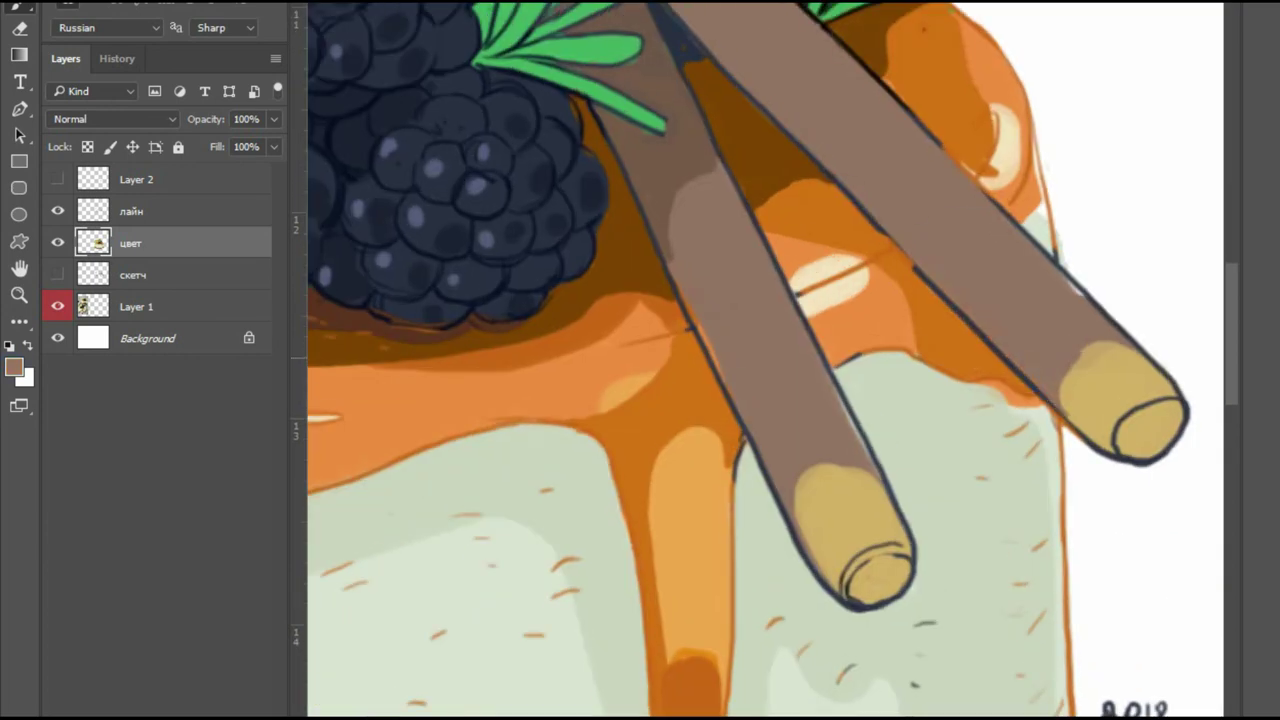
pyautogui.keyDown('alt'); pyautogui.click(1045, 235); pyautogui.keyUp('alt')
pyautogui.moveTo(1032, 222); pyautogui.dragTo(1028, 178)
pyautogui.press('e')
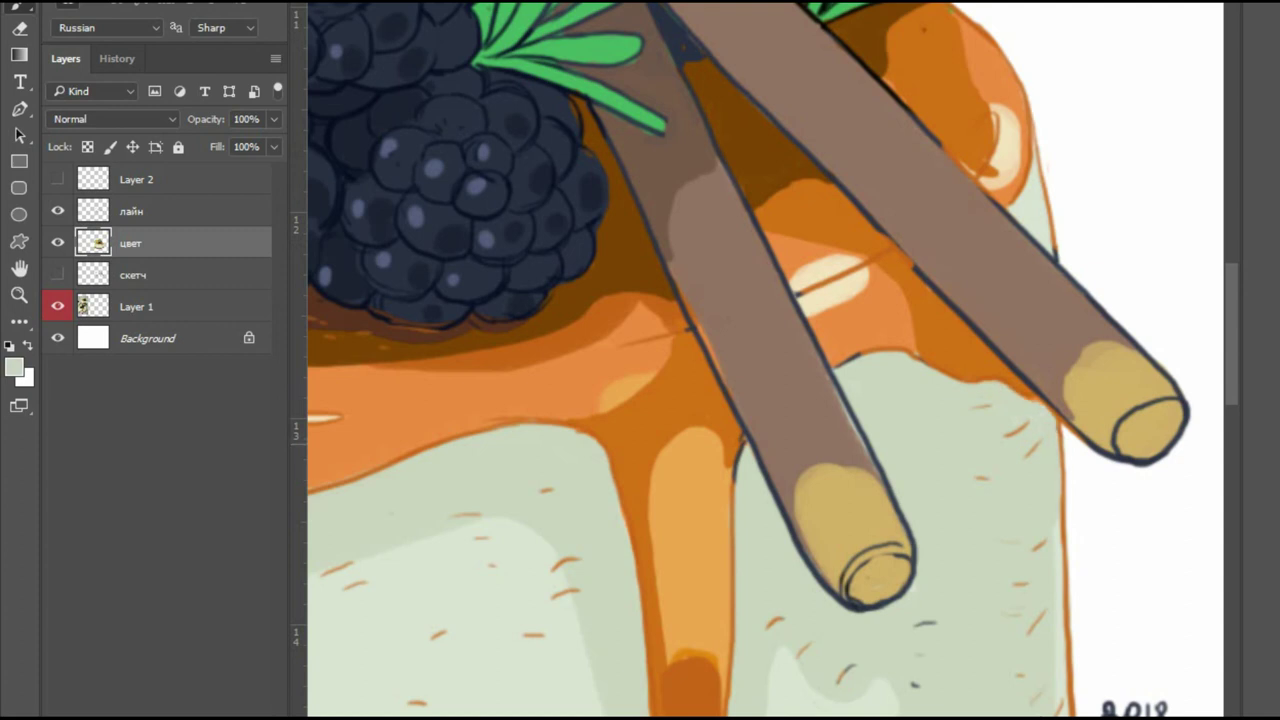
# Clean the crust's upper edge on the cake's right side with sampled grayish green, following the line art.
pyautogui.hotkey('ctrl', '-')
pyautogui.scroll(2, 969, 540)
pyautogui.keyDown('alt'); pyautogui.click(1036, 596); pyautogui.keyUp('alt')
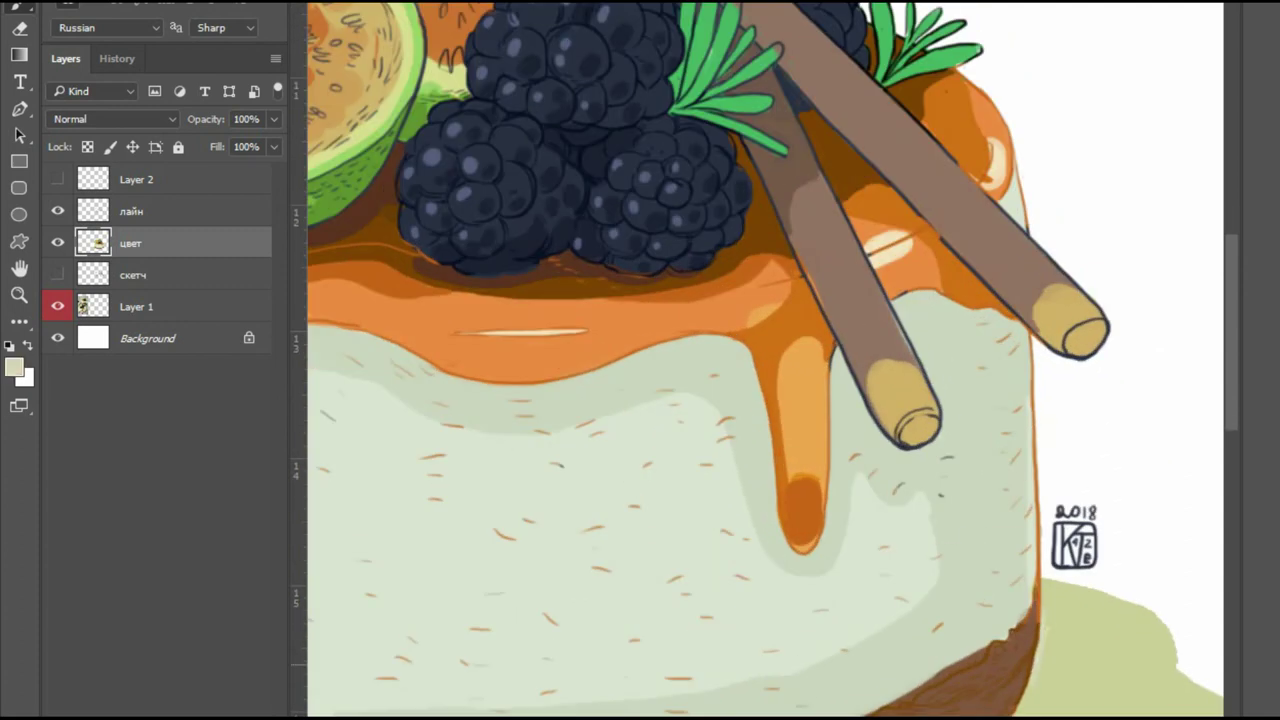
pyautogui.keyDown('alt'); pyautogui.click(1035, 592); pyautogui.keyUp('alt')
pyautogui.scroll(-2, 1035, 592)
pyautogui.scroll(3, 1035, 592)
pyautogui.moveTo(725, 665); pyautogui.dragTo(858, 632)
pyautogui.keyDown('alt'); pyautogui.click(650, 530); pyautogui.keyUp('alt')
pyautogui.moveTo(584, 568); pyautogui.dragTo(706, 543)
pyautogui.keyDown('alt'); pyautogui.click(781, 505); pyautogui.keyUp('alt')
pyautogui.moveTo(796, 512); pyautogui.dragTo(1005, 385)
pyautogui.scroll(-2, 765, 450)
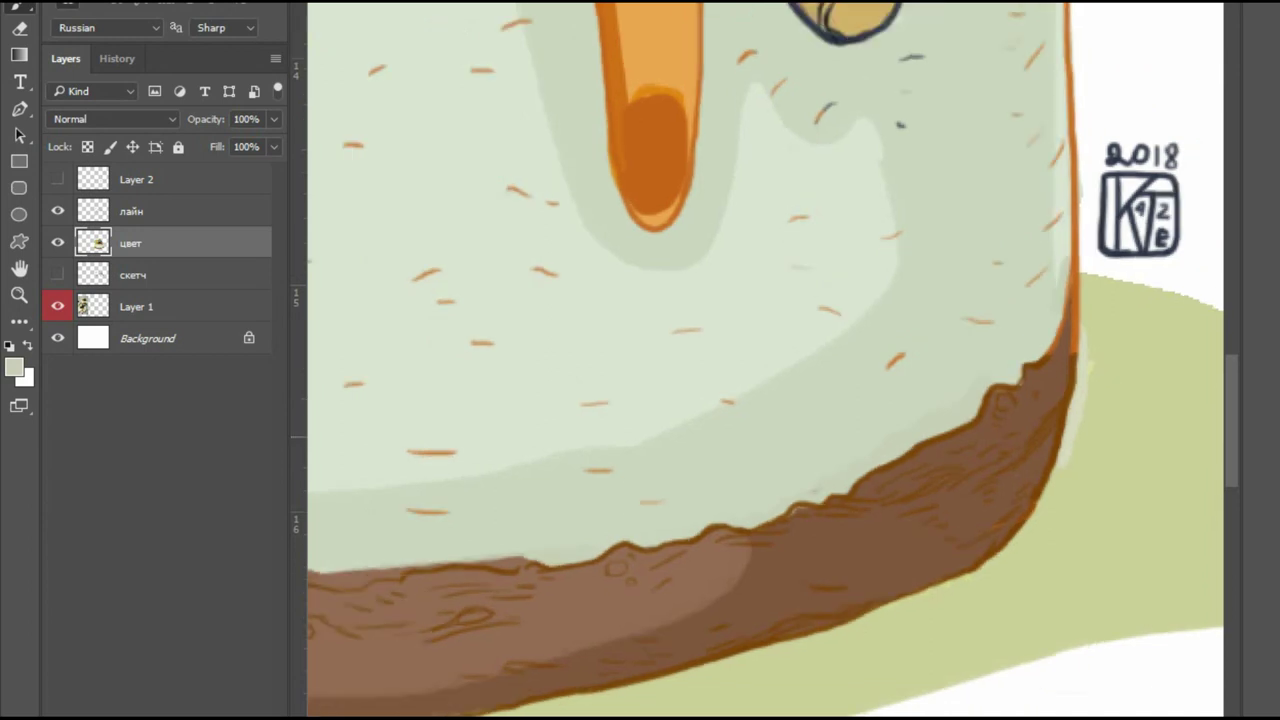
# Clean the cake's right side and the crust's lower edge with the ground shadow's sampled olive green, following the line art.
pyautogui.scroll(1, 765, 450)
pyautogui.moveTo(836, 370); pyautogui.dragTo(1034, 348)
pyautogui.keyDown('alt'); pyautogui.click(1040, 358); pyautogui.keyUp('alt')
pyautogui.moveTo(850, 491); pyautogui.dragTo(610, 482)
pyautogui.moveTo(728, 492); pyautogui.dragTo(672, 488)
pyautogui.keyDown('alt'); pyautogui.click(540, 515); pyautogui.keyUp('alt')
pyautogui.moveTo(600, 495)
pyautogui.mouseDown()
pyautogui.moveTo(506, 495)
pyautogui.moveTo(690, 497)
pyautogui.mouseUp()
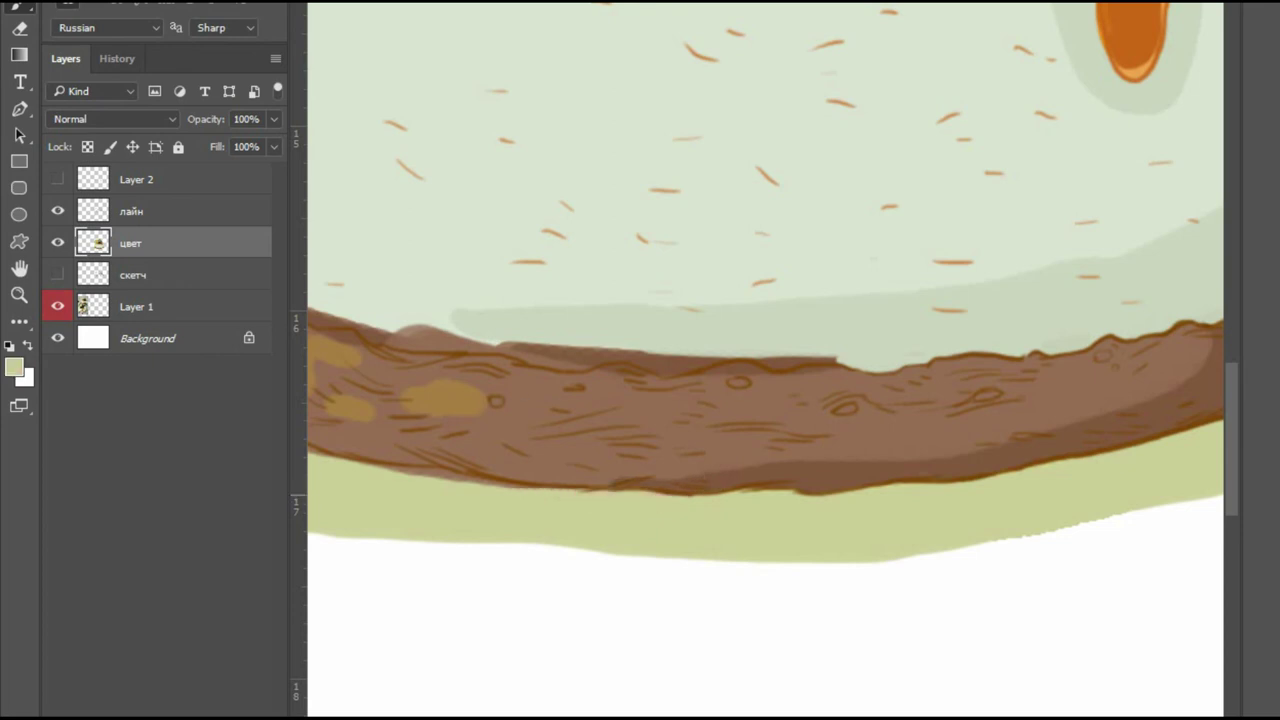
# Clean the crust's upper edge along the cake's front with sampled grayish and pale green, following the line art.
pyautogui.moveTo(700, 400); pyautogui.dragTo(970, 440)
pyautogui.keyDown('alt'); pyautogui.click(455, 312); pyautogui.keyUp('alt')
pyautogui.moveTo(448, 320)
pyautogui.mouseDown()
pyautogui.moveTo(640, 390)
pyautogui.moveTo(845, 418)
pyautogui.moveTo(1040, 414)
pyautogui.moveTo(936, 415)
pyautogui.mouseUp()
pyautogui.keyDown('alt'); pyautogui.click(665, 398); pyautogui.keyUp('alt')
pyautogui.keyDown('alt'); pyautogui.click(1020, 425); pyautogui.keyUp('alt')
pyautogui.keyDown('alt'); pyautogui.click(740, 398); pyautogui.keyUp('alt')
pyautogui.moveTo(760, 405); pyautogui.dragTo(1030, 410)
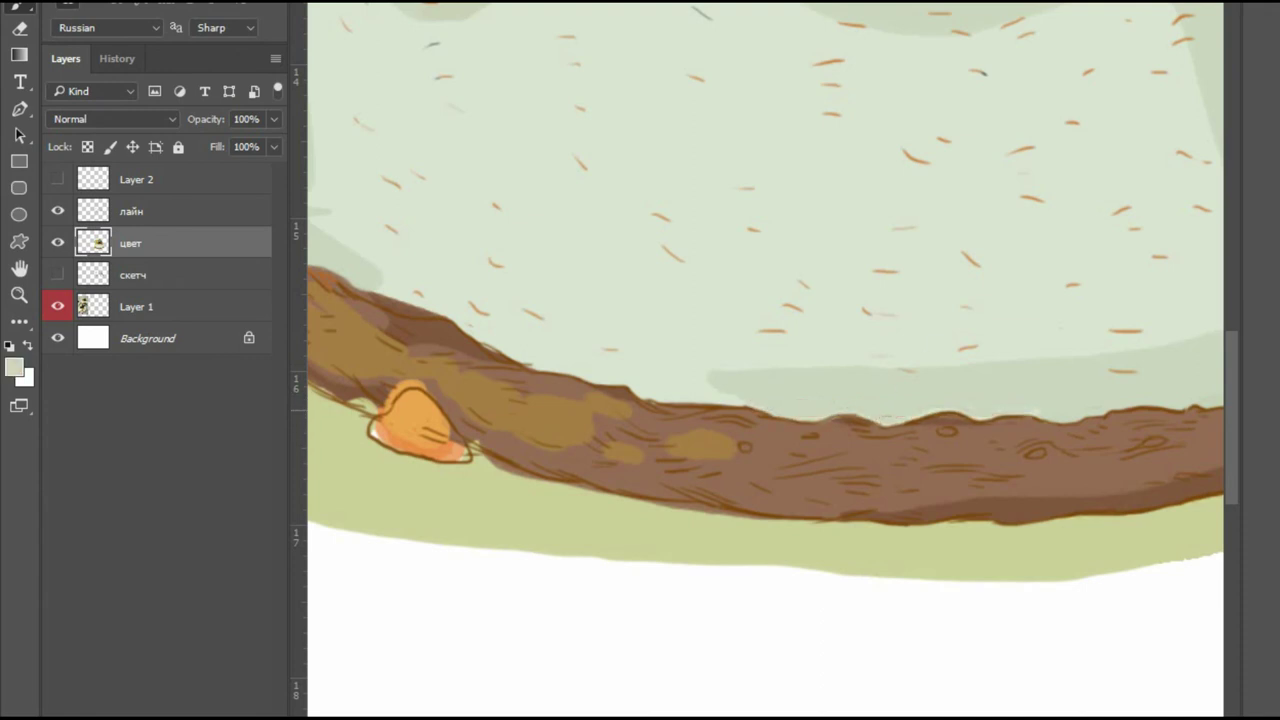
# Fill the crust's left end with brown up to the line art and complete the small caramel crumb in orange.
pyautogui.hotkey('ctrl', '-')
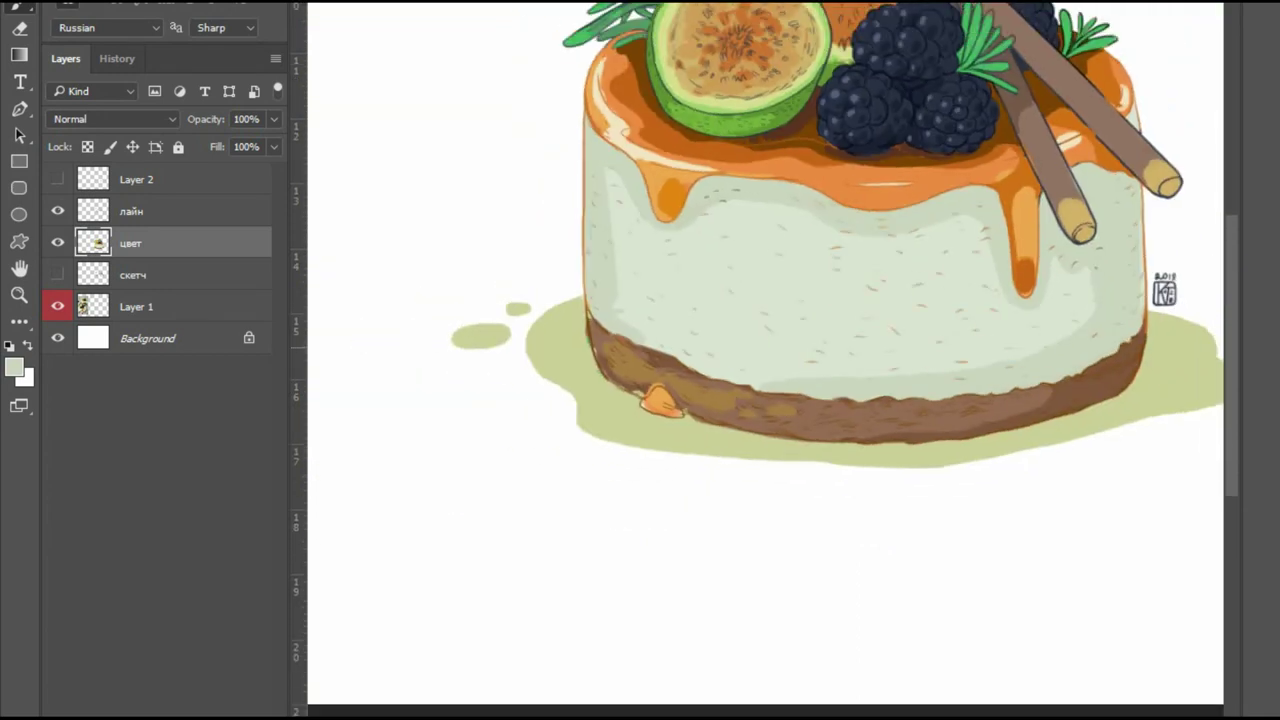
pyautogui.hotkey('ctrl', '+')
pyautogui.hotkey('ctrl', '+')
pyautogui.moveTo(625, 308)
pyautogui.mouseDown()
pyautogui.moveTo(628, 372)
pyautogui.moveTo(655, 437)
pyautogui.moveTo(775, 498)
pyautogui.moveTo(818, 466)
pyautogui.mouseUp()
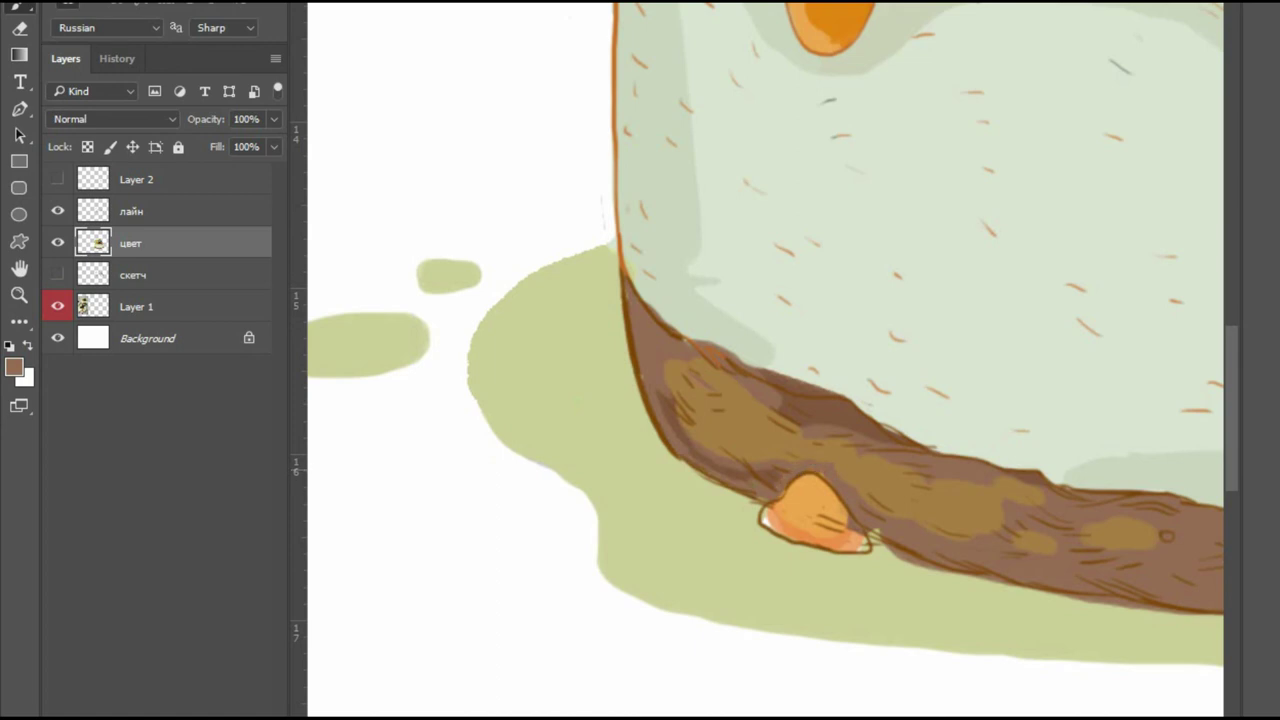
pyautogui.moveTo(762, 512)
pyautogui.mouseDown()
pyautogui.moveTo(785, 532)
pyautogui.moveTo(1190, 610)
pyautogui.mouseUp()
# Smooth the olive-green ground shadow's left outline and round off the small green spot beside it.
pyautogui.keyDown('alt'); pyautogui.click(890, 552); pyautogui.keyUp('alt')
pyautogui.moveTo(612, 242)
pyautogui.mouseDown()
pyautogui.moveTo(490, 305)
pyautogui.moveTo(475, 430)
pyautogui.mouseUp()
pyautogui.moveTo(458, 320)
pyautogui.mouseDown()
pyautogui.moveTo(488, 432)
pyautogui.moveTo(518, 454)
pyautogui.mouseUp()
pyautogui.moveTo(596, 512); pyautogui.dragTo(597, 542)
pyautogui.moveTo(580, 490); pyautogui.dragTo(592, 560)
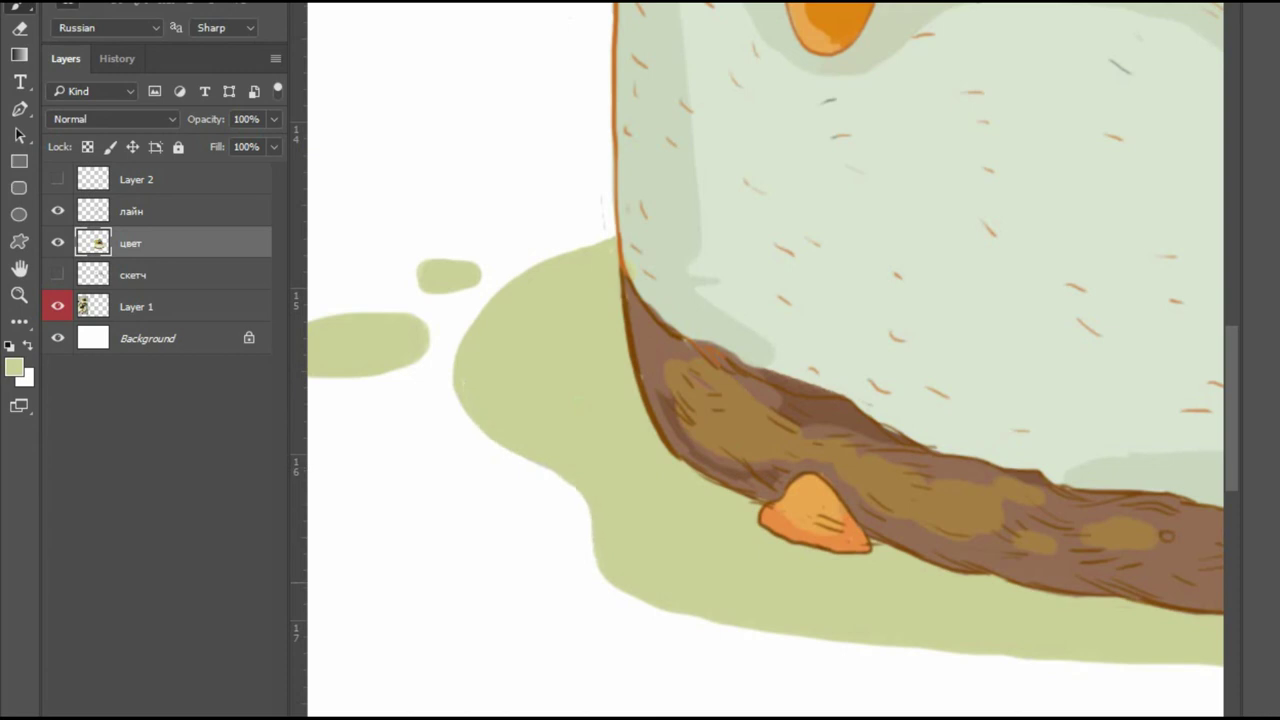
pyautogui.hotkey('ctrl', '+')
pyautogui.hotkey('ctrl', '+')
pyautogui.hotkey('ctrl', '-')
pyautogui.hotkey('ctrl', '+')
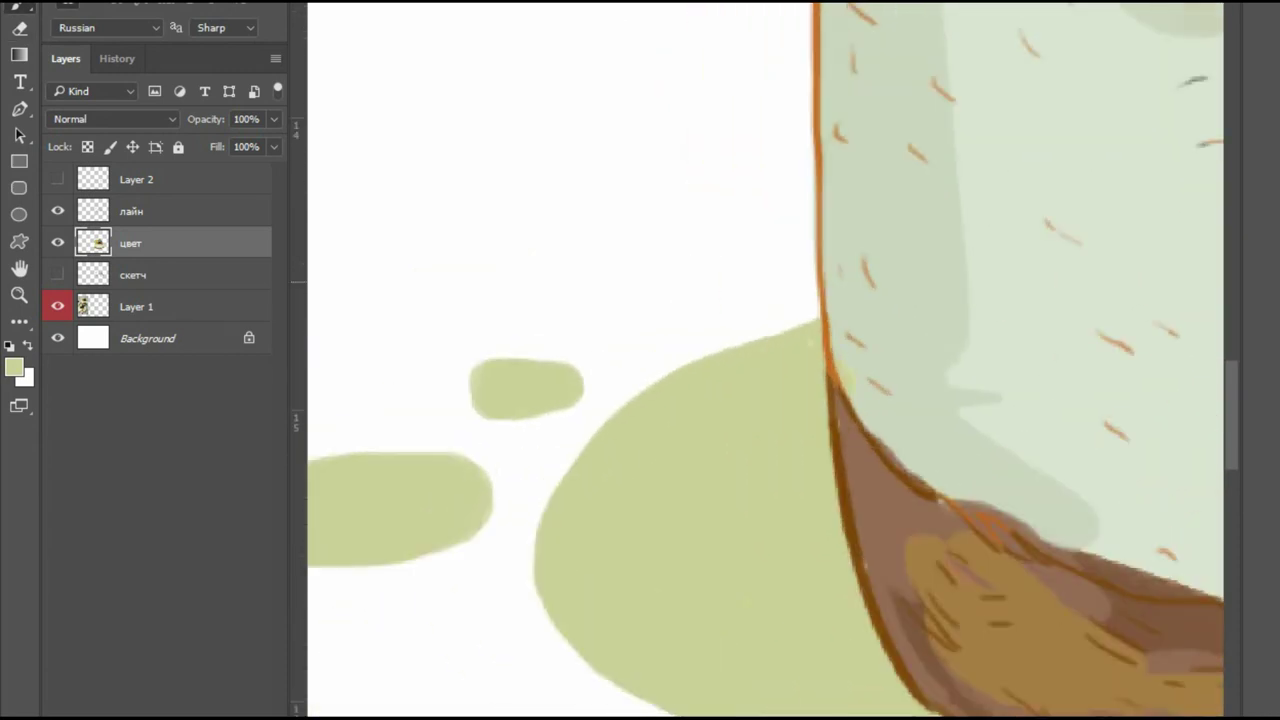
pyautogui.moveTo(502, 357); pyautogui.dragTo(584, 408)
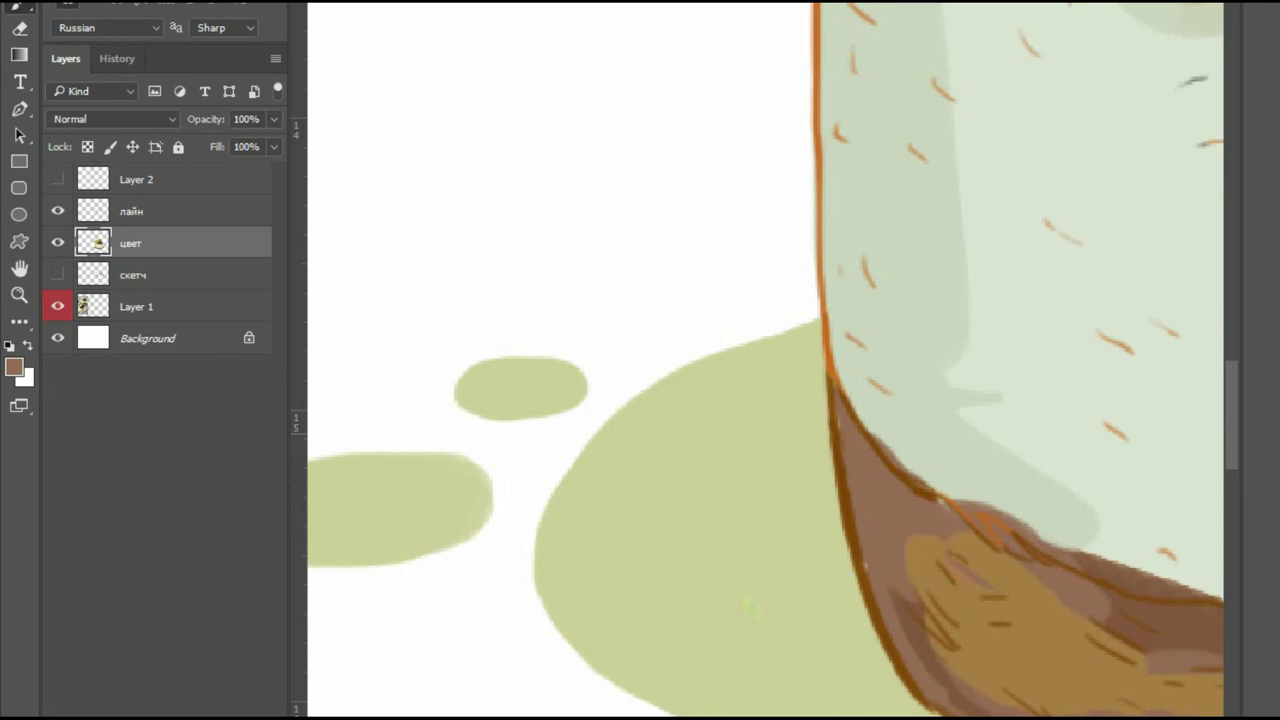
# Clean up the cream highlight on the glaze's left end with sampled cream and orange.
pyautogui.hotkey('ctrl', '-')
pyautogui.scroll(3, 712, 60)
pyautogui.keyDown('alt'); pyautogui.click(903, 78); pyautogui.keyUp('alt')
pyautogui.keyDown('alt'); pyautogui.click(903, 50); pyautogui.keyUp('alt')
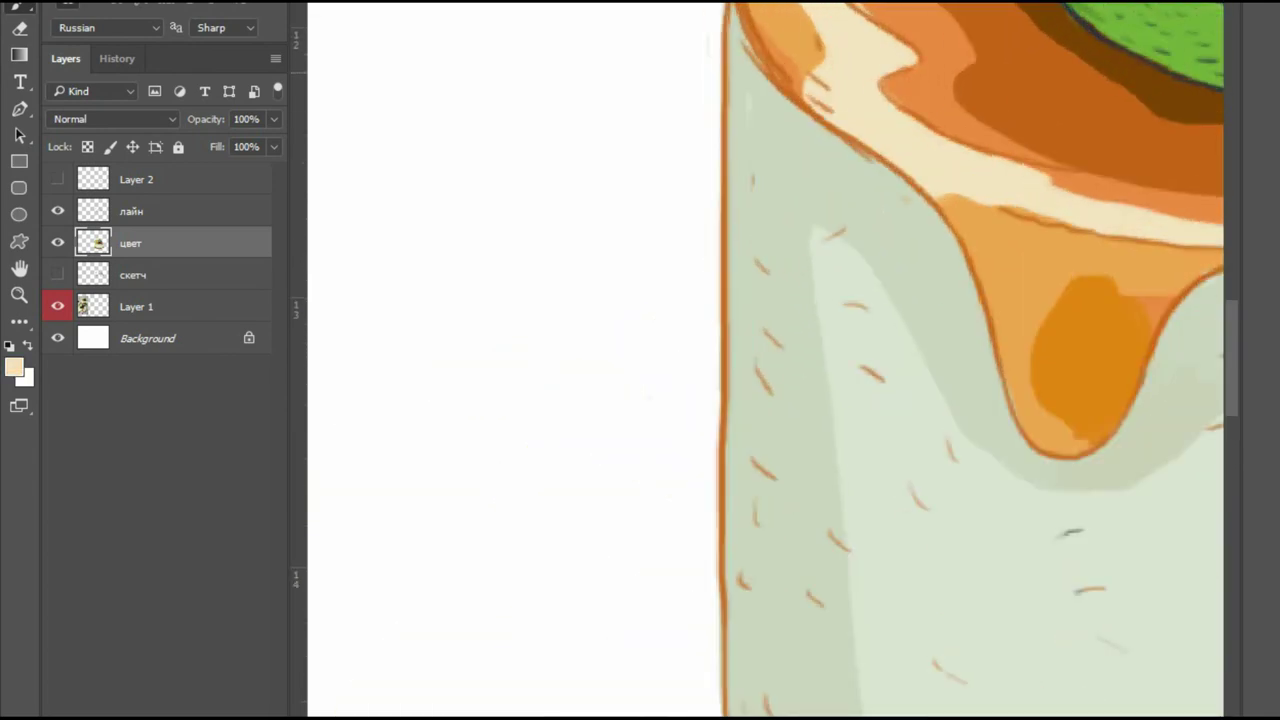
pyautogui.scroll(-3, 820, 80)
pyautogui.scroll(3, 820, 80)
pyautogui.keyDown('alt'); pyautogui.click(838, 100); pyautogui.keyUp('alt')
pyautogui.moveTo(824, 40)
pyautogui.mouseDown()
pyautogui.moveTo(846, 200)
pyautogui.moveTo(896, 254)
pyautogui.mouseUp()
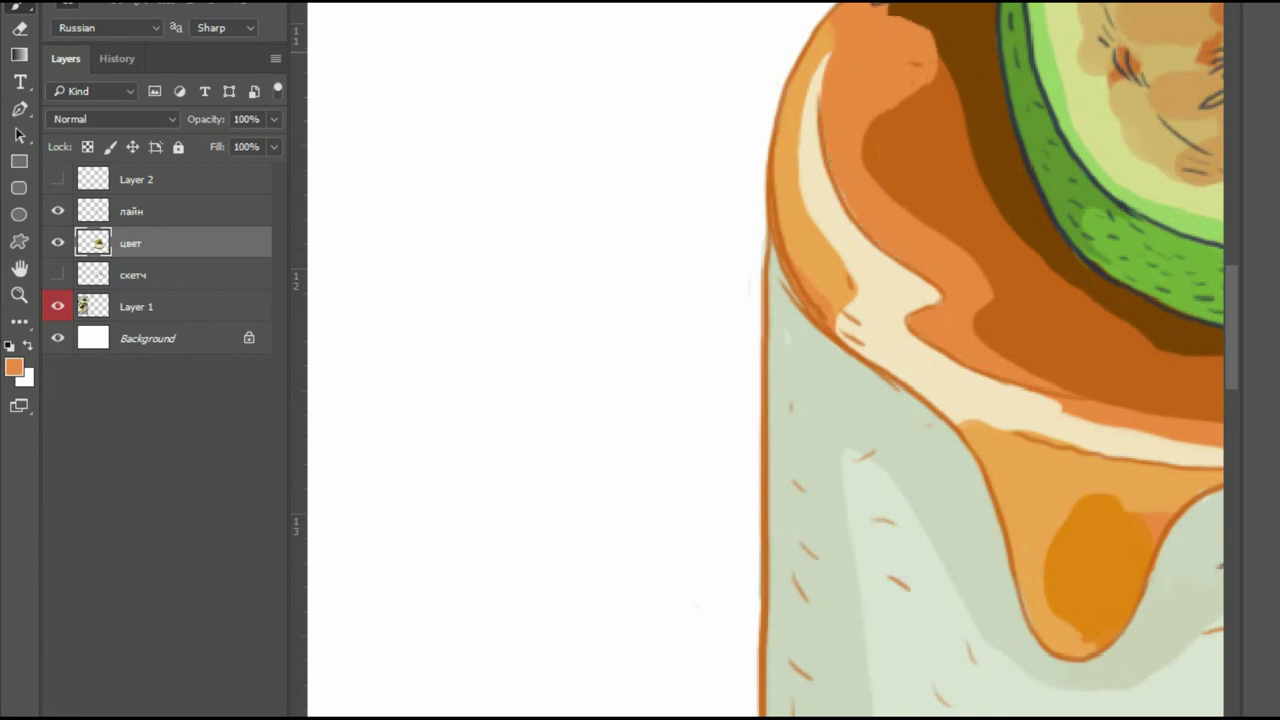
# Paint over the wide brown shadow on the glaze beside the front fig with dark orange, leaving a thin edge.
pyautogui.scroll(-3, 900, 160)
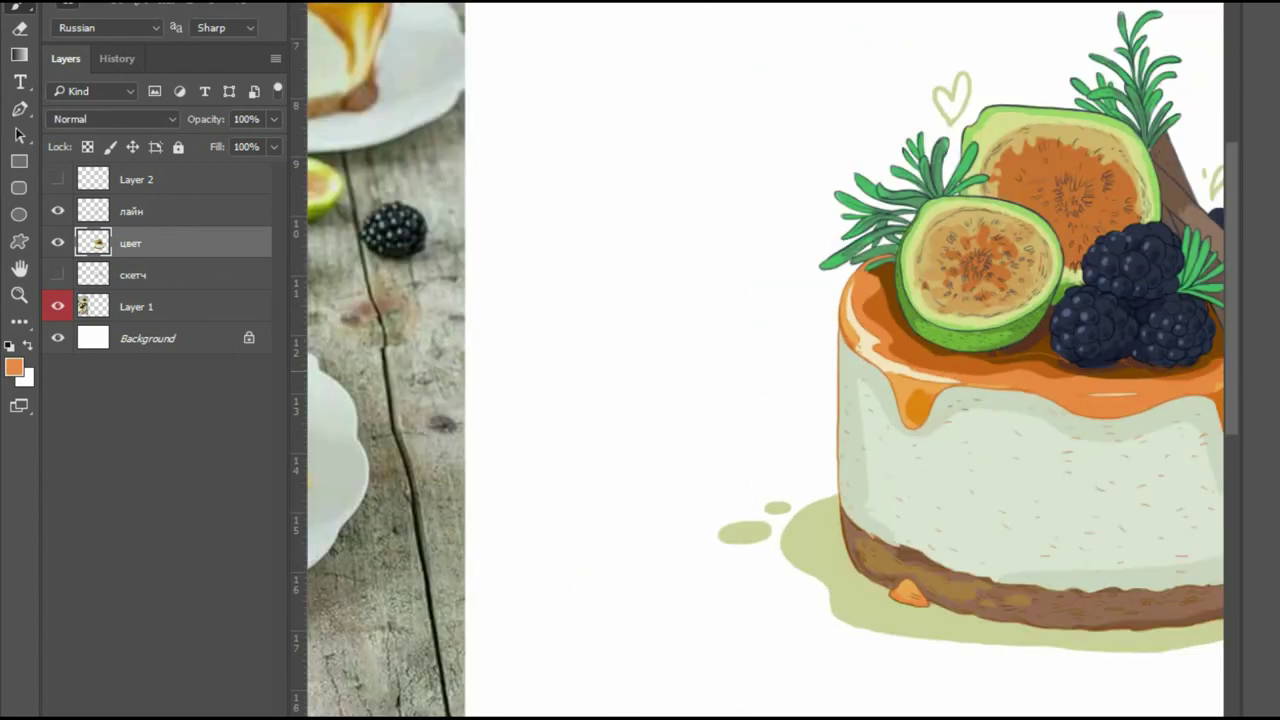
pyautogui.scroll(3, 910, 311)
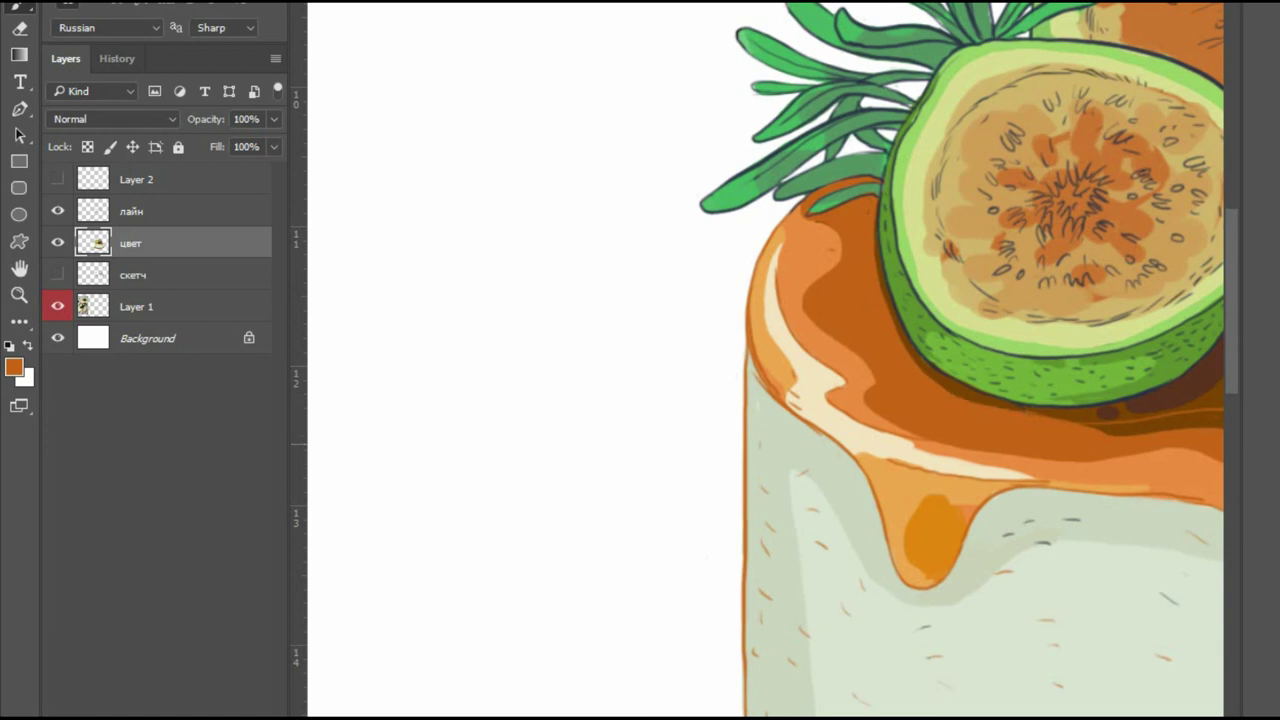
pyautogui.hscroll(2, 985, 410)
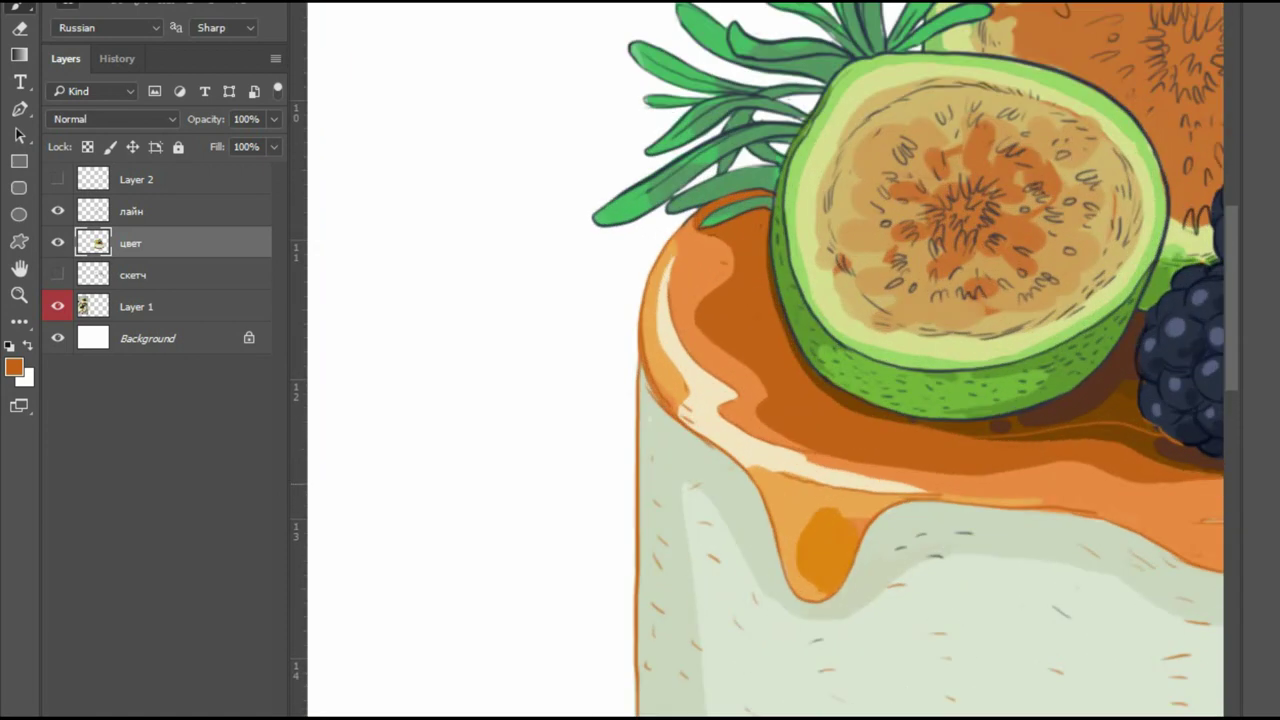
pyautogui.scroll(-5, 1049, 400)
pyautogui.scroll(5, 992, 354)
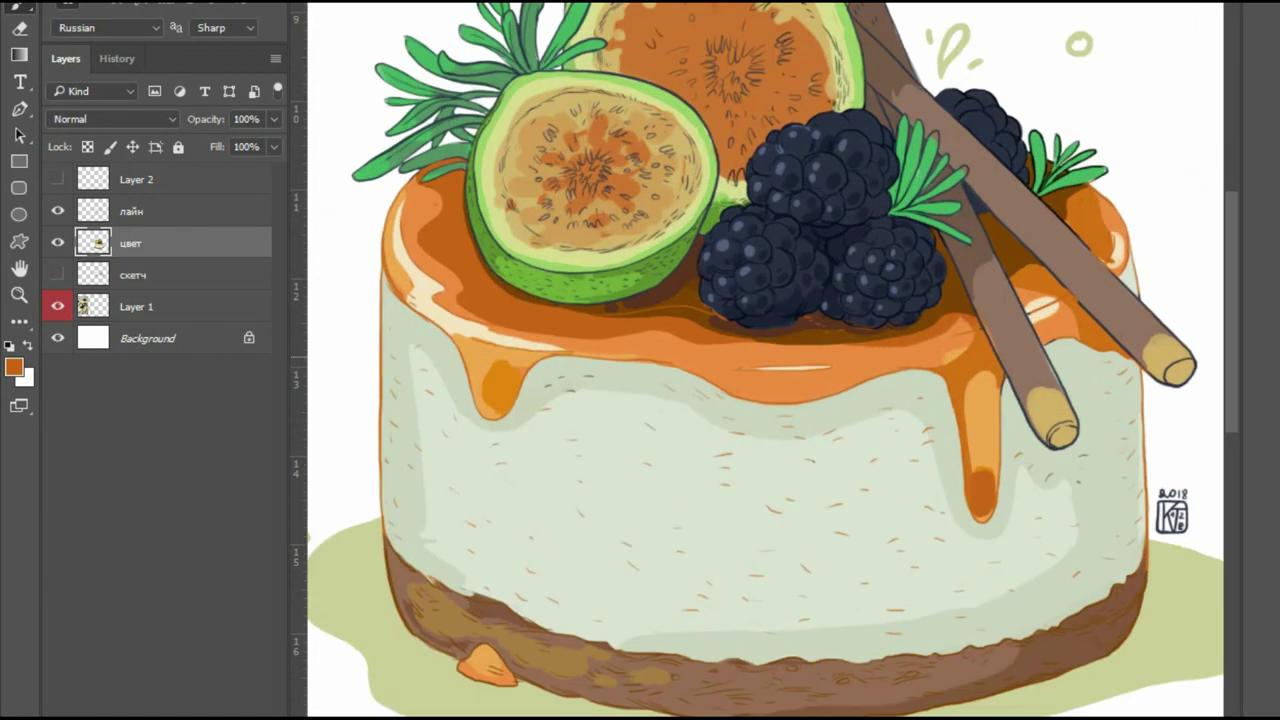
# Reshape the cream highlight at the glaze's right end into a narrow streak, using sampled cream and orange.
pyautogui.scroll(3, 976, 300)
pyautogui.keyDown('alt'); pyautogui.click(1124, 444); pyautogui.keyUp('alt')
pyautogui.keyDown('alt'); pyautogui.click(1056, 248); pyautogui.keyUp('alt')
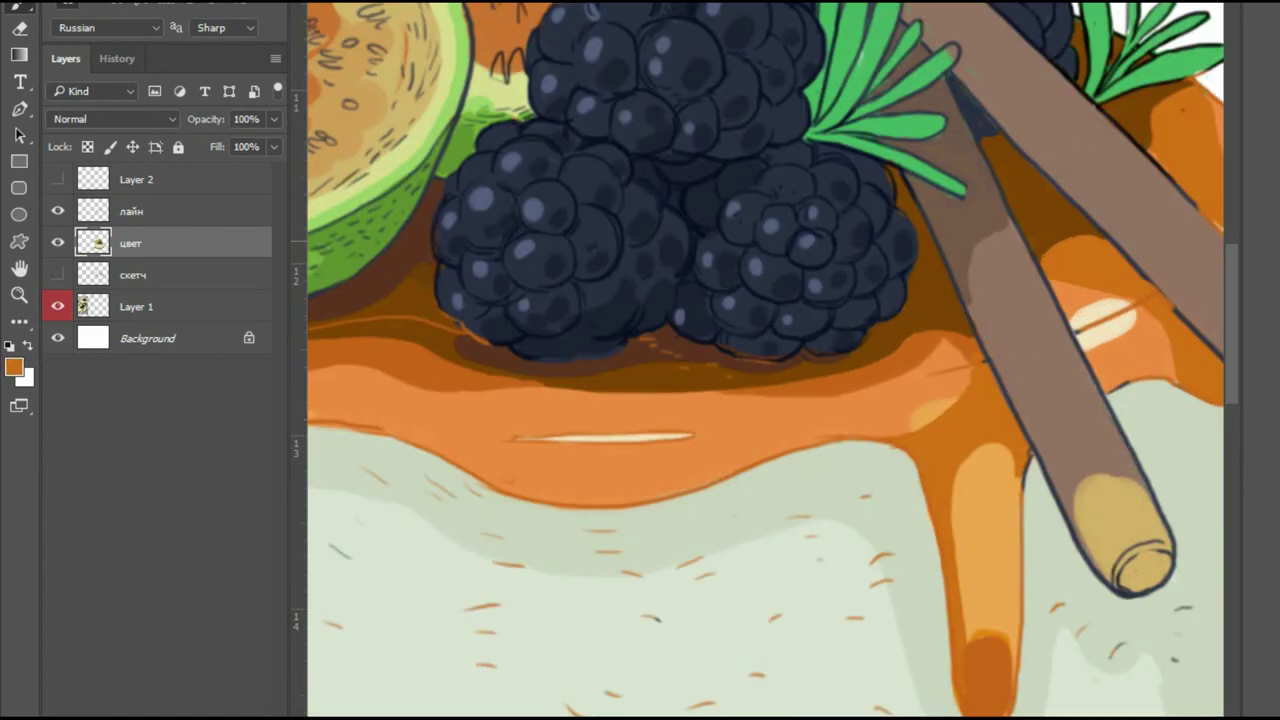
pyautogui.keyDown('alt'); pyautogui.click(904, 54); pyautogui.keyUp('alt')
pyautogui.keyDown('alt'); pyautogui.click(955, 86); pyautogui.keyUp('alt')
pyautogui.scroll(5, 765, 360)
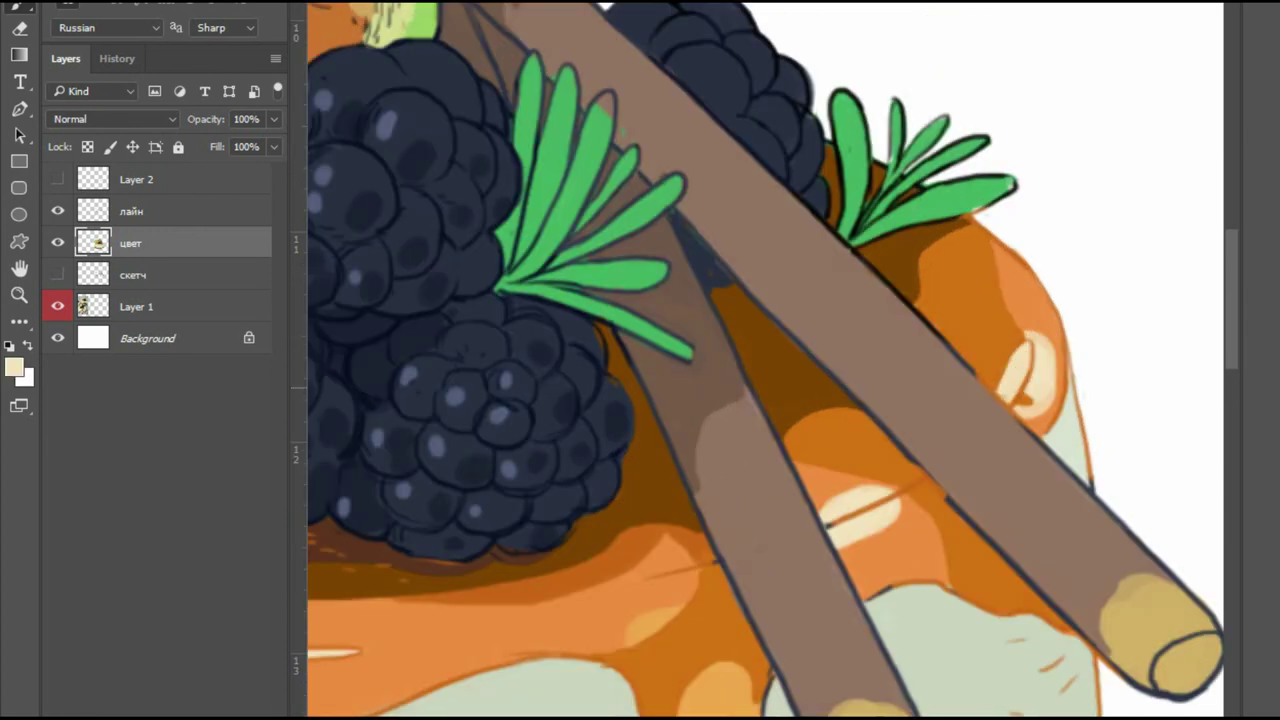
pyautogui.moveTo(1045, 336); pyautogui.dragTo(1030, 415)
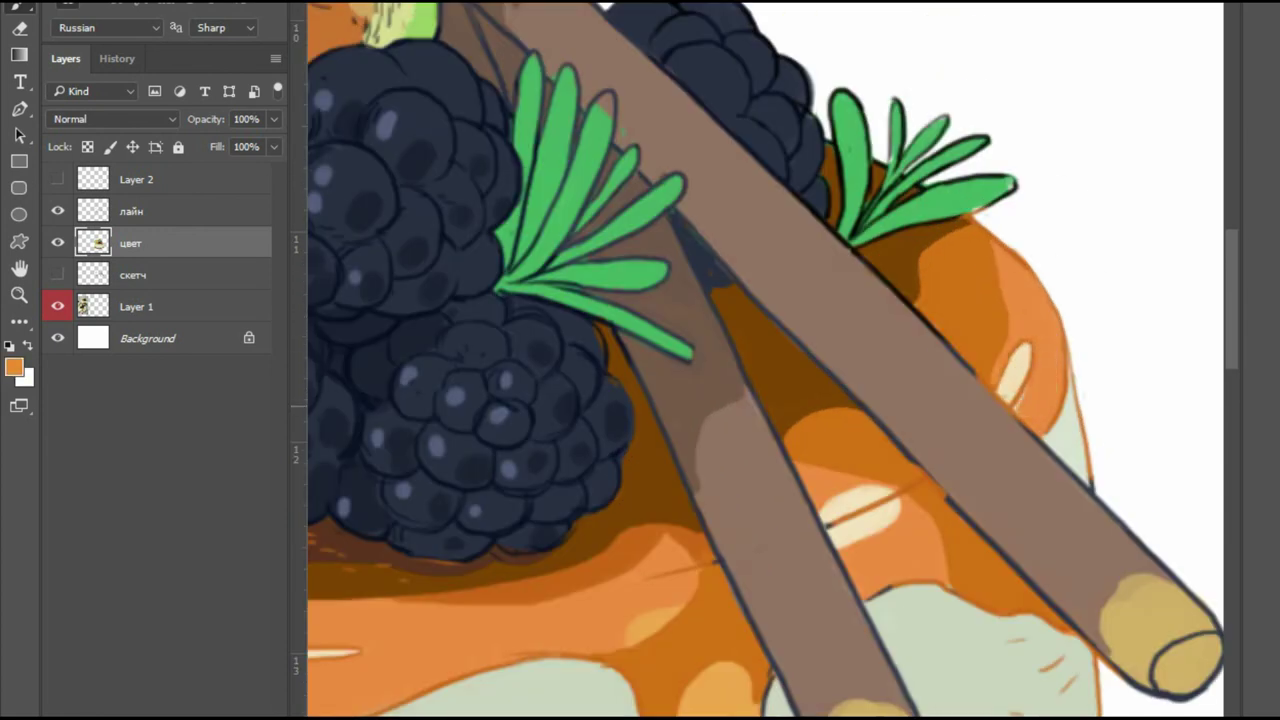
# Paint thin cream highlight streaks on the glaze between the chocolate sticks and beside the front stick.
pyautogui.keyDown('alt'); pyautogui.click(1012, 370); pyautogui.keyUp('alt')
pyautogui.moveTo(830, 535)
pyautogui.mouseDown()
pyautogui.moveTo(900, 505)
pyautogui.moveTo(920, 472)
pyautogui.mouseUp()
pyautogui.keyDown('alt'); pyautogui.click(850, 520); pyautogui.keyUp('alt')
pyautogui.moveTo(825, 505); pyautogui.dragTo(865, 488)
pyautogui.keyDown('alt'); pyautogui.click(900, 478); pyautogui.keyUp('alt')
pyautogui.moveTo(650, 575)
pyautogui.mouseDown()
pyautogui.moveTo(715, 553)
pyautogui.moveTo(605, 592)
pyautogui.mouseUp()
pyautogui.scroll(-6, 1015, 297)
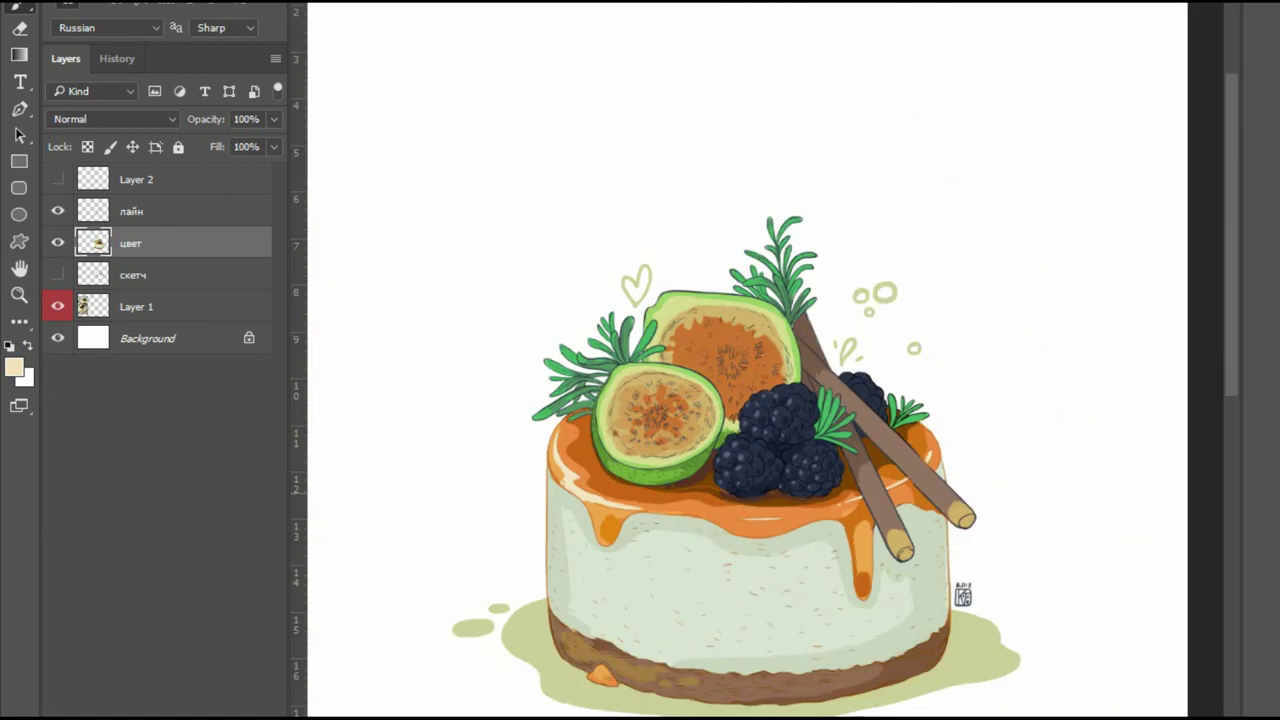
# Clean up the upper part of the chocolate sticks with sampled dark brown, following the line art.
pyautogui.scroll(6, 975, 258)
pyautogui.keyDown('alt'); pyautogui.click(1046, 393); pyautogui.keyUp('alt')
pyautogui.keyDown('alt'); pyautogui.click(1074, 410); pyautogui.keyUp('alt')
pyautogui.keyDown('alt'); pyautogui.click(1104, 360); pyautogui.keyUp('alt')
pyautogui.keyDown('alt'); pyautogui.click(896, 10); pyautogui.keyUp('alt')
pyautogui.moveTo(905, 20); pyautogui.dragTo(1005, 260)
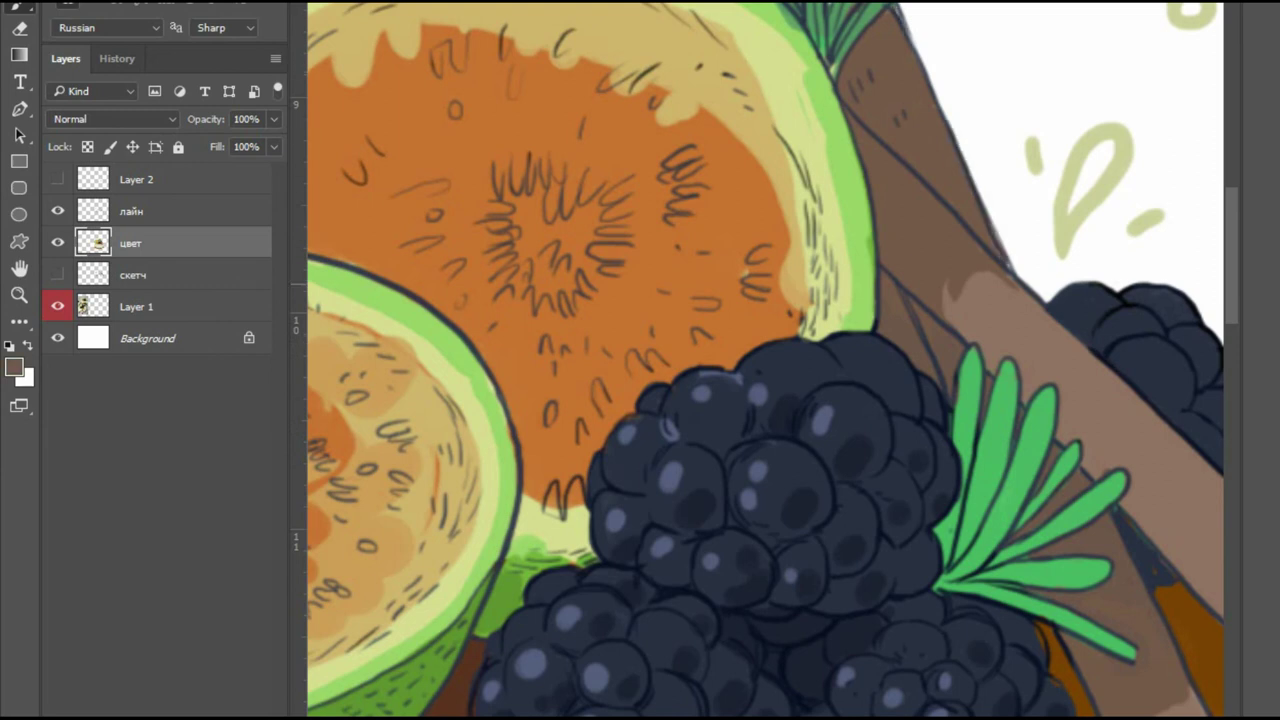
pyautogui.keyDown('alt'); pyautogui.click(977, 250); pyautogui.keyUp('alt')
# Add bluish highlights to the rear blackberry using colors sampled from the front berries.
pyautogui.scroll(-3, 625, 206)
pyautogui.scroll(2, 774, 448)
pyautogui.keyDown('alt'); pyautogui.click(680, 320); pyautogui.keyUp('alt')
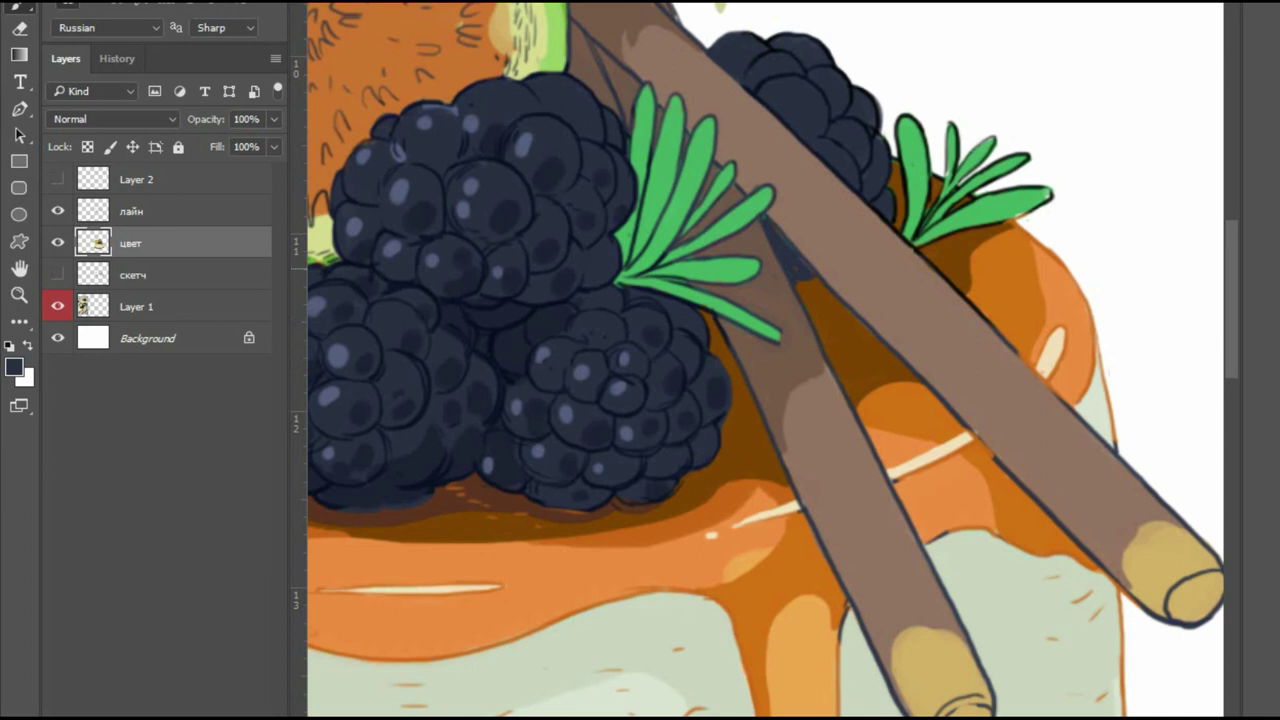
pyautogui.keyDown('alt'); pyautogui.click(542, 356); pyautogui.keyUp('alt')
pyautogui.keyDown('alt'); pyautogui.click(1025, 216); pyautogui.keyUp('alt')
# Add darker tan texture strokes to the ends of both chocolate sticks.
pyautogui.keyDown('alt'); pyautogui.click(1145, 540); pyautogui.keyUp('alt')
pyautogui.moveTo(1122, 530)
pyautogui.mouseDown()
pyautogui.moveTo(1138, 565)
pyautogui.moveTo(1172, 585)
pyautogui.mouseUp()
pyautogui.moveTo(920, 652); pyautogui.dragTo(940, 698)
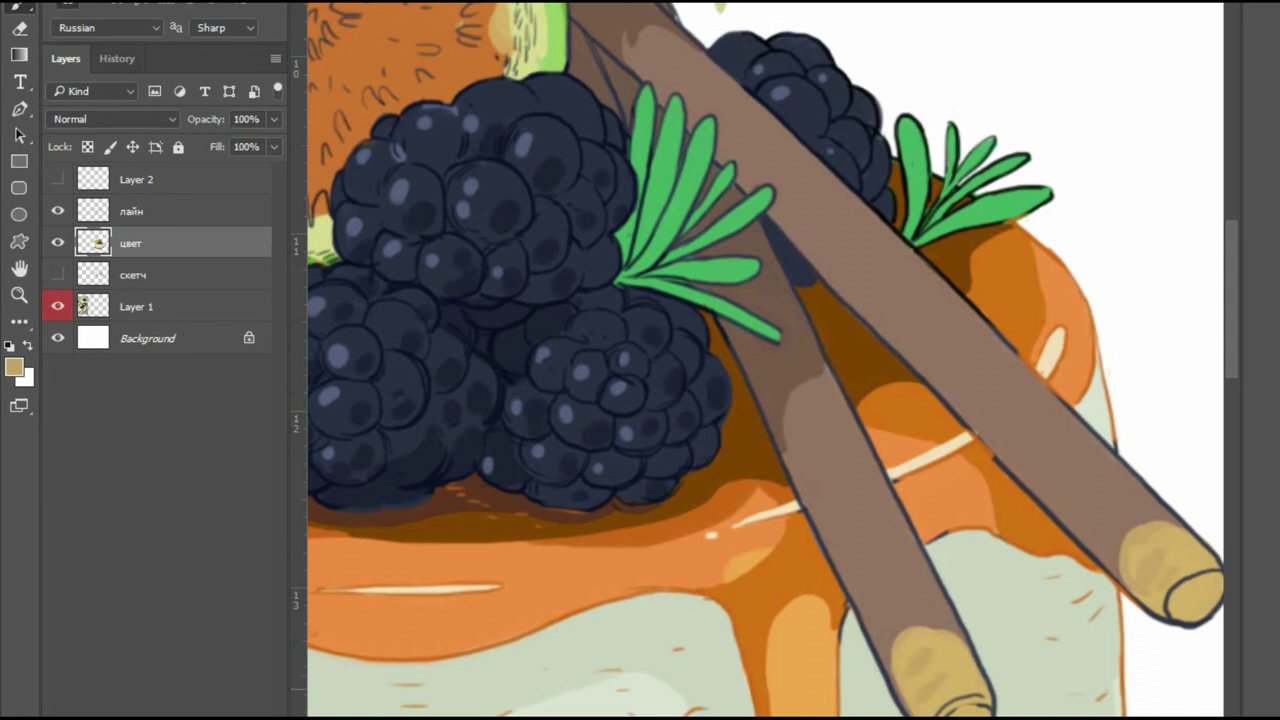
# Cover the ochre patches on the crust's left side with brown and lock the color layer's transparent pixels.
pyautogui.hotkey('ctrl', '0')
pyautogui.scroll(3, 760, 420)
pyautogui.press('g')
pyautogui.press('b')
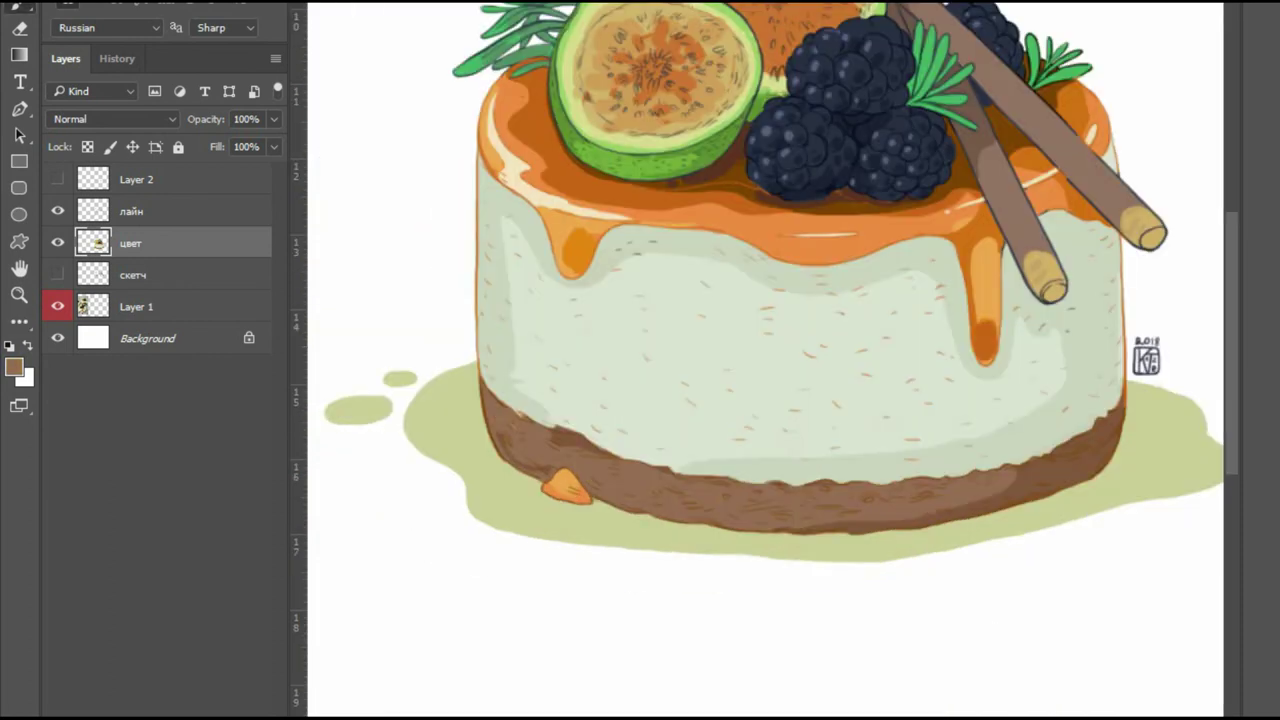
pyautogui.press('Escape')
pyautogui.press('/')
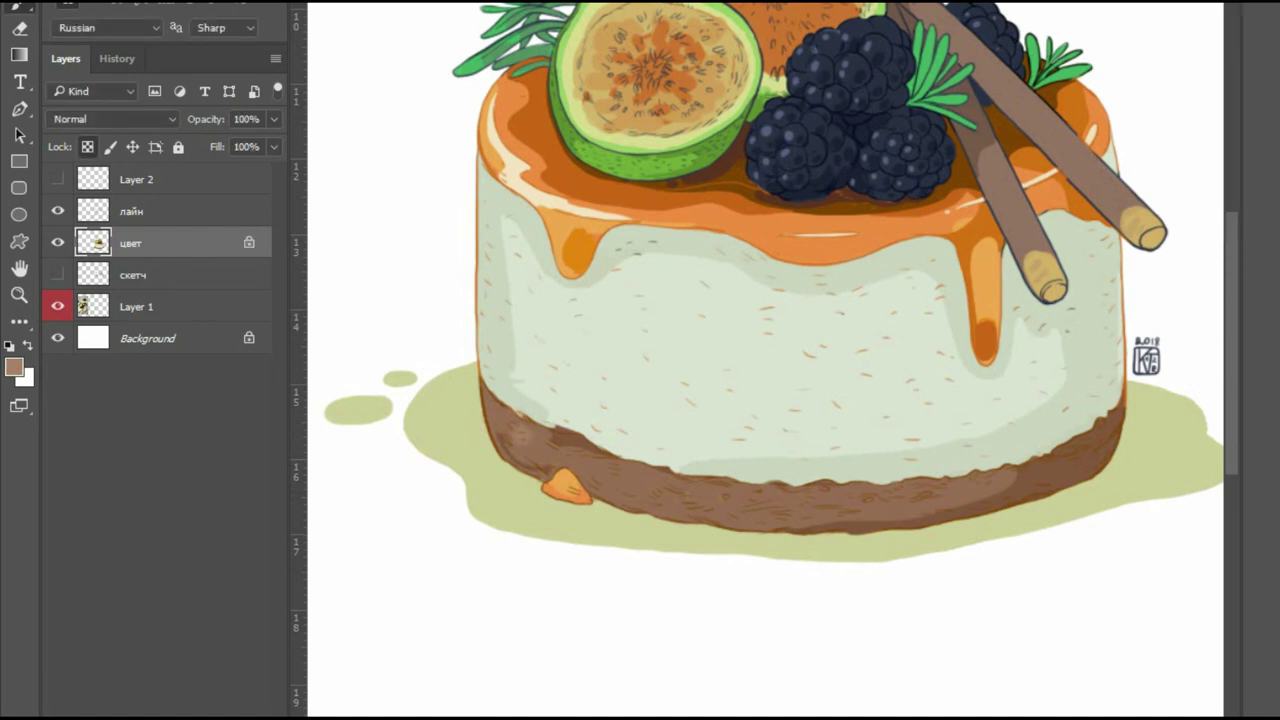
# Softly blend the grayish-green shadows on the cake's side and the brown shading on the crust.
pyautogui.keyDown('alt'); pyautogui.click(499, 271); pyautogui.keyUp('alt')
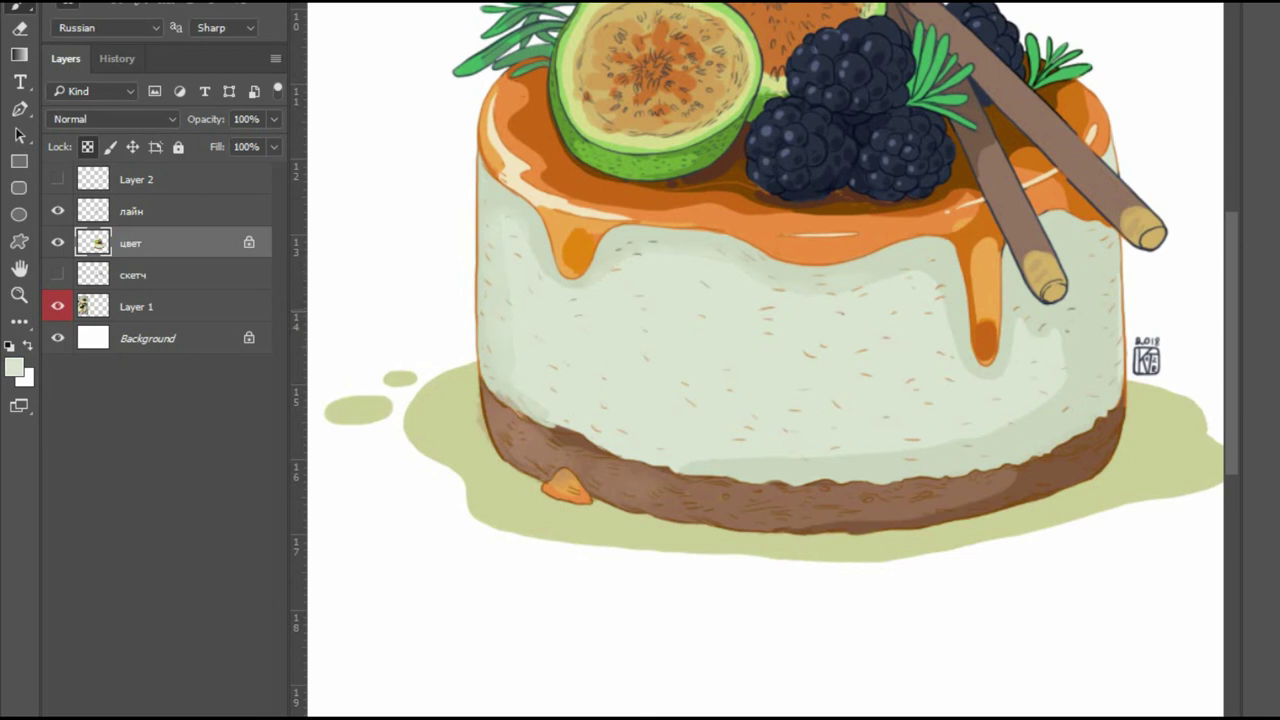
pyautogui.moveTo(1037, 324); pyautogui.dragTo(1075, 358)
pyautogui.keyDown('alt'); pyautogui.click(1030, 480); pyautogui.keyUp('alt')
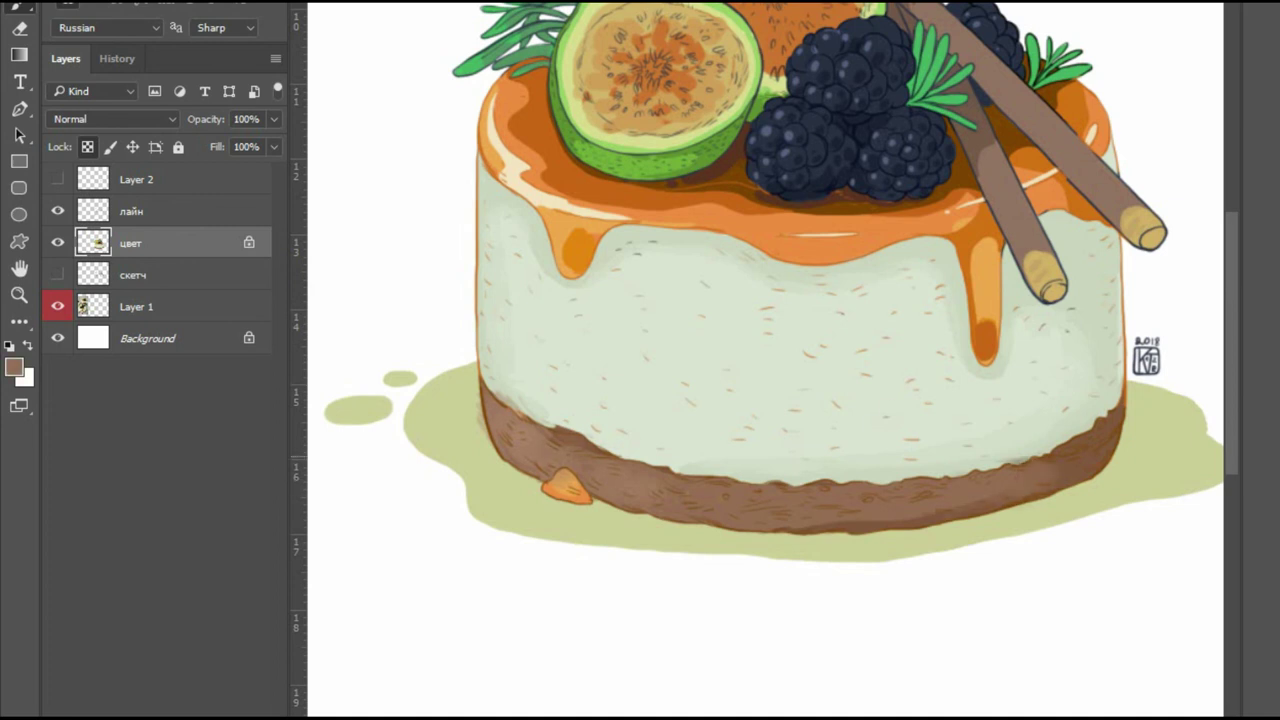
pyautogui.moveTo(1014, 455); pyautogui.dragTo(1050, 457)
# Blend the left caramel drip's dark and light orange, and undo a stray stroke across the front glaze.
pyautogui.keyDown('alt'); pyautogui.click(572, 233); pyautogui.keyUp('alt')
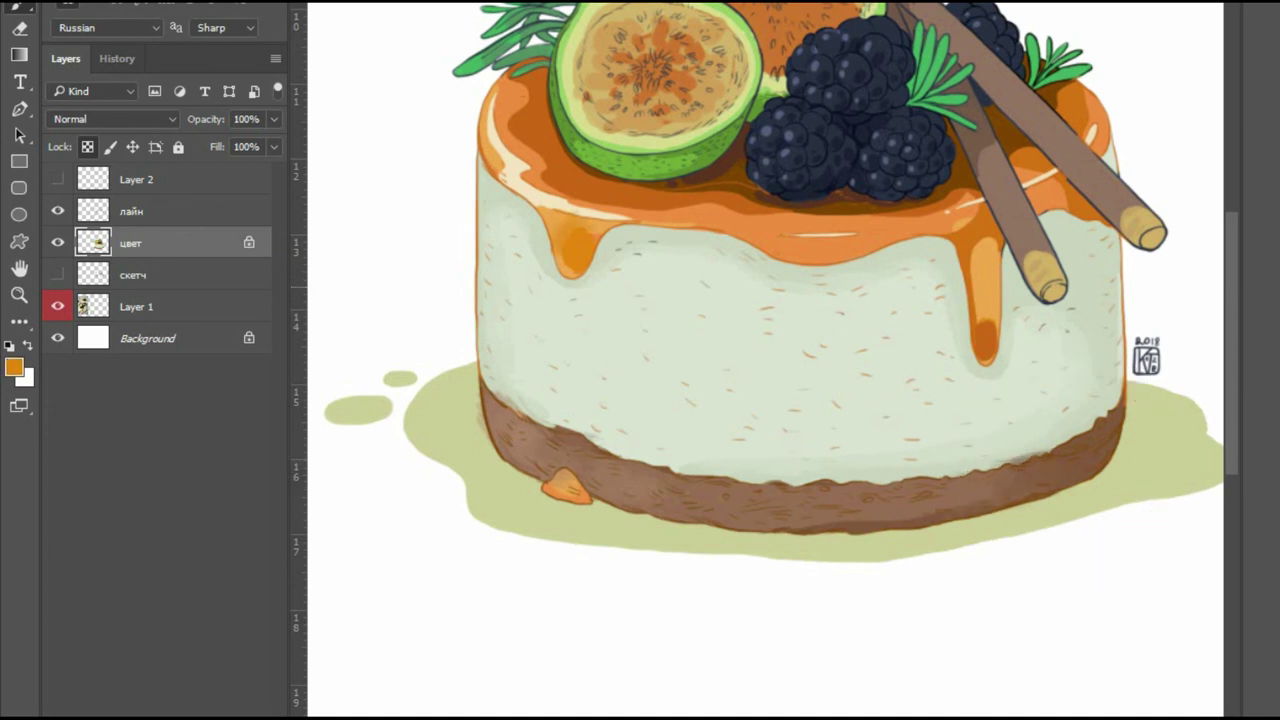
pyautogui.moveTo(570, 233); pyautogui.dragTo(570, 268)
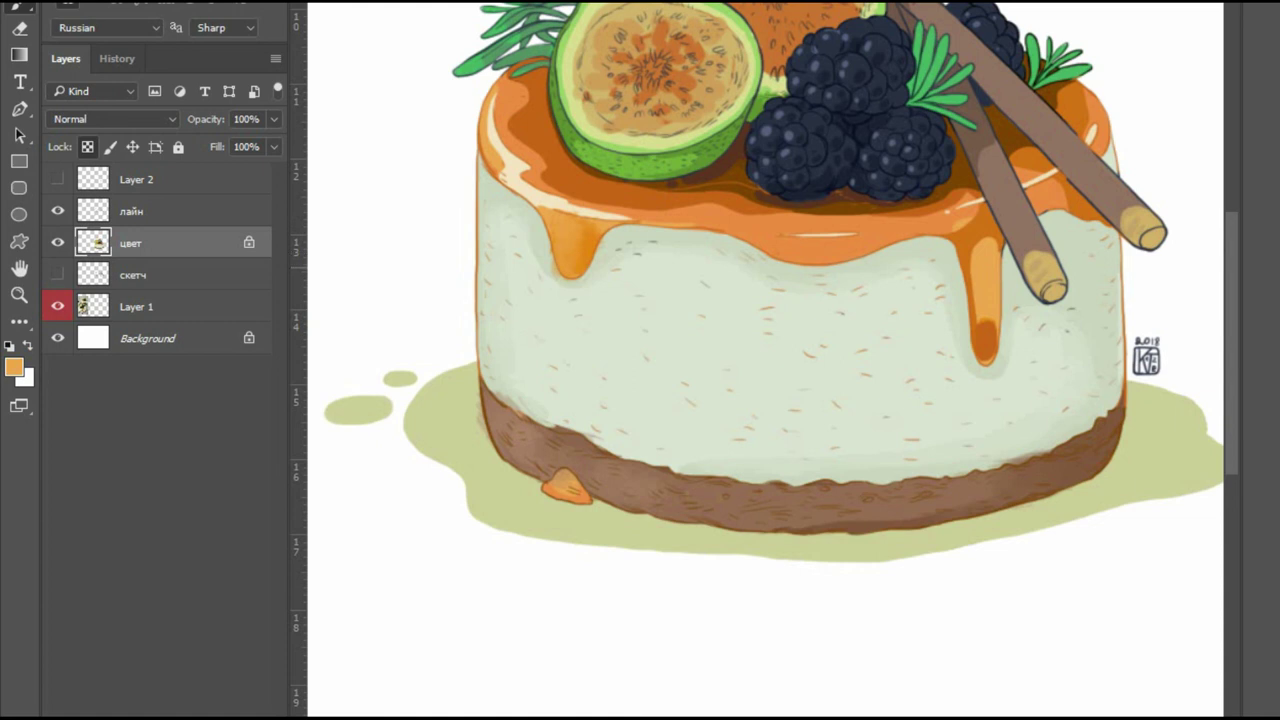
pyautogui.moveTo(722, 252); pyautogui.dragTo(970, 256)
pyautogui.hotkey('ctrl', 'z')
# Blend sampled oranges into the long right caramel drip and the glaze and cake edge behind the chocolate sticks.
pyautogui.keyDown('alt'); pyautogui.click(930, 264); pyautogui.keyUp('alt')
pyautogui.keyDown('alt'); pyautogui.click(1050, 220); pyautogui.keyUp('alt')
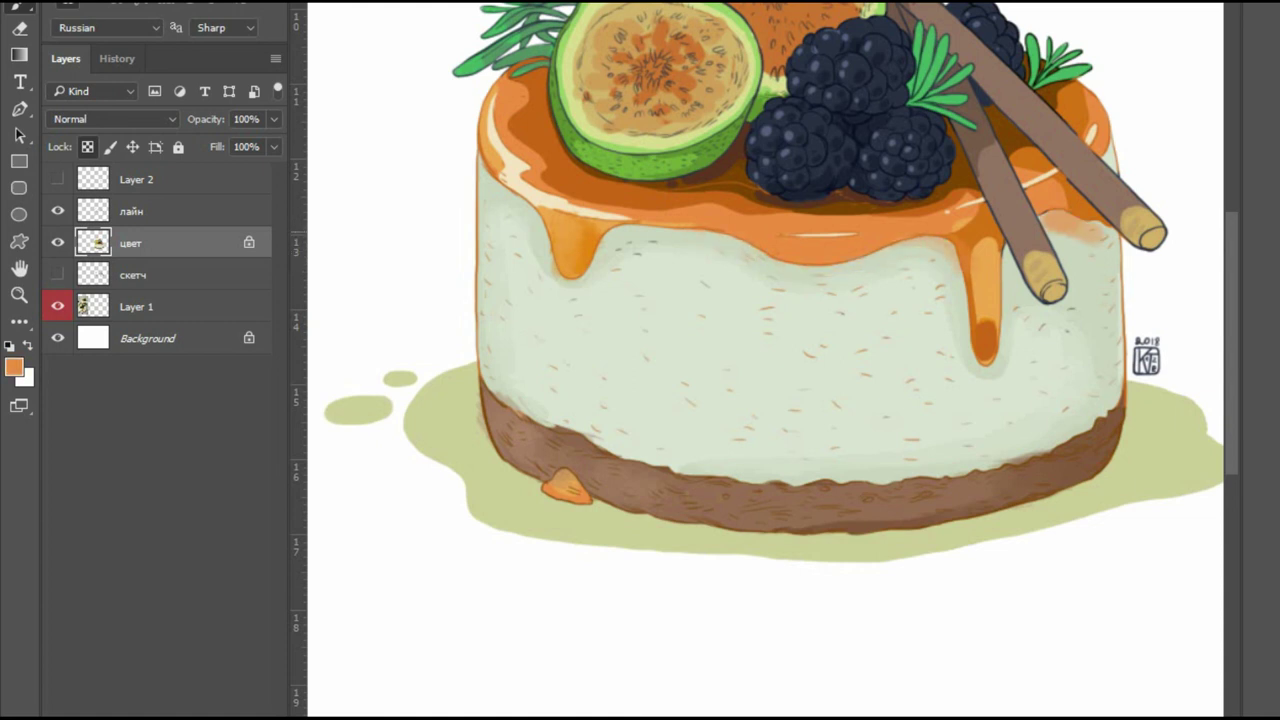
pyautogui.moveTo(1108, 238); pyautogui.dragTo(1106, 372)
pyautogui.keyDown('alt'); pyautogui.click(985, 328); pyautogui.keyUp('alt')
pyautogui.moveTo(984, 236); pyautogui.dragTo(982, 334)
pyautogui.moveTo(1046, 204); pyautogui.dragTo(1072, 182)
# Soften the orange transitions along the glaze's front edge and its left end beside the front fig.
pyautogui.keyDown('alt'); pyautogui.click(620, 225); pyautogui.keyUp('alt')
pyautogui.moveTo(652, 205)
pyautogui.mouseDown()
pyautogui.moveTo(784, 207)
pyautogui.moveTo(626, 204)
pyautogui.moveTo(712, 203)
pyautogui.mouseUp()
pyautogui.keyDown('alt'); pyautogui.click(686, 199); pyautogui.keyUp('alt')
pyautogui.keyDown('alt'); pyautogui.click(518, 118); pyautogui.keyUp('alt')
pyautogui.moveTo(515, 95); pyautogui.dragTo(522, 135)
pyautogui.keyDown('alt'); pyautogui.click(520, 140); pyautogui.keyUp('alt')
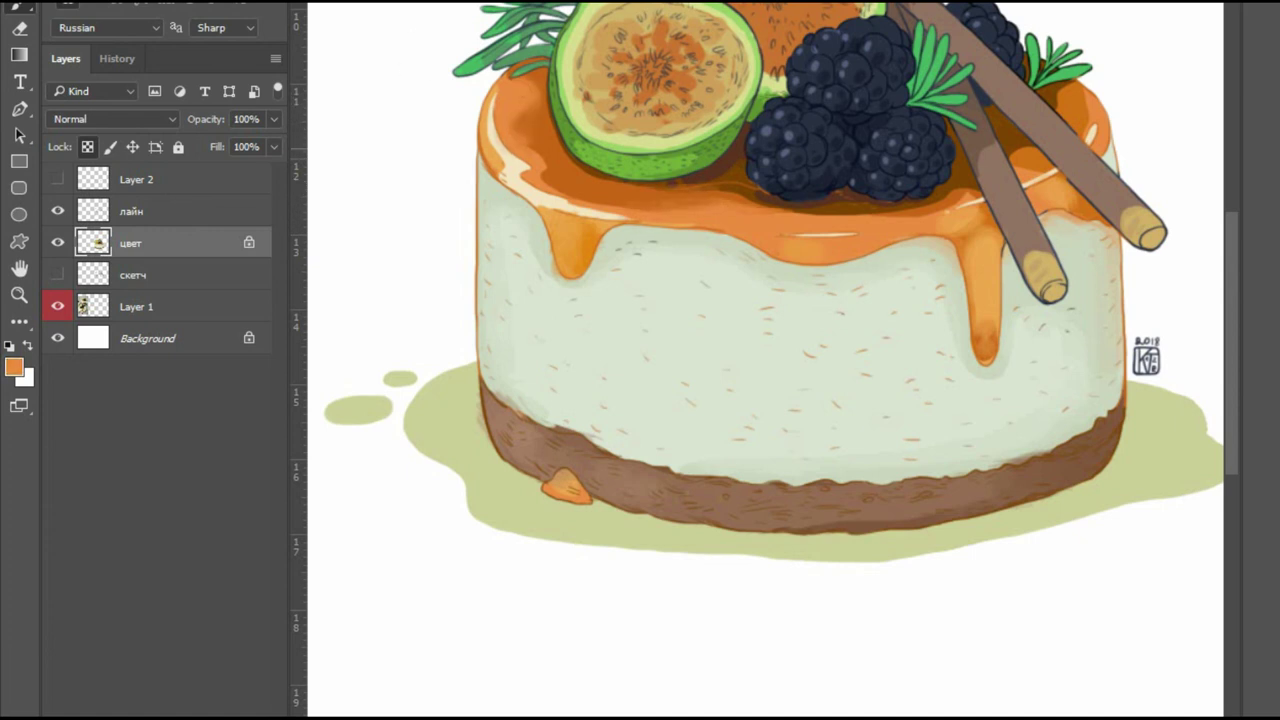
# Touch up the brown spill outside the crust's left edge with the ground shadow's olive green.
pyautogui.hotkey('ctrl', '0')
pyautogui.scroll(5, 760, 380)
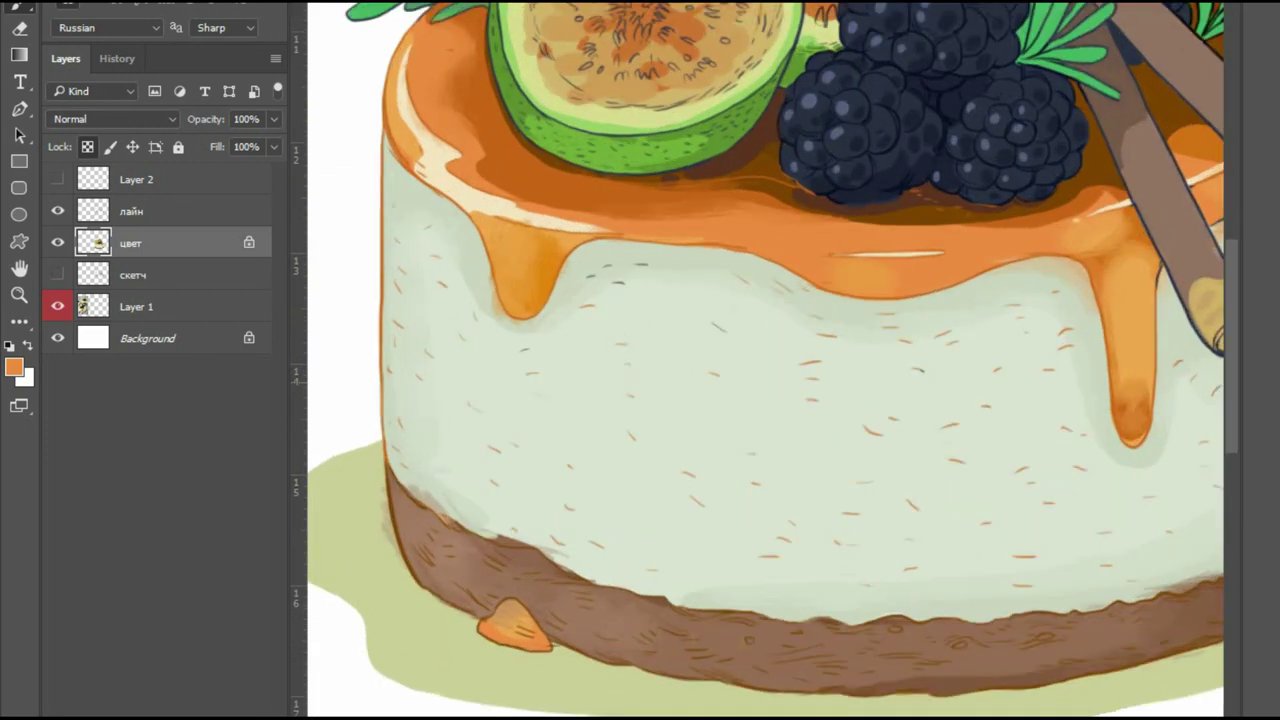
pyautogui.keyDown('alt'); pyautogui.click(530, 505); pyautogui.keyUp('alt')
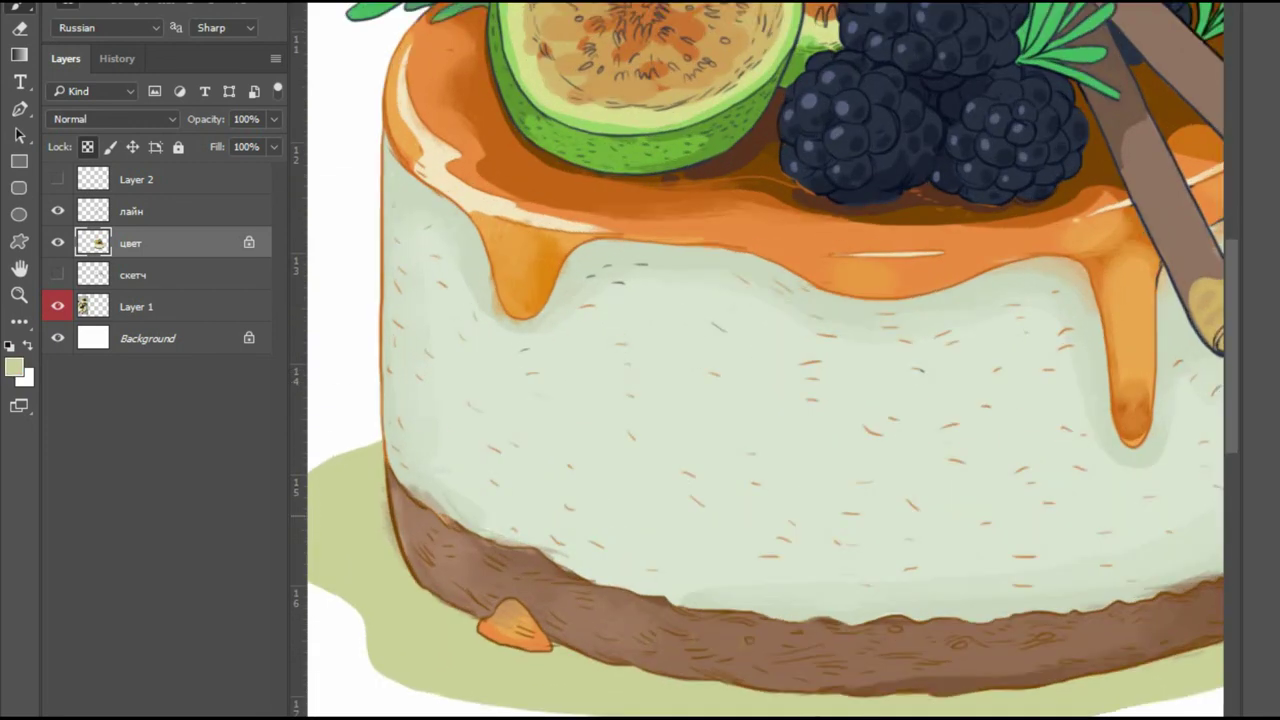
# Blend warm orange tones around the front glaze and dark brown into the shadow beneath the blackberries.
pyautogui.hotkey('ctrl', '0')
pyautogui.scroll(4, 1000, 454)
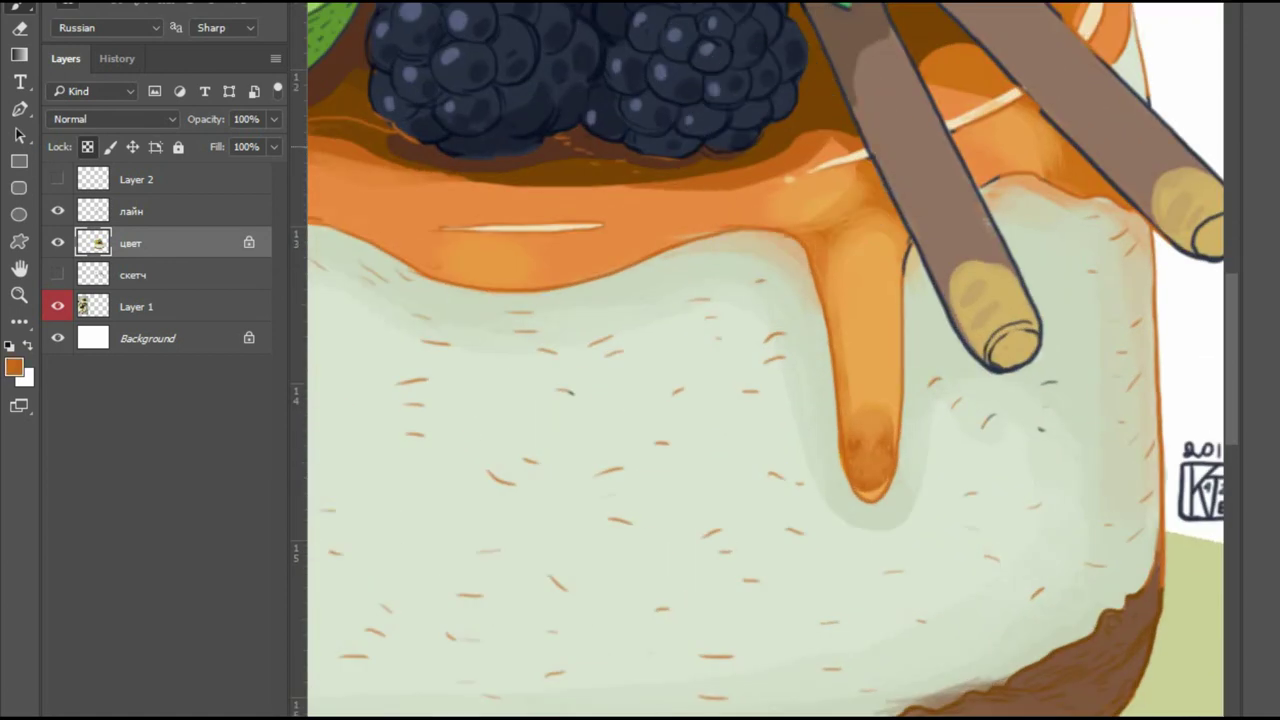
pyautogui.keyDown('alt'); pyautogui.click(1034, 170); pyautogui.keyUp('alt')
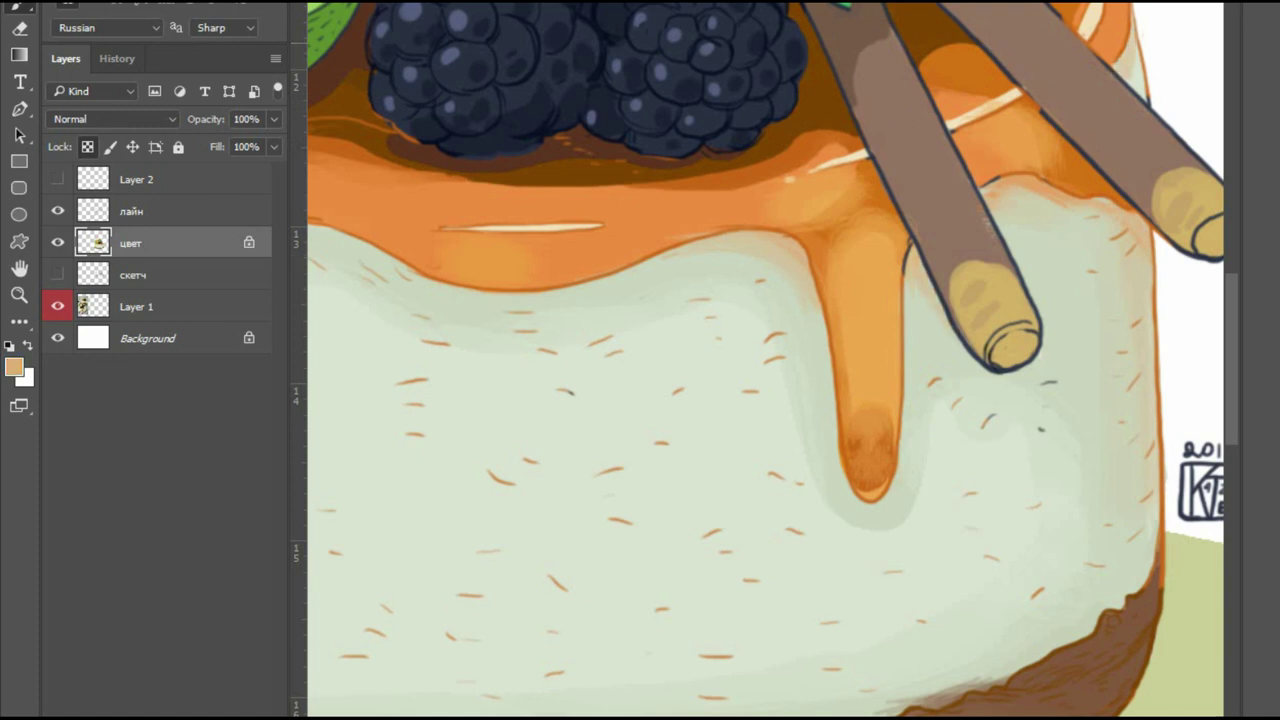
pyautogui.keyDown('alt'); pyautogui.click(407, 145); pyautogui.keyUp('alt')
pyautogui.moveTo(538, 163); pyautogui.dragTo(596, 166)
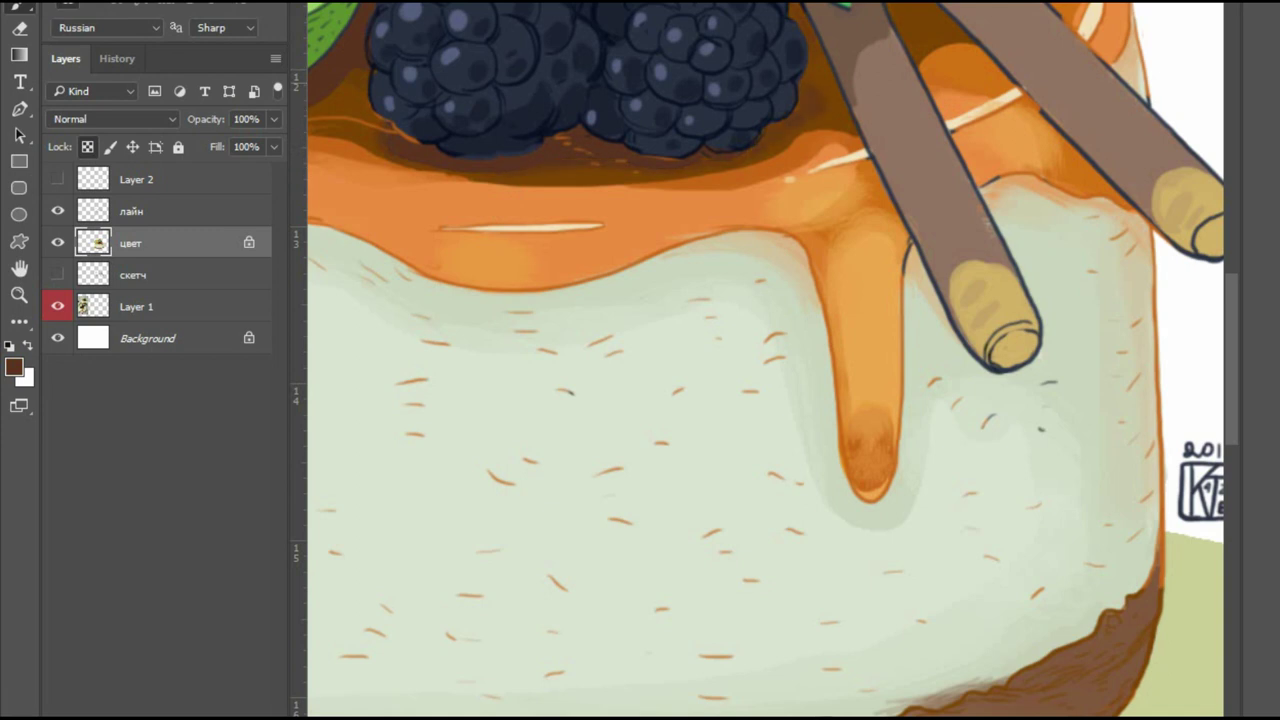
# Blend dark orange into the glaze between the blackberries and the front chocolate stick.
pyautogui.hotkey('ctrl', '0')
pyautogui.hotkey('ctrl', '+')
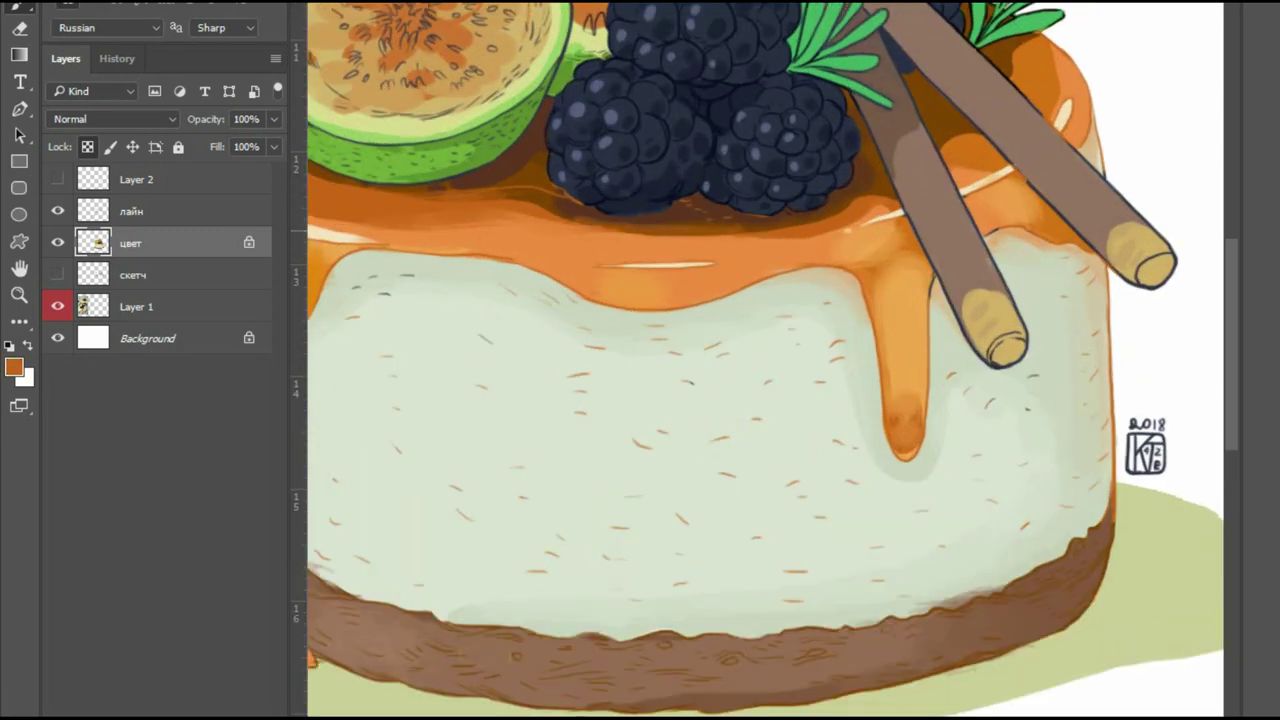
pyautogui.moveTo(790, 222); pyautogui.dragTo(890, 195)
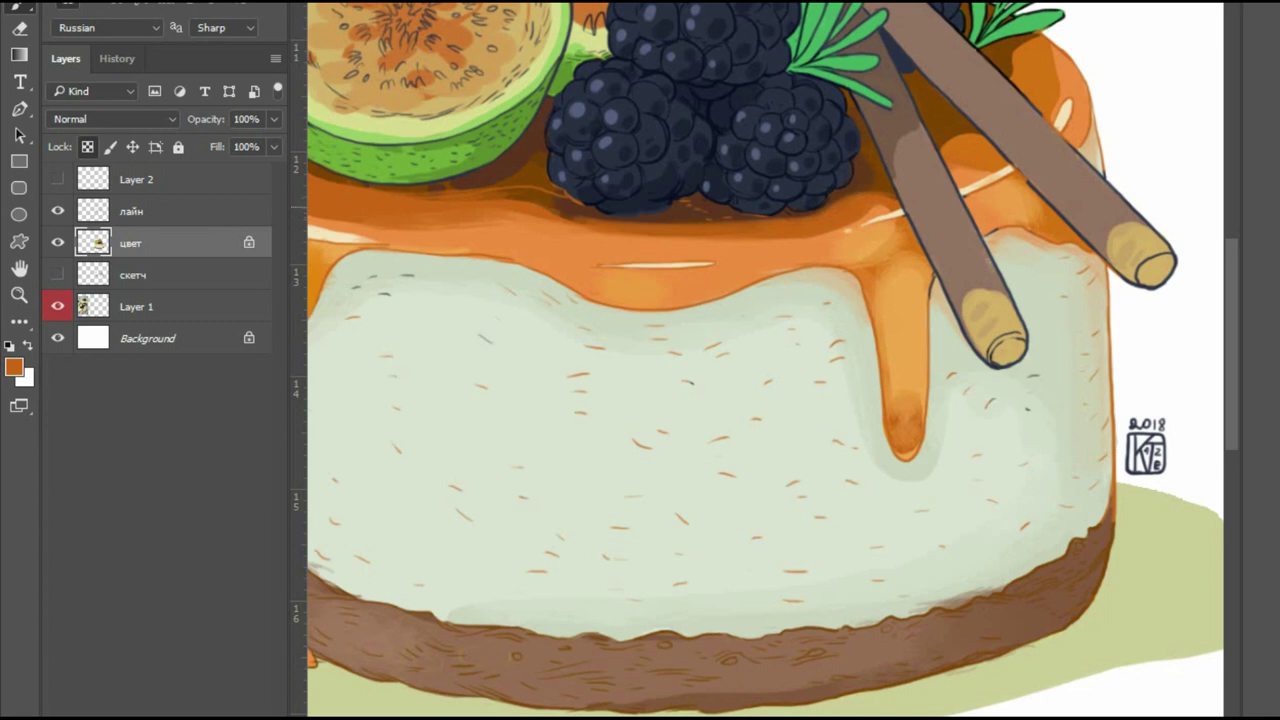
# Blend sampled orange and cream tones along the glaze's left rim and the edges of its curved cream highlight.
pyautogui.keyDown('alt'); pyautogui.click(526, 171); pyautogui.keyUp('alt')
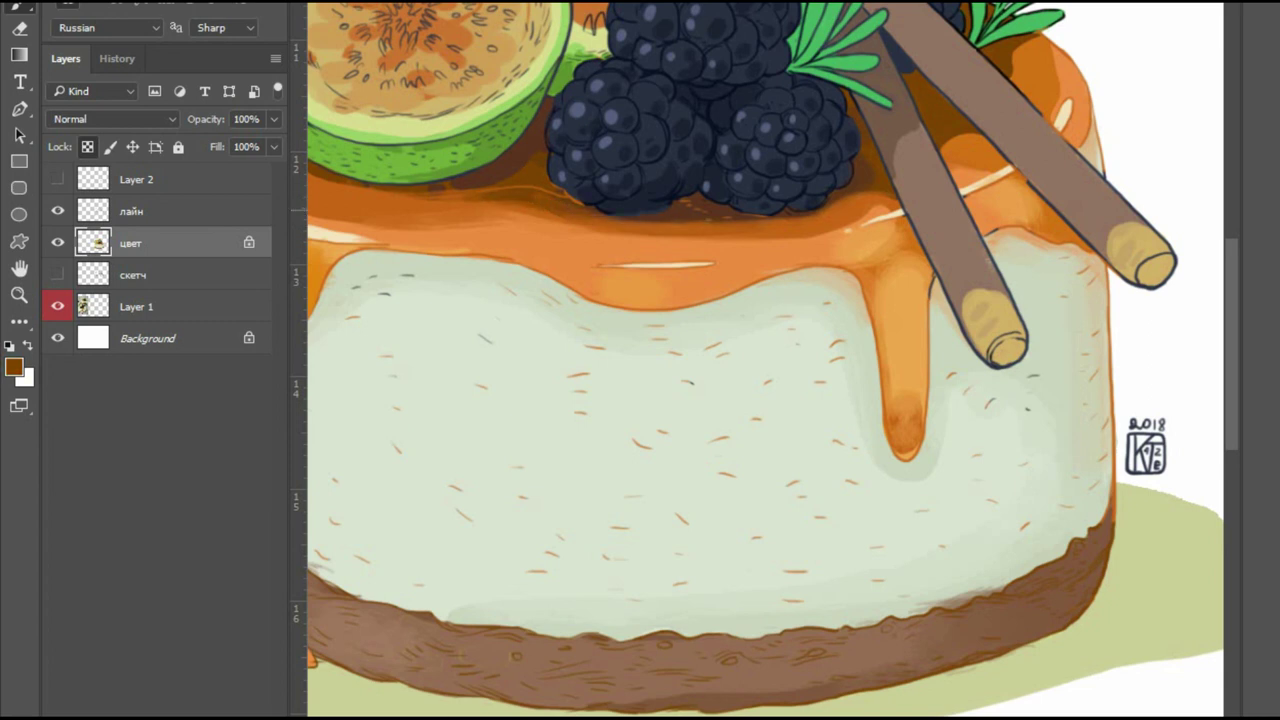
pyautogui.hotkey('ctrl', '0')
pyautogui.scroll(5, 620, 265)
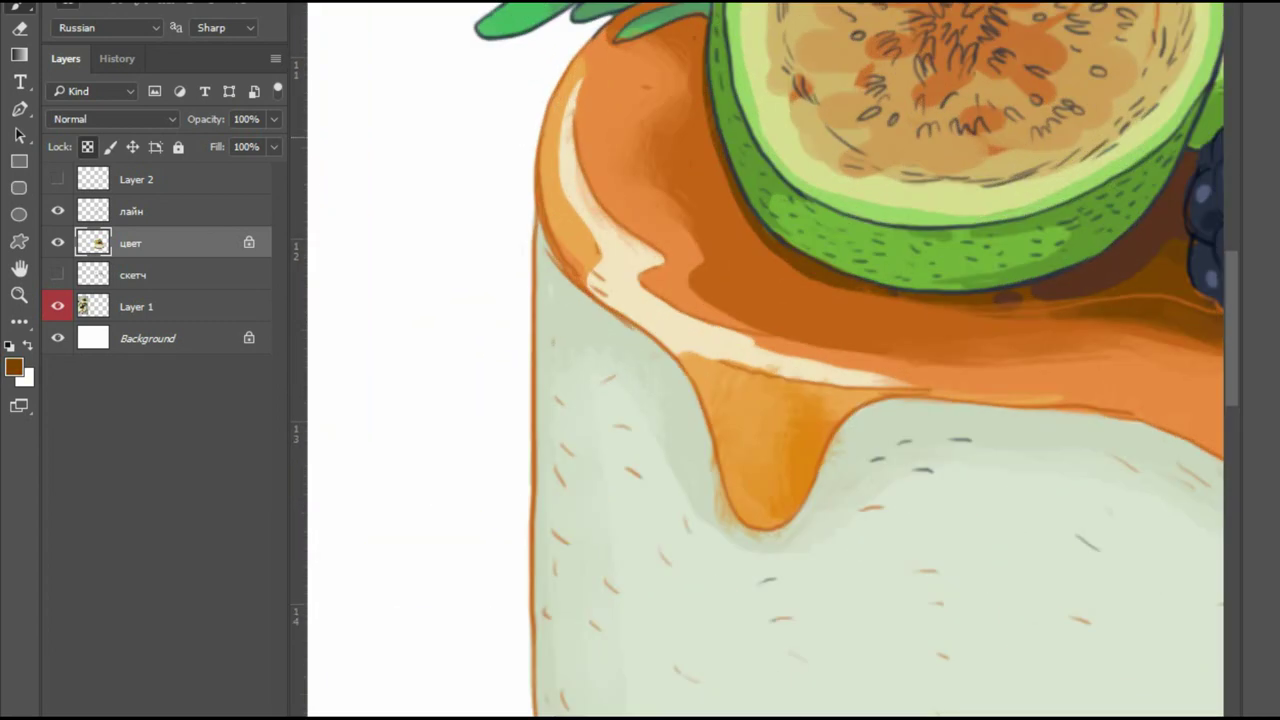
pyautogui.moveTo(569, 85)
pyautogui.mouseDown()
pyautogui.moveTo(565, 200)
pyautogui.moveTo(588, 282)
pyautogui.mouseUp()
pyautogui.keyDown('alt'); pyautogui.click(623, 263); pyautogui.keyUp('alt')
pyautogui.moveTo(600, 56)
pyautogui.mouseDown()
pyautogui.moveTo(622, 229)
pyautogui.moveTo(670, 298)
pyautogui.moveTo(800, 372)
pyautogui.moveTo(980, 385)
pyautogui.mouseUp()
pyautogui.keyDown('alt'); pyautogui.click(780, 430); pyautogui.keyUp('alt')
pyautogui.moveTo(748, 378)
pyautogui.mouseDown()
pyautogui.moveTo(674, 350)
pyautogui.moveTo(980, 396)
pyautogui.mouseUp()
pyautogui.moveTo(676, 304); pyautogui.dragTo(642, 266)
pyautogui.moveTo(710, 330); pyautogui.dragTo(1010, 364)
# Soften the orange shading inside the left caramel drip.
pyautogui.keyDown('alt'); pyautogui.click(674, 371); pyautogui.keyUp('alt')
pyautogui.moveTo(718, 445)
pyautogui.mouseDown()
pyautogui.moveTo(748, 522)
pyautogui.moveTo(785, 498)
pyautogui.moveTo(790, 330)
pyautogui.moveTo(812, 306)
pyautogui.mouseUp()
pyautogui.keyDown('alt'); pyautogui.click(744, 508); pyautogui.keyUp('alt')
# Add a small cream highlight spot at the front of the glaze and blend brown into the shadow around the blackberries.
pyautogui.press('h')
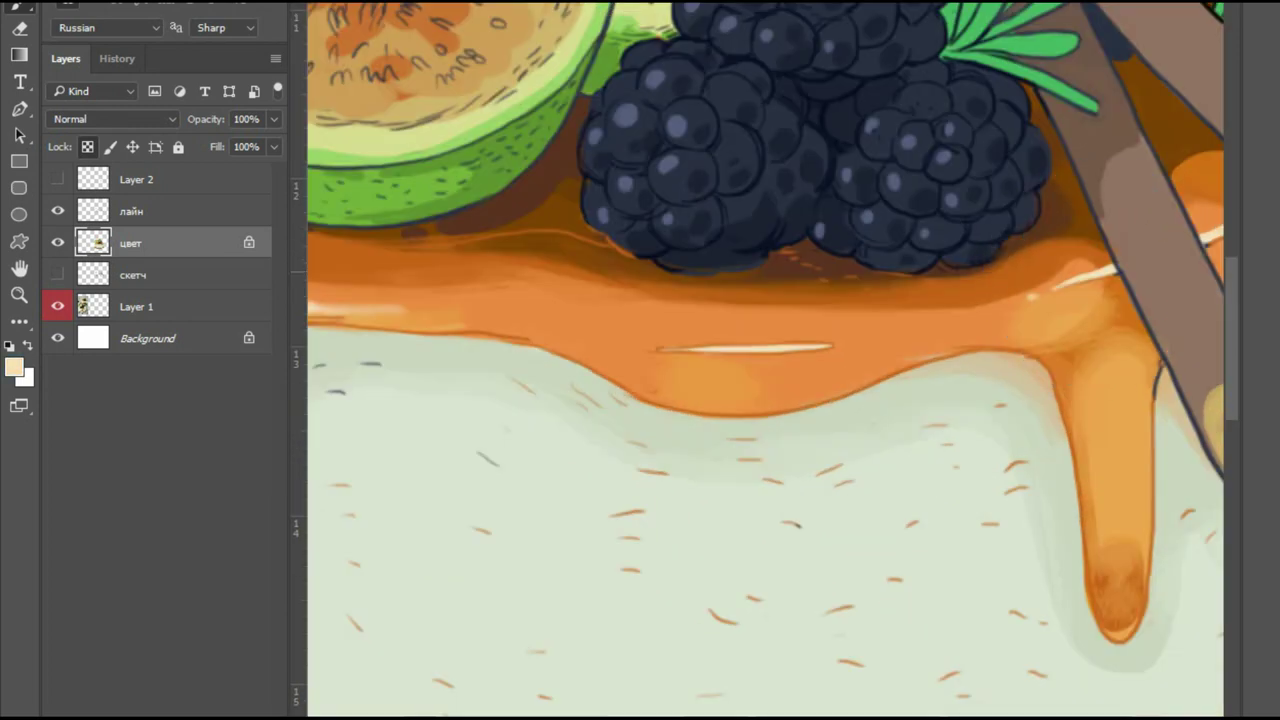
pyautogui.press('d')
pyautogui.keyDown('alt'); pyautogui.click(565, 200); pyautogui.keyUp('alt')
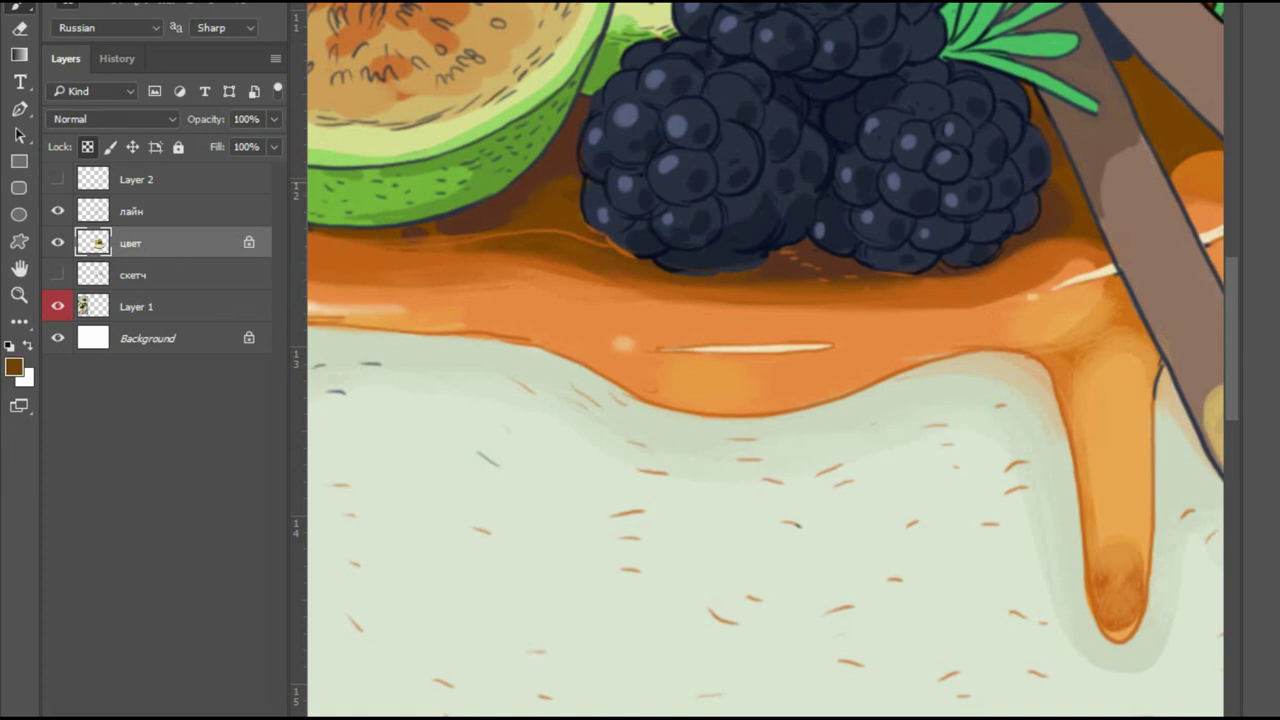
pyautogui.press('h')
pyautogui.moveTo(760, 400); pyautogui.dragTo(815, 224)
pyautogui.keyDown('alt'); pyautogui.click(815, 224); pyautogui.keyUp('alt')
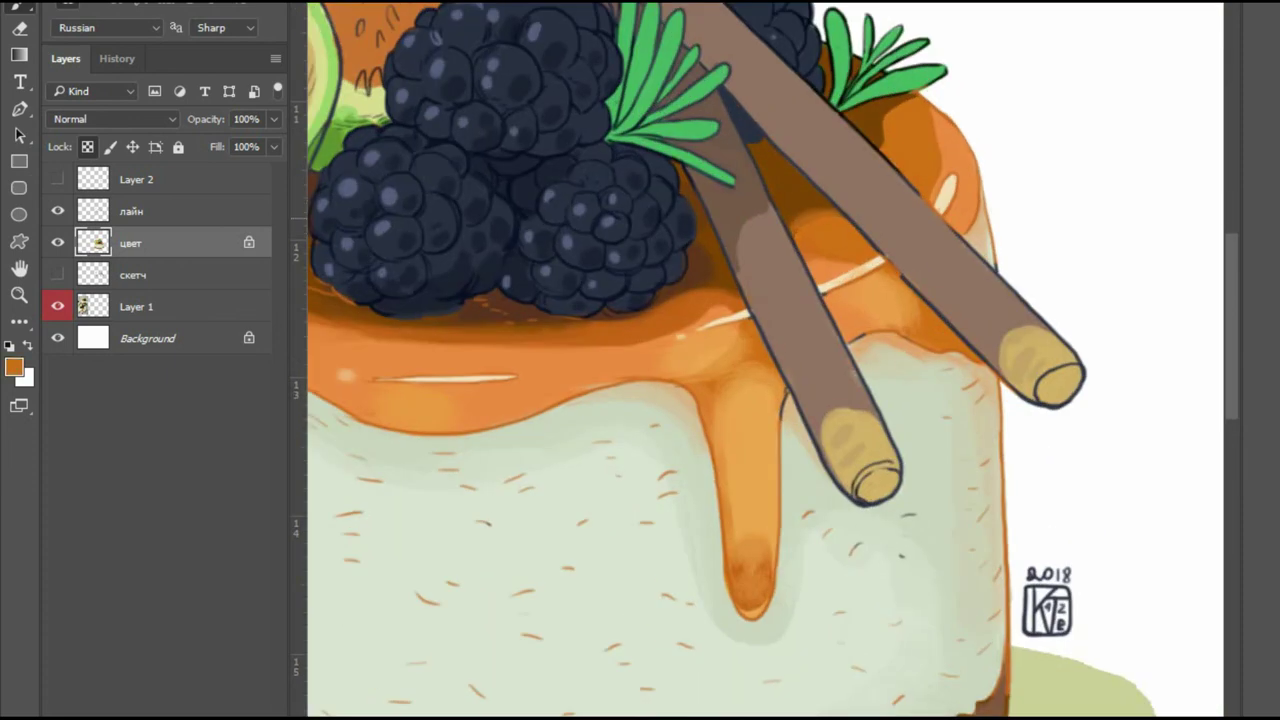
# Soften the light brown patch on the front chocolate stick and look through the brush presets.
pyautogui.keyDown('alt'); pyautogui.click(748, 232); pyautogui.keyUp('alt')
pyautogui.hotkey('ctrl', '-')
pyautogui.hotkey('ctrl', '-')
pyautogui.hotkey('ctrl', '-')
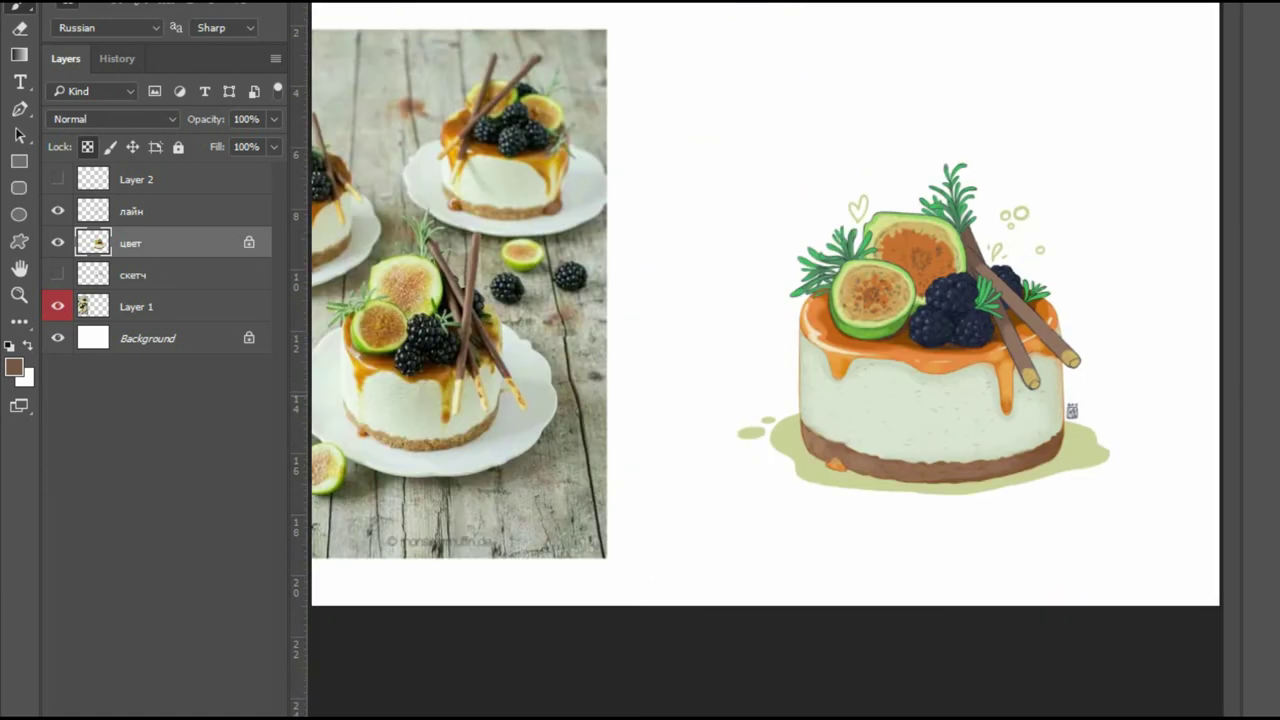
pyautogui.hotkey('ctrl', '+')
pyautogui.keyDown('alt'); pyautogui.click(890, 512); pyautogui.keyUp('alt')
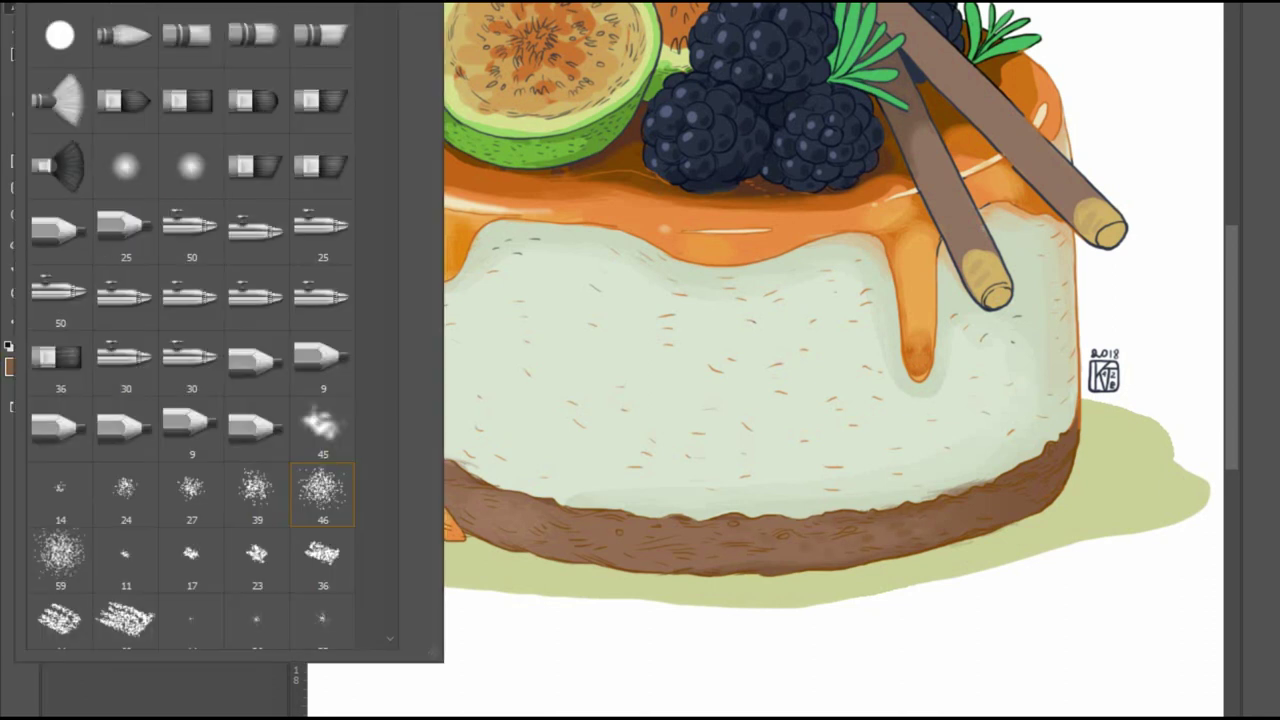
pyautogui.scroll(10, 190, 330)
pyautogui.press('Escape')
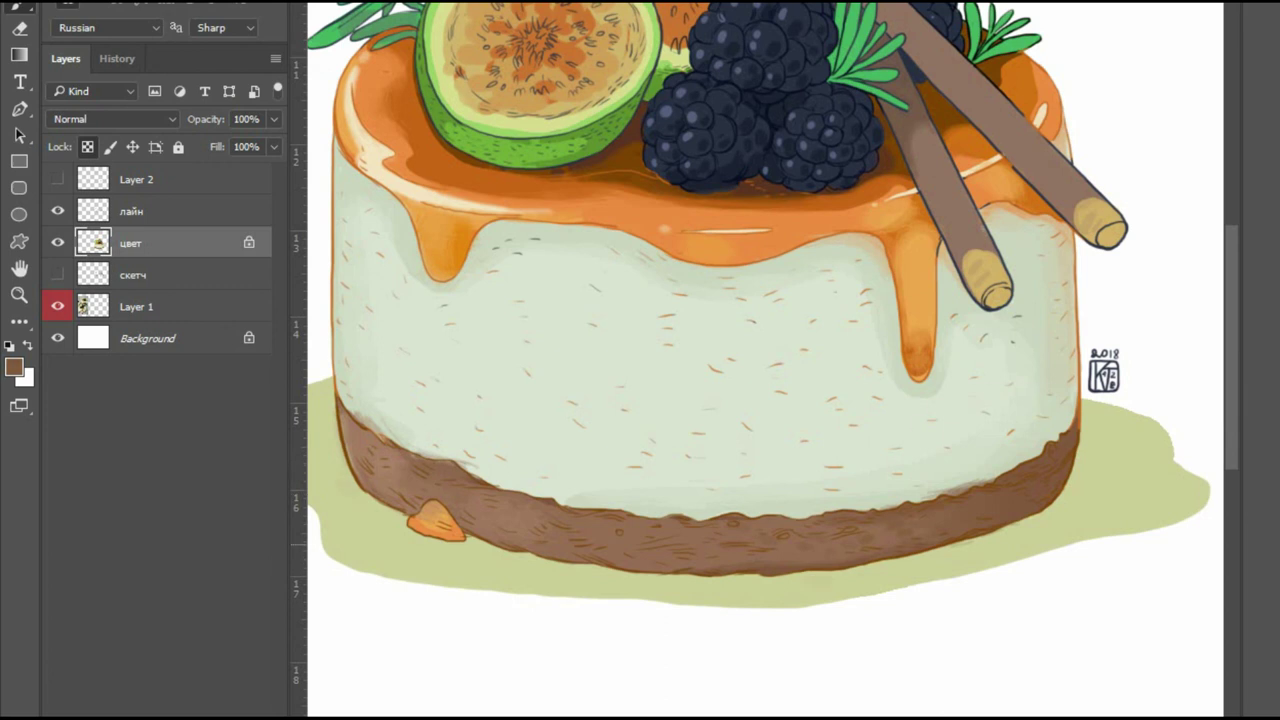
# Lock the transparent pixels of the лайн layer and recolor the glaze lines beneath the front fig and blackberries dark brown.
pyautogui.click(130, 211)
pyautogui.press('/')
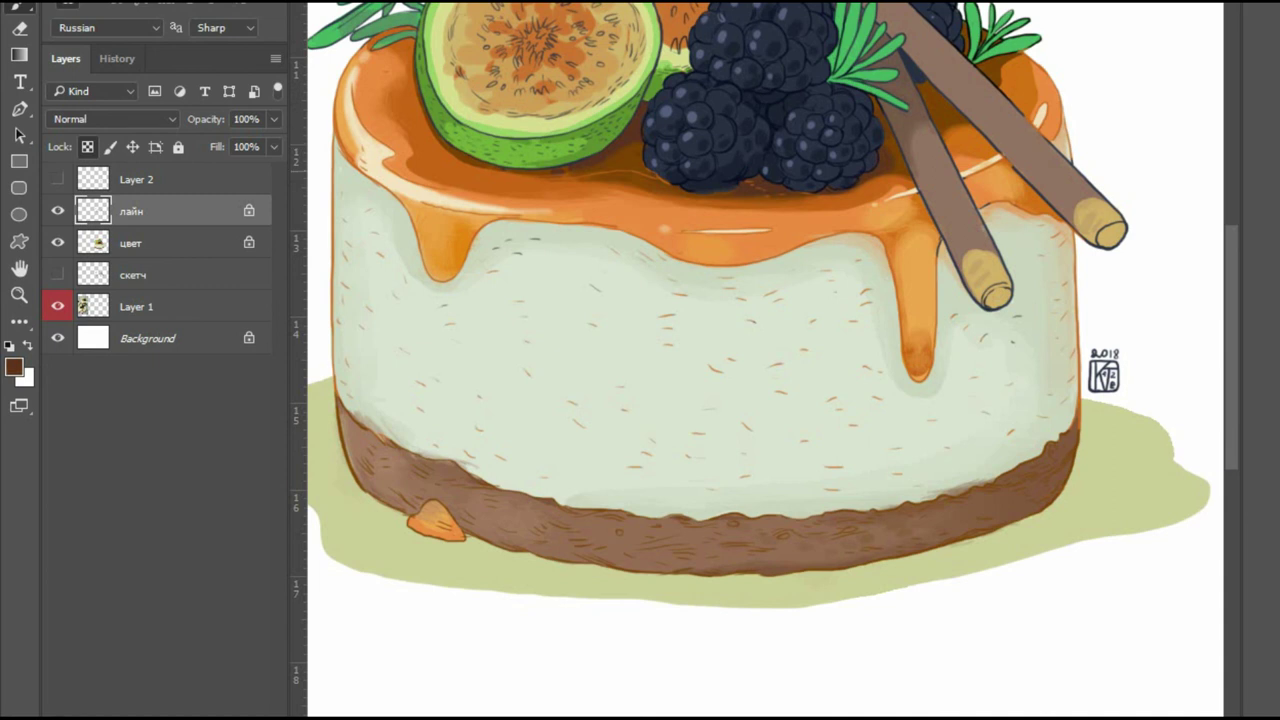
pyautogui.press('d')
pyautogui.moveTo(650, 174); pyautogui.dragTo(540, 177)
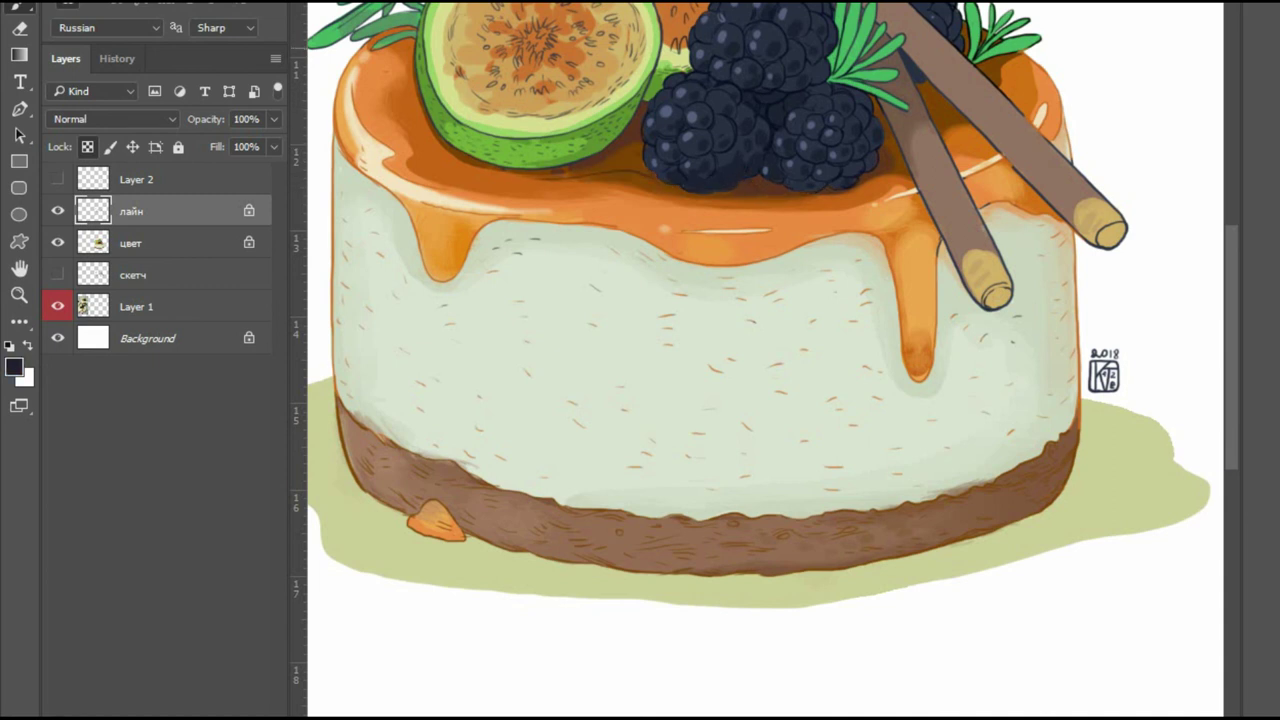
# Touch up the line colors around the chocolate sticks with sampled brown and orange tones.
pyautogui.keyDown('alt'); pyautogui.click(881, 242); pyautogui.keyUp('alt')
pyautogui.keyDown('alt'); pyautogui.click(880, 243); pyautogui.keyUp('alt')
pyautogui.keyDown('alt'); pyautogui.click(1024, 178); pyautogui.keyUp('alt')
pyautogui.keyDown('alt'); pyautogui.click(1019, 115); pyautogui.keyUp('alt')
pyautogui.keyDown('alt'); pyautogui.click(971, 199); pyautogui.keyUp('alt')
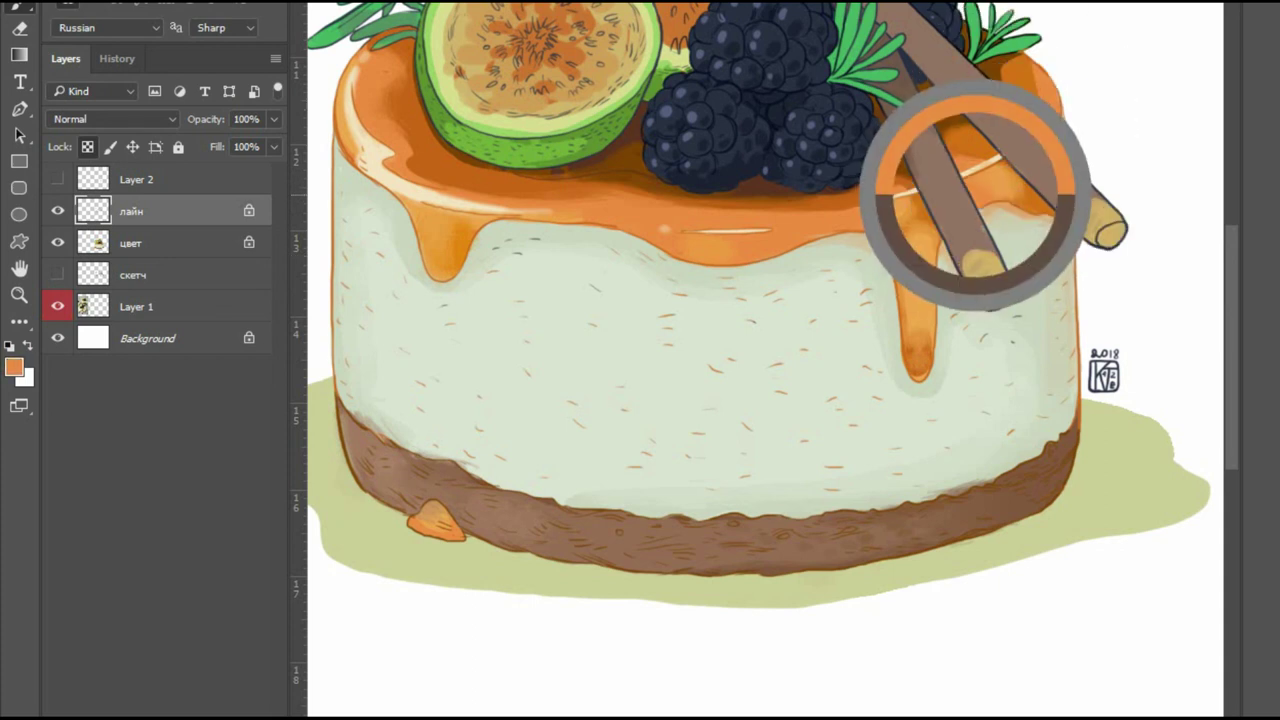
# On the цвет layer, blend light and dark browns along both chocolate sticks to smooth their shading.
pyautogui.hotkey('ctrl', '0')
pyautogui.scroll(3, 1204, 298)
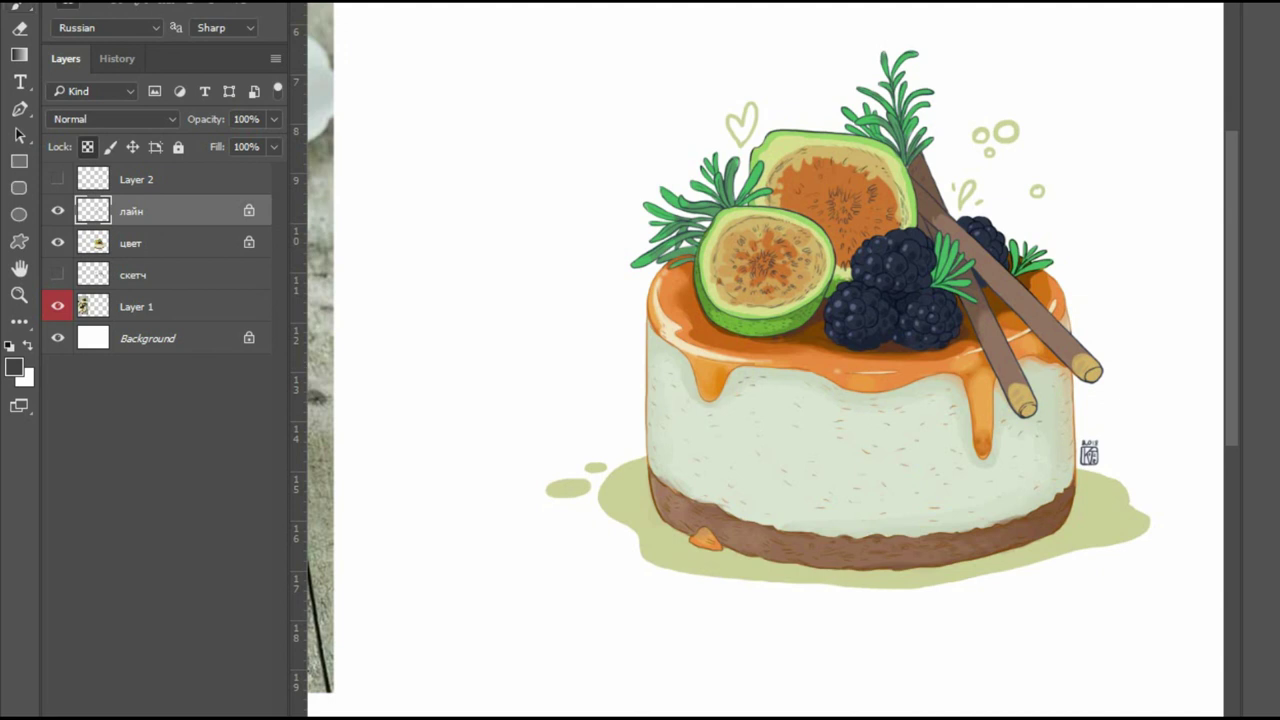
pyautogui.keyDown('alt'); pyautogui.click(973, 325); pyautogui.keyUp('alt')
pyautogui.hotkey('alt', '[')
pyautogui.scroll(3, 1070, 410)
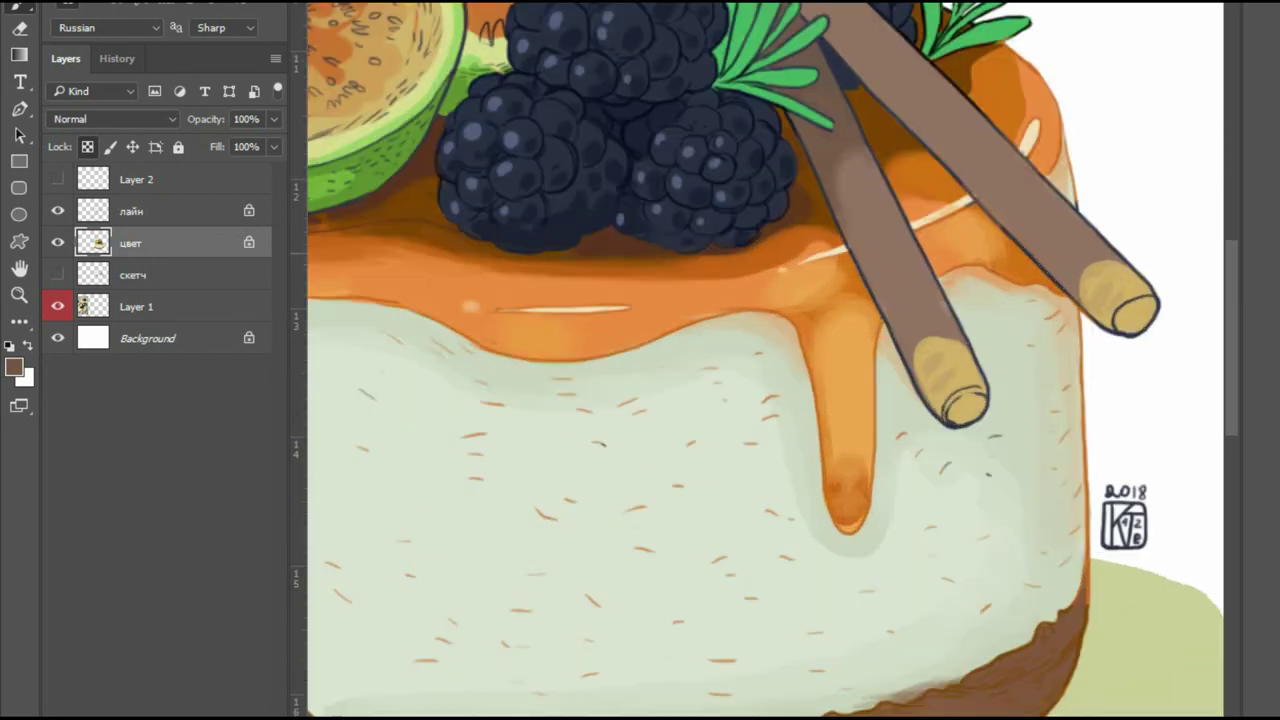
pyautogui.keyDown('alt'); pyautogui.click(826, 172); pyautogui.keyUp('alt')
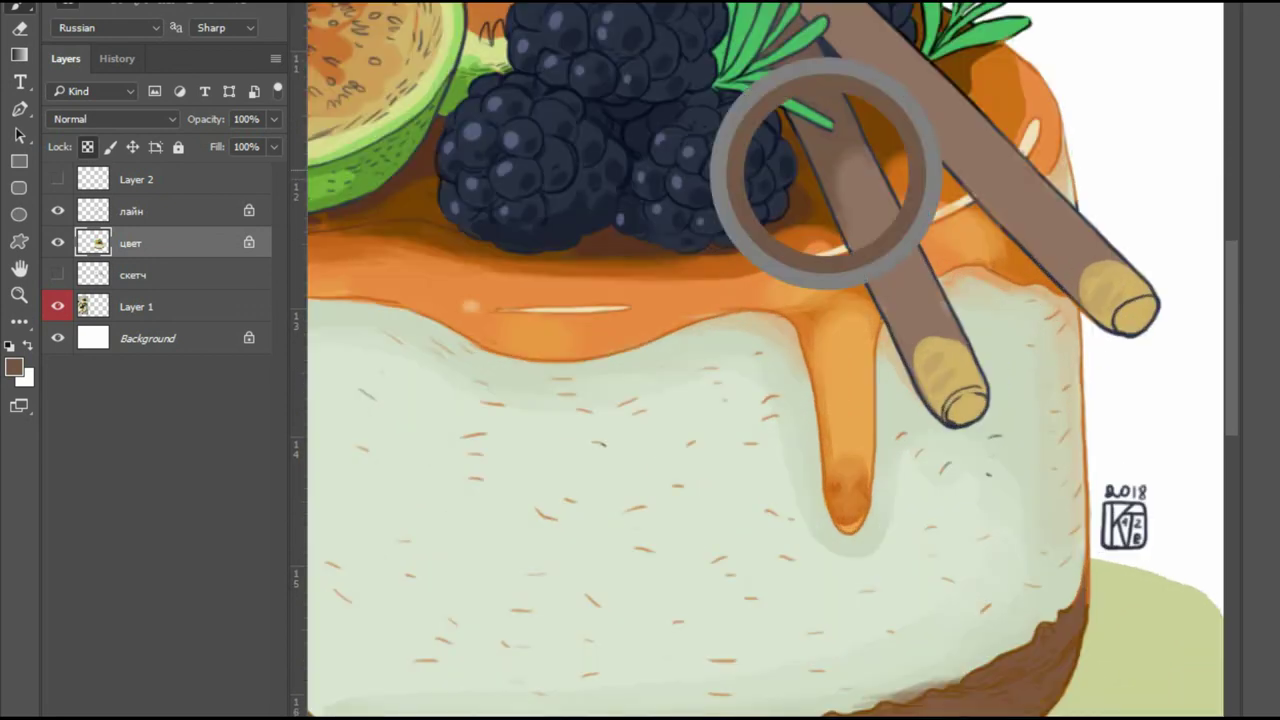
pyautogui.moveTo(862, 235); pyautogui.dragTo(905, 345)
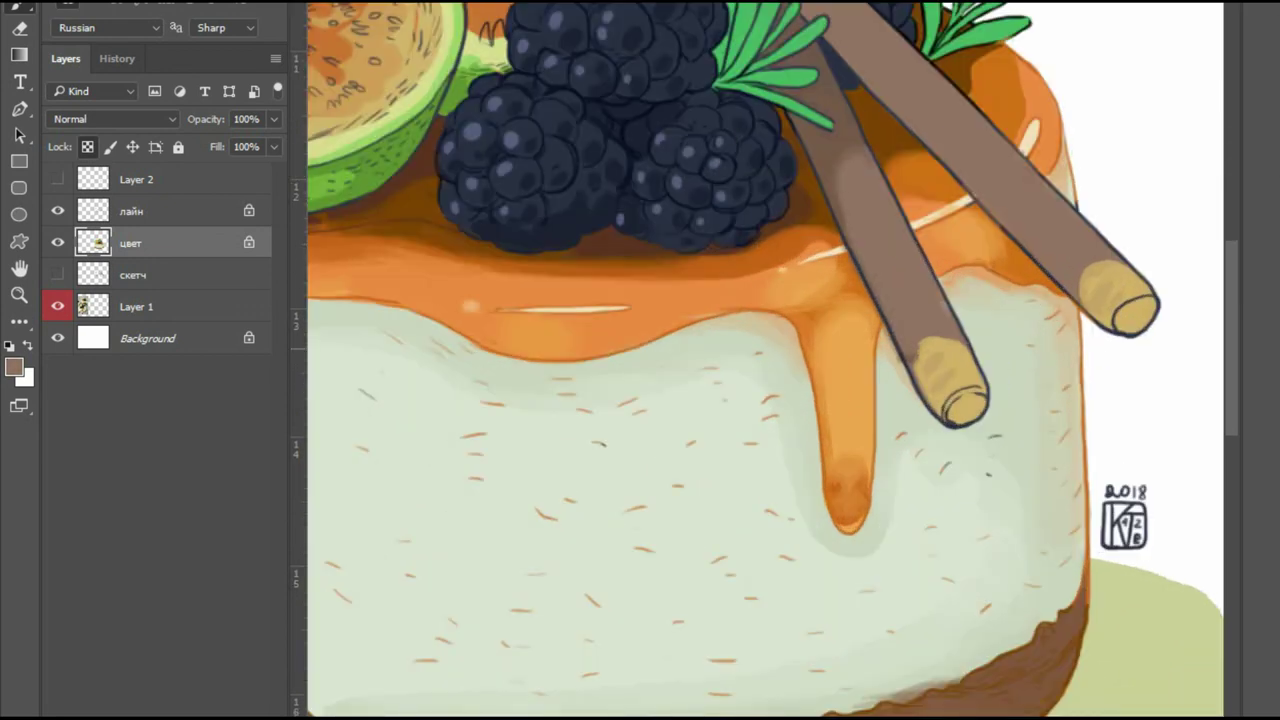
pyautogui.keyDown('alt'); pyautogui.click(910, 356); pyautogui.keyUp('alt')
pyautogui.keyDown('alt'); pyautogui.click(826, 172); pyautogui.keyUp('alt')
pyautogui.moveTo(828, 36); pyautogui.dragTo(890, 85)
pyautogui.moveTo(845, 206); pyautogui.dragTo(904, 345)
# Shade the rosemary sprigs beside the blackberries and at the glaze's right end with a muted green.
pyautogui.scroll(3, 765, 360)
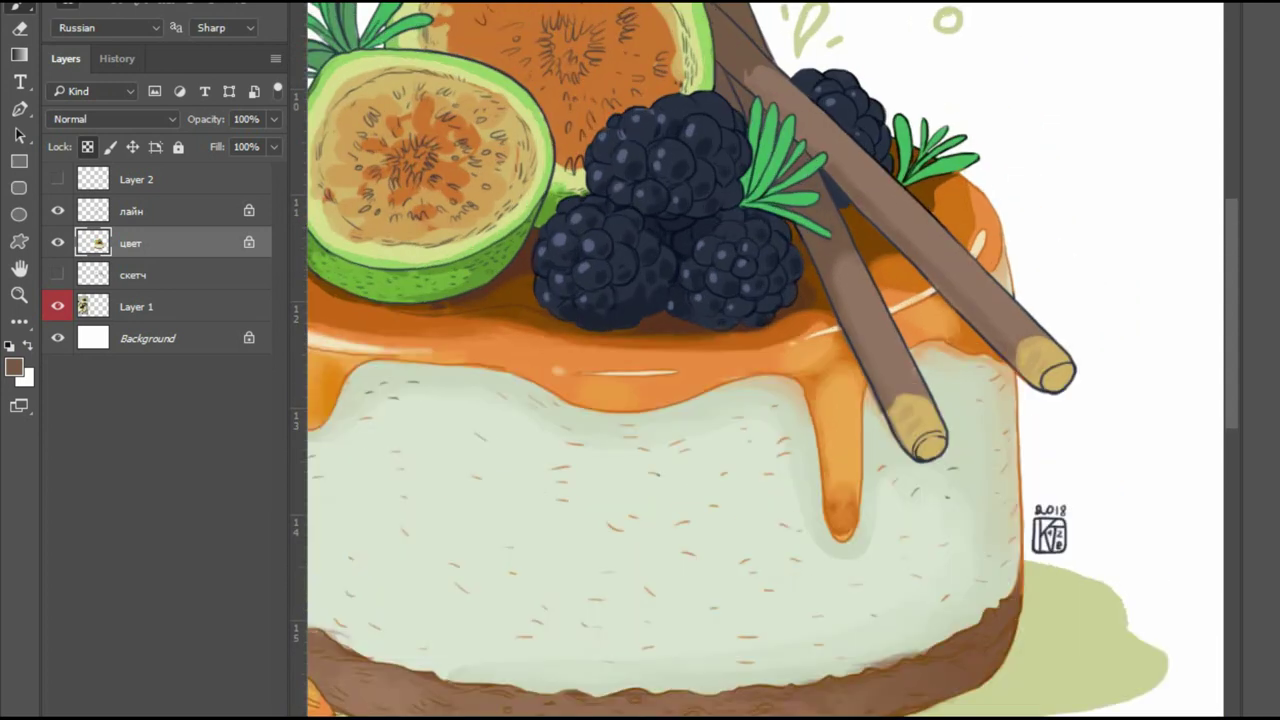
pyautogui.keyDown('alt'); pyautogui.click(738, 150); pyautogui.keyUp('alt')
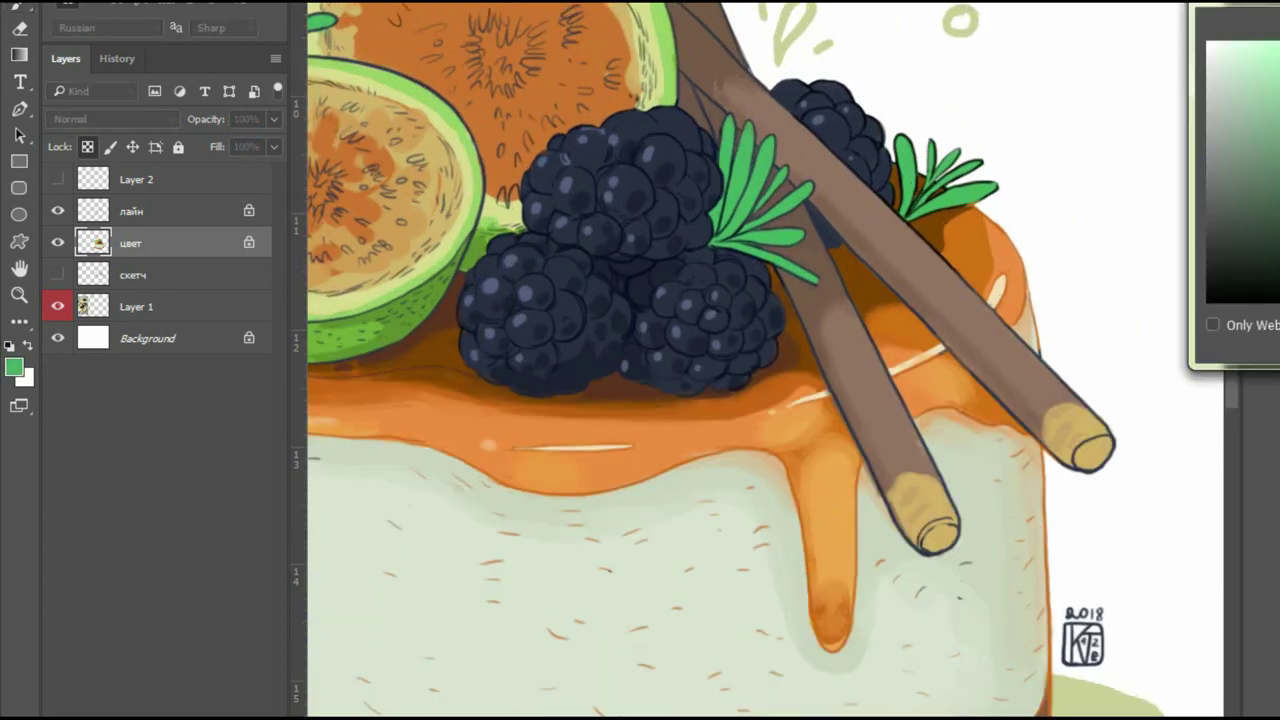
pyautogui.keyDown('alt'); pyautogui.click(740, 170); pyautogui.keyUp('alt')
pyautogui.moveTo(738, 164); pyautogui.dragTo(748, 228)
pyautogui.moveTo(752, 178); pyautogui.dragTo(756, 192)
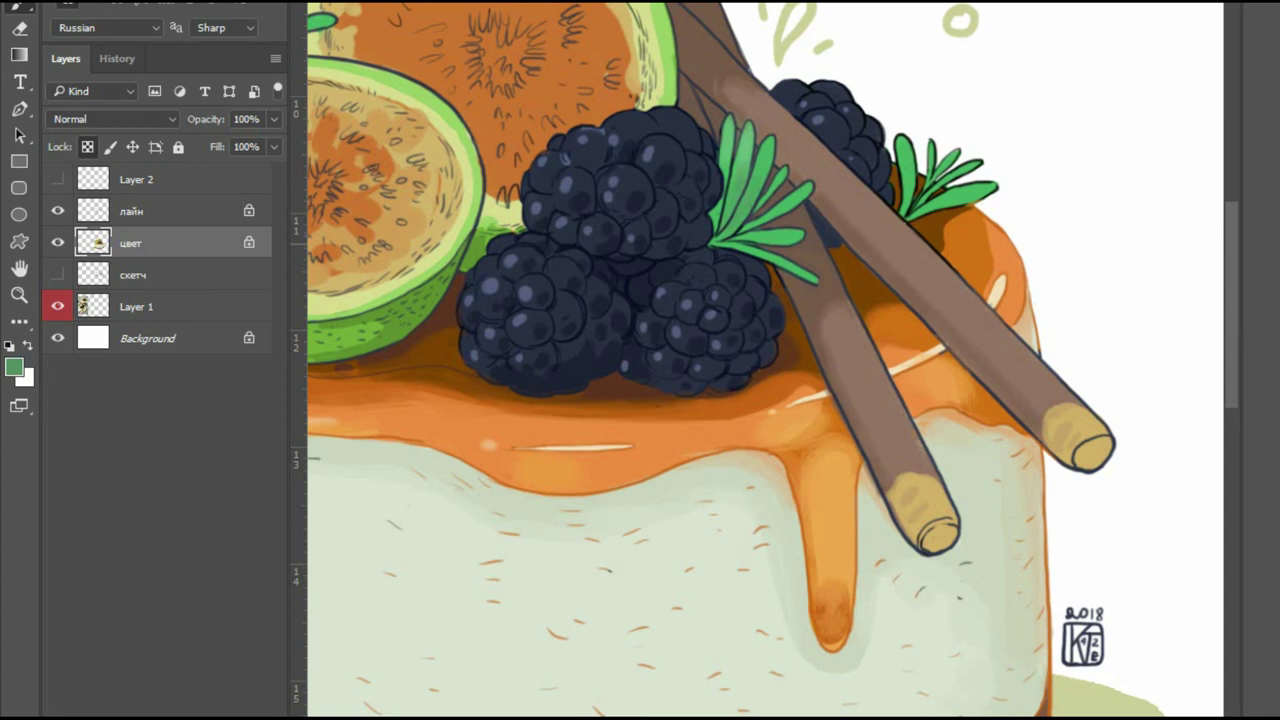
pyautogui.press('F5')
pyautogui.press('F5')
pyautogui.moveTo(726, 132); pyautogui.dragTo(727, 166)
pyautogui.moveTo(729, 124); pyautogui.dragTo(727, 170)
pyautogui.moveTo(906, 178)
pyautogui.mouseDown()
pyautogui.moveTo(908, 212)
pyautogui.moveTo(968, 200)
pyautogui.mouseUp()
# Add muted green shading to the leaves of the rosemary sprig behind the front fig.
pyautogui.hotkey('ctrl', '0')
pyautogui.scroll(5, 663, 309)
pyautogui.moveTo(762, 90)
pyautogui.mouseDown()
pyautogui.moveTo(778, 108)
pyautogui.moveTo(756, 164)
pyautogui.mouseUp()
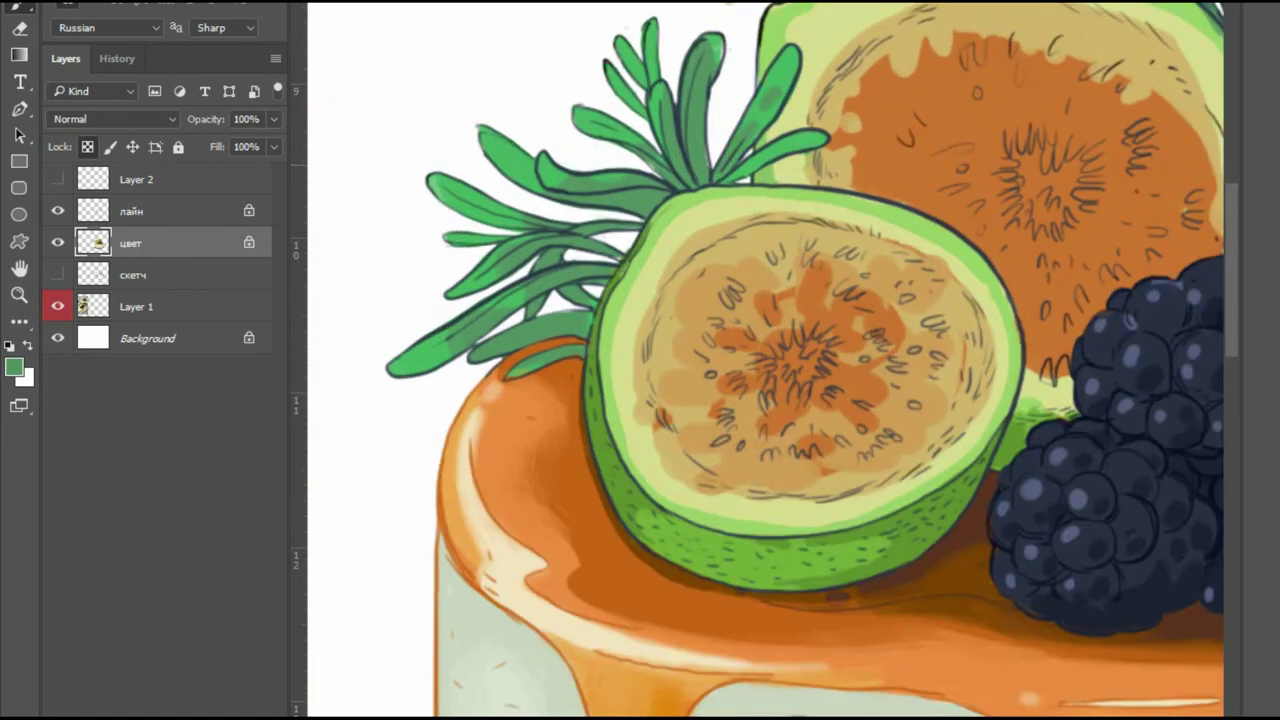
pyautogui.moveTo(502, 158); pyautogui.dragTo(524, 174)
pyautogui.moveTo(466, 200); pyautogui.dragTo(522, 226)
pyautogui.moveTo(406, 358); pyautogui.dragTo(424, 370)
# Break up the front fig's pulp with blended ochre and orange strokes around its center.
pyautogui.keyDown('alt'); pyautogui.click(751, 324); pyautogui.keyUp('alt')
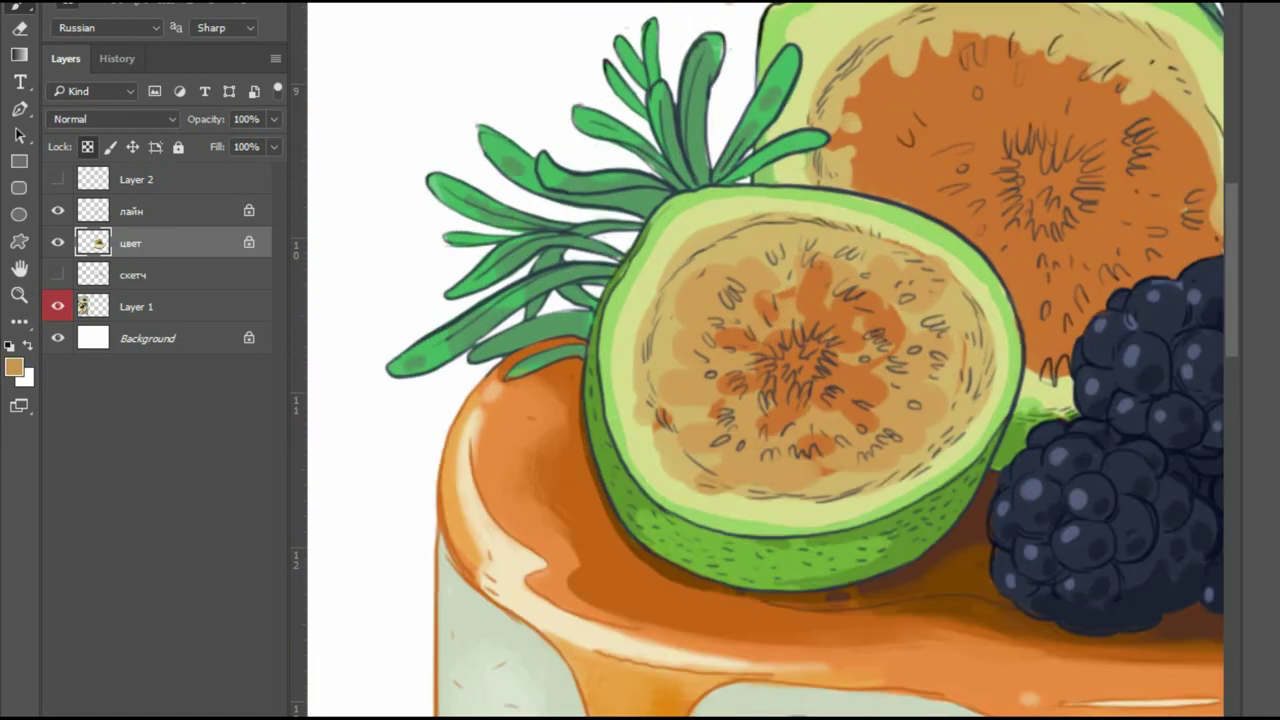
pyautogui.moveTo(750, 244)
pyautogui.mouseDown()
pyautogui.moveTo(668, 272)
pyautogui.moveTo(638, 440)
pyautogui.moveTo(772, 496)
pyautogui.mouseUp()
pyautogui.keyDown('alt'); pyautogui.click(869, 387); pyautogui.keyUp('alt')
pyautogui.keyDown('alt'); pyautogui.click(908, 383); pyautogui.keyUp('alt')
pyautogui.moveTo(871, 365)
pyautogui.mouseDown()
pyautogui.moveTo(894, 319)
pyautogui.moveTo(824, 313)
pyautogui.moveTo(823, 280)
pyautogui.moveTo(741, 312)
pyautogui.moveTo(798, 326)
pyautogui.mouseUp()
pyautogui.keyDown('alt'); pyautogui.click(765, 331); pyautogui.keyUp('alt')
pyautogui.moveTo(713, 364)
pyautogui.mouseDown()
pyautogui.moveTo(755, 405)
pyautogui.moveTo(700, 415)
pyautogui.moveTo(700, 311)
pyautogui.mouseUp()
pyautogui.moveTo(817, 416); pyautogui.dragTo(746, 470)
# Extend fine ochre and orange flecks across the front fig's outer pulp and seed center.
pyautogui.keyDown('alt'); pyautogui.click(710, 458); pyautogui.keyUp('alt')
pyautogui.moveTo(732, 254)
pyautogui.mouseDown()
pyautogui.moveTo(932, 301)
pyautogui.moveTo(903, 293)
pyautogui.moveTo(933, 391)
pyautogui.mouseUp()
pyautogui.keyDown('alt'); pyautogui.click(843, 457); pyautogui.keyUp('alt')
pyautogui.moveTo(808, 444)
pyautogui.mouseDown()
pyautogui.moveTo(820, 392)
pyautogui.moveTo(868, 400)
pyautogui.moveTo(850, 410)
pyautogui.mouseUp()
pyautogui.moveTo(790, 368); pyautogui.dragTo(738, 377)
pyautogui.scroll(-5, 760, 375)
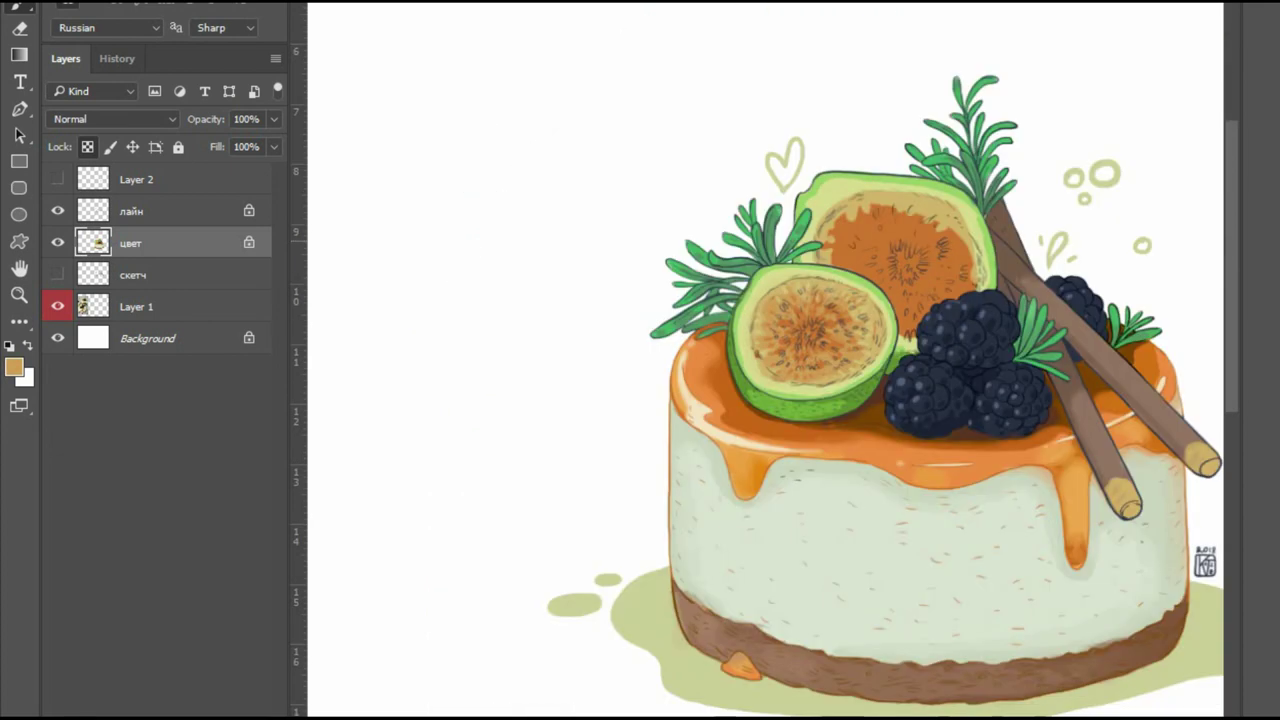
# Paint radial ochre and orange strokes along the edge of the back fig's pulp to soften its jagged border.
pyautogui.scroll(3, 811, 333)
pyautogui.moveTo(776, 226)
pyautogui.mouseDown()
pyautogui.moveTo(752, 248)
pyautogui.moveTo(774, 266)
pyautogui.moveTo(782, 232)
pyautogui.mouseUp()
pyautogui.moveTo(776, 246); pyautogui.dragTo(804, 218)
pyautogui.moveTo(758, 292); pyautogui.dragTo(774, 282)
pyautogui.keyDown('alt'); pyautogui.click(748, 182); pyautogui.keyUp('alt')
pyautogui.moveTo(776, 196)
pyautogui.mouseDown()
pyautogui.moveTo(784, 186)
pyautogui.moveTo(740, 228)
pyautogui.moveTo(744, 254)
pyautogui.mouseUp()
pyautogui.moveTo(796, 178)
pyautogui.mouseDown()
pyautogui.moveTo(772, 200)
pyautogui.moveTo(816, 176)
pyautogui.moveTo(892, 184)
pyautogui.moveTo(968, 228)
pyautogui.mouseUp()
pyautogui.keyDown('alt'); pyautogui.click(955, 206); pyautogui.keyUp('alt')
pyautogui.moveTo(842, 186)
pyautogui.mouseDown()
pyautogui.moveTo(956, 254)
pyautogui.moveTo(976, 284)
pyautogui.moveTo(962, 330)
pyautogui.moveTo(990, 336)
pyautogui.mouseUp()
pyautogui.moveTo(870, 390)
pyautogui.mouseDown()
pyautogui.moveTo(870, 412)
pyautogui.moveTo(894, 344)
pyautogui.moveTo(860, 328)
pyautogui.mouseUp()
# Dab short light ochre flecks between the seeds of the back fig's pulp.
pyautogui.moveTo(818, 250)
pyautogui.mouseDown()
pyautogui.moveTo(802, 272)
pyautogui.moveTo(836, 250)
pyautogui.mouseUp()
pyautogui.moveTo(856, 240); pyautogui.dragTo(862, 252)
pyautogui.moveTo(894, 250); pyautogui.dragTo(926, 262)
pyautogui.moveTo(906, 280); pyautogui.dragTo(928, 286)
pyautogui.moveTo(932, 294); pyautogui.dragTo(952, 300)
pyautogui.moveTo(914, 308); pyautogui.dragTo(934, 314)
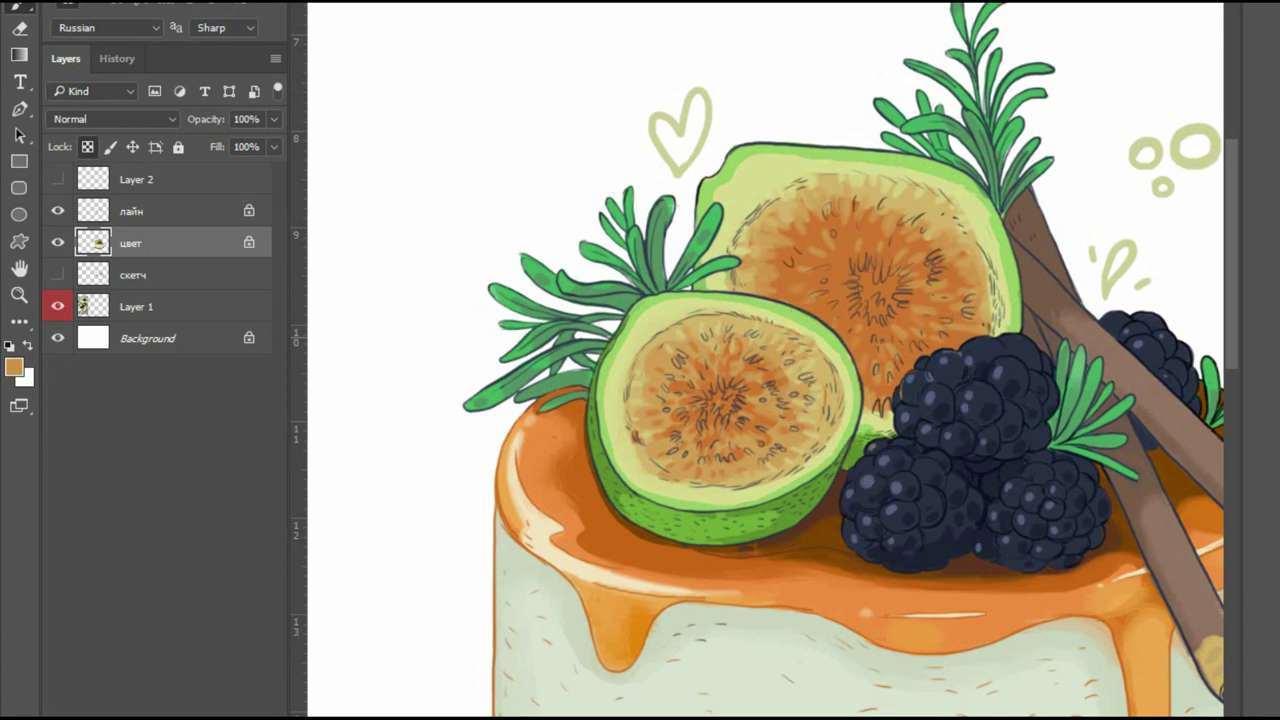
pyautogui.hotkey('ctrl', '0')
pyautogui.hotkey('ctrl', '-')
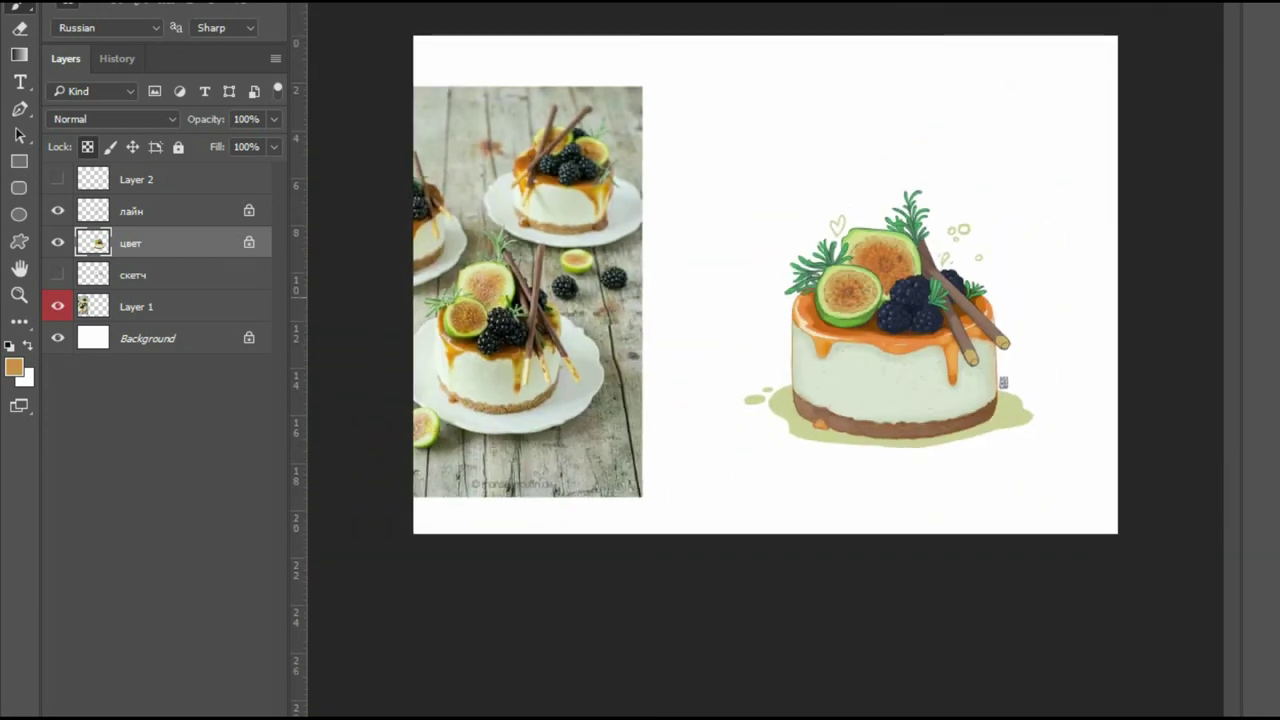
pyautogui.hotkey('ctrl', '0')
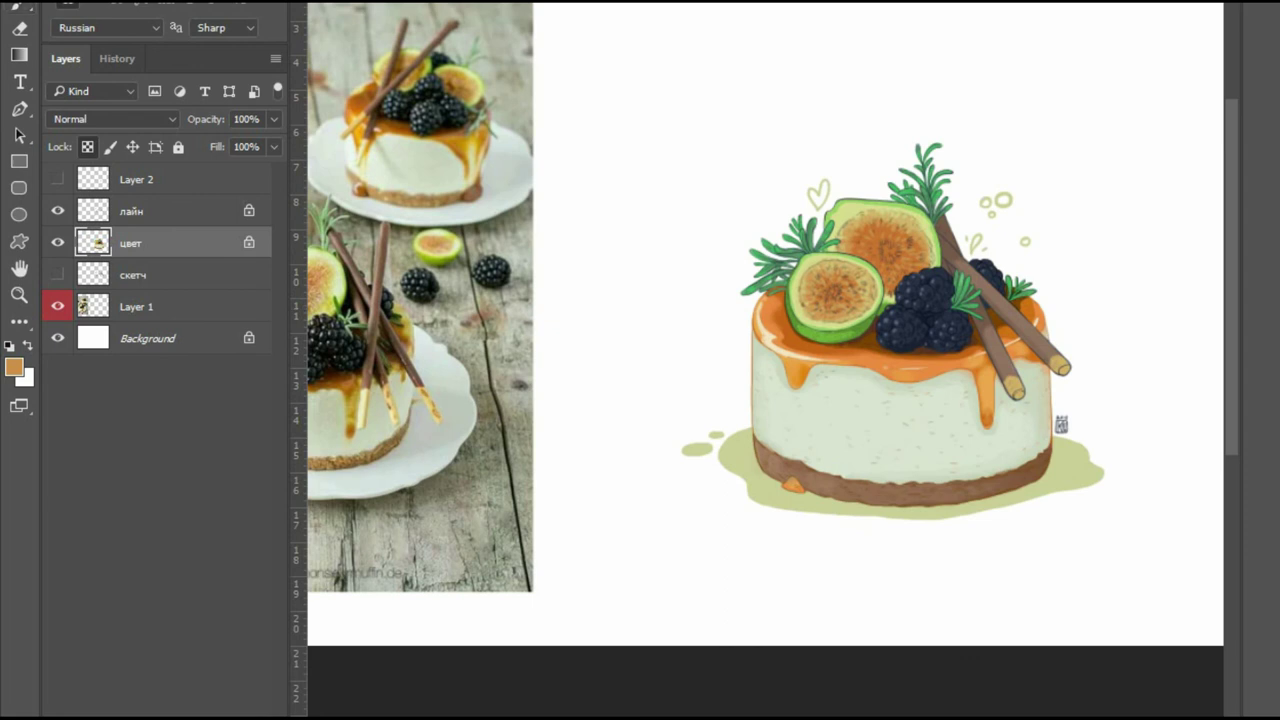